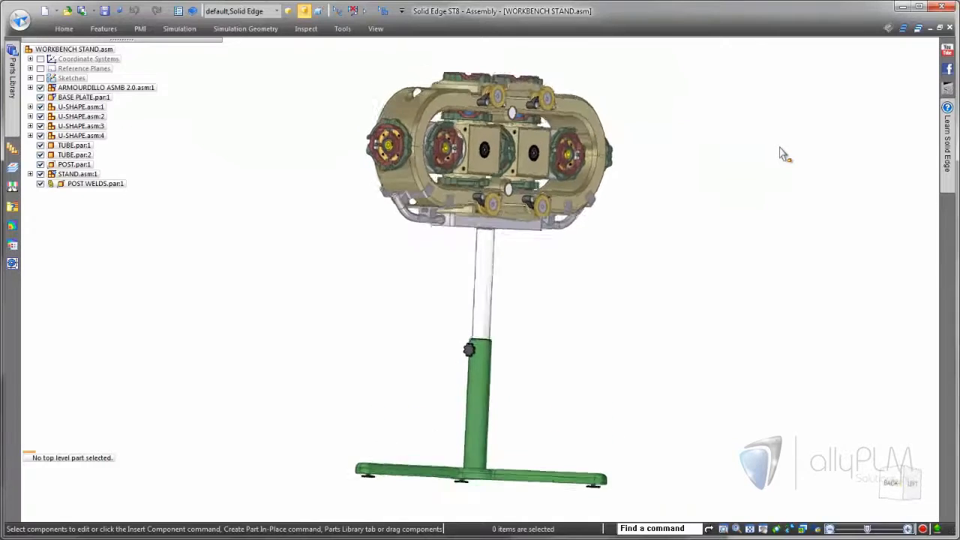
Apply the Stand display configuration to the workbench stand assembly.
{"action": "left_click", "coordinate": [277, 10]}
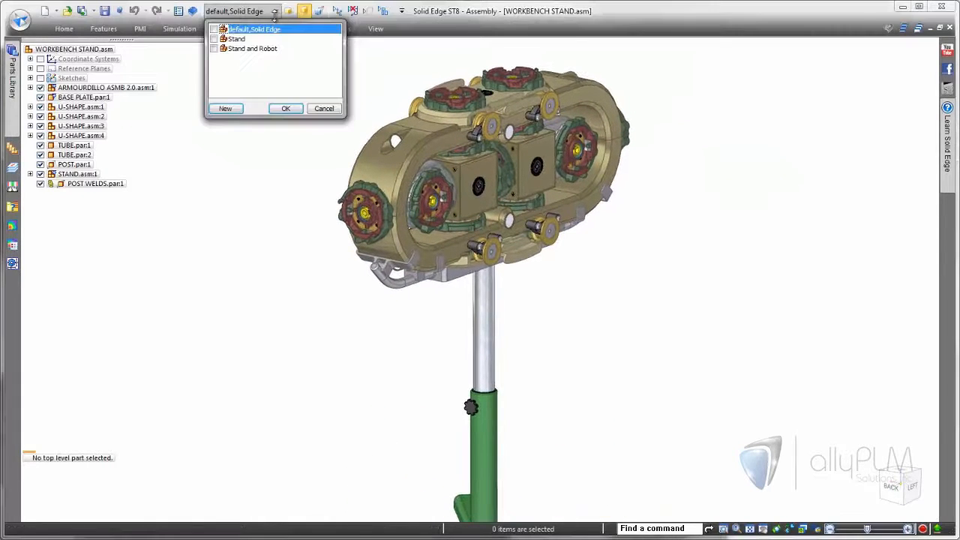
{"action": "left_click", "coordinate": [247, 39]}
{"action": "left_click", "coordinate": [288, 109]}
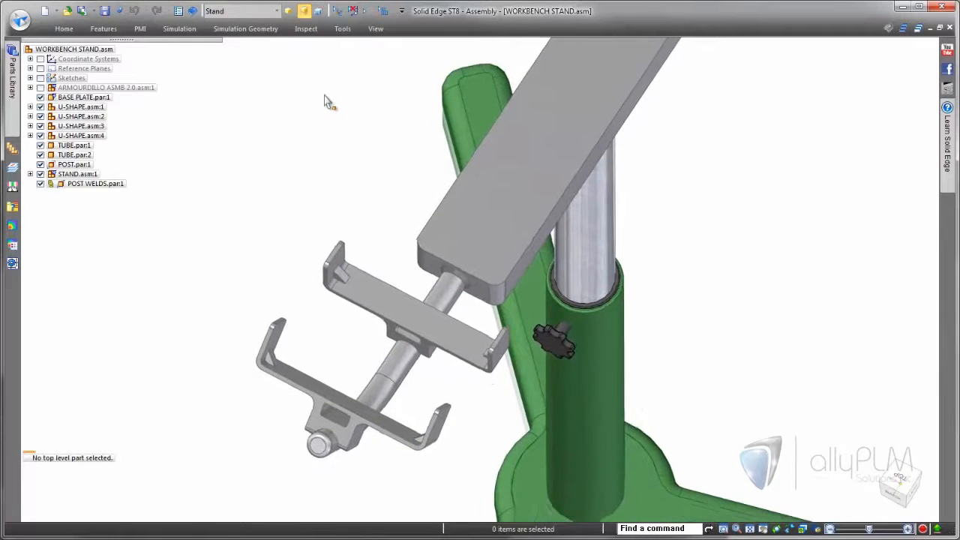
Create an in-place part from the ISO WELD BEADS Part.par template, saved as FIXTURE WELDS in the WELD FIXTURE folder.
{"action": "left_click", "coordinate": [65, 28]}
{"action": "left_click", "coordinate": [266, 54]}
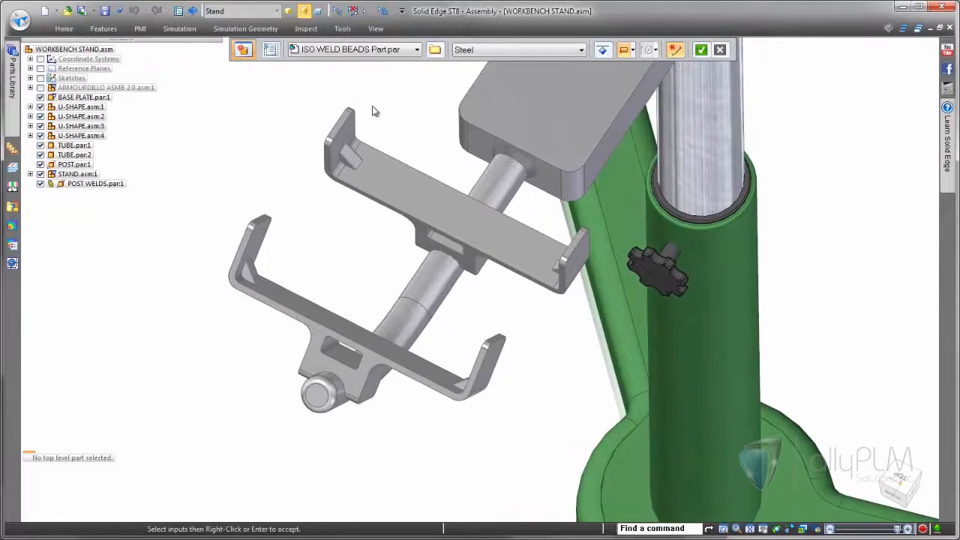
{"action": "left_click", "coordinate": [438, 52]}
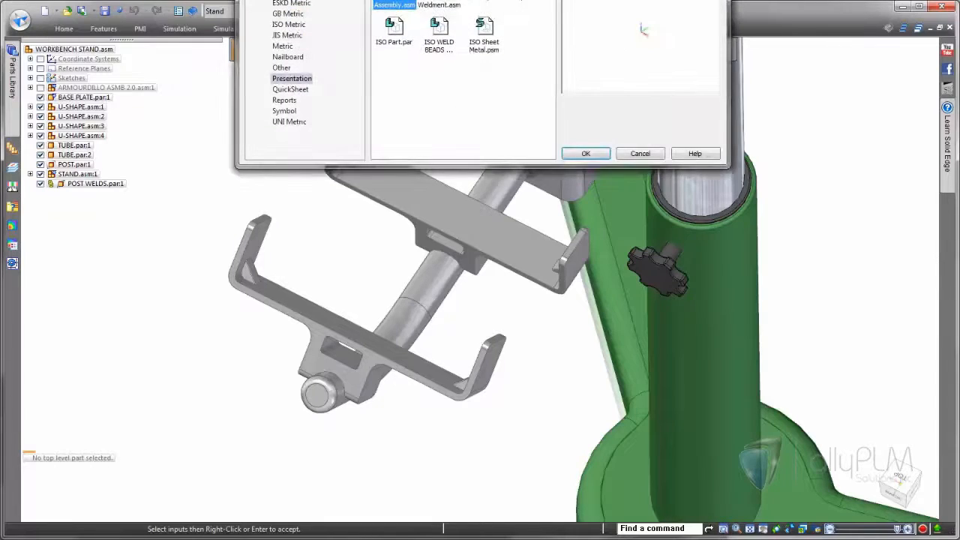
{"action": "double_click", "coordinate": [444, 199]}
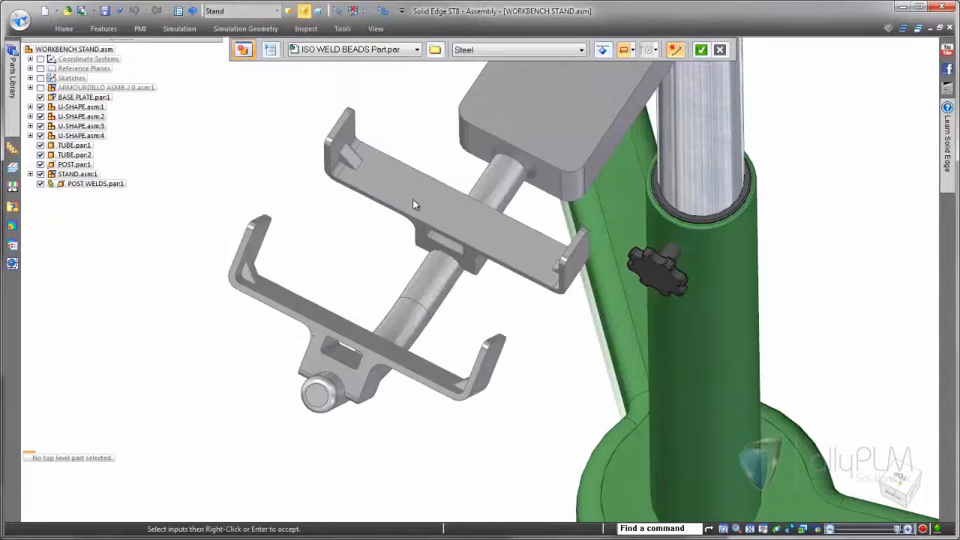
{"action": "left_click", "coordinate": [701, 50]}
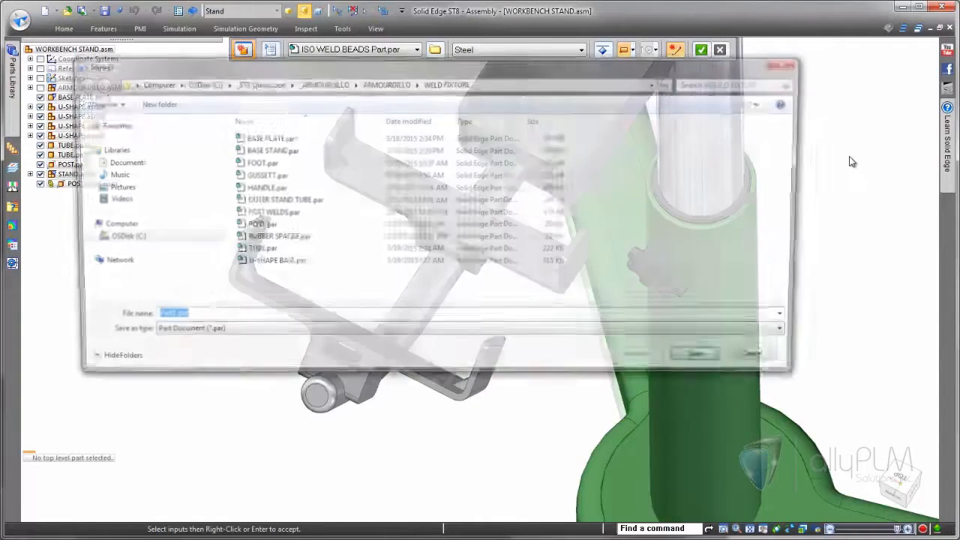
{"action": "type", "text": "FIXTURE WELDS"}
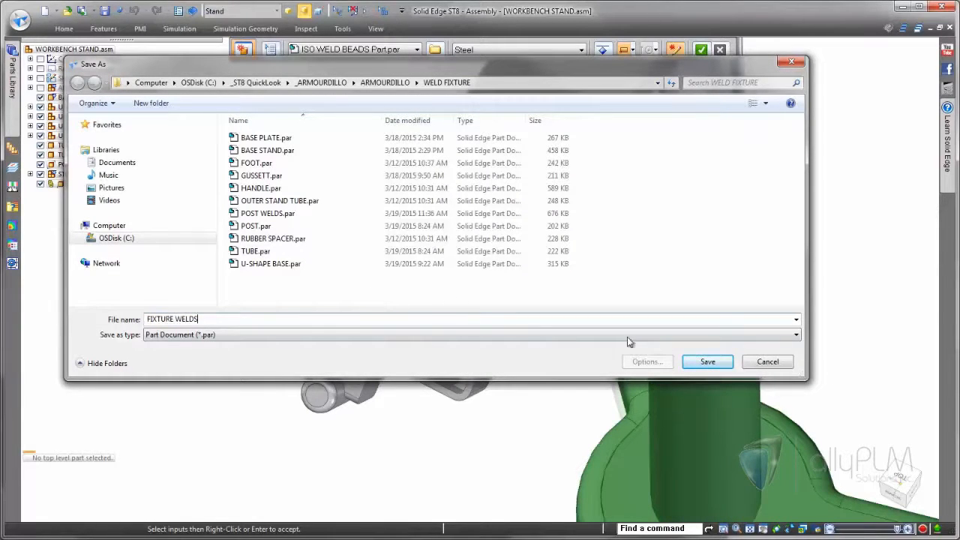
{"action": "left_click", "coordinate": [706, 362]}
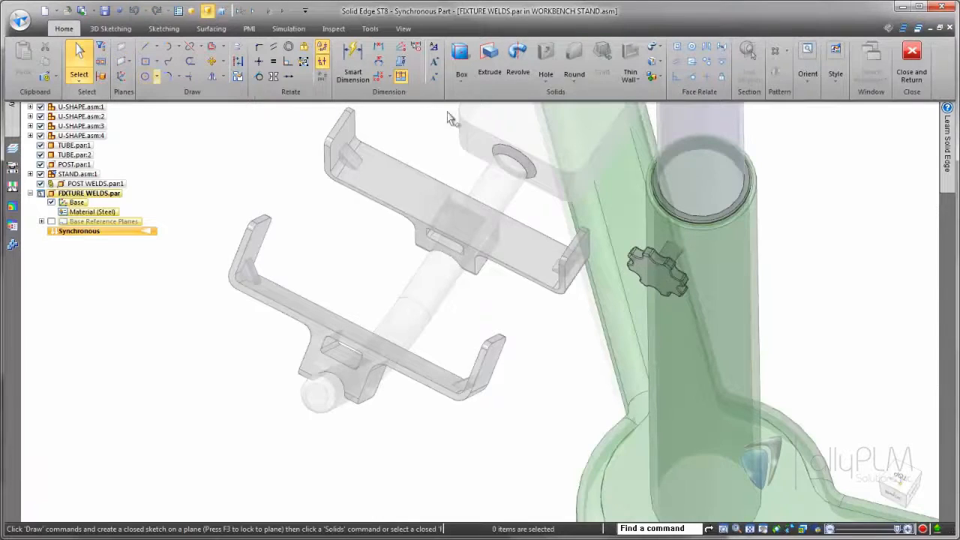
Add a 3 mm fillet weld between the tube and the outer face of the U-shape bracket at its free end.
{"action": "left_click", "coordinate": [662, 50]}
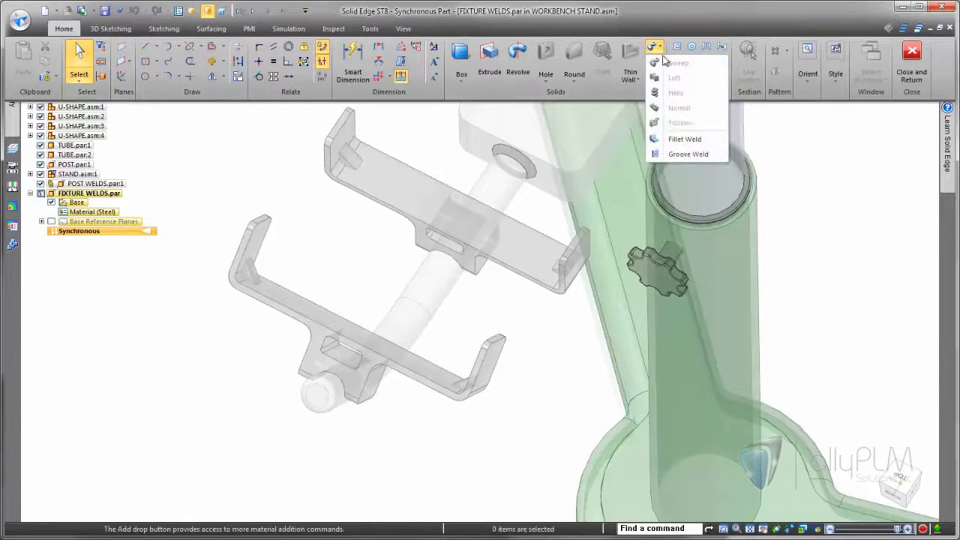
{"action": "left_click", "coordinate": [680, 137]}
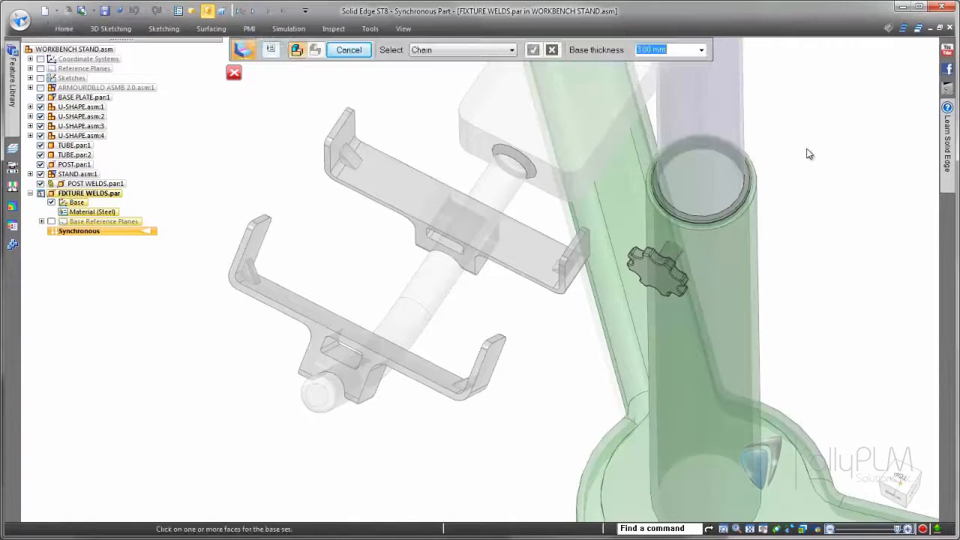
{"action": "left_click", "coordinate": [339, 406]}
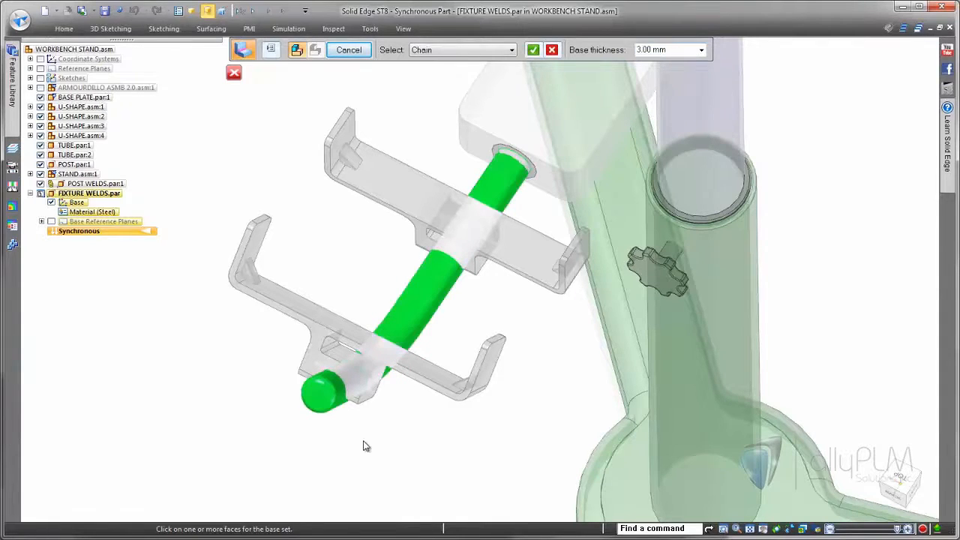
{"action": "left_click", "coordinate": [315, 358]}
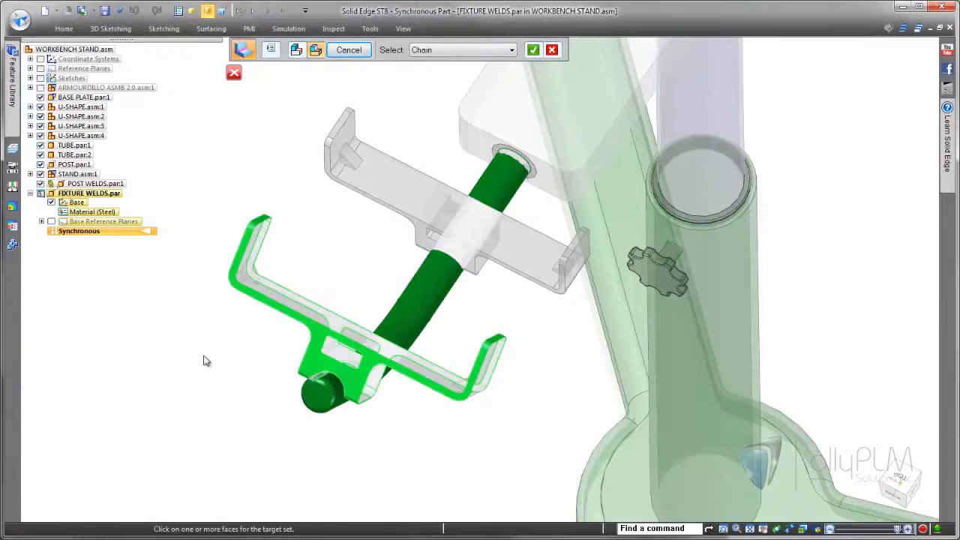
{"action": "key", "text": "Return"}
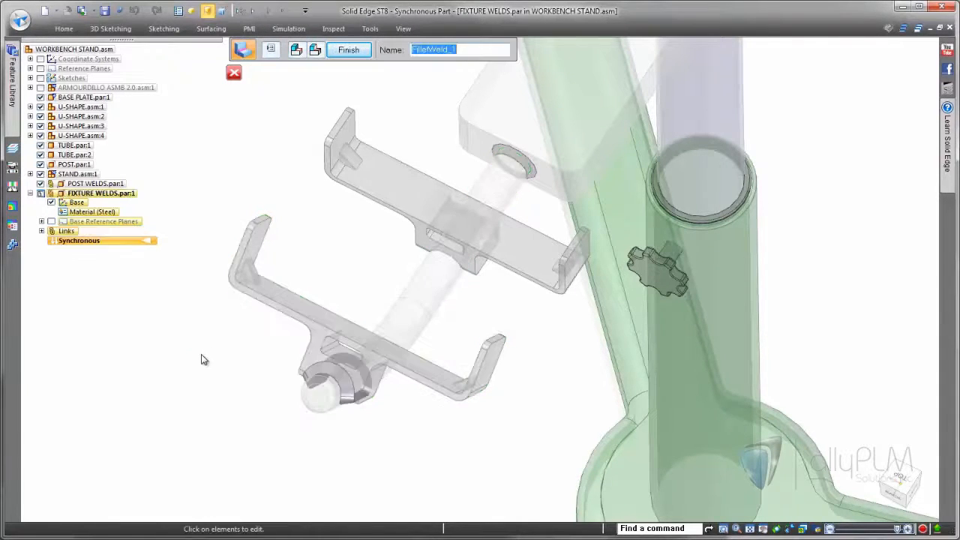
{"action": "key", "text": "Return"}
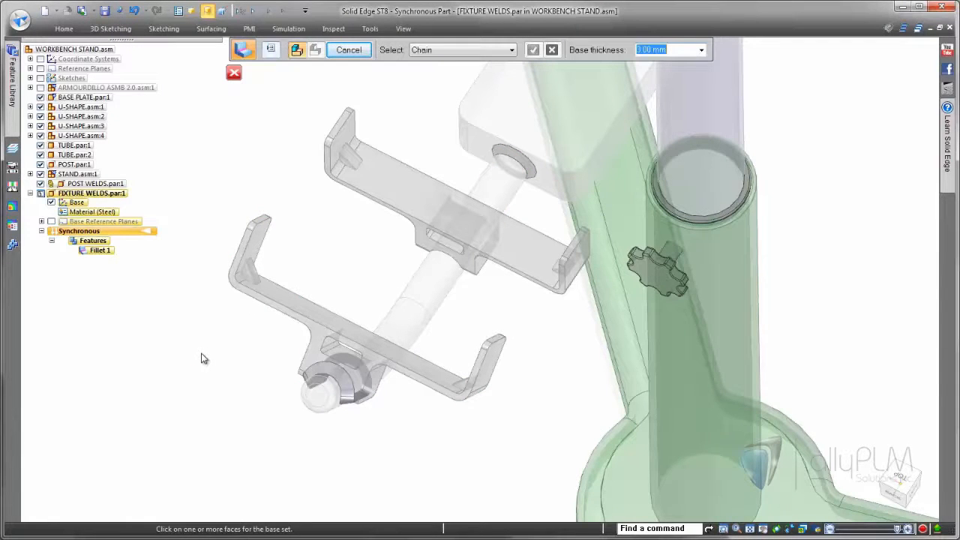
Add a 3 mm fillet weld between the same bracket's inner faces and its two gussets, and return to the assembly.
{"action": "left_click", "coordinate": [318, 312]}
{"action": "key", "text": "Return"}
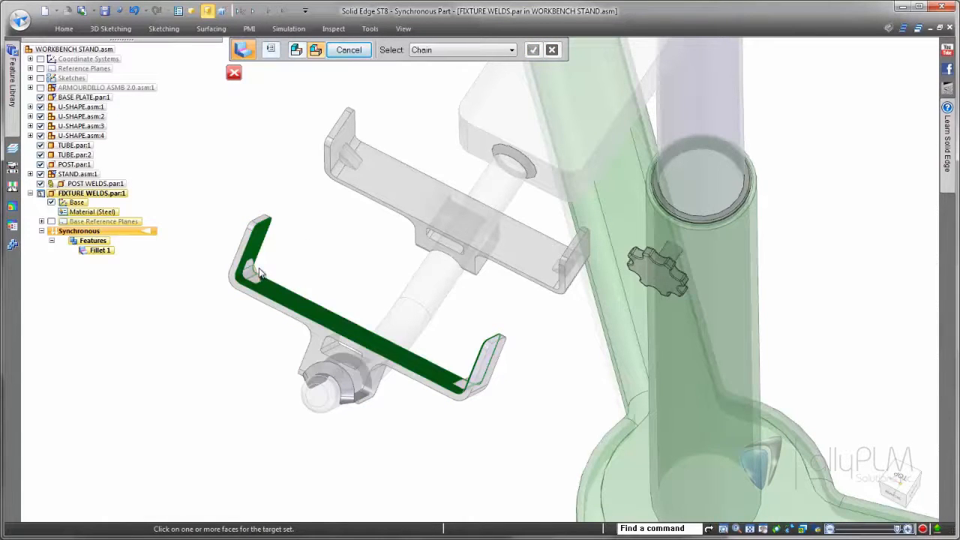
{"action": "right_click", "coordinate": [464, 386]}
{"action": "left_click", "coordinate": [522, 396]}
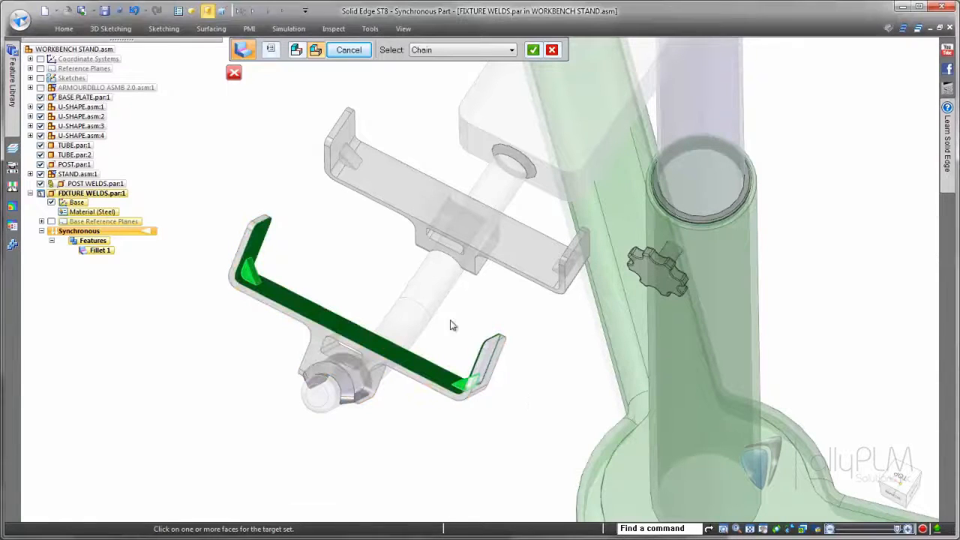
{"action": "right_click", "coordinate": [330, 237]}
{"action": "right_click", "coordinate": [329, 236]}
{"action": "right_click", "coordinate": [330, 237]}
{"action": "key", "text": "Escape"}
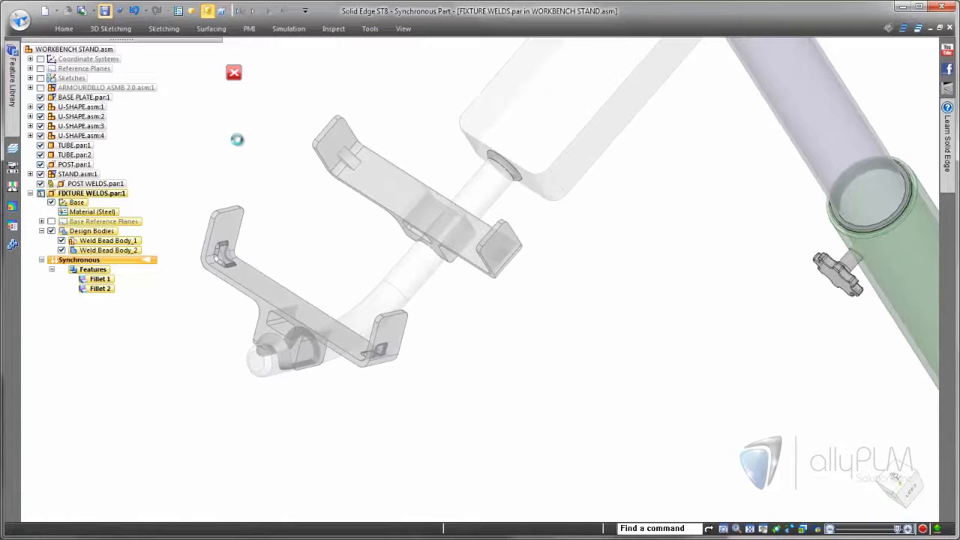
{"action": "left_click", "coordinate": [234, 73]}
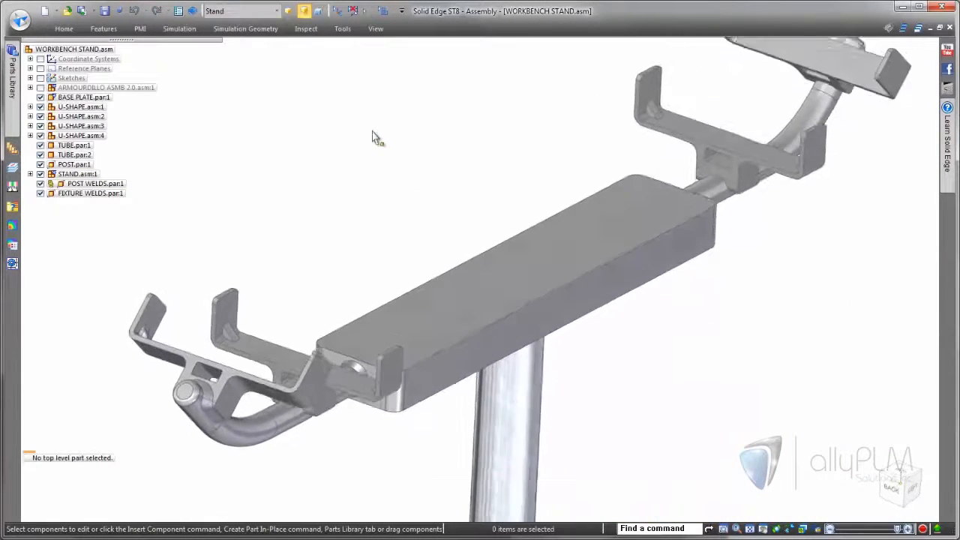
Duplicate FIXTURE WELDS onto all matching U-shape occurrences, using the bracket at the tube's free end as the reference component.
{"action": "left_click", "coordinate": [97, 193]}
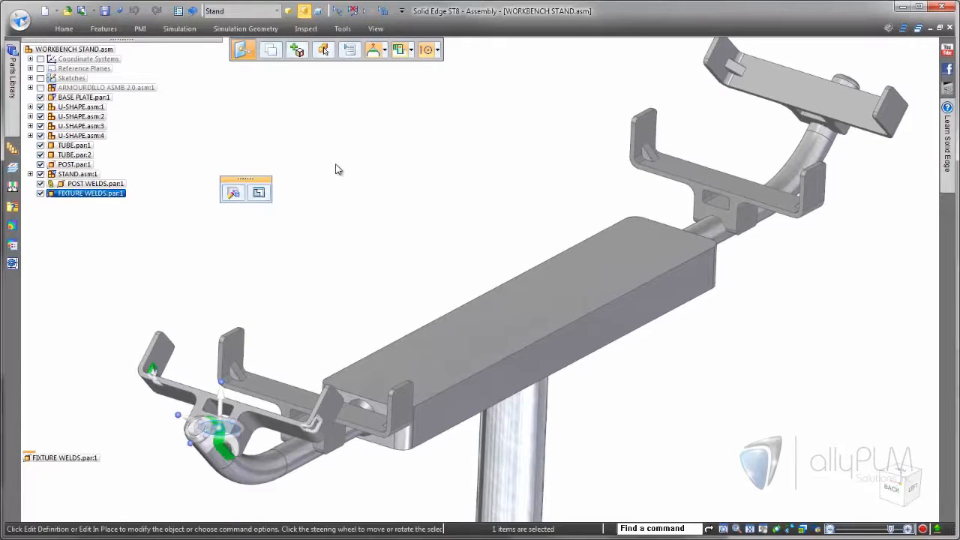
{"action": "left_click", "coordinate": [65, 28]}
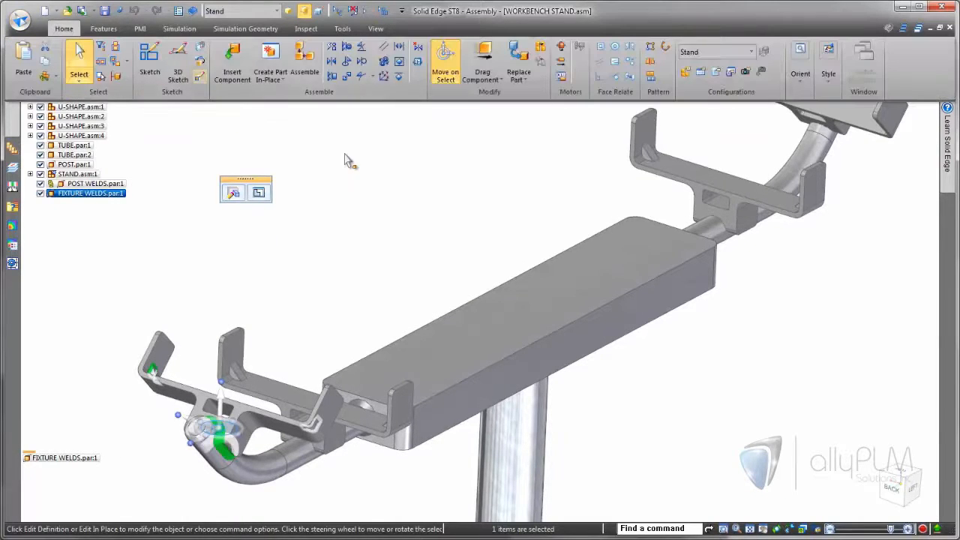
{"action": "left_click", "coordinate": [650, 78]}
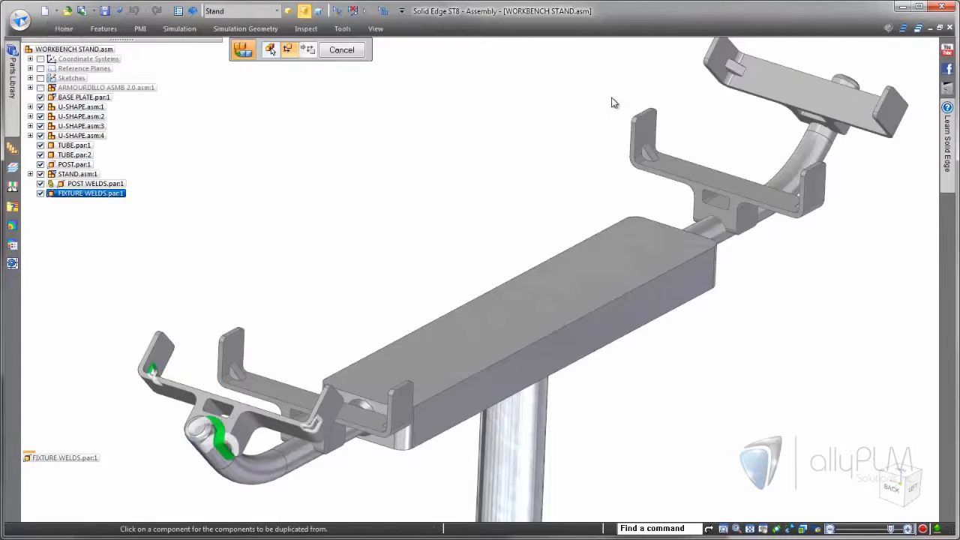
{"action": "left_click", "coordinate": [205, 396]}
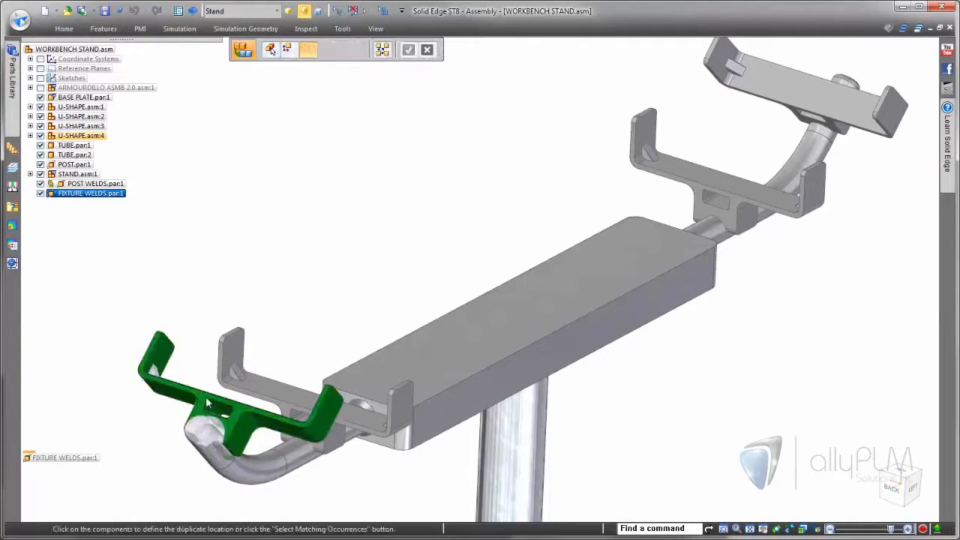
{"action": "left_click", "coordinate": [382, 51]}
{"action": "right_click", "coordinate": [415, 183]}
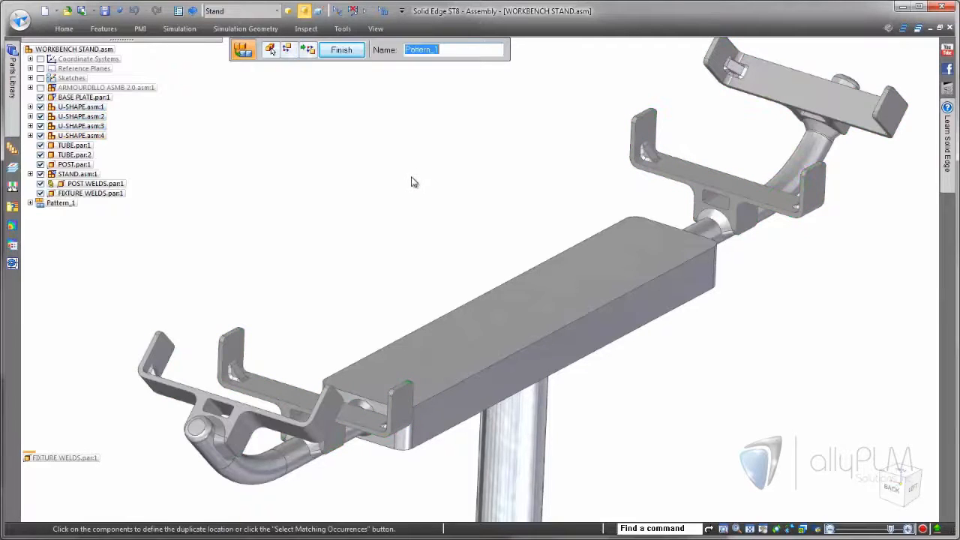
{"action": "right_click", "coordinate": [415, 182]}
{"action": "key", "text": "Escape"}
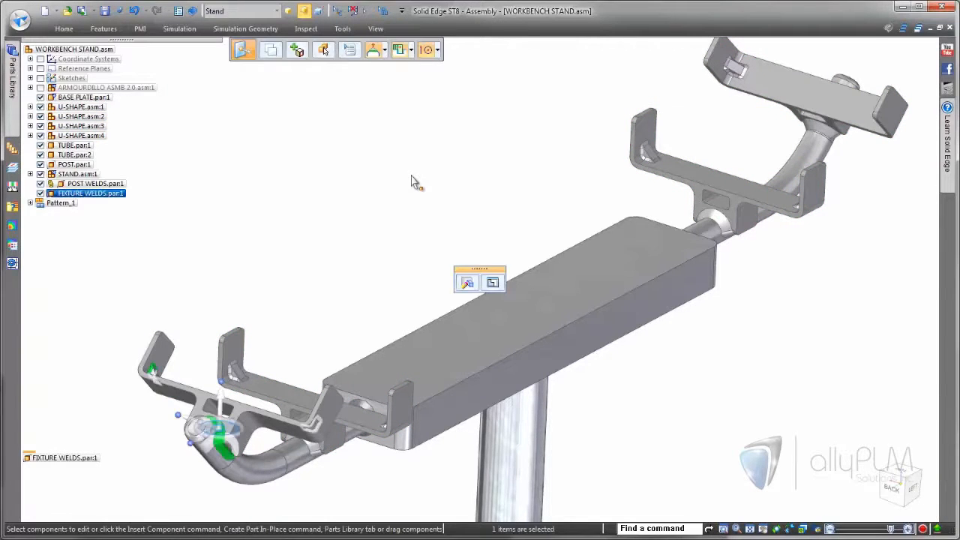
{"action": "key", "text": "Escape"}
Apply a tan face style to the upper fixture's base plate, U-shapes, tubes and weld parts, including the duplicated welds.
{"action": "scroll", "coordinate": [412, 175], "scroll_direction": "down", "scroll_amount": 3}
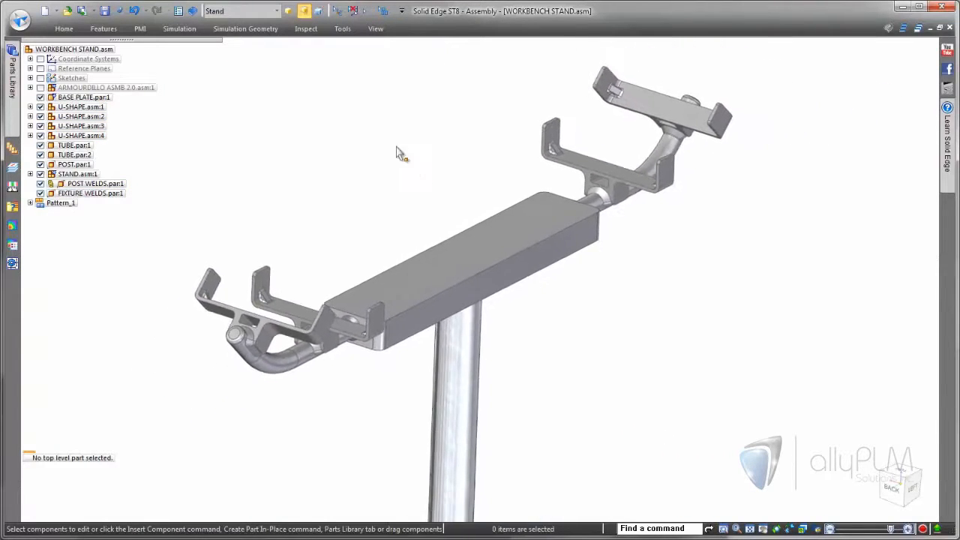
{"action": "middle_click_drag", "start_coordinate": [397, 148], "coordinate": [403, 143]}
{"action": "left_click_drag", "start_coordinate": [210, 113], "coordinate": [824, 274]}
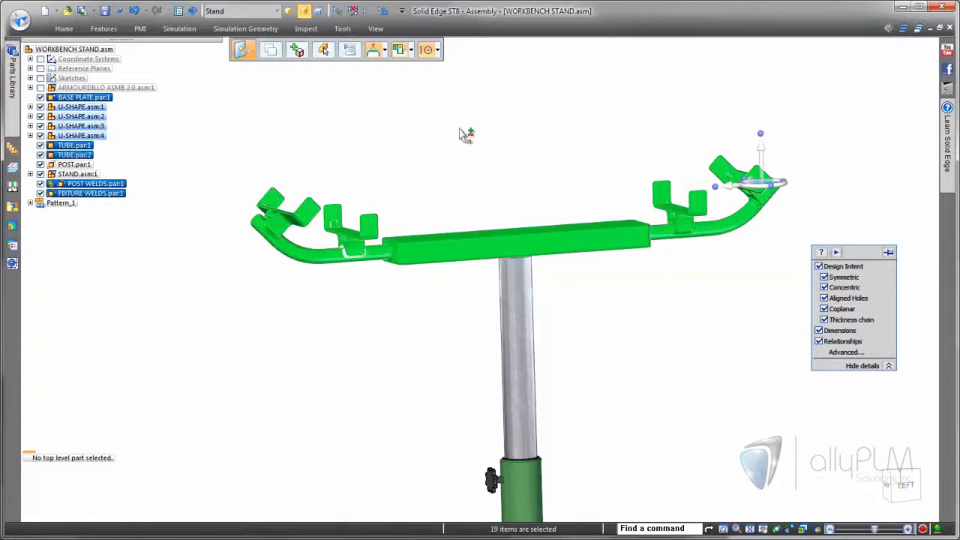
{"action": "scroll", "coordinate": [482, 145], "scroll_direction": "up", "scroll_amount": 5}
{"action": "left_click", "coordinate": [369, 241], "text": "ctrl"}
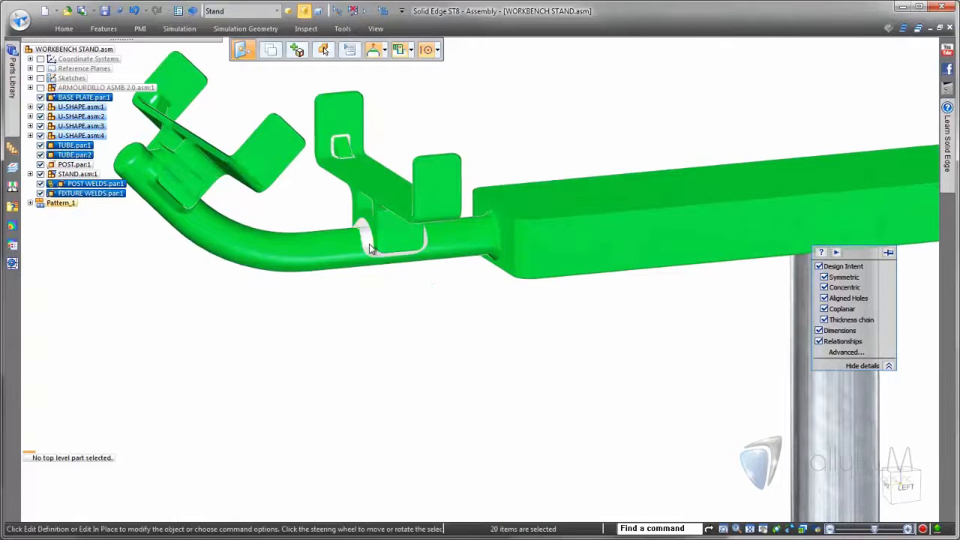
{"action": "scroll", "coordinate": [607, 122], "scroll_direction": "down", "scroll_amount": 3}
{"action": "scroll", "coordinate": [607, 119], "scroll_direction": "down", "scroll_amount": 3}
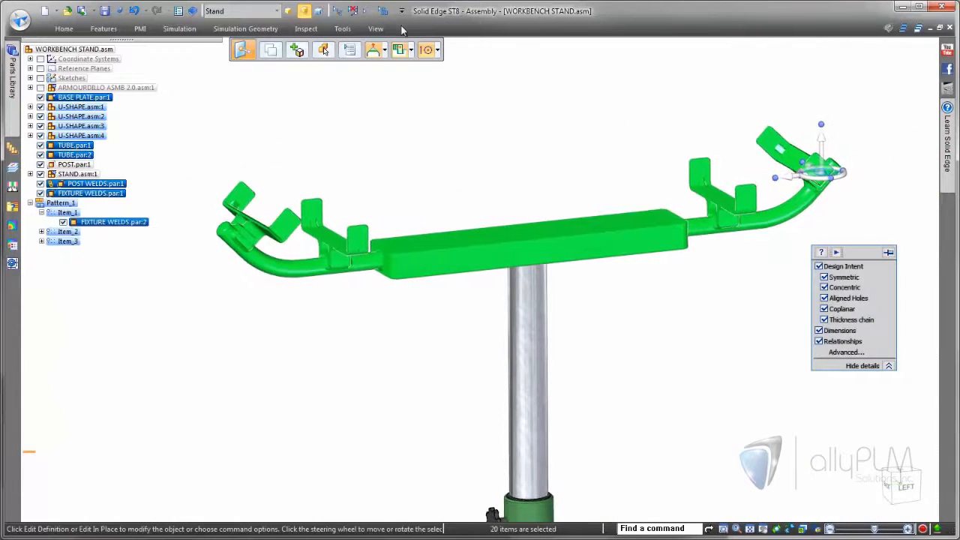
{"action": "left_click", "coordinate": [375, 29]}
{"action": "left_click", "coordinate": [551, 77]}
{"action": "key", "text": "t"}
{"action": "left_click", "coordinate": [495, 190]}
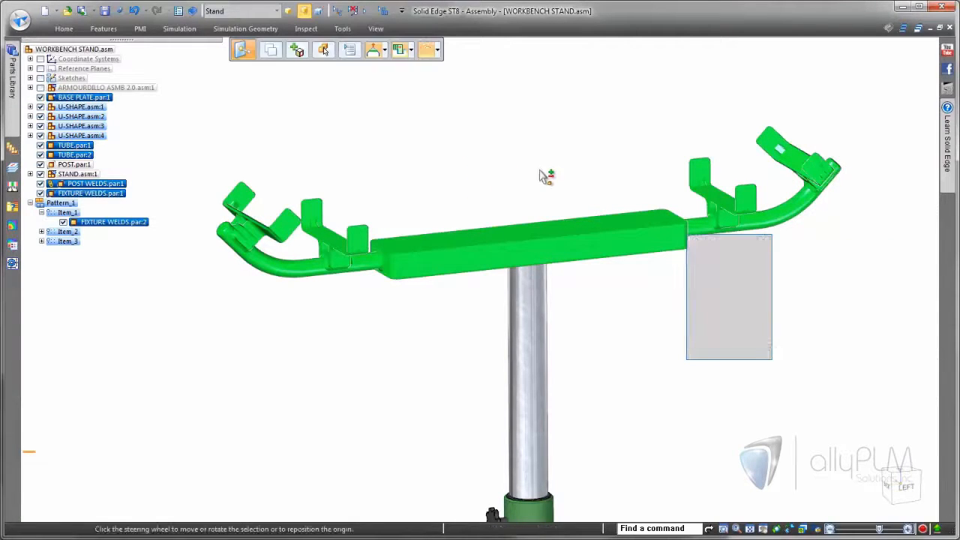
{"action": "left_click", "coordinate": [545, 150]}
{"action": "scroll", "coordinate": [739, 44], "scroll_direction": "down", "scroll_amount": 1}
{"action": "scroll", "coordinate": [718, 49], "scroll_direction": "down", "scroll_amount": 4}
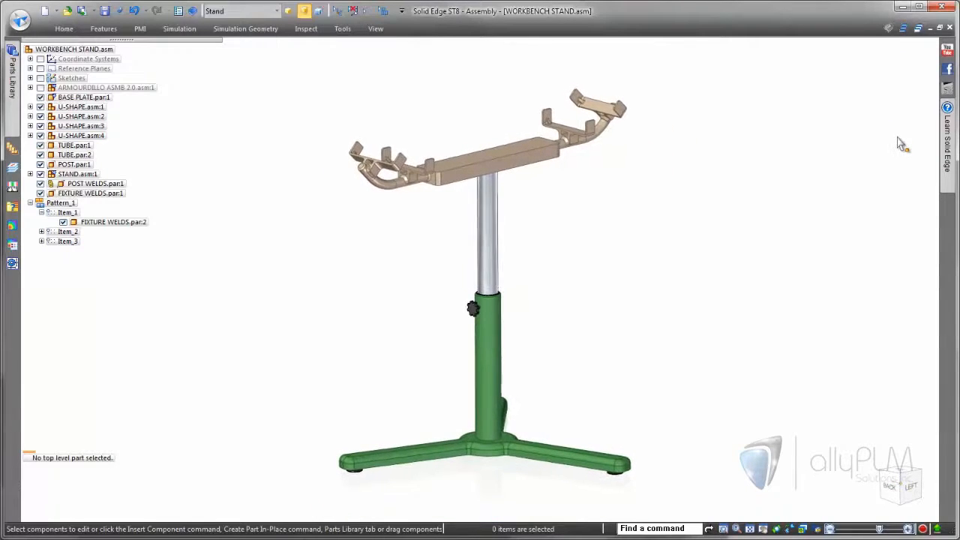
Create a drawing of the assembly from the ISO Draft.dft template, running the Drawing View Creation Wizard.
{"action": "left_click", "coordinate": [20, 21]}
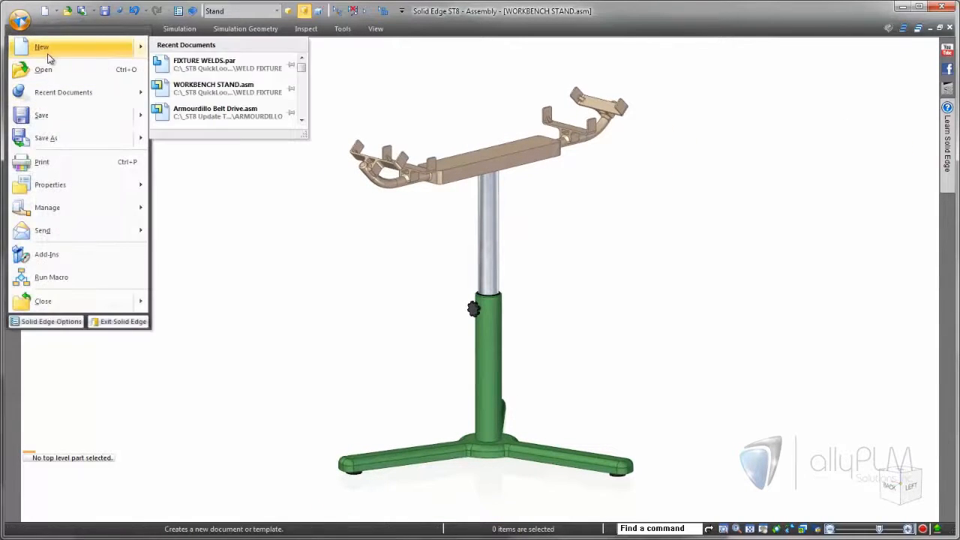
{"action": "left_click", "coordinate": [411, 91]}
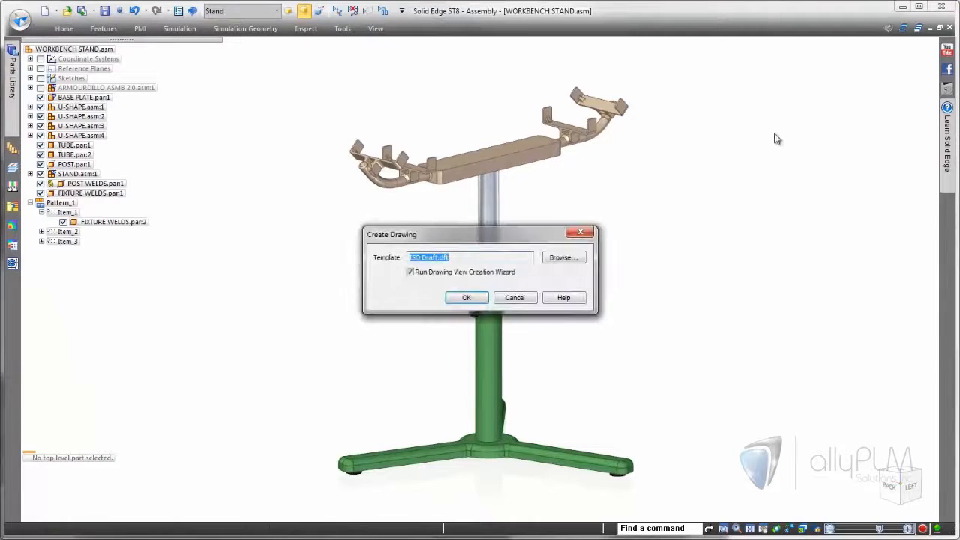
{"action": "left_click", "coordinate": [468, 297]}
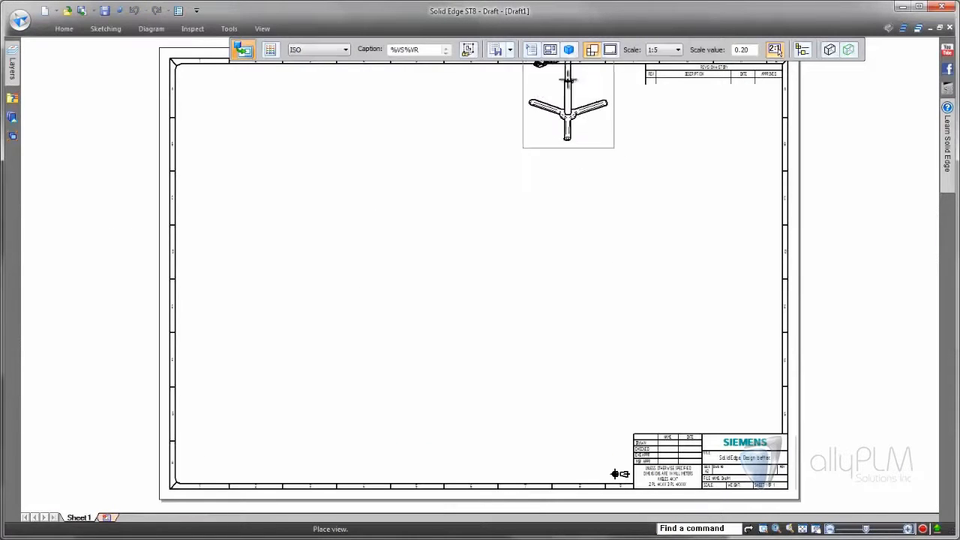
Place the stand's principal view on the left half of the sheet at a scale of 1:2.
{"action": "left_click", "coordinate": [570, 51]}
{"action": "left_click", "coordinate": [592, 81]}
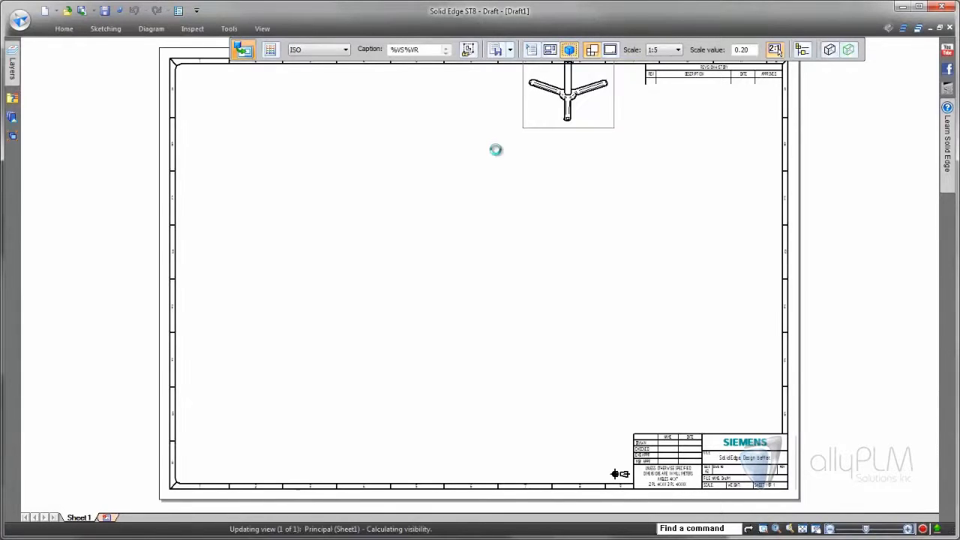
{"action": "left_click", "coordinate": [775, 51]}
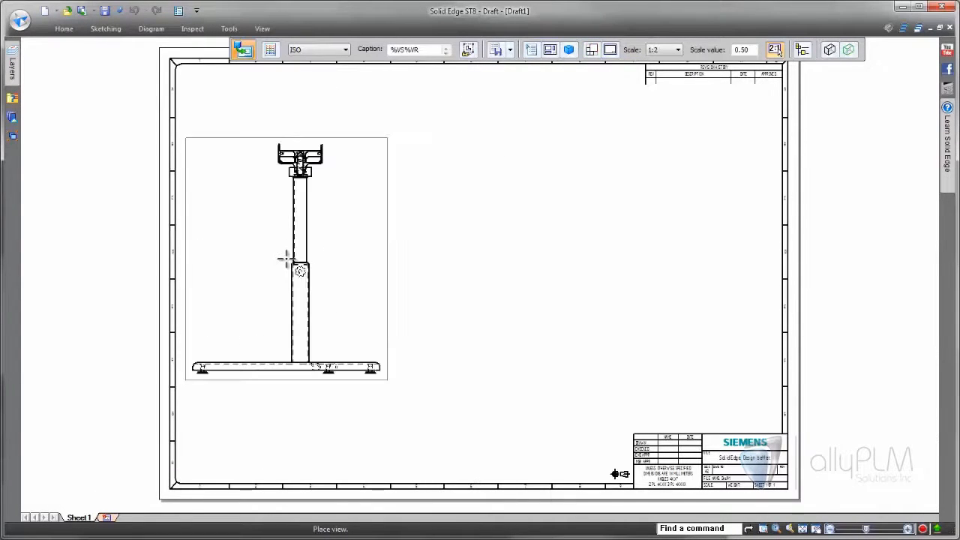
{"action": "left_click", "coordinate": [323, 275]}
Draw a vertical cutting plane line through the centre of the upper fixture in the stand view, with the arrows pointing right.
{"action": "right_click", "coordinate": [557, 234]}
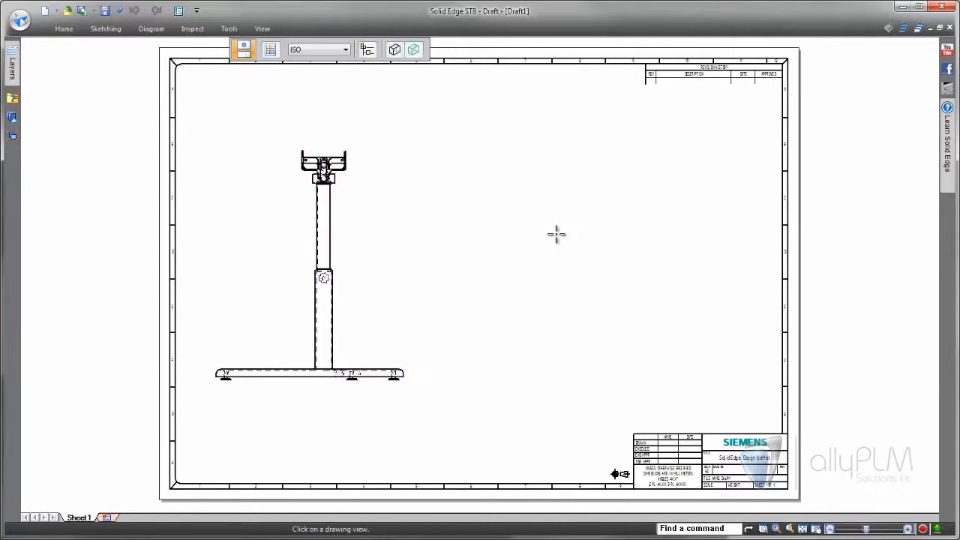
{"action": "right_click", "coordinate": [567, 242]}
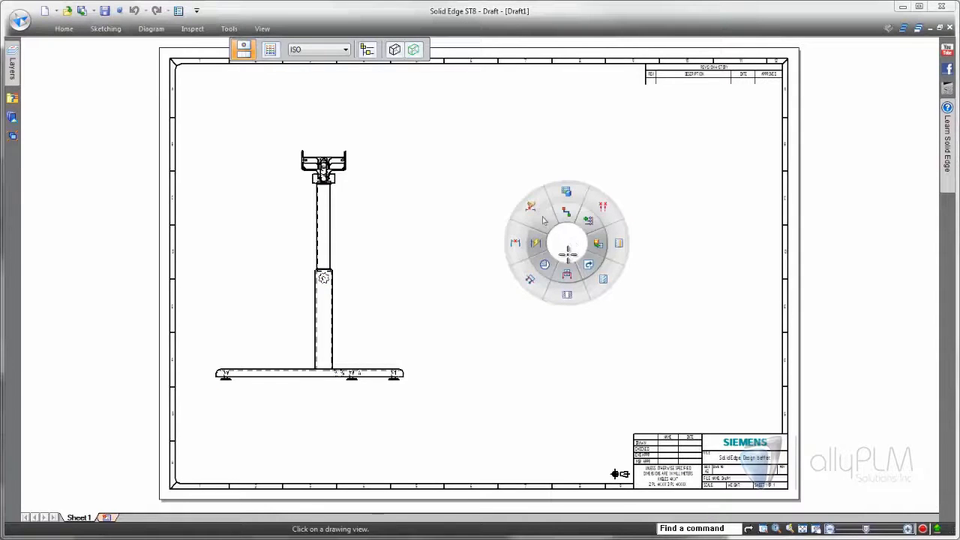
{"action": "left_click", "coordinate": [567, 275]}
{"action": "left_click", "coordinate": [384, 193]}
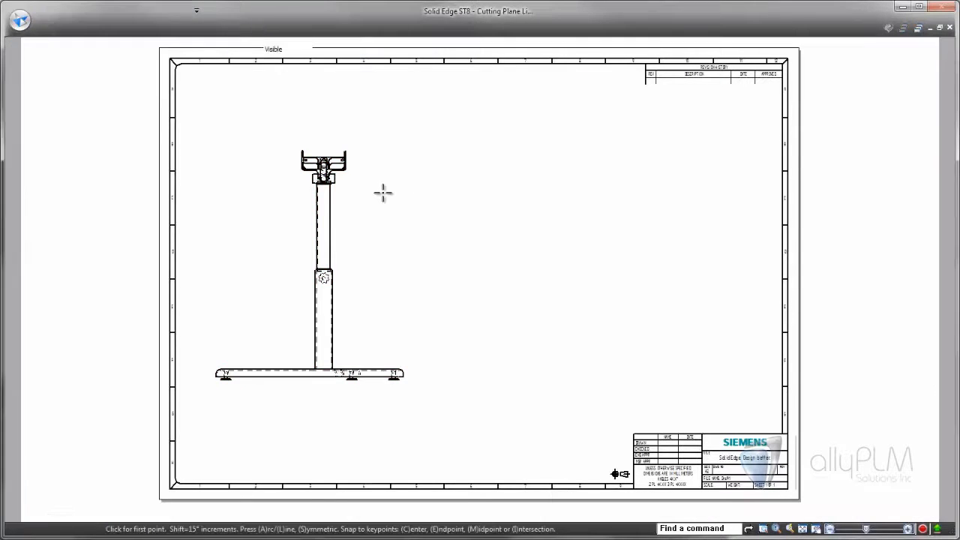
{"action": "scroll", "coordinate": [307, 234], "scroll_direction": "up", "scroll_amount": 3}
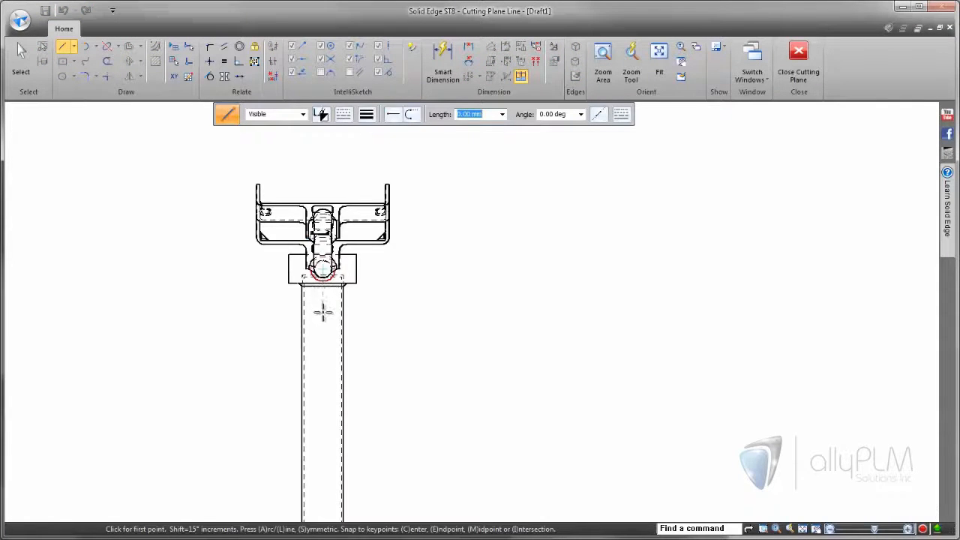
{"action": "left_click", "coordinate": [324, 311]}
{"action": "left_click", "coordinate": [324, 157]}
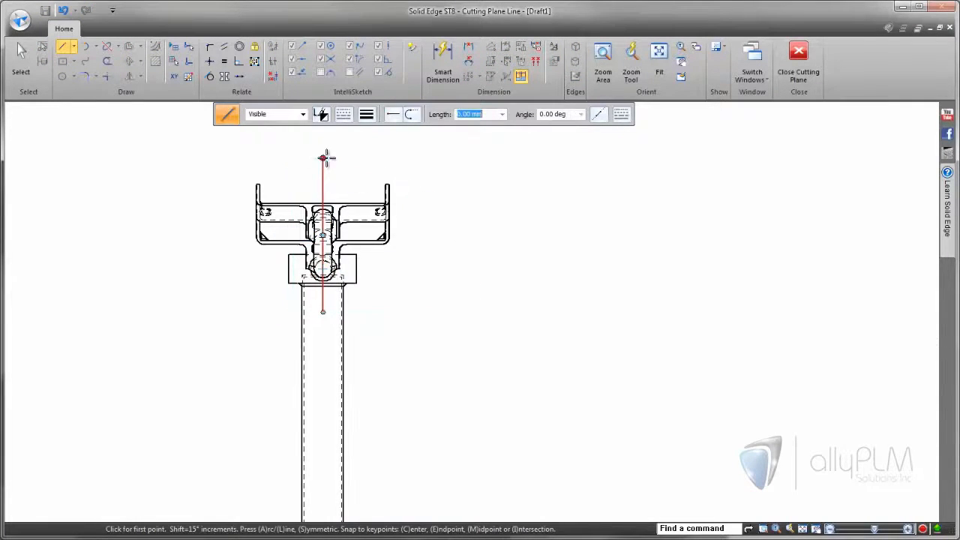
{"action": "left_click", "coordinate": [798, 60]}
{"action": "left_click", "coordinate": [555, 159]}
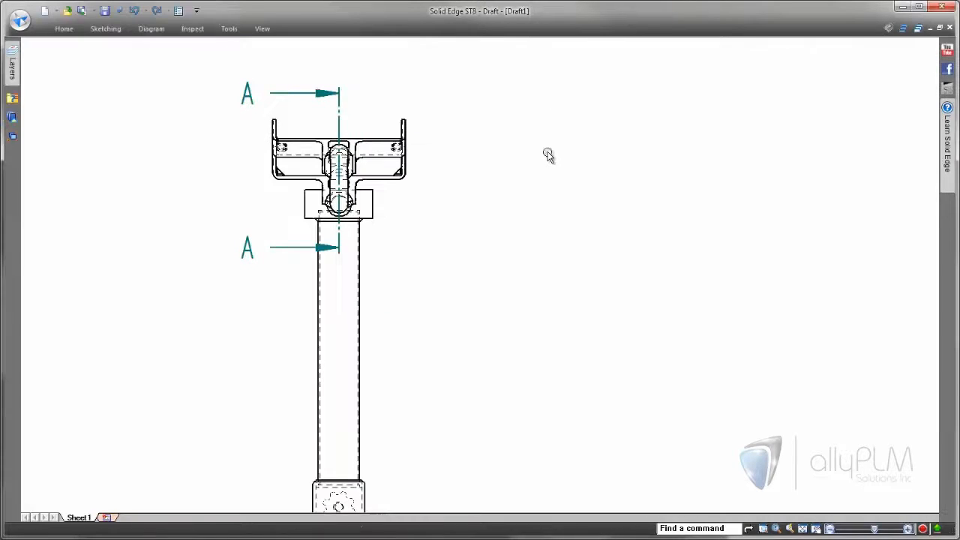
Create a section view of the fixture from the cutting plane and place it to the right of the stand view.
{"action": "right_click", "coordinate": [567, 155]}
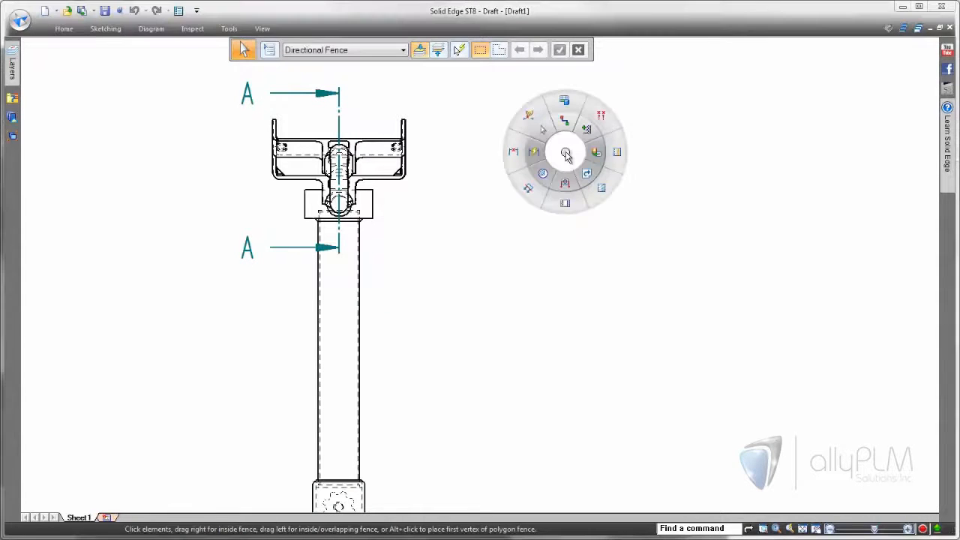
{"action": "left_click", "coordinate": [565, 207]}
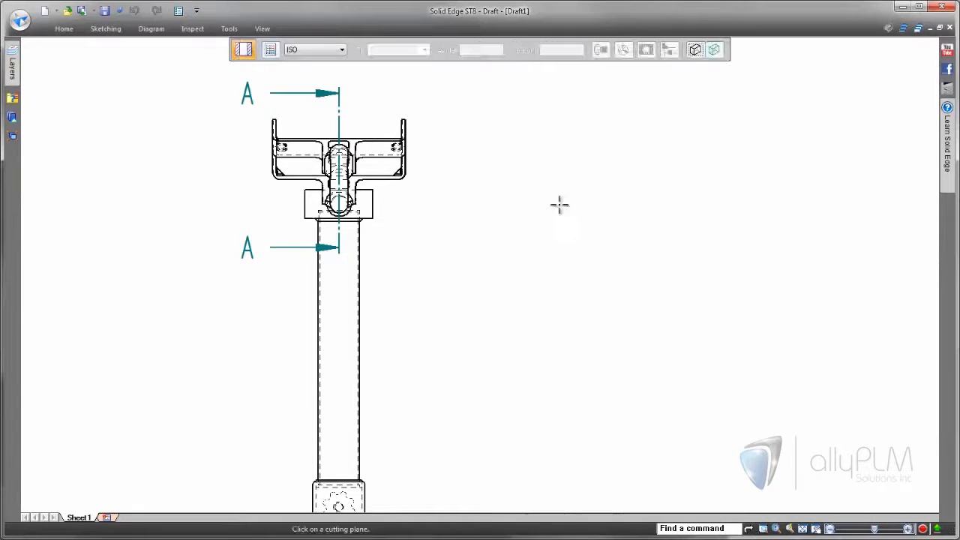
{"action": "left_click", "coordinate": [339, 122]}
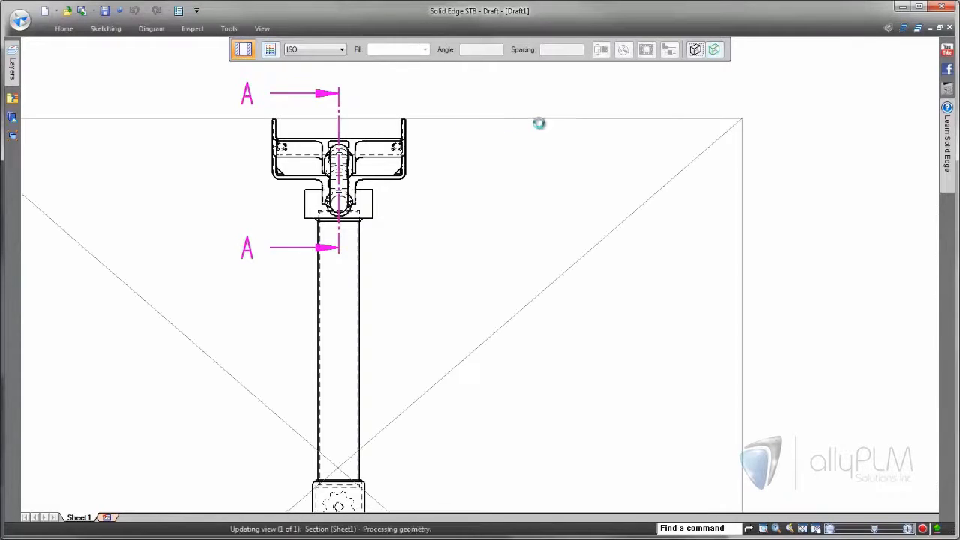
{"action": "left_click", "coordinate": [829, 125]}
{"action": "scroll", "coordinate": [831, 125], "scroll_direction": "down", "scroll_amount": 3}
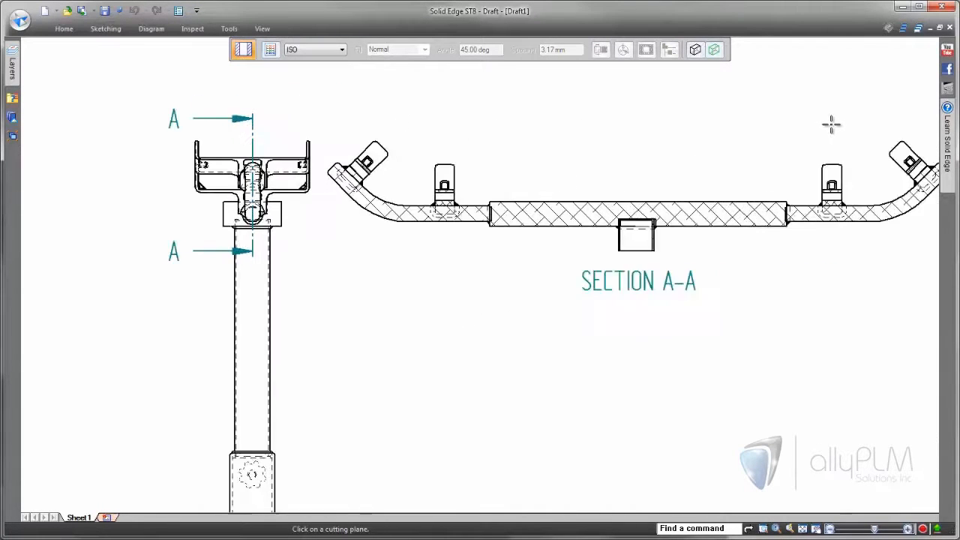
Create a circular 5:1 detail view around the right inner bracket joint of the section and place it below the section view.
{"action": "right_click", "coordinate": [737, 213]}
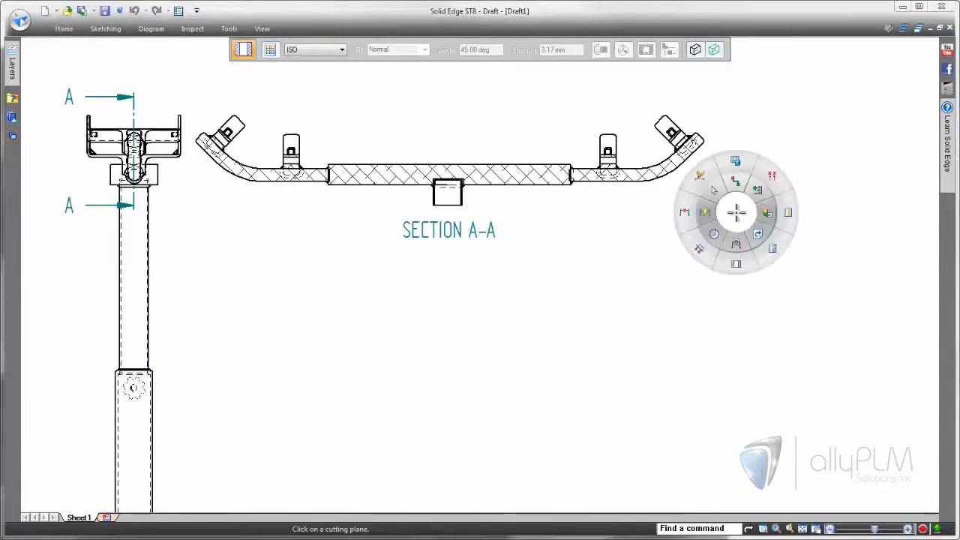
{"action": "left_click", "coordinate": [713, 234]}
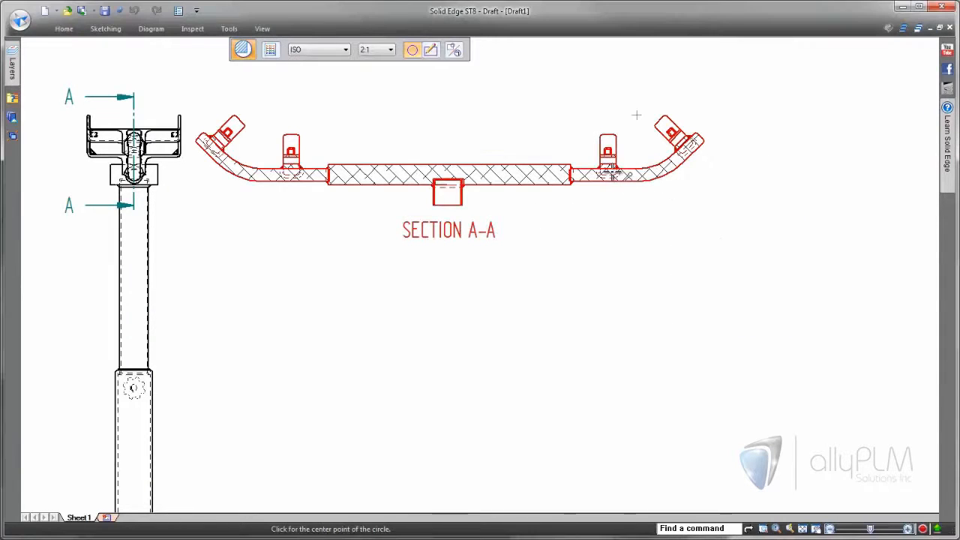
{"action": "left_click", "coordinate": [608, 173]}
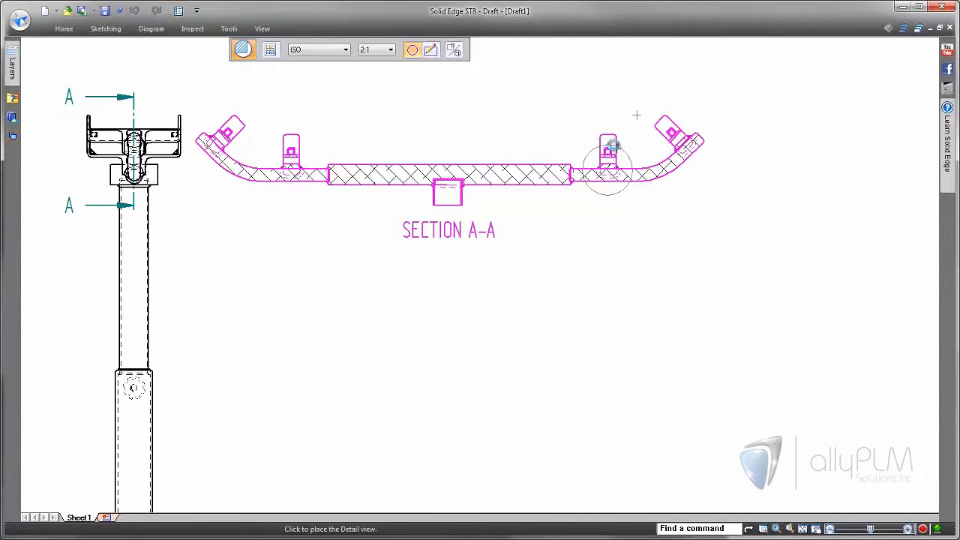
{"action": "scroll", "coordinate": [450, 345], "scroll_direction": "up", "scroll_amount": 1}
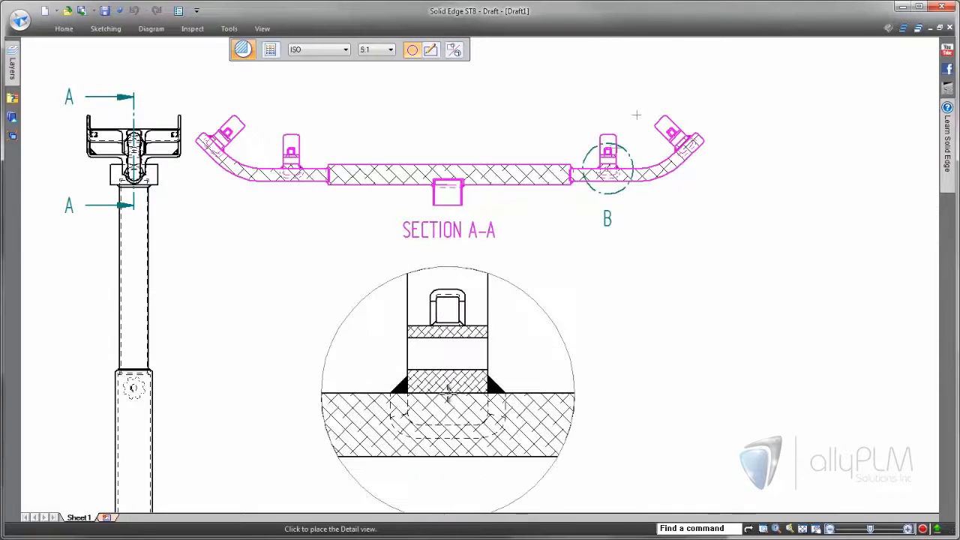
{"action": "left_click", "coordinate": [448, 391]}
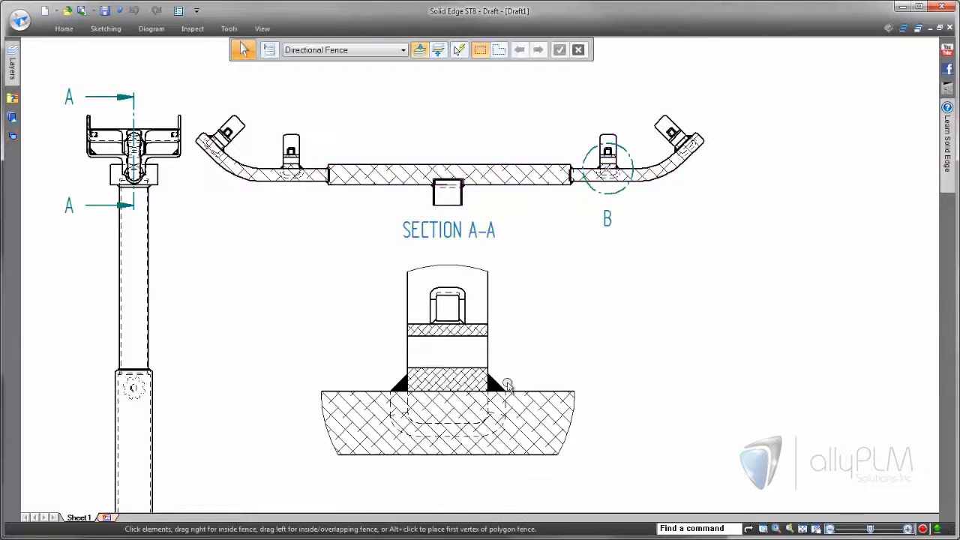
Attach a size 3 fillet weld symbol, retrieved from the model, to the right-hand weld bead in the detail view.
{"action": "left_click", "coordinate": [66, 31]}
{"action": "left_click", "coordinate": [591, 65]}
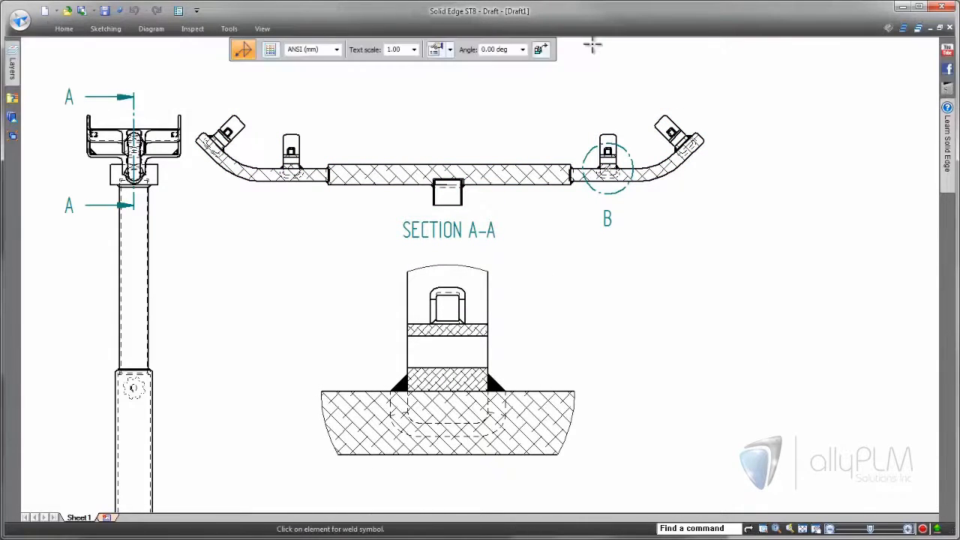
{"action": "scroll", "coordinate": [580, 267], "scroll_direction": "up", "scroll_amount": 2}
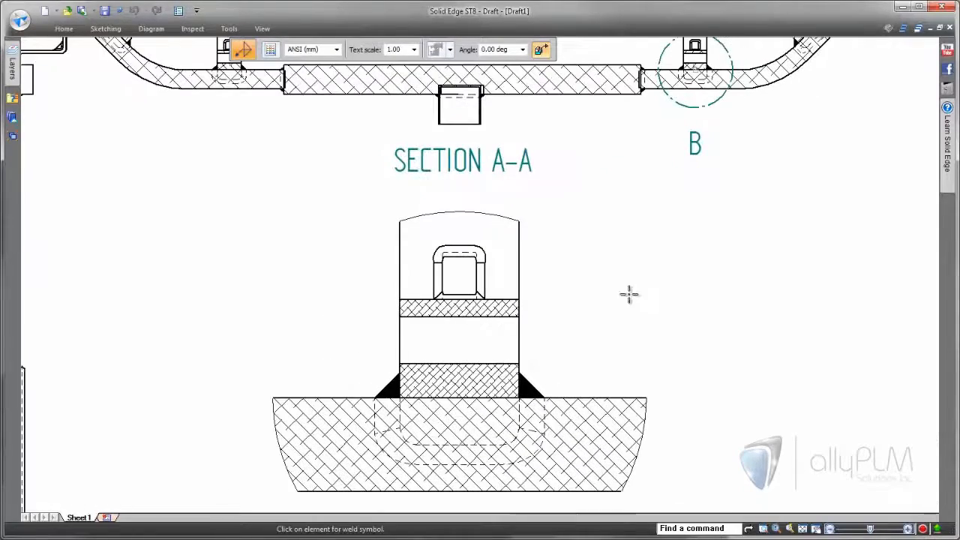
{"action": "left_click", "coordinate": [531, 380]}
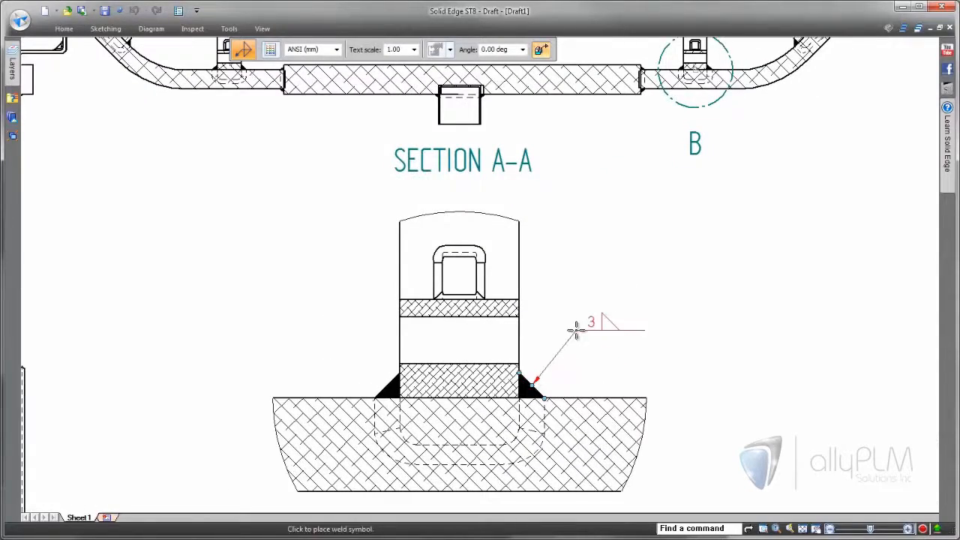
{"action": "left_click", "coordinate": [575, 326]}
Attach a size 2 fillet weld symbol to the weld on the left side of the post in section A-A.
{"action": "scroll", "coordinate": [587, 184], "scroll_direction": "up", "scroll_amount": 2}
{"action": "scroll", "coordinate": [577, 214], "scroll_direction": "up", "scroll_amount": 2}
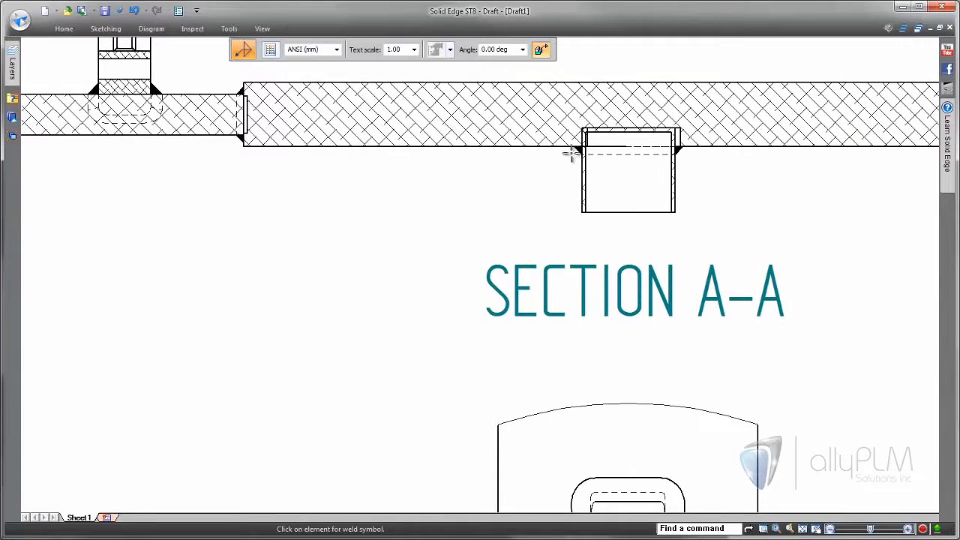
{"action": "left_click", "coordinate": [575, 151]}
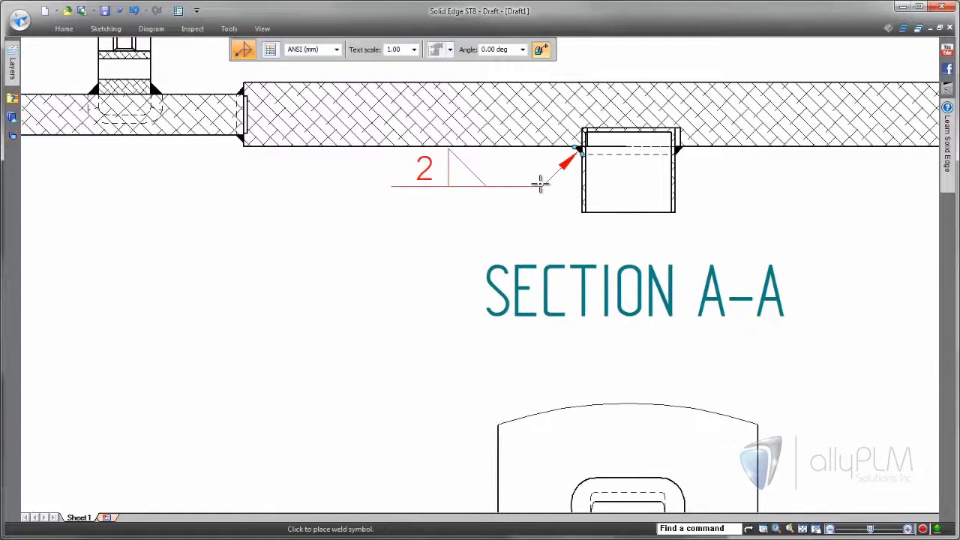
{"action": "left_click", "coordinate": [421, 289]}
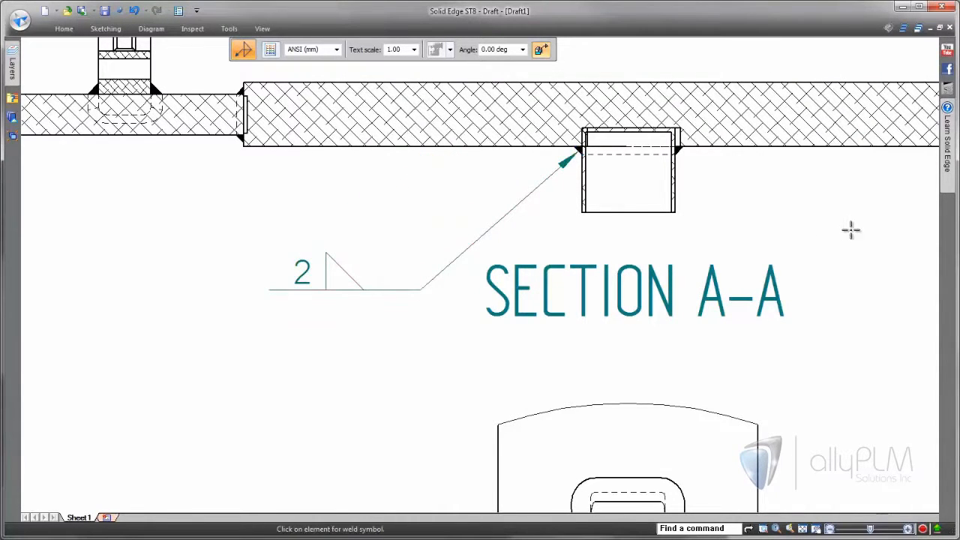
{"action": "scroll", "coordinate": [844, 227], "scroll_direction": "down", "scroll_amount": 4}
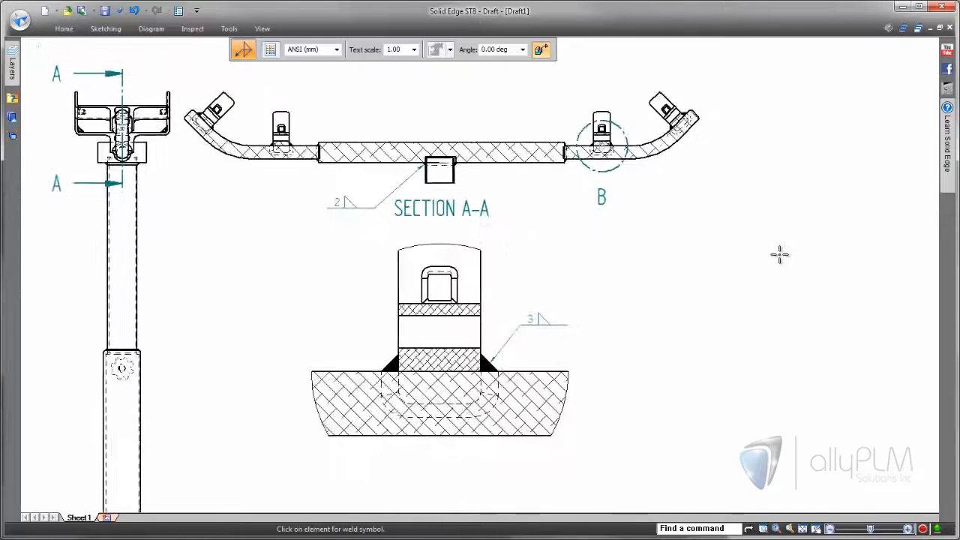
Create an auto-ballooned parts list from the section A-A view and place its table to the right of the detail view.
{"action": "right_click", "coordinate": [770, 251]}
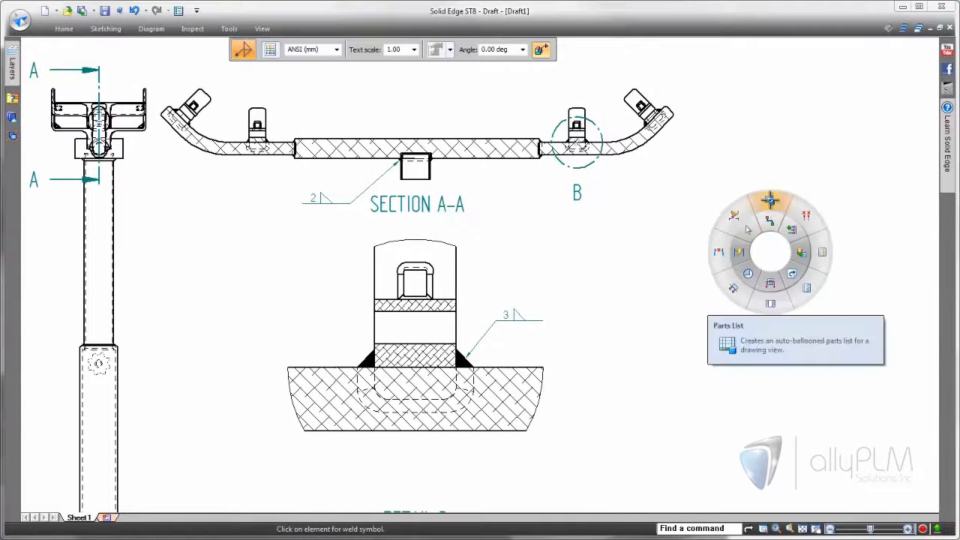
{"action": "left_click", "coordinate": [770, 203]}
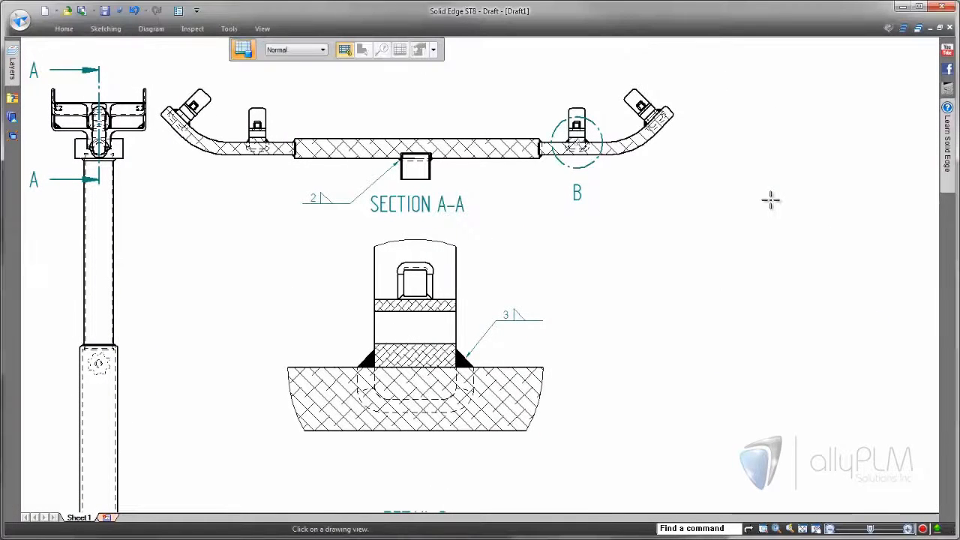
{"action": "left_click", "coordinate": [645, 148]}
{"action": "left_click", "coordinate": [433, 50]}
{"action": "scroll", "coordinate": [433, 93], "scroll_direction": "down", "scroll_amount": 1}
{"action": "left_click", "coordinate": [428, 103]}
{"action": "middle_click_drag", "start_coordinate": [569, 240], "coordinate": [411, 221]}
{"action": "scroll", "coordinate": [411, 218], "scroll_direction": "down", "scroll_amount": 3}
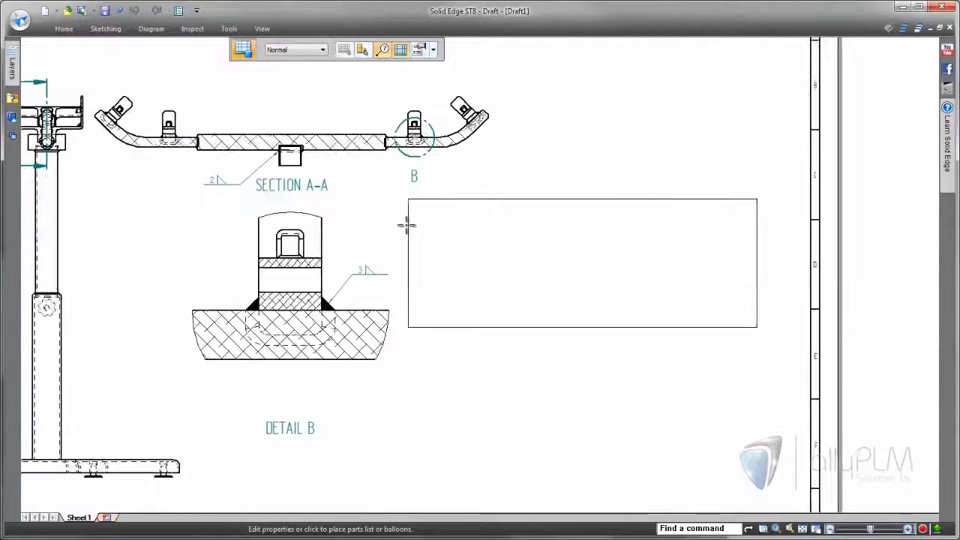
{"action": "left_click", "coordinate": [417, 200]}
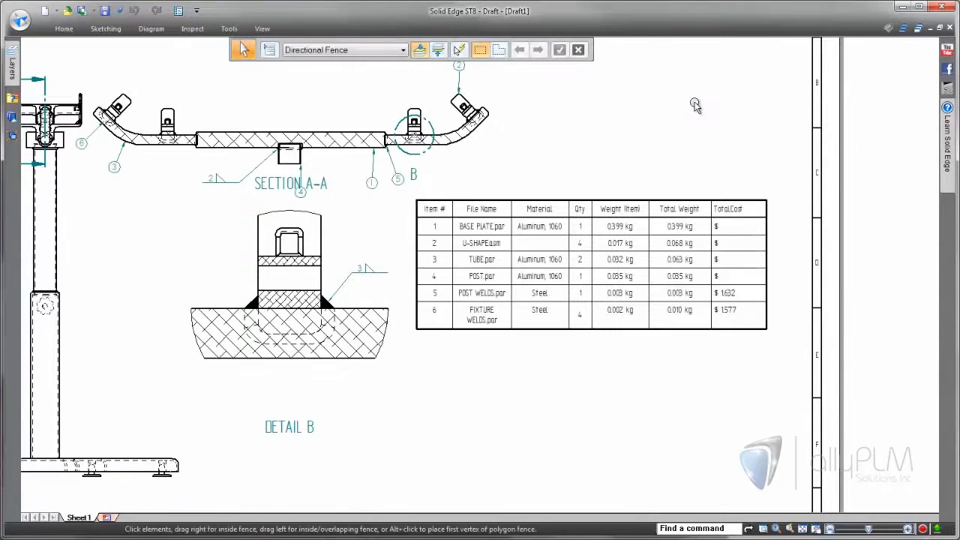
Move the item 4 balloon to the right, clear of the SECTION A-A caption.
{"action": "scroll", "coordinate": [695, 105], "scroll_direction": "up", "scroll_amount": 2}
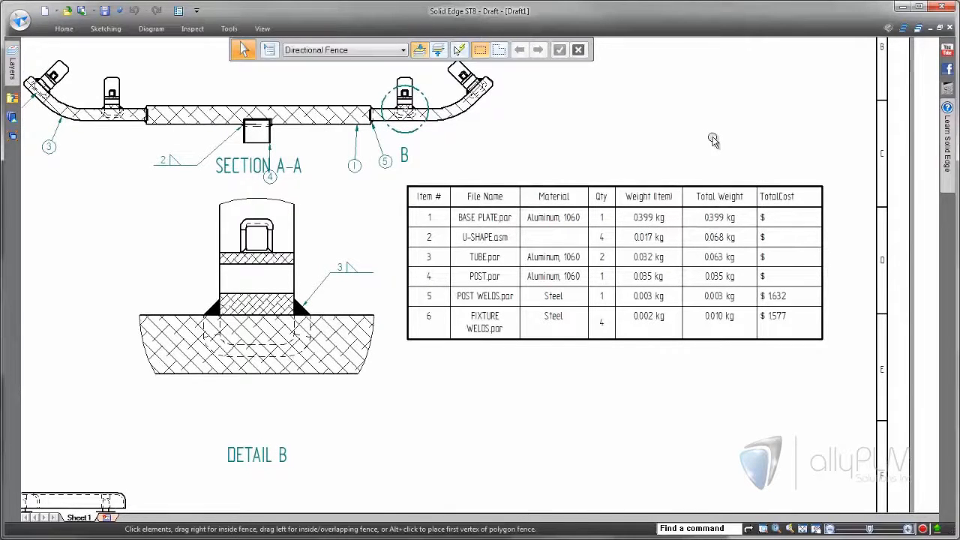
{"action": "left_click_drag", "start_coordinate": [272, 188], "coordinate": [303, 163]}
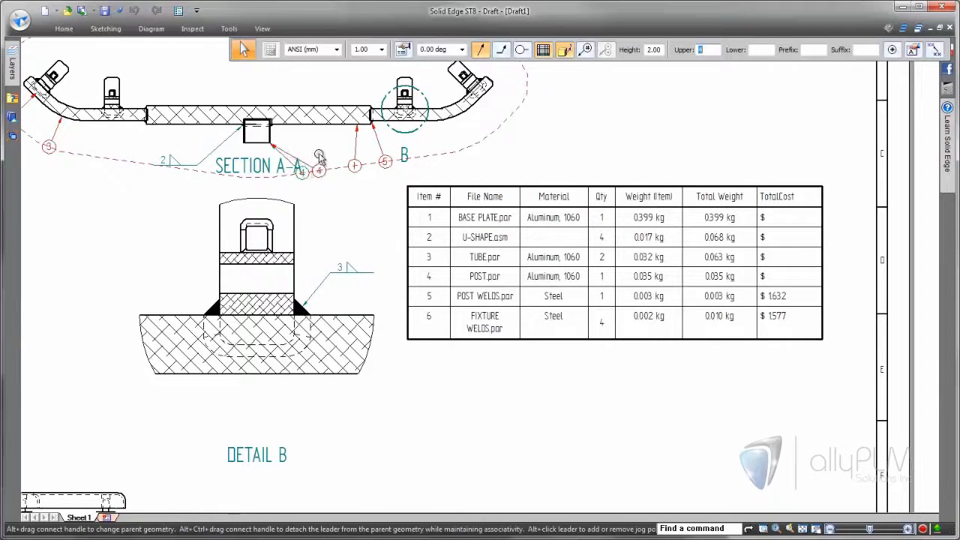
{"action": "key", "text": "Escape"}
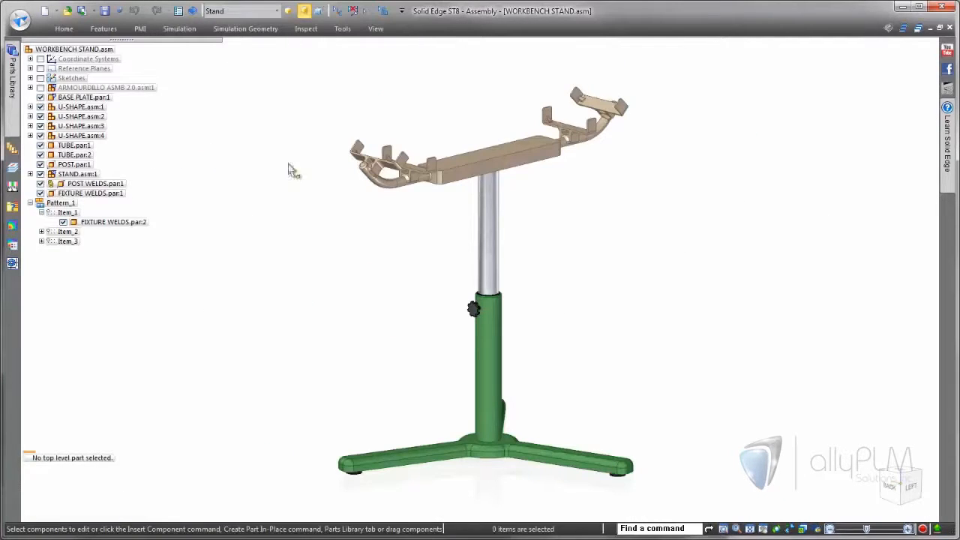
Open the POST WELDS part for in-place editing within the workbench stand assembly.
{"action": "left_click", "coordinate": [100, 185]}
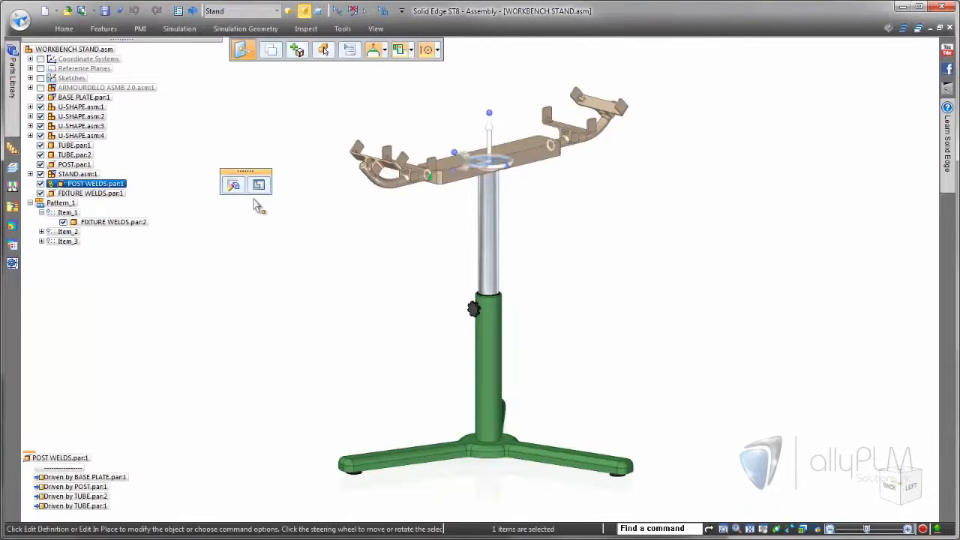
{"action": "left_click", "coordinate": [257, 186]}
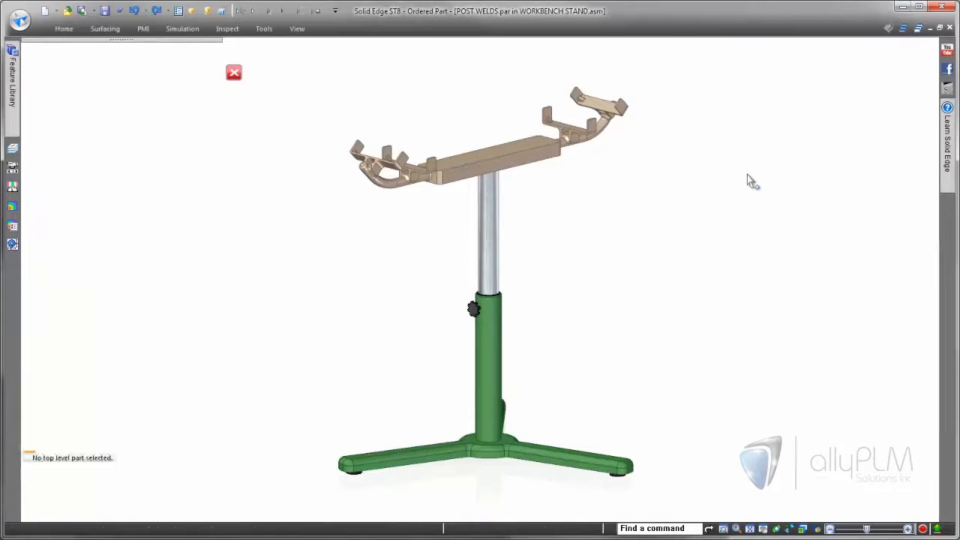
{"action": "middle_click_drag", "start_coordinate": [752, 163], "coordinate": [763, 113]}
{"action": "scroll", "coordinate": [615, 176], "scroll_direction": "up", "scroll_amount": 8}
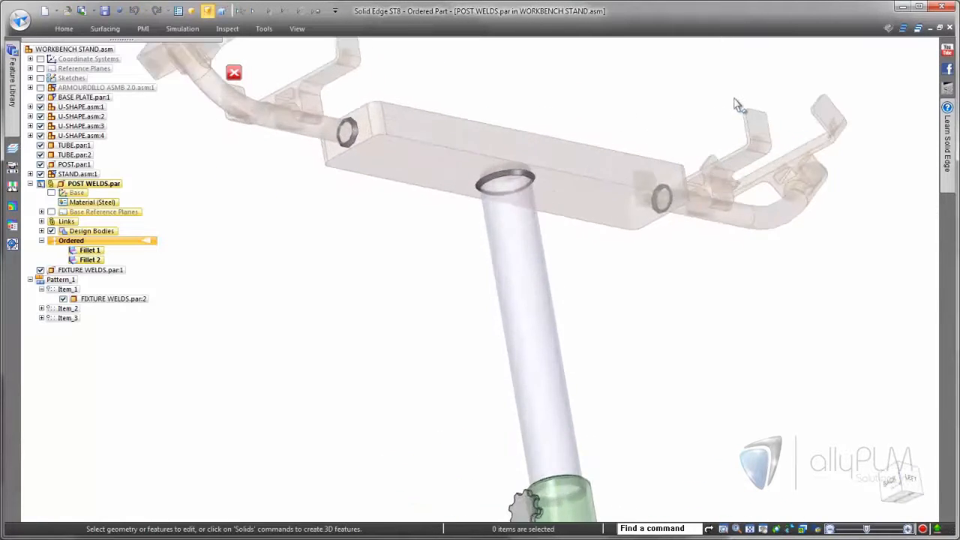
Set the base thickness of the fillet weld around the top of the post to 6.00 mm and finish the feature edit.
{"action": "left_click", "coordinate": [611, 333]}
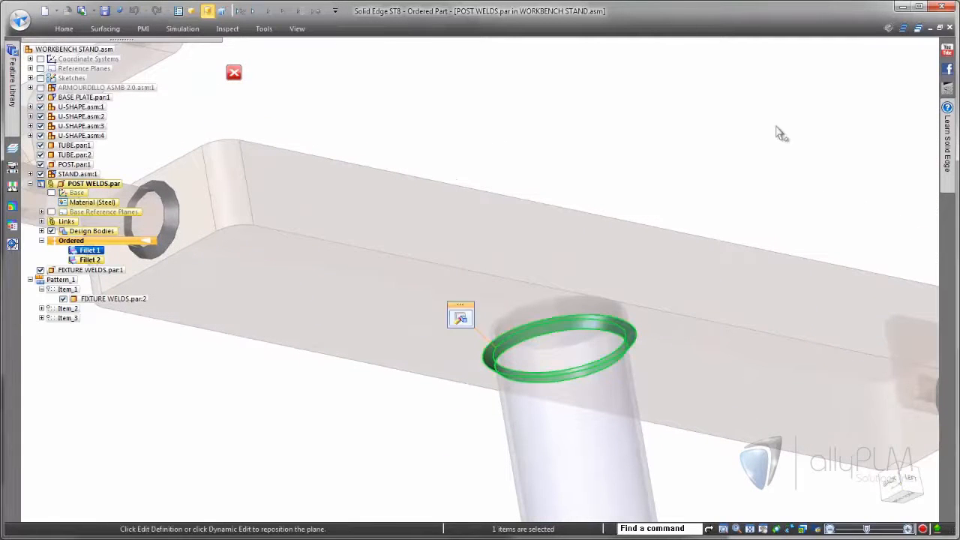
{"action": "left_click", "coordinate": [460, 318]}
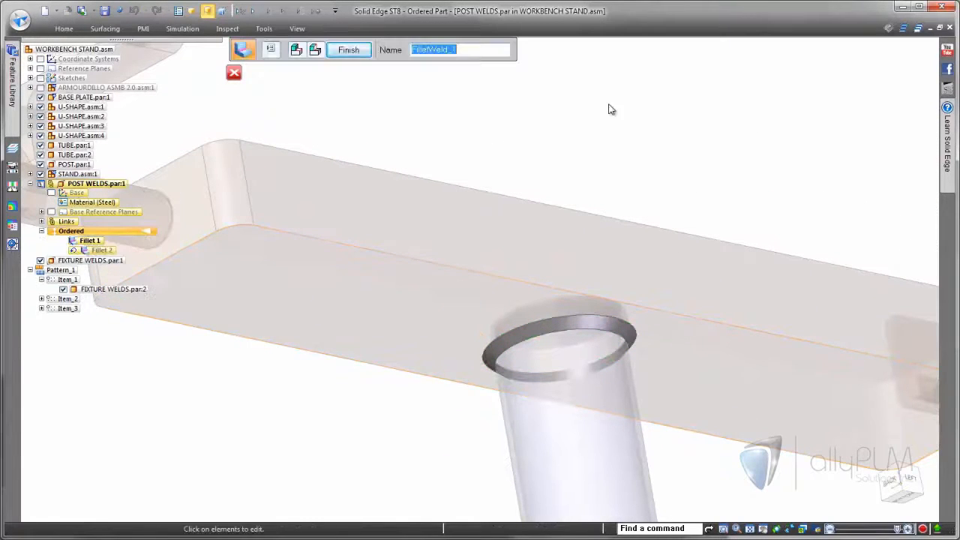
{"action": "left_click", "coordinate": [273, 55]}
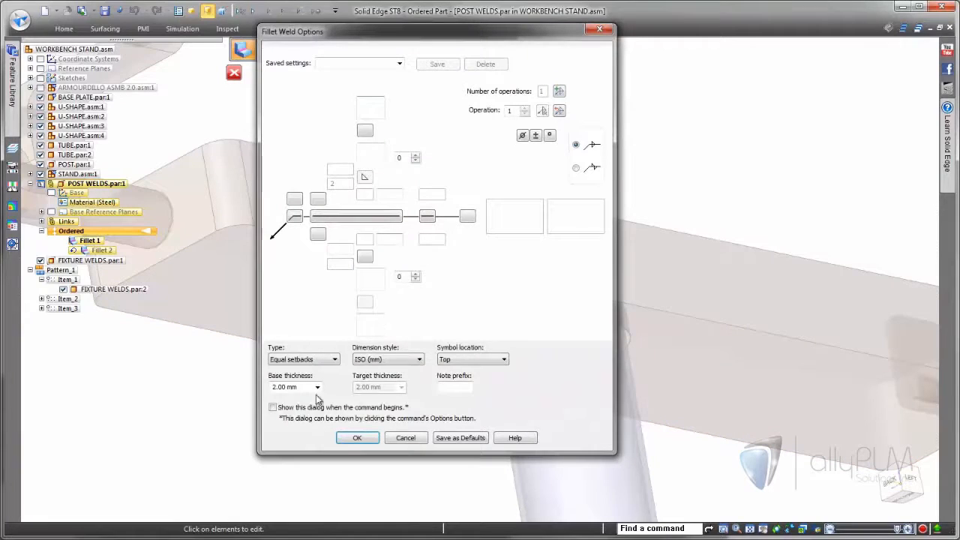
{"action": "left_click", "coordinate": [317, 387]}
{"action": "left_click", "coordinate": [292, 425]}
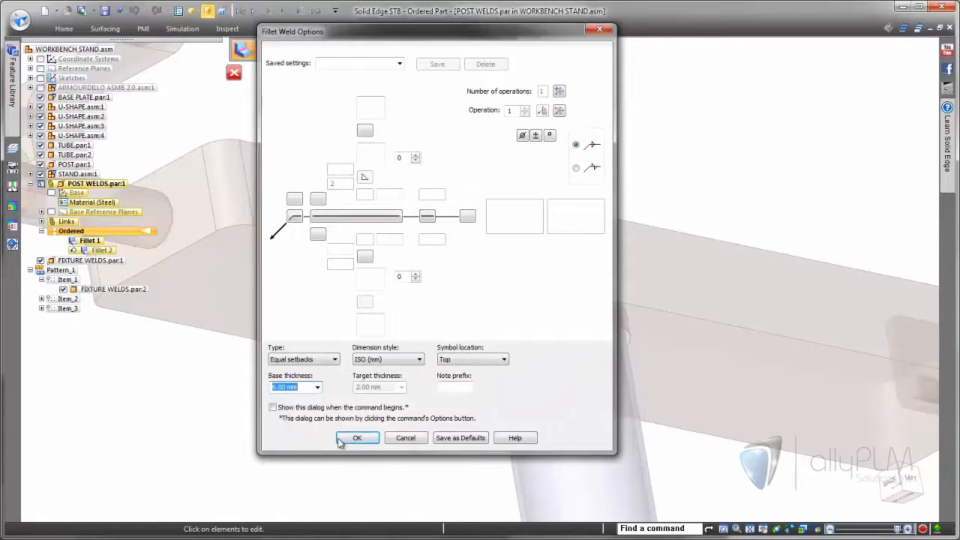
{"action": "left_click", "coordinate": [366, 439]}
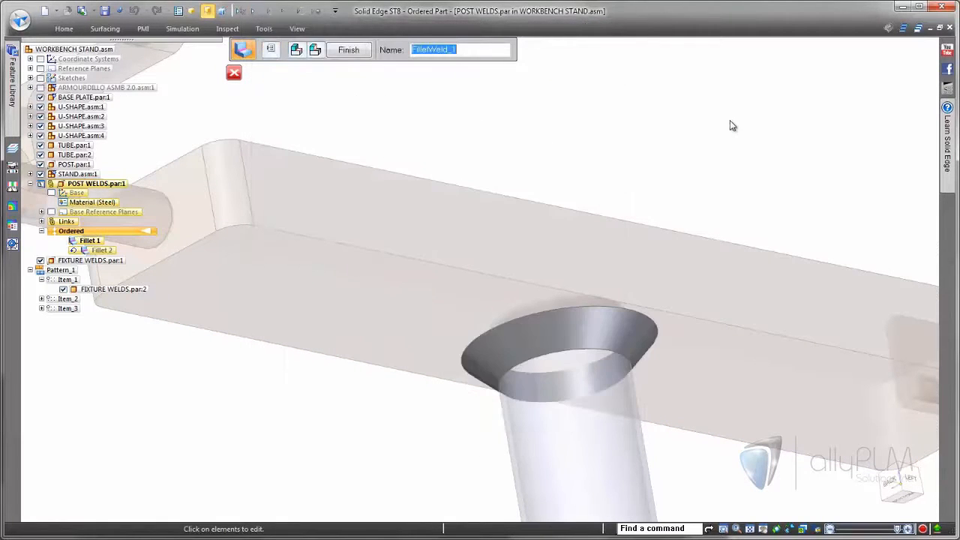
{"action": "right_click", "coordinate": [606, 108]}
{"action": "left_click", "coordinate": [609, 112]}
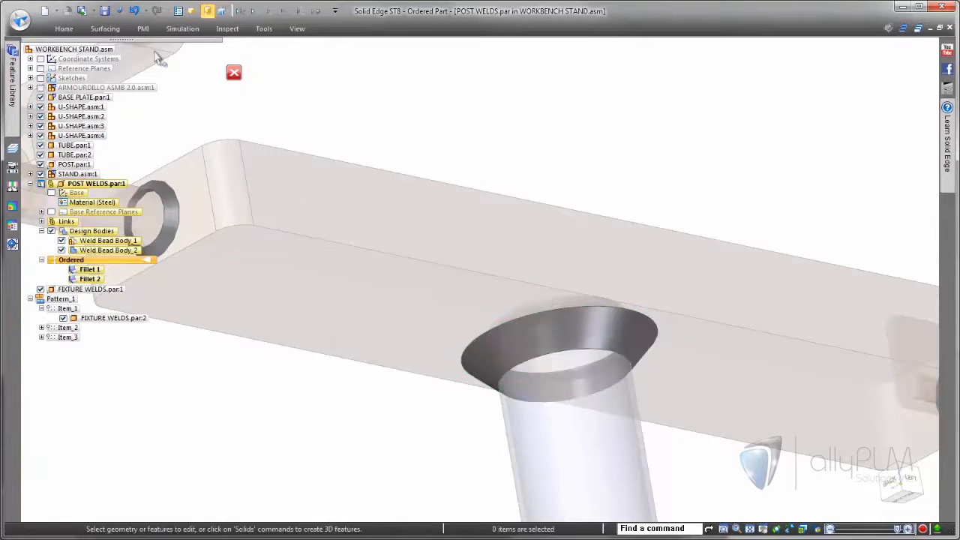
Save the edited weld part and return to the workbench stand assembly.
{"action": "left_click", "coordinate": [104, 10]}
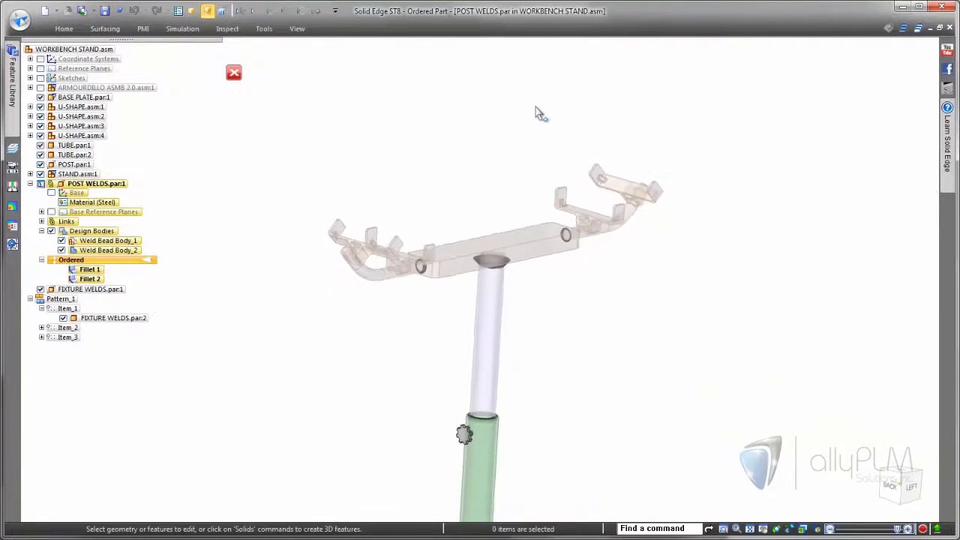
{"action": "left_click", "coordinate": [234, 73]}
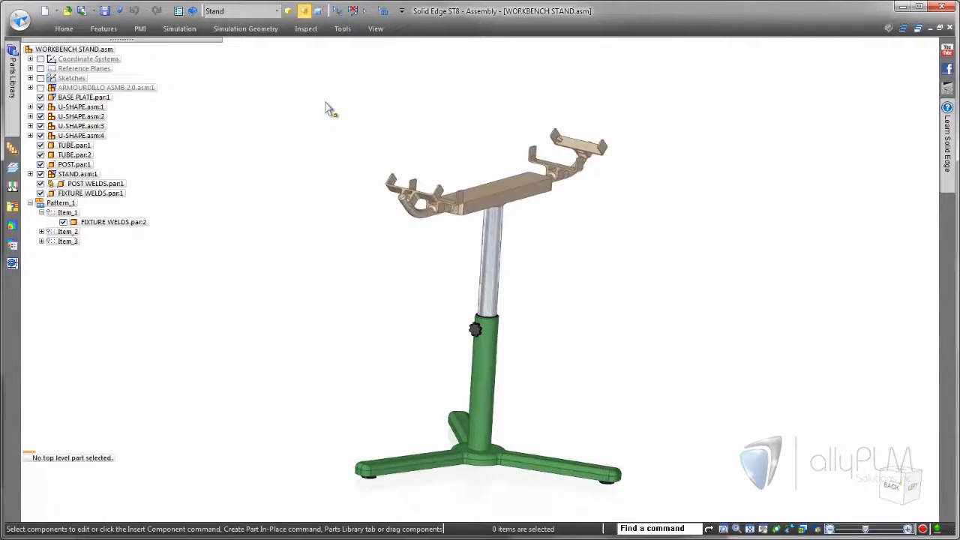
Switch to the drawing, update all out-of-date views and the parts list from the model, and dismiss the Dimension Tracker report.
{"action": "key", "text": "ctrl+Tab"}
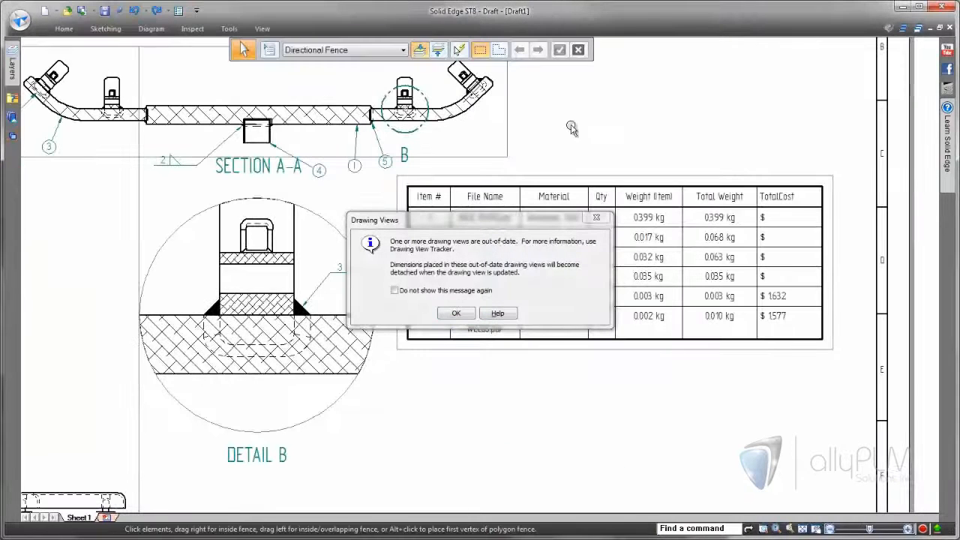
{"action": "left_click", "coordinate": [458, 313]}
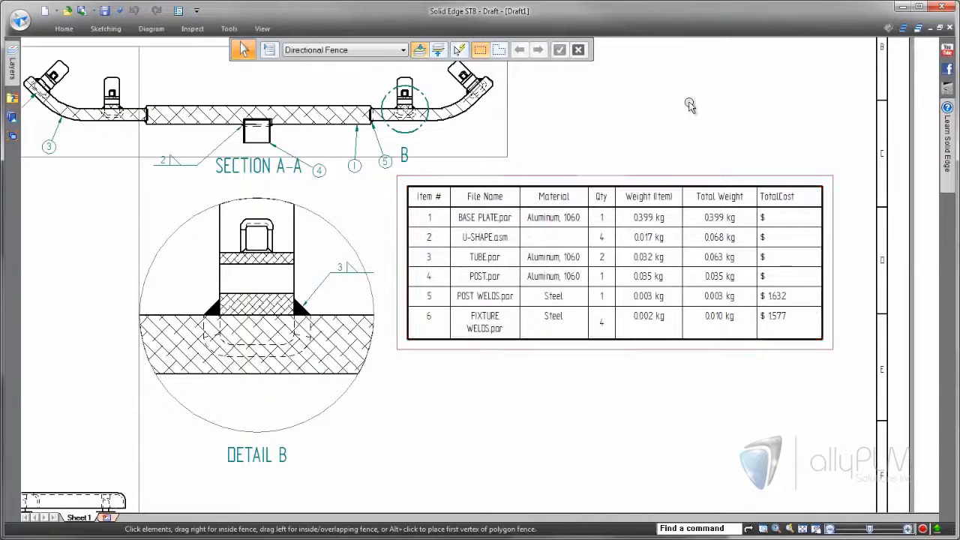
{"action": "left_click", "coordinate": [68, 33]}
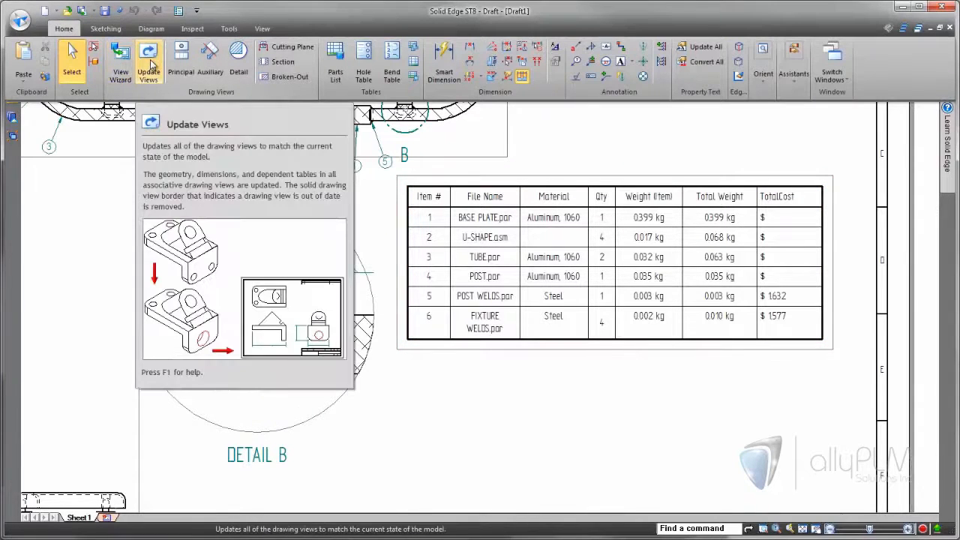
{"action": "left_click", "coordinate": [151, 66]}
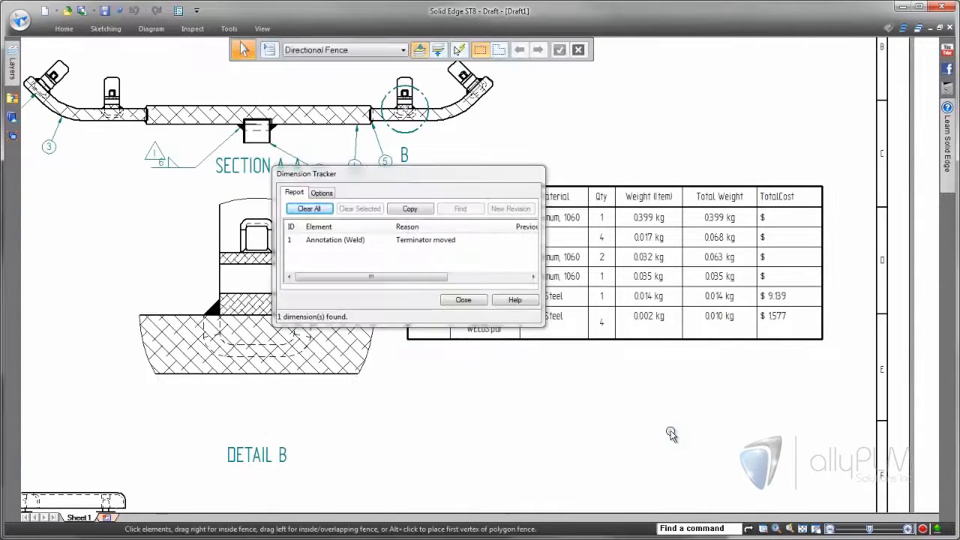
{"action": "left_click_drag", "start_coordinate": [468, 171], "coordinate": [437, 243]}
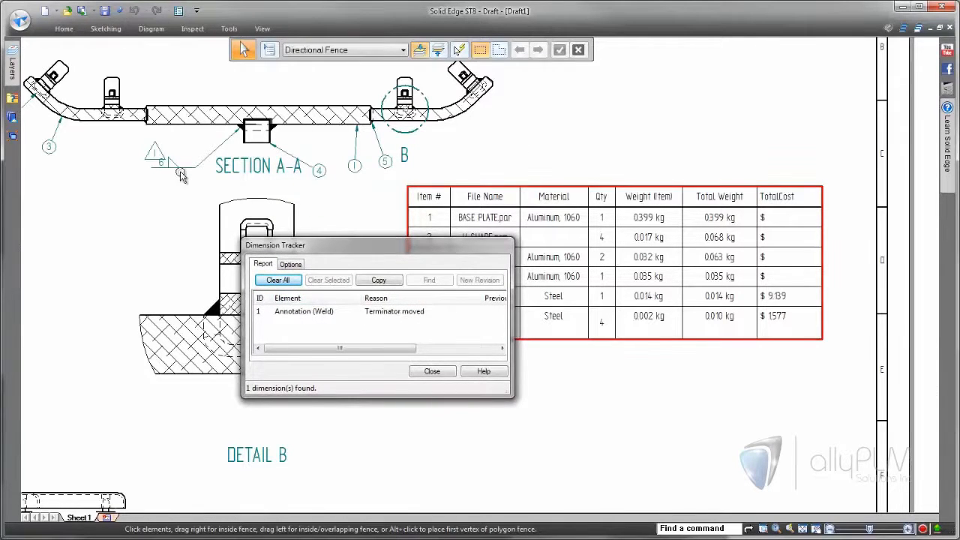
{"action": "left_click", "coordinate": [430, 374]}
{"action": "scroll", "coordinate": [713, 131], "scroll_direction": "up", "scroll_amount": 4}
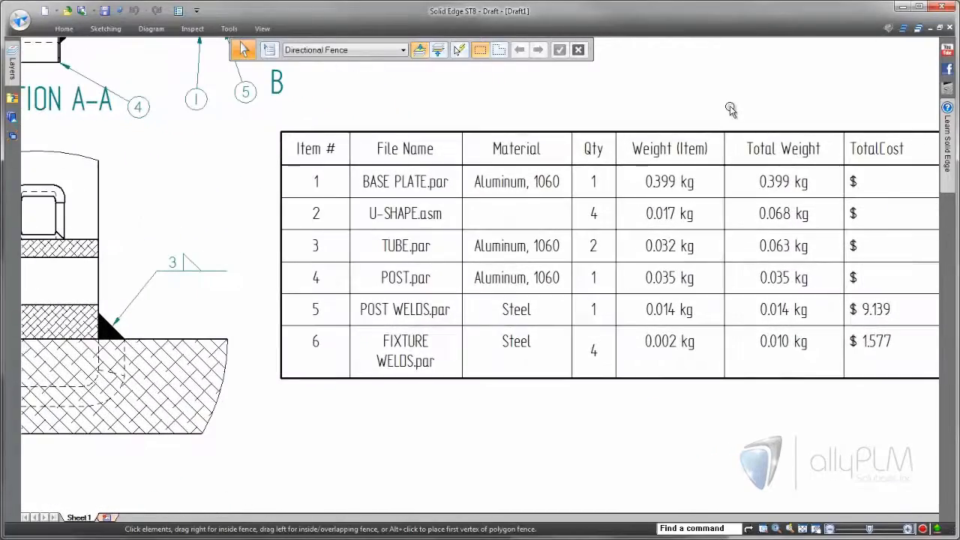
{"action": "scroll", "coordinate": [731, 108], "scroll_direction": "down", "scroll_amount": 5}
{"action": "scroll", "coordinate": [690, 139], "scroll_direction": "down", "scroll_amount": 5}
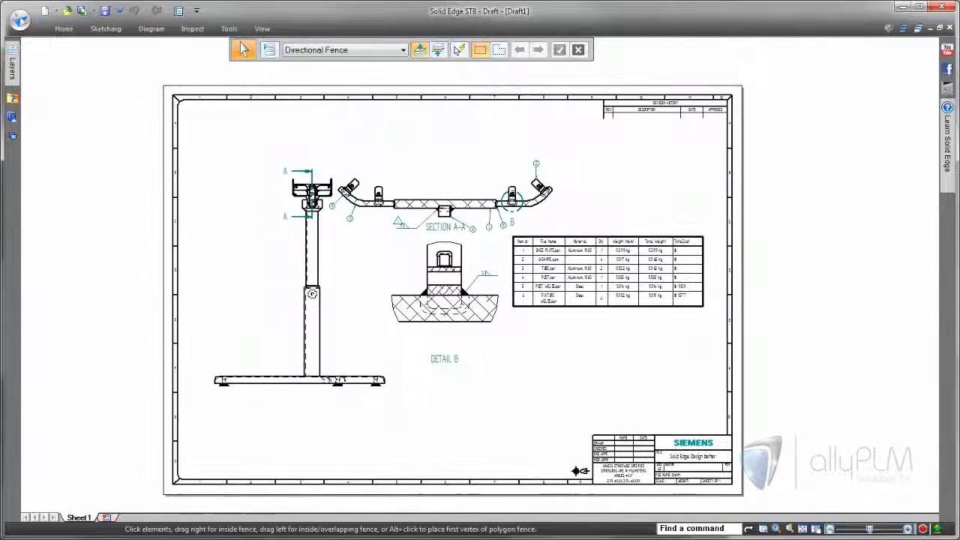
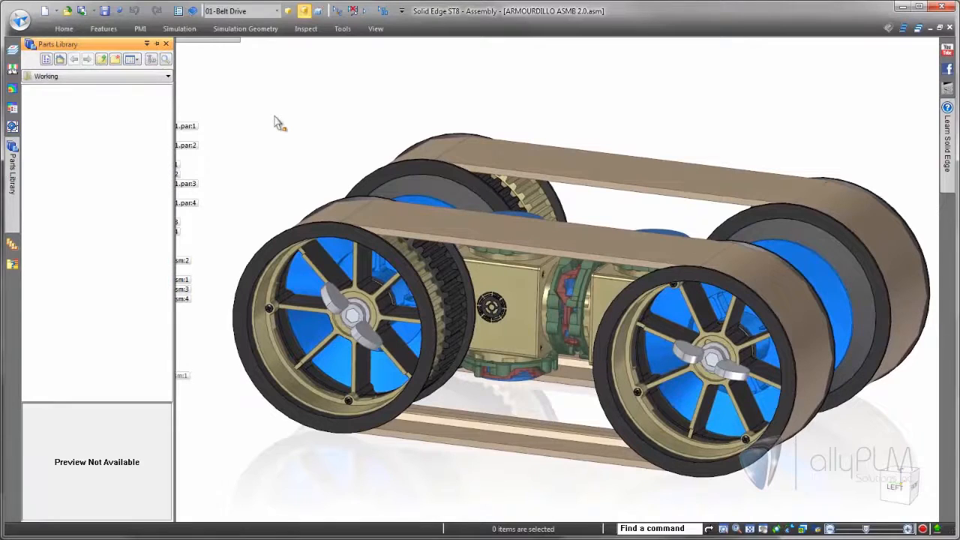
Place TREAD.par from the parts library into the ARMOURDILLO assembly above the tracks and activate the belt part for positioning.
{"action": "left_click", "coordinate": [48, 142]}
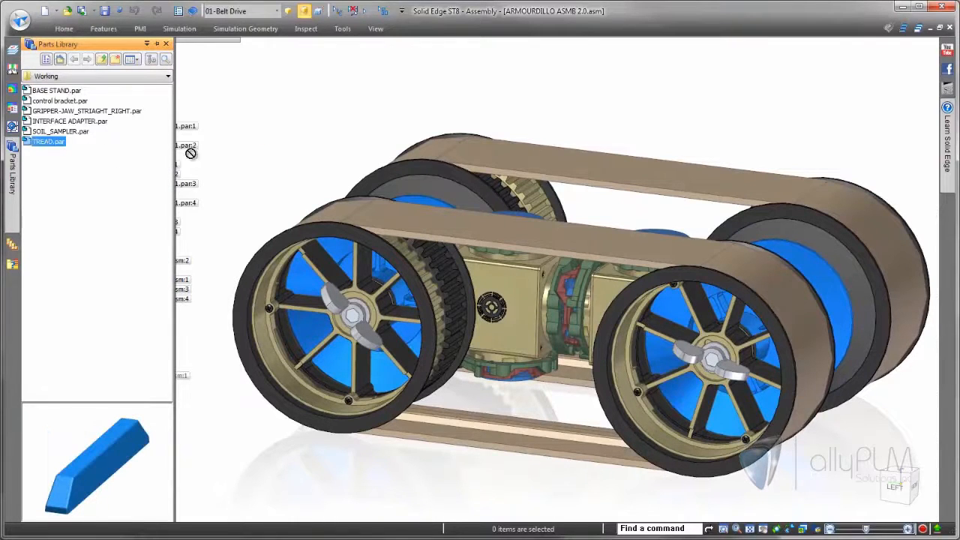
{"action": "left_click_drag", "start_coordinate": [190, 153], "coordinate": [537, 112]}
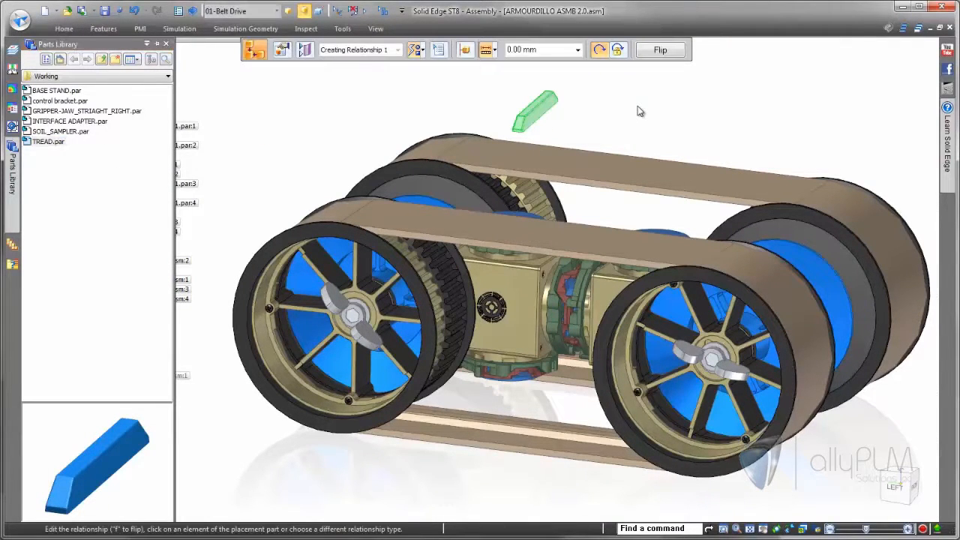
{"action": "left_click", "coordinate": [462, 51]}
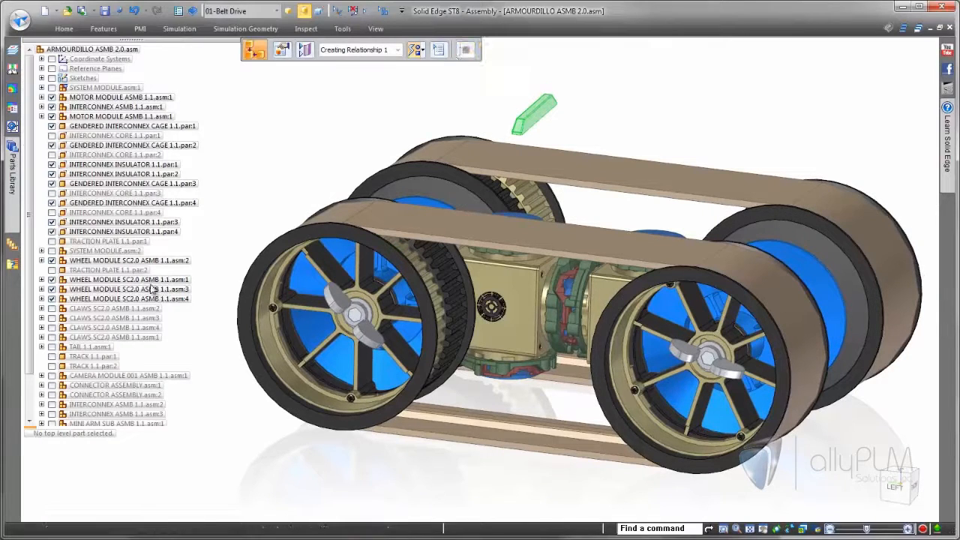
{"action": "scroll", "coordinate": [98, 375], "scroll_direction": "down", "scroll_amount": 2}
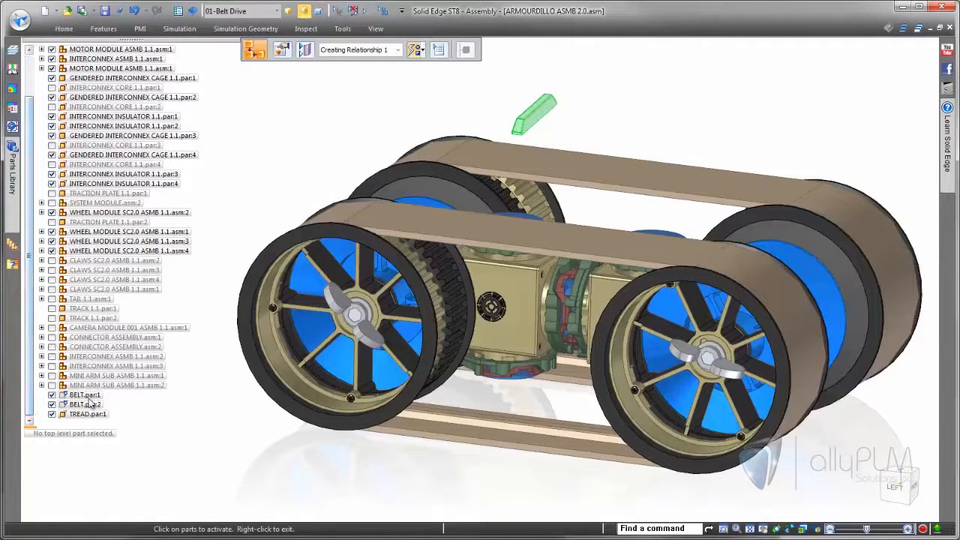
Align the tread's small end face with the side face of the front belt at a 0.00 mm offset.
{"action": "scroll", "coordinate": [630, 150], "scroll_direction": "up", "scroll_amount": 5}
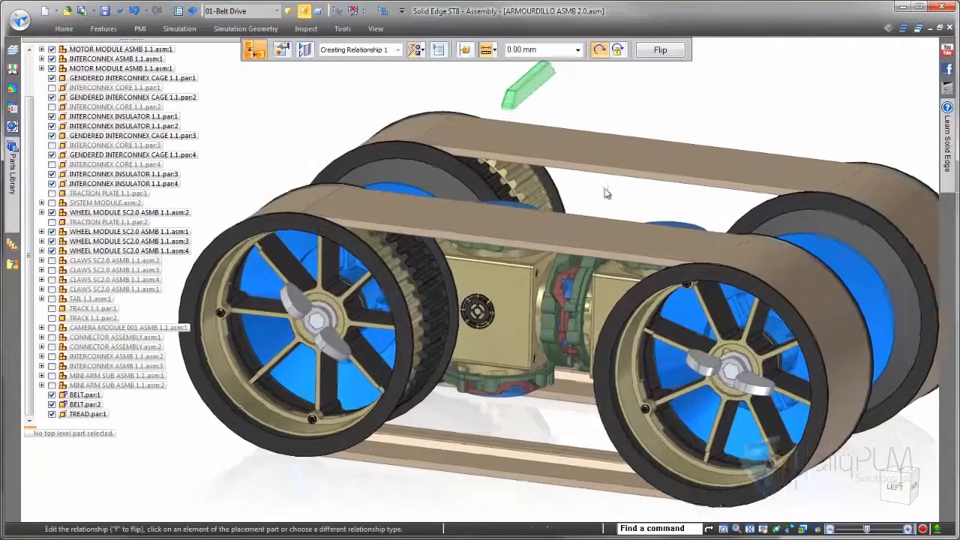
{"action": "scroll", "coordinate": [563, 97], "scroll_direction": "up", "scroll_amount": 1}
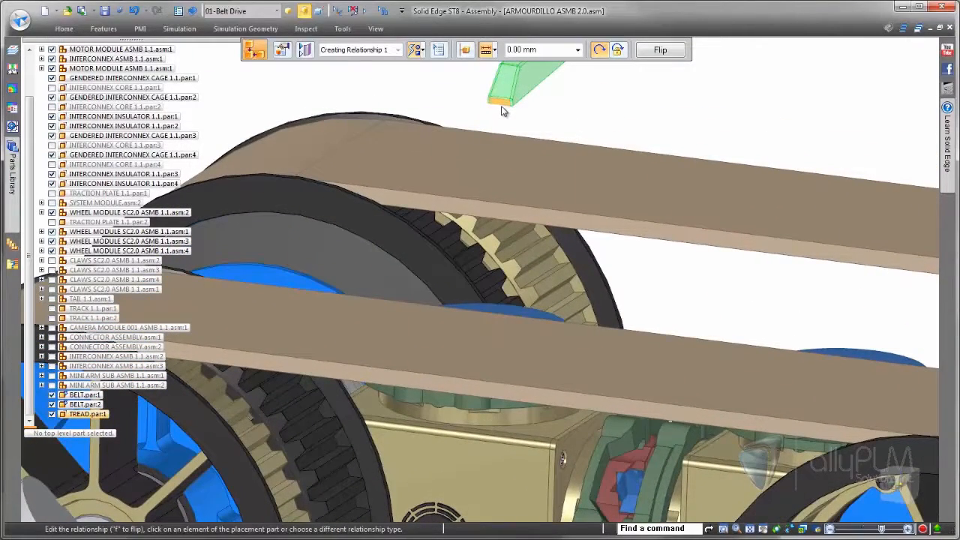
{"action": "left_click", "coordinate": [504, 111]}
{"action": "left_click", "coordinate": [626, 409]}
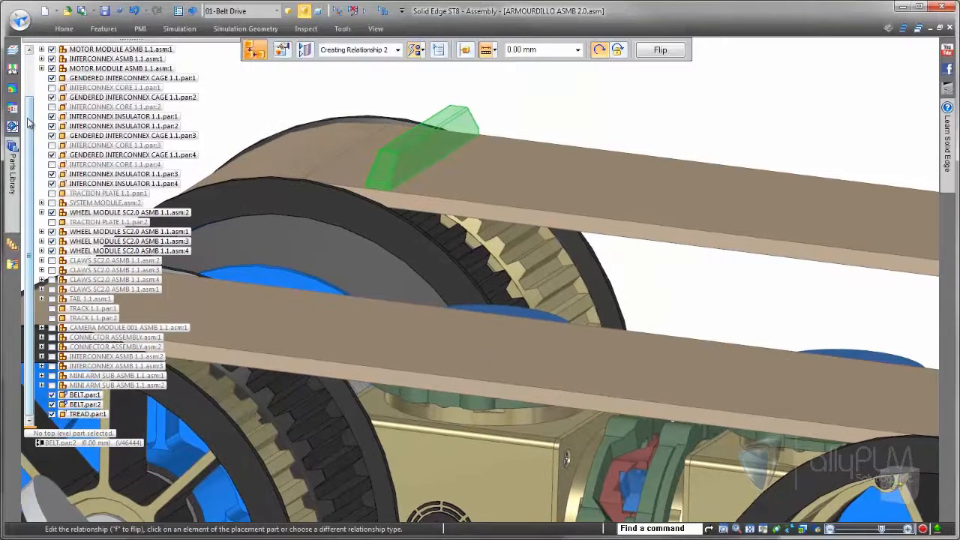
Show the assembly sketches and add a Path relationship making the tread's lower end edge follow the front belt's outer edge chain.
{"action": "scroll", "coordinate": [51, 88], "scroll_direction": "up", "scroll_amount": 2}
{"action": "left_click", "coordinate": [52, 79]}
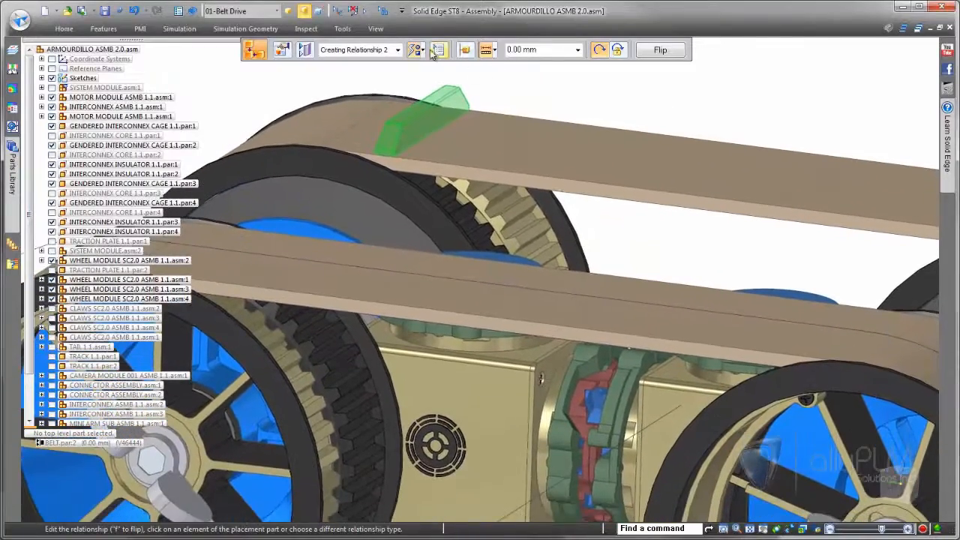
{"action": "left_click", "coordinate": [425, 51]}
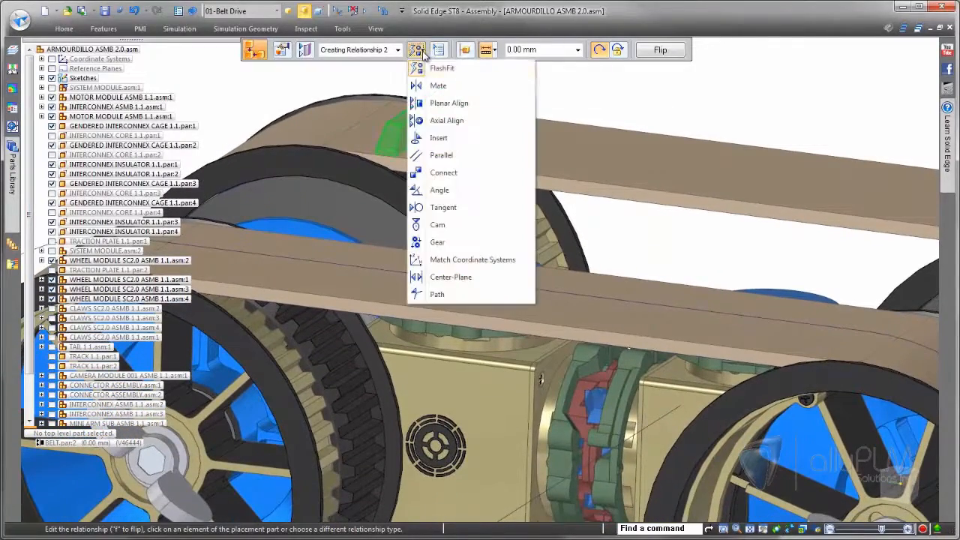
{"action": "left_click", "coordinate": [433, 294]}
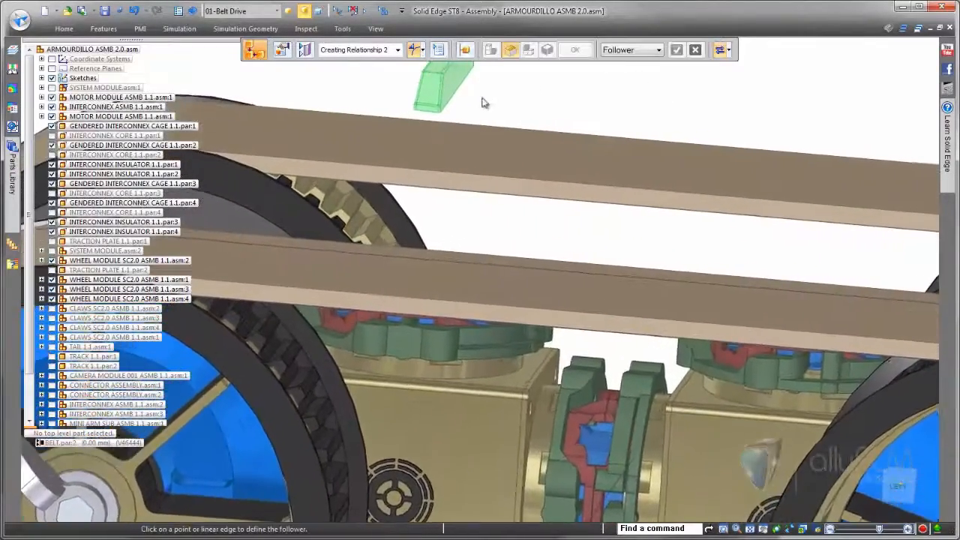
{"action": "left_click", "coordinate": [429, 116]}
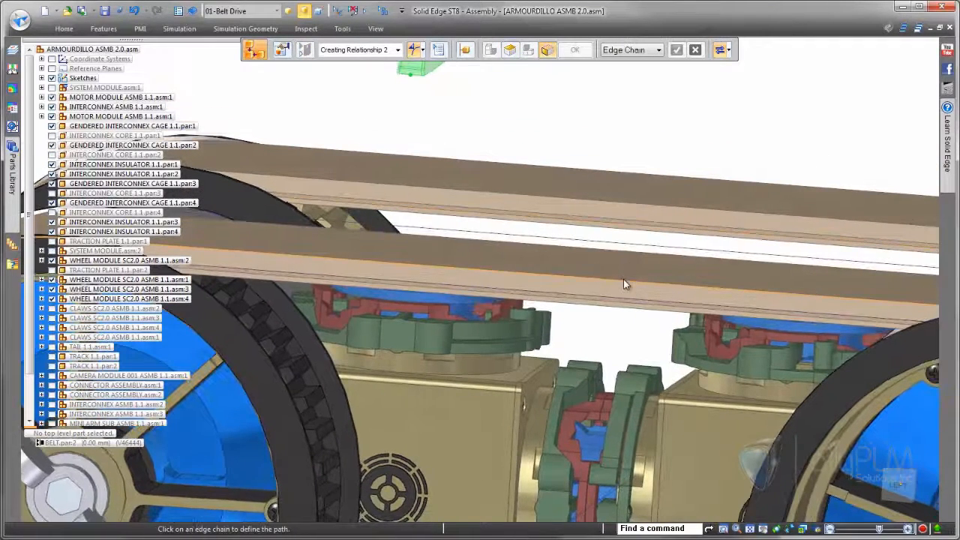
{"action": "left_click", "coordinate": [624, 282]}
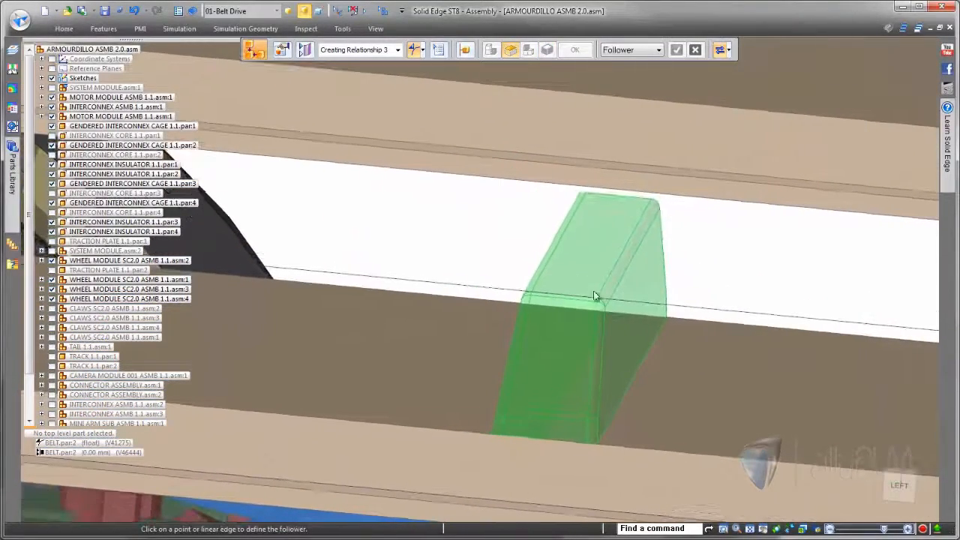
Add a second Path relationship from the tread's upper end edge to the sketch curve around the belt, and end the placement.
{"action": "left_click", "coordinate": [566, 294]}
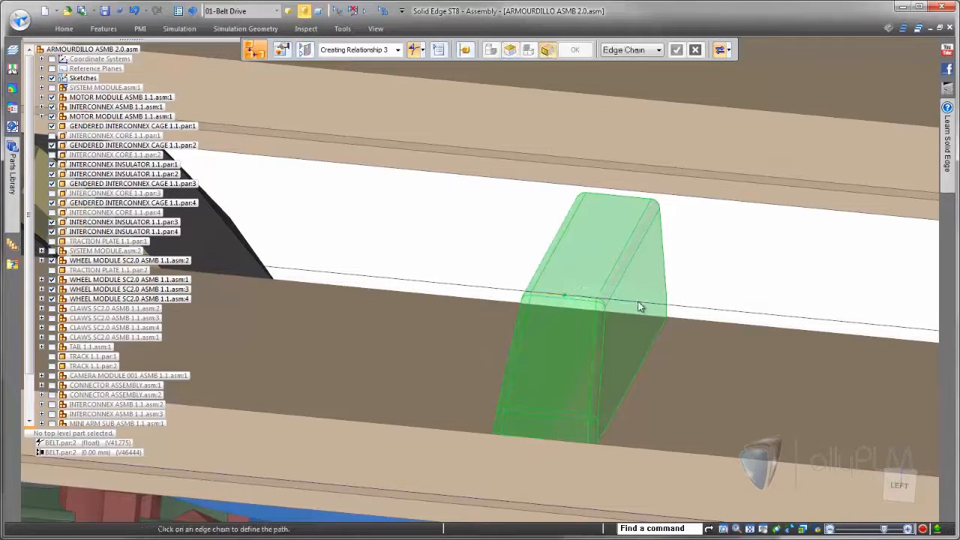
{"action": "left_click", "coordinate": [651, 301]}
{"action": "right_click", "coordinate": [722, 265]}
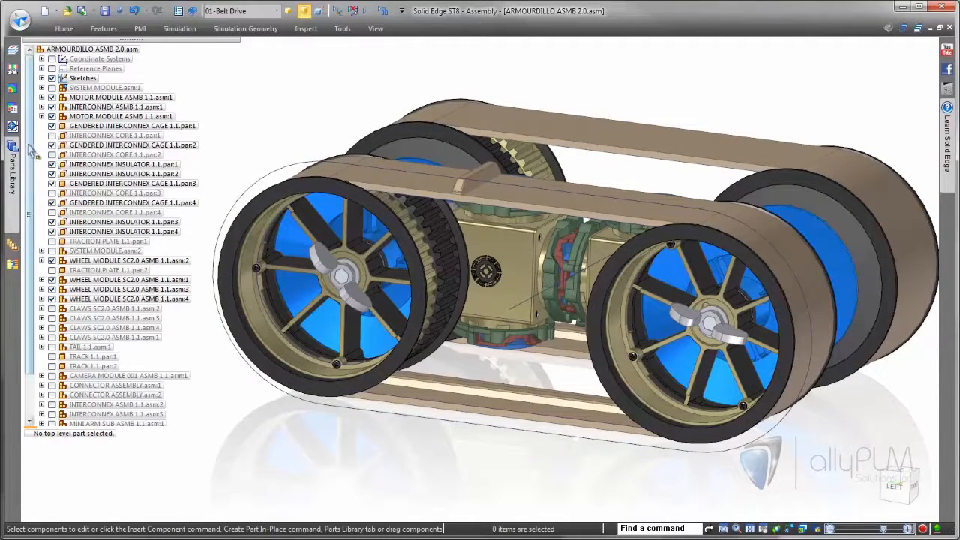
Select the placed tread and examine its relationships, including the path relationship to the front belt.
{"action": "scroll", "coordinate": [34, 225], "scroll_direction": "down", "scroll_amount": 2}
{"action": "left_click", "coordinate": [76, 415]}
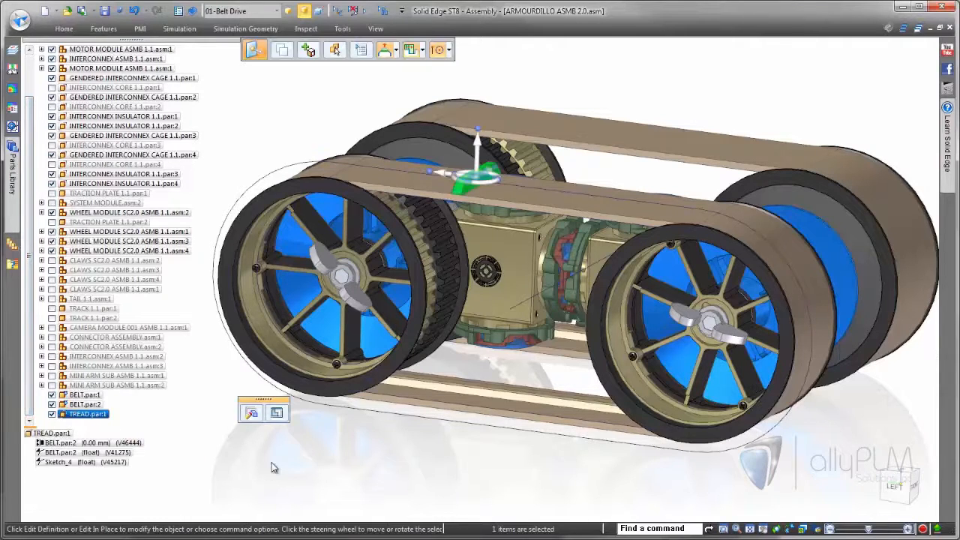
{"action": "left_click", "coordinate": [84, 453]}
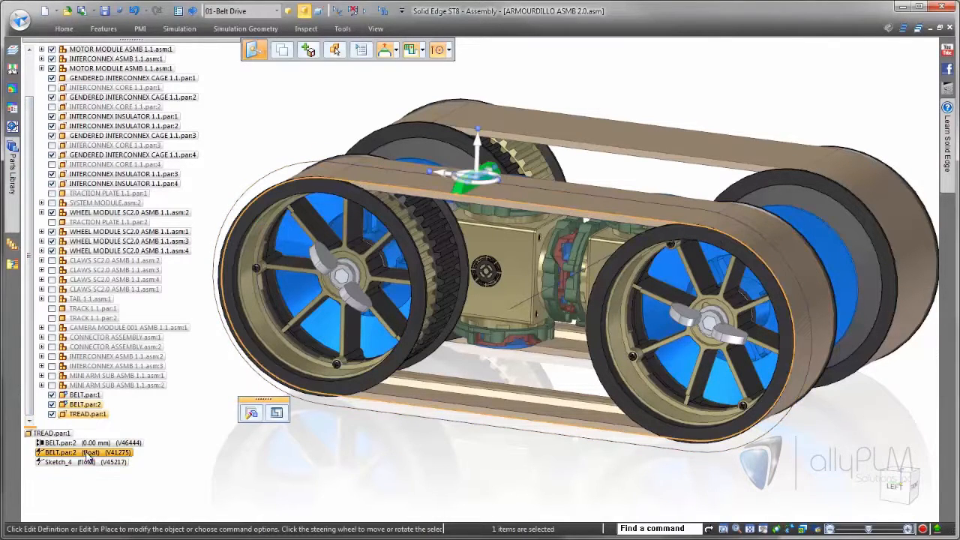
Change the tread's path relationship to the front belt from floating to fixed and flip its direction along the path.
{"action": "left_click", "coordinate": [368, 507]}
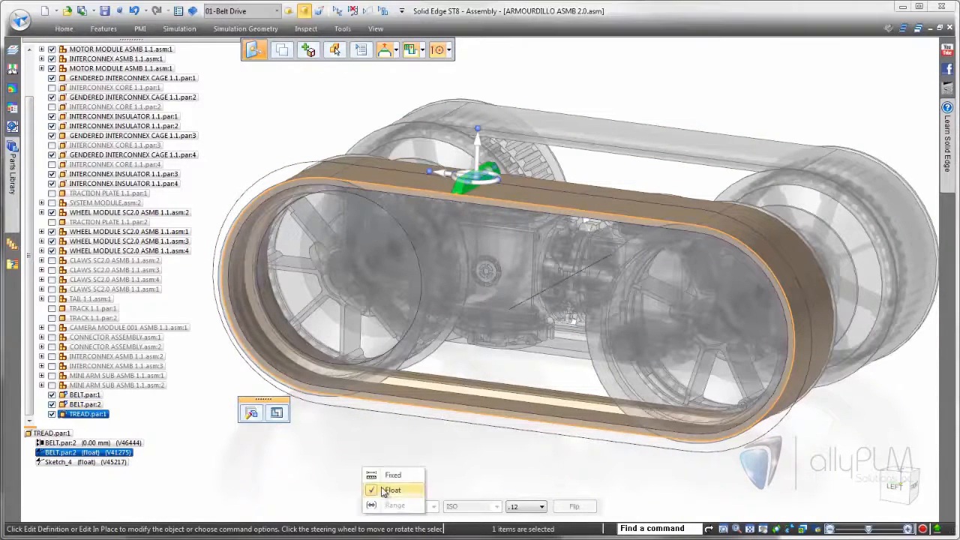
{"action": "left_click", "coordinate": [378, 475]}
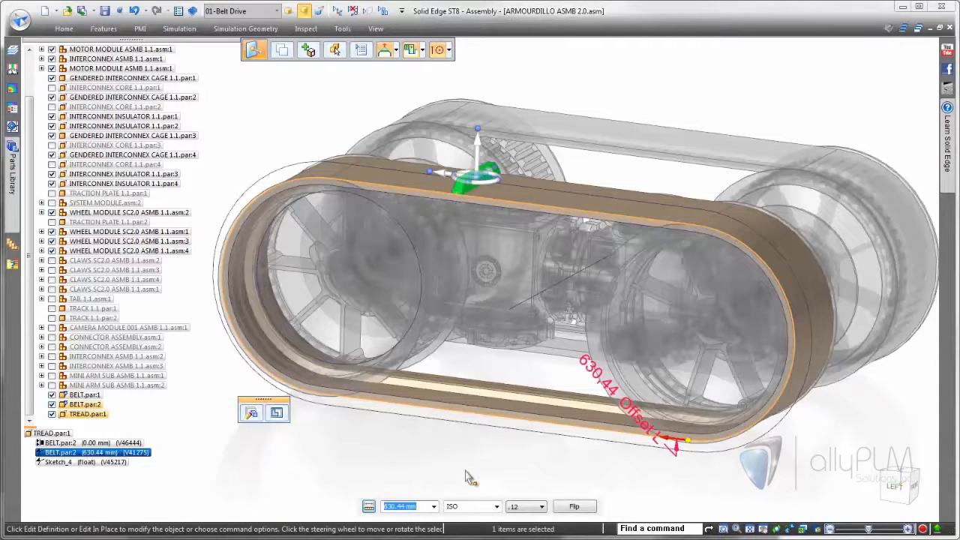
{"action": "left_click", "coordinate": [576, 507]}
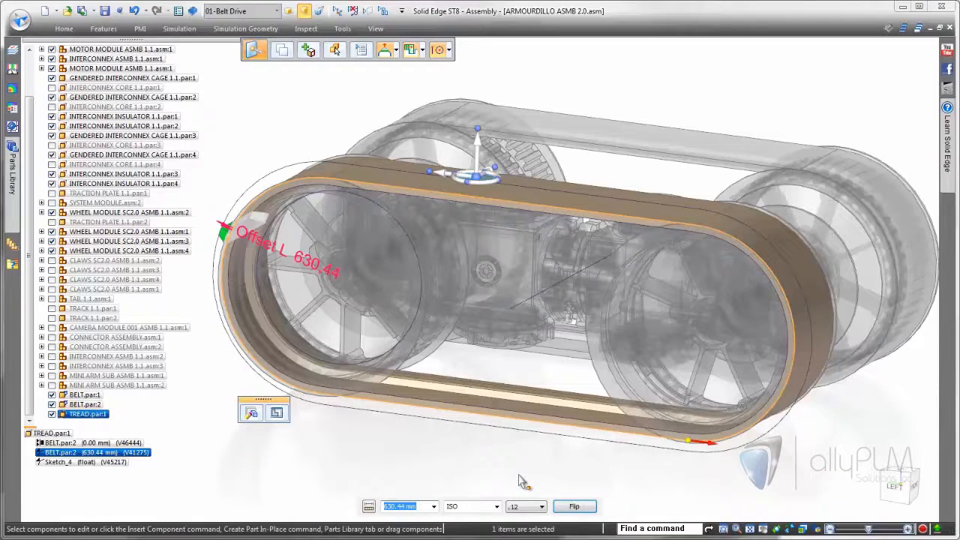
Try a 500 mm offset on the tread's path relationship to the front belt, settle on 400 mm, and end the edit.
{"action": "left_click", "coordinate": [425, 506]}
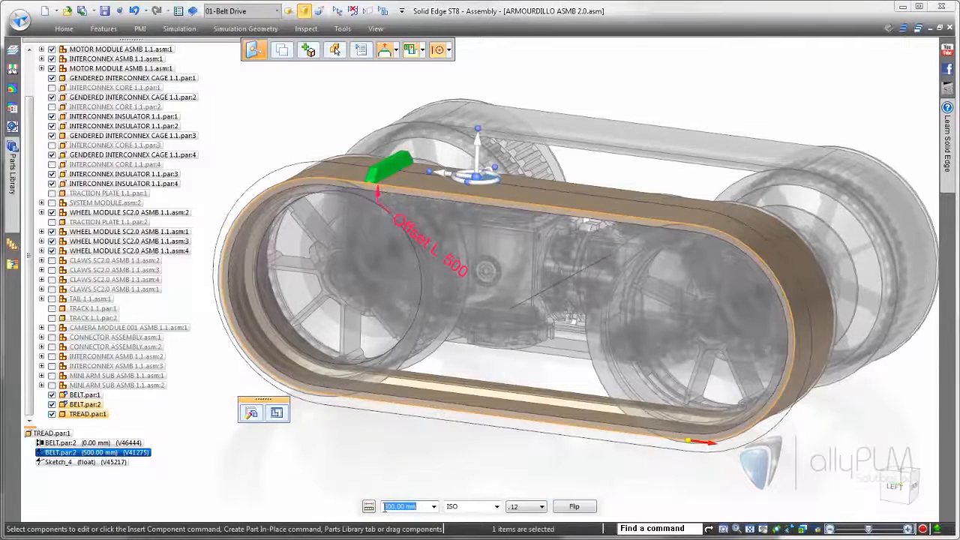
{"action": "key", "text": "Return"}
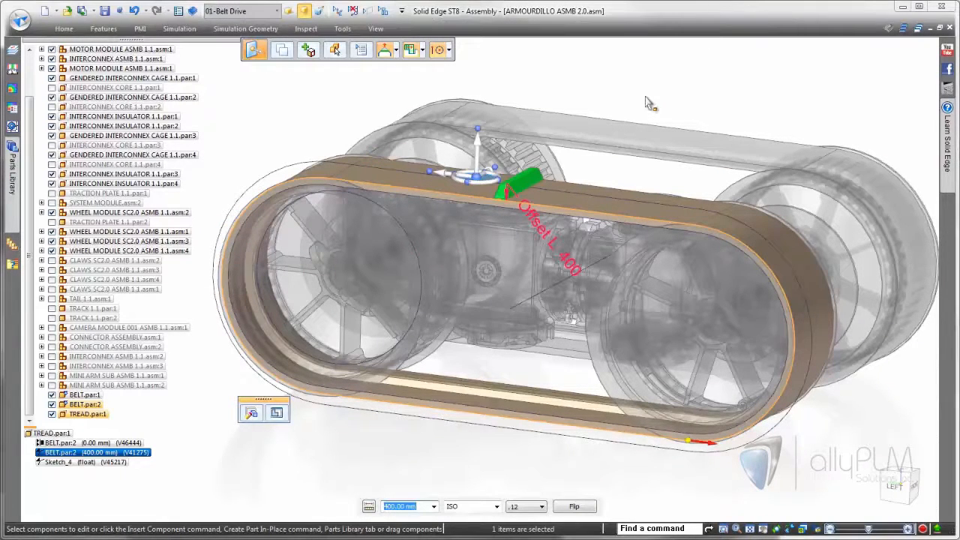
{"action": "key", "text": "Escape"}
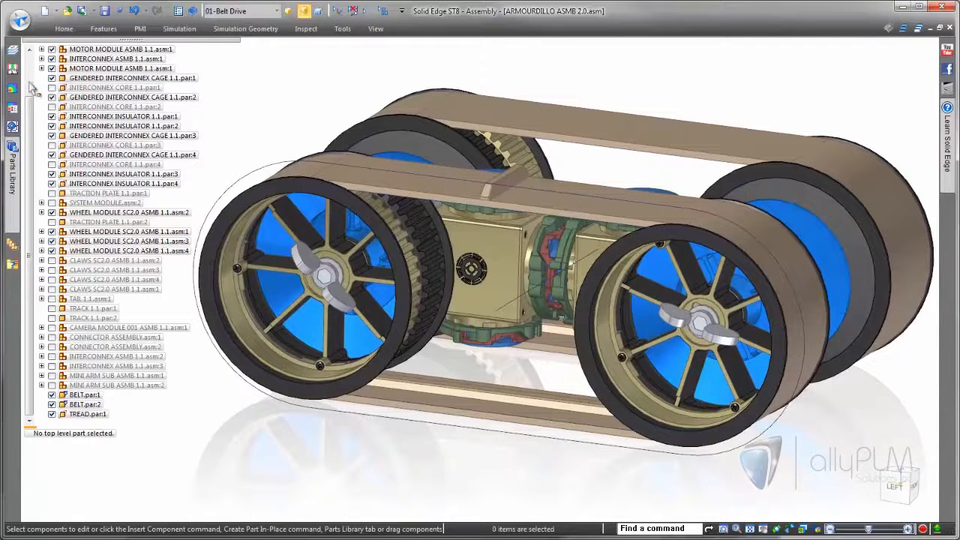
Hide Sketch_4, the curve around the front belt.
{"action": "scroll", "coordinate": [33, 88], "scroll_direction": "up", "scroll_amount": 2}
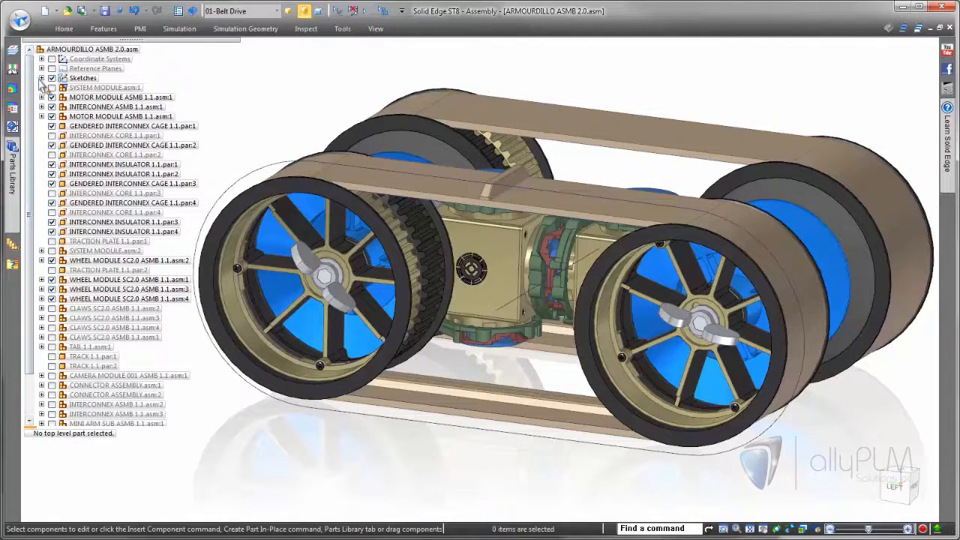
{"action": "left_click", "coordinate": [41, 78]}
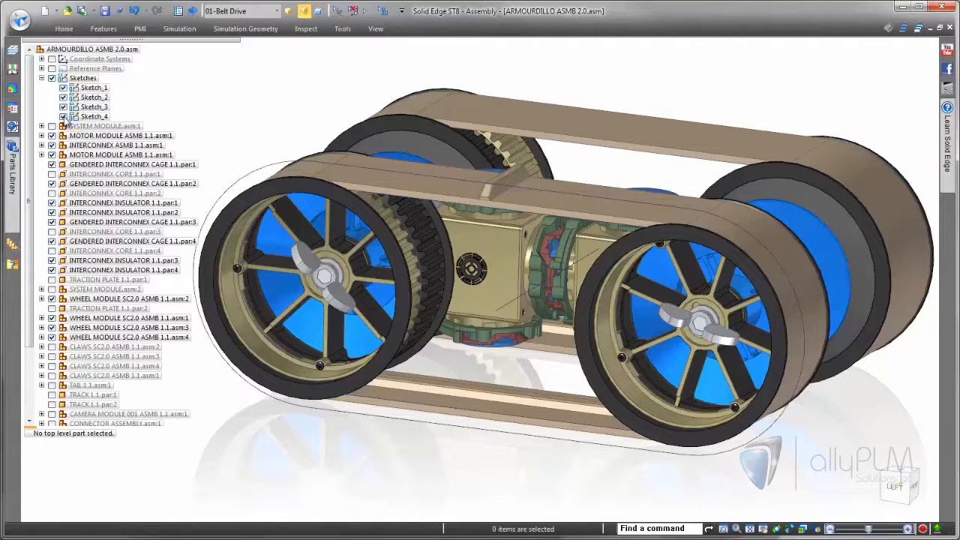
{"action": "left_click", "coordinate": [63, 117]}
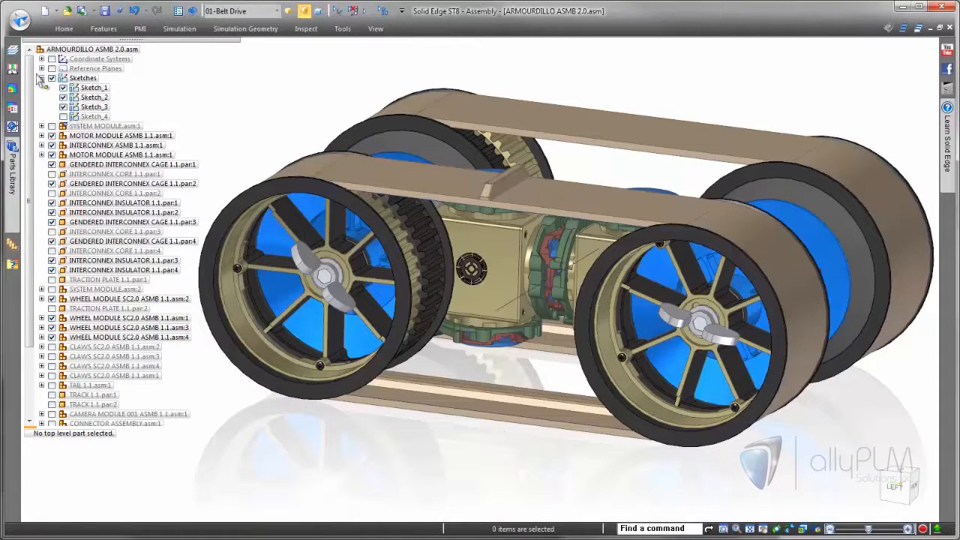
{"action": "left_click", "coordinate": [41, 78]}
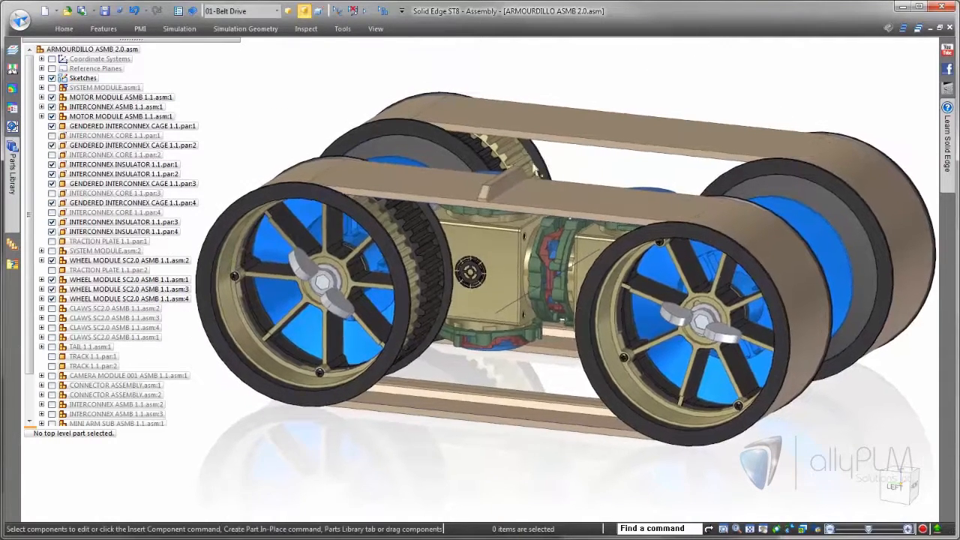
Start a pattern of the tread along a curve and accept the front belt's outer edge chain as the path.
{"action": "left_click", "coordinate": [801, 136]}
{"action": "left_click", "coordinate": [63, 30]}
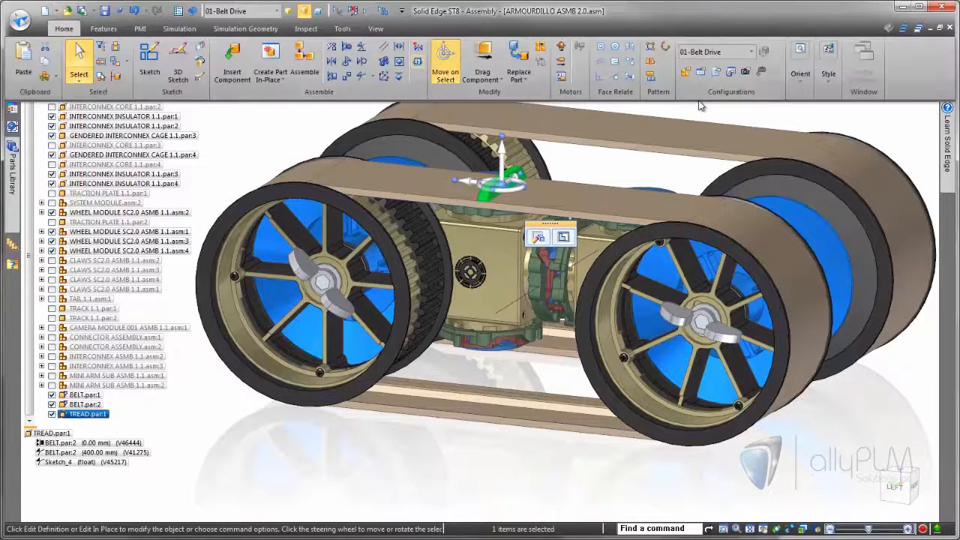
{"action": "left_click", "coordinate": [665, 53]}
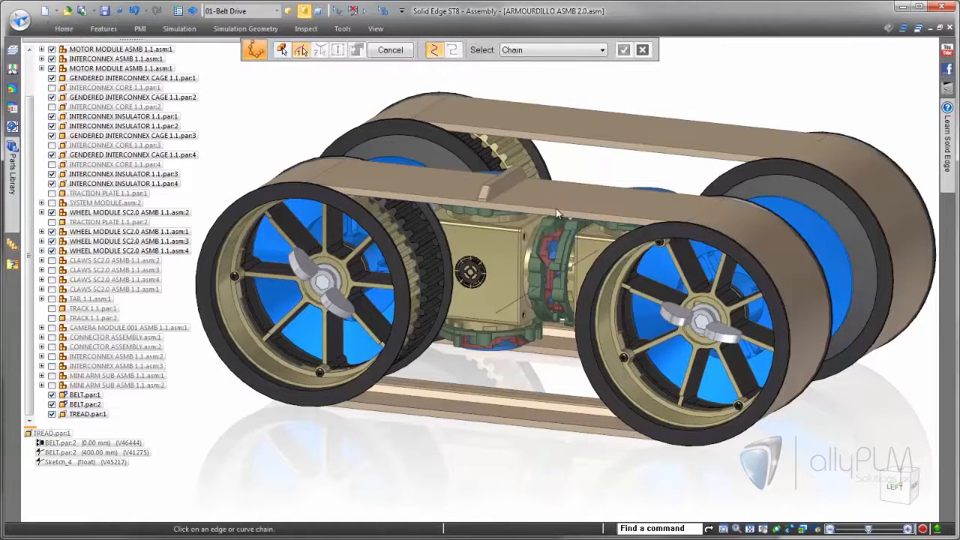
{"action": "left_click", "coordinate": [555, 215]}
{"action": "right_click", "coordinate": [705, 91]}
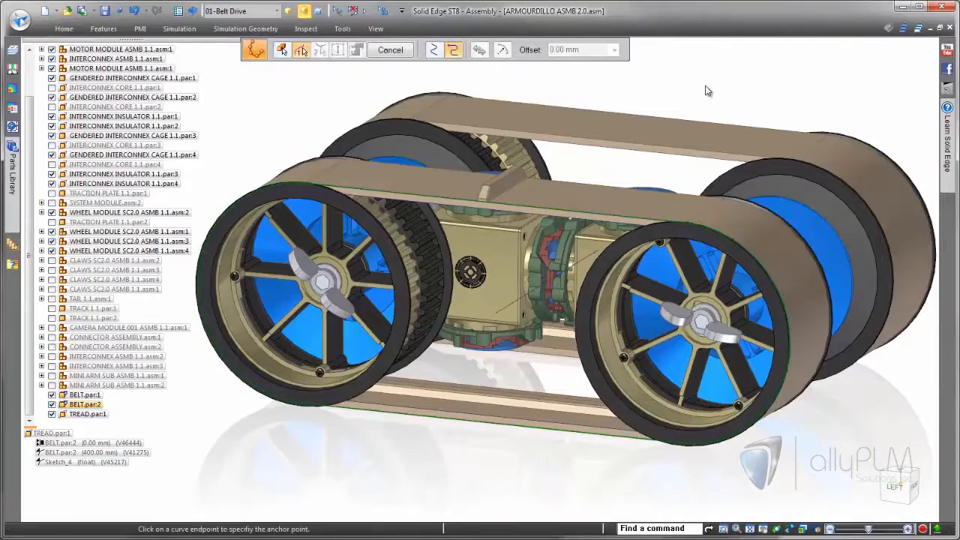
Anchor the pattern at an endpoint on the belt edge and project its start point from the middle of the tread's lower edge.
{"action": "middle_click_drag", "start_coordinate": [706, 84], "coordinate": [726, 223]}
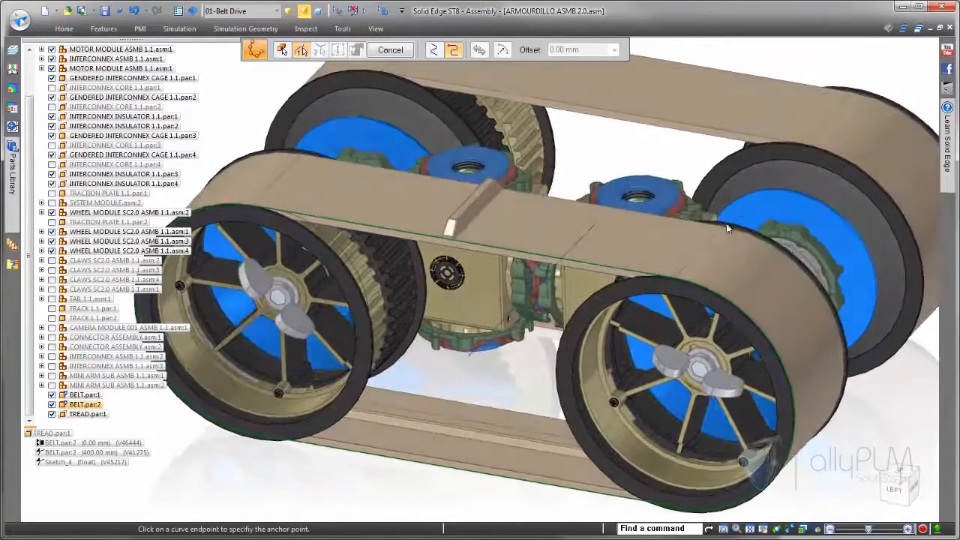
{"action": "left_click", "coordinate": [674, 275]}
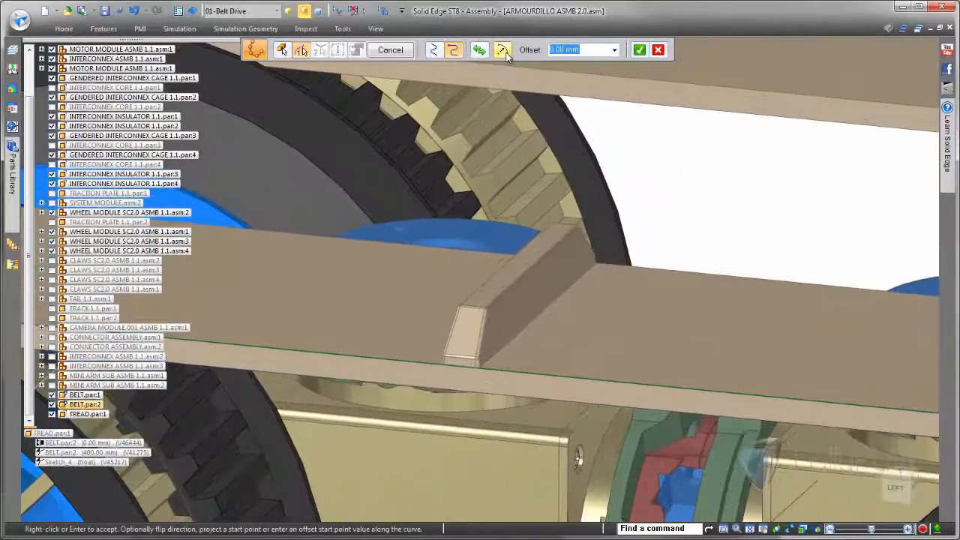
{"action": "left_click", "coordinate": [503, 50]}
{"action": "scroll", "coordinate": [731, 172], "scroll_direction": "up", "scroll_amount": 2}
{"action": "middle_click_drag", "start_coordinate": [751, 141], "coordinate": [750, 131]}
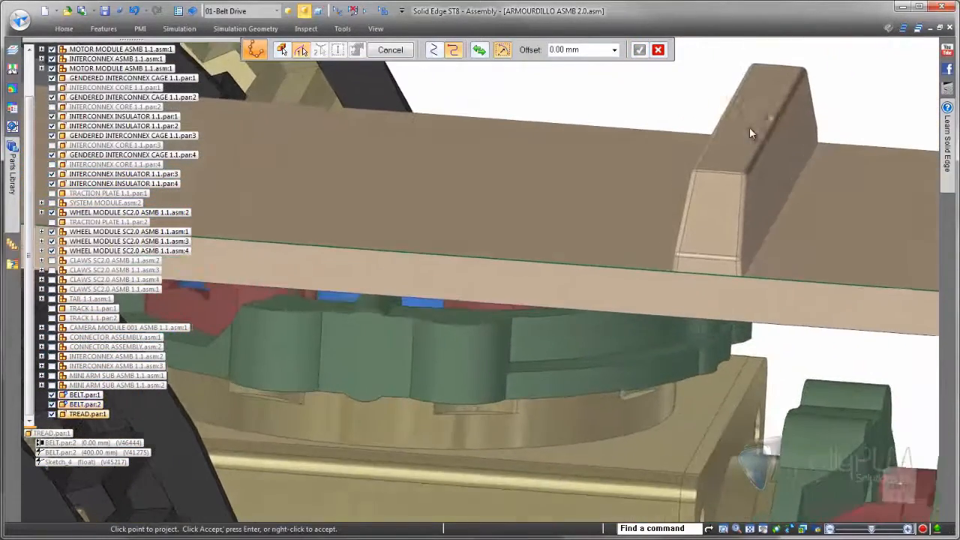
{"action": "left_click", "coordinate": [711, 274]}
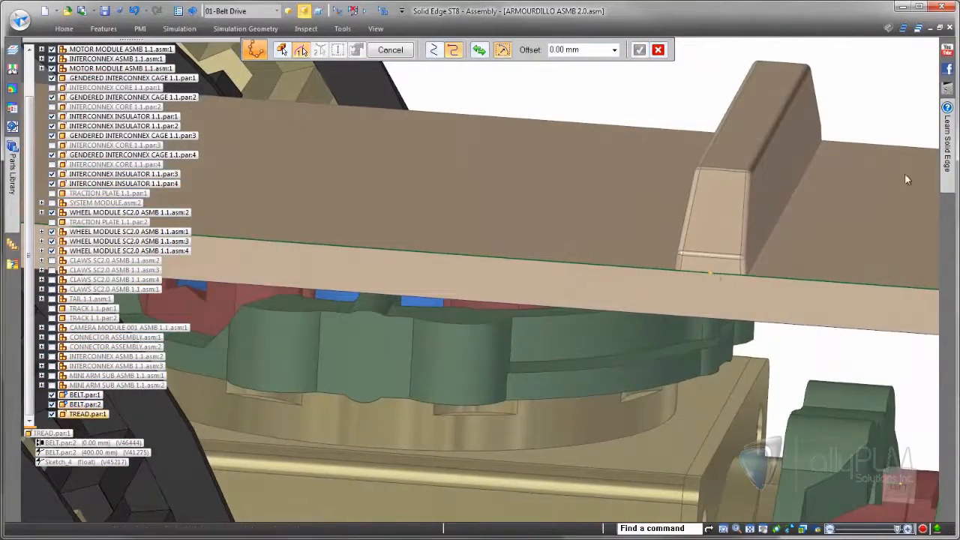
{"action": "scroll", "coordinate": [857, 71], "scroll_direction": "down", "scroll_amount": 10}
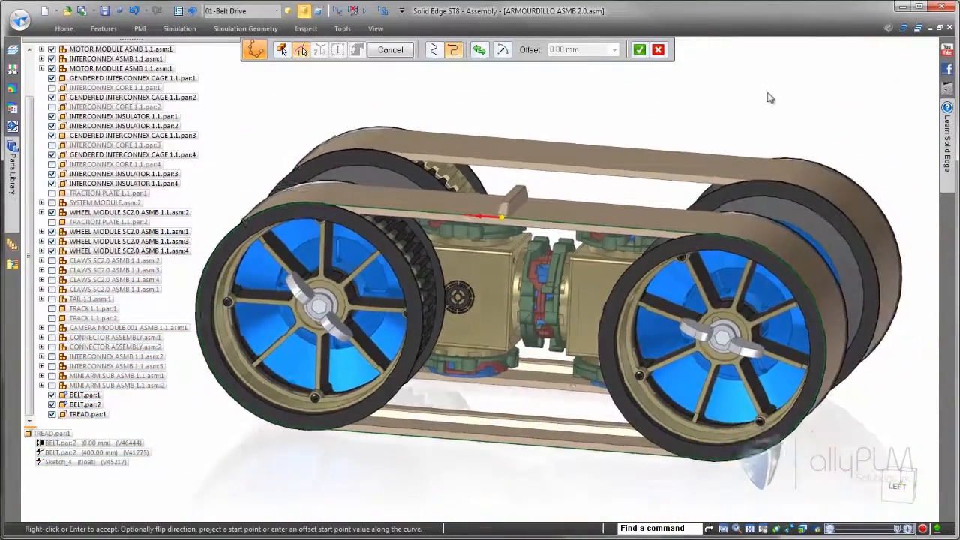
{"action": "right_click", "coordinate": [768, 98]}
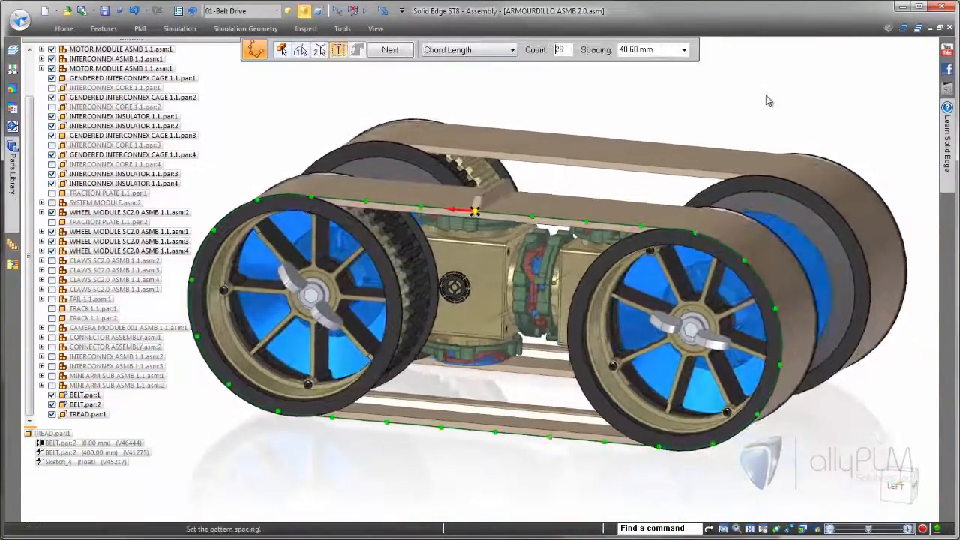
Add the sketch line running across to the other belt as second curve with Fit and count 2, and finish the tread pattern.
{"action": "left_click", "coordinate": [318, 51]}
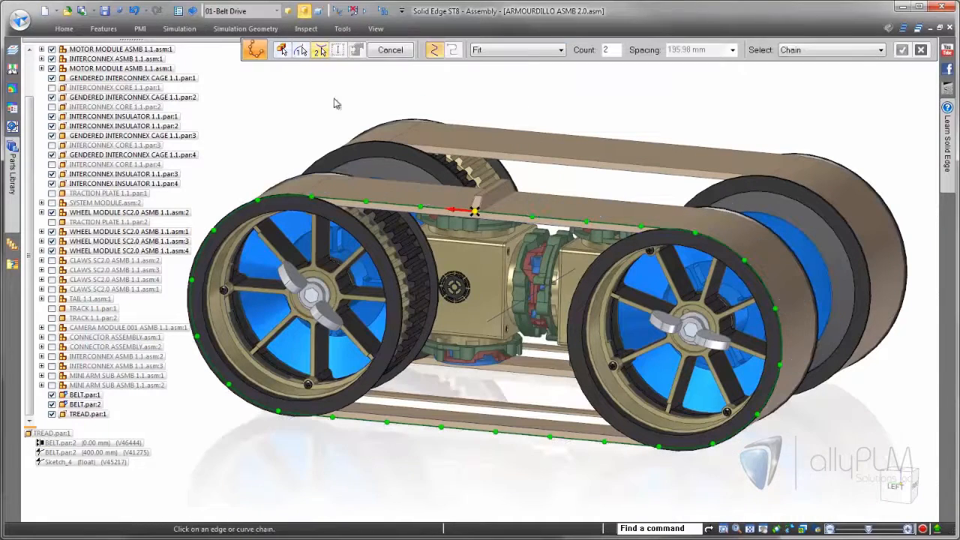
{"action": "left_click", "coordinate": [488, 325]}
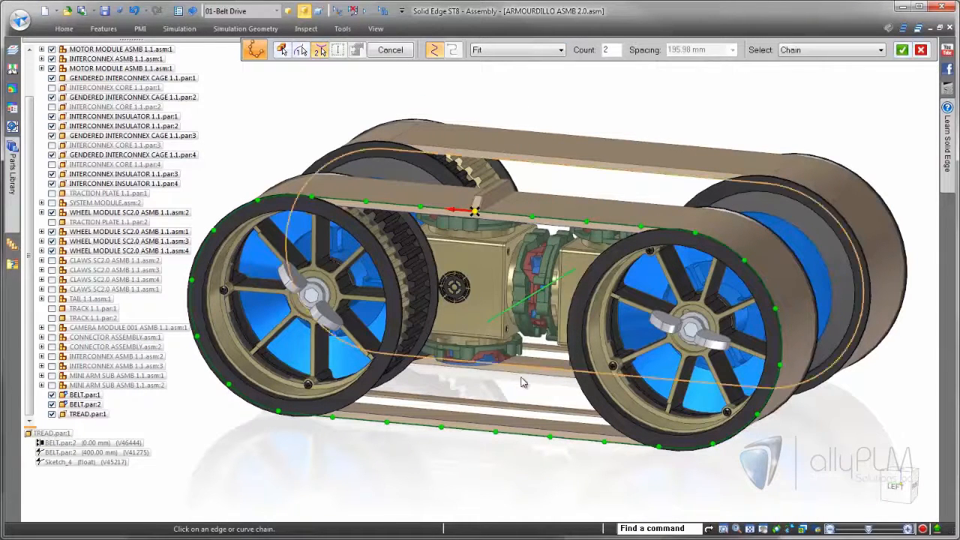
{"action": "left_click", "coordinate": [490, 321]}
{"action": "right_click", "coordinate": [732, 109]}
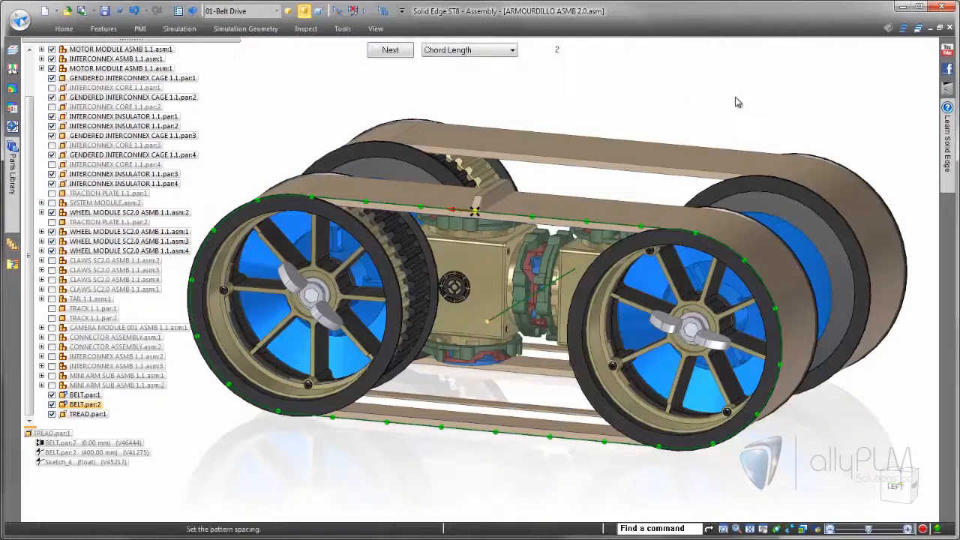
{"action": "right_click", "coordinate": [790, 86]}
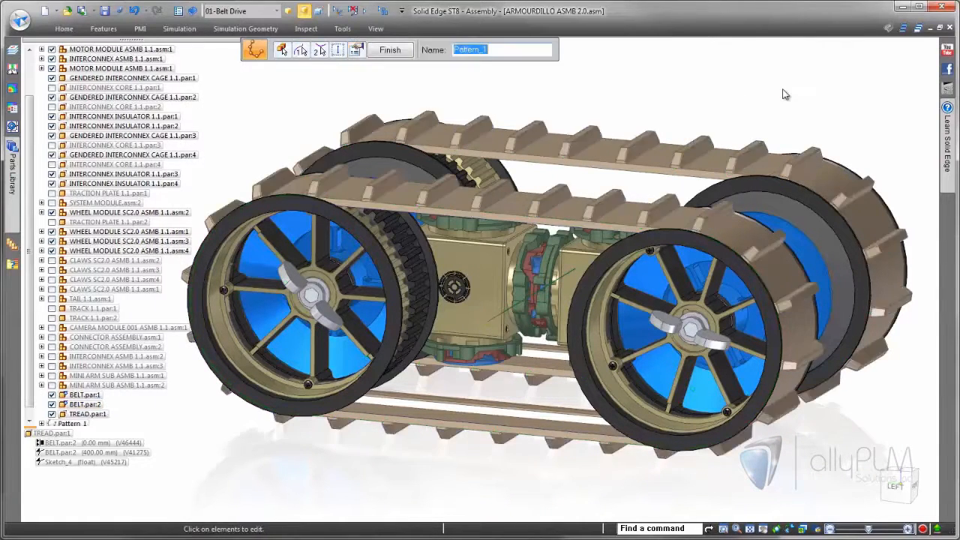
{"action": "right_click", "coordinate": [785, 94]}
{"action": "scroll", "coordinate": [780, 95], "scroll_direction": "down", "scroll_amount": 2}
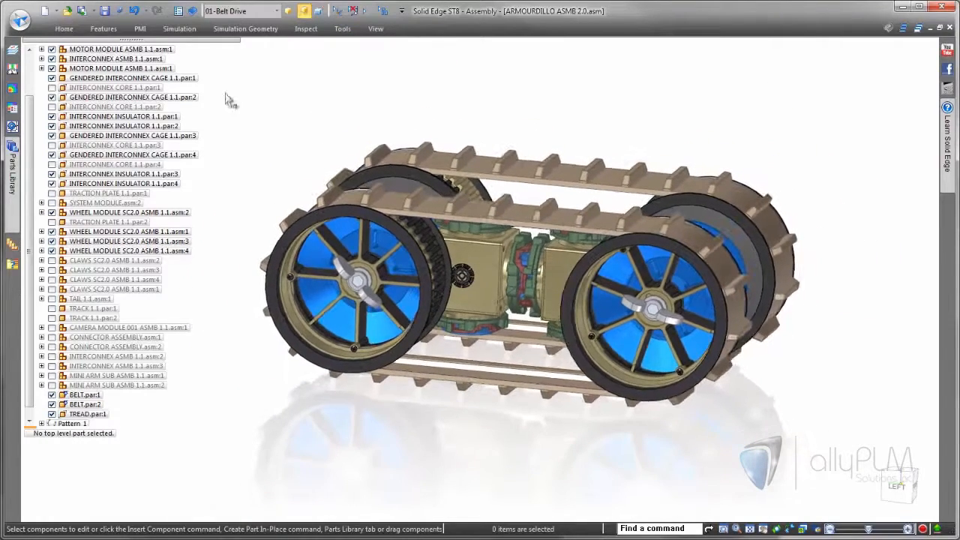
{"action": "scroll", "coordinate": [28, 139], "scroll_direction": "up", "scroll_amount": 2}
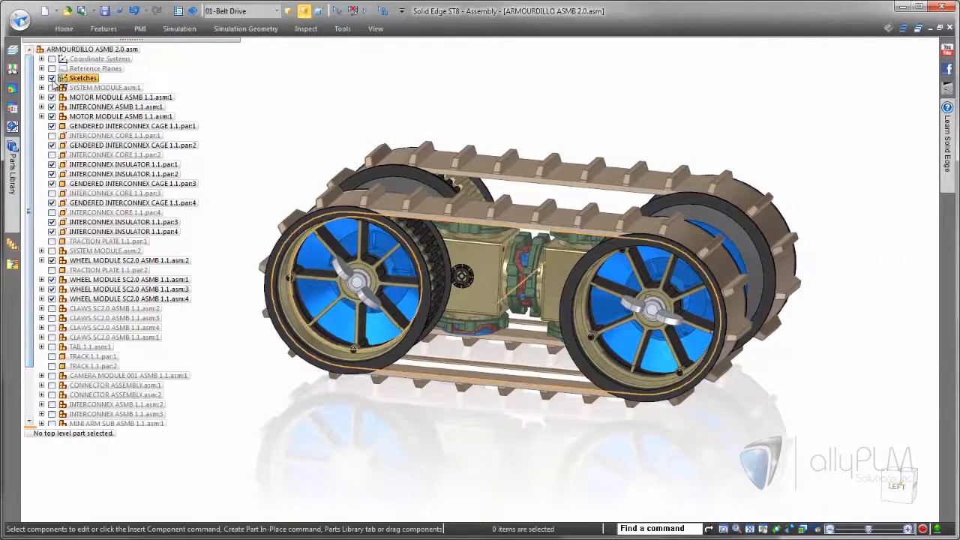
{"action": "scroll", "coordinate": [30, 110], "scroll_direction": "down", "scroll_amount": 3}
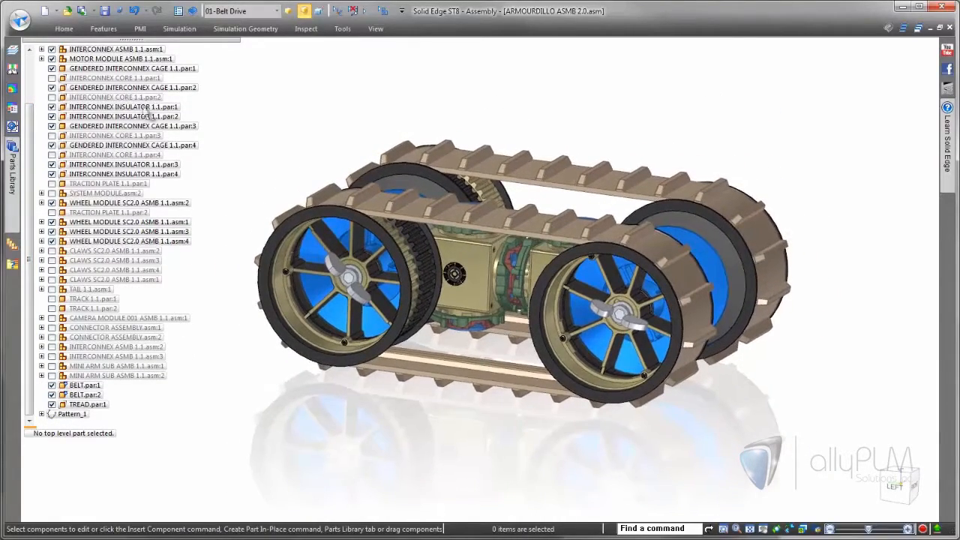
Open the variable table, look through the distance variables, and select the tread to identify its path offset variable.
{"action": "left_click", "coordinate": [342, 30]}
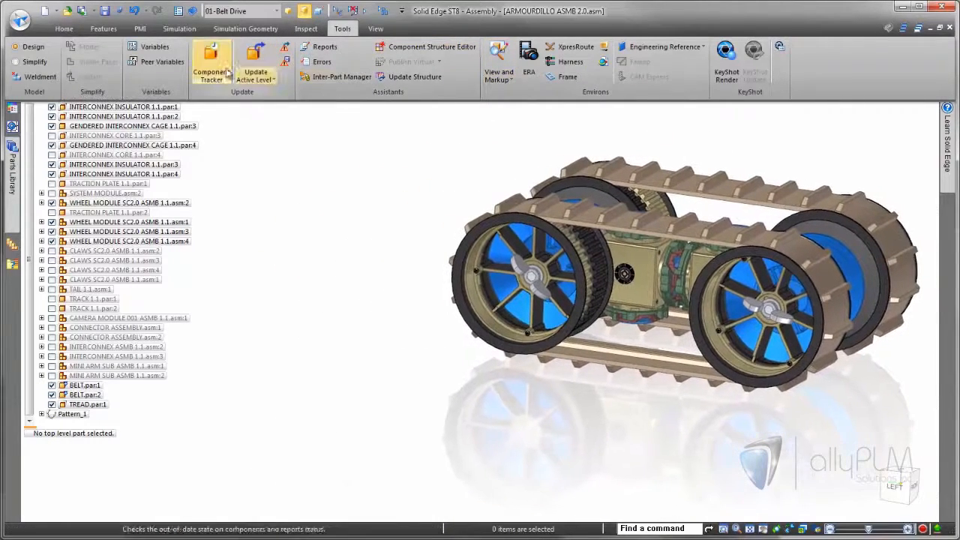
{"action": "left_click", "coordinate": [148, 48]}
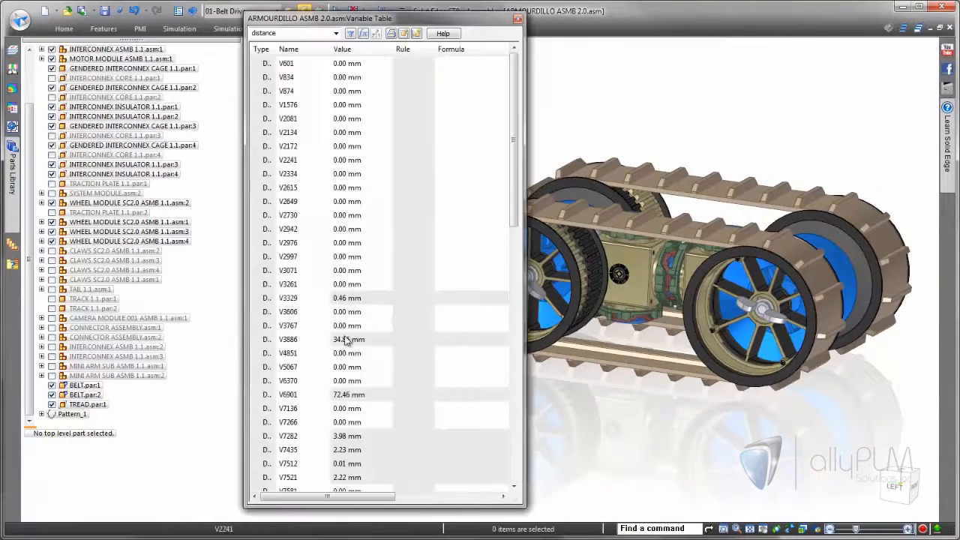
{"action": "left_click_drag", "start_coordinate": [514, 217], "coordinate": [507, 326]}
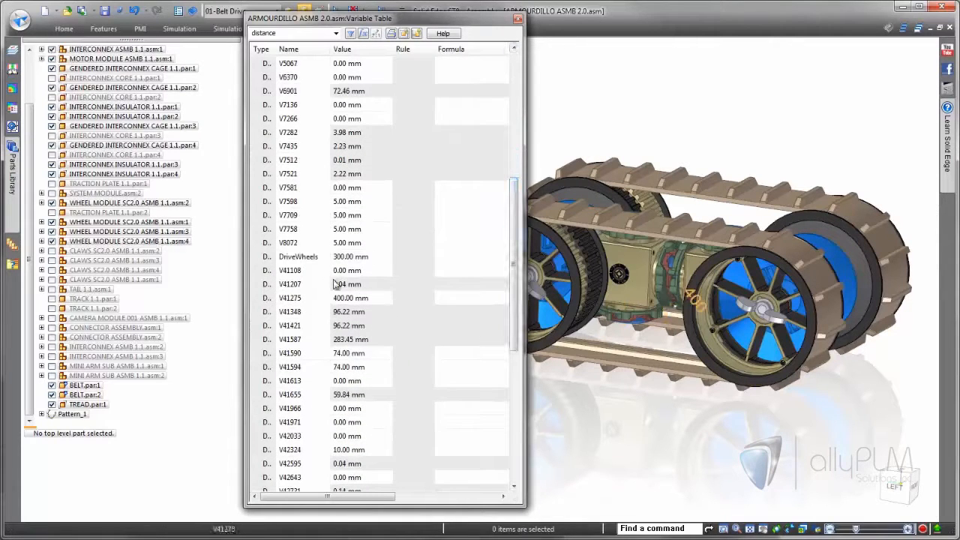
{"action": "scroll", "coordinate": [501, 235], "scroll_direction": "down", "scroll_amount": 10}
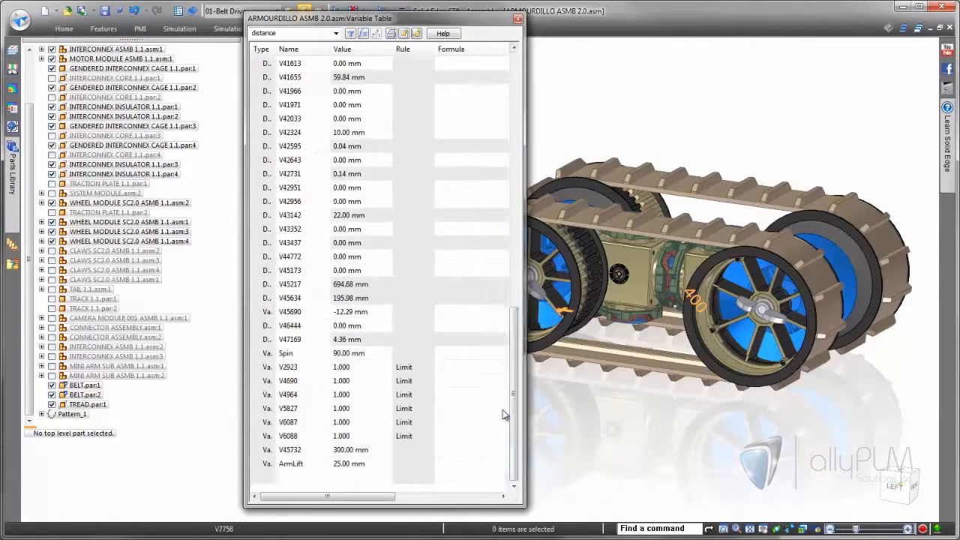
{"action": "left_click", "coordinate": [88, 405]}
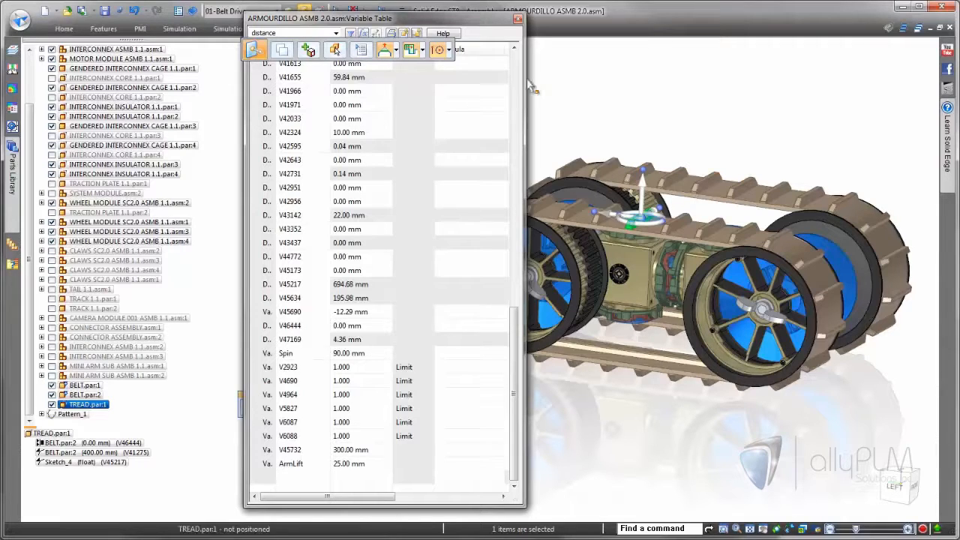
Set the formula of the tread's path offset variable V41275 to DriveWheels.
{"action": "left_click", "coordinate": [514, 49]}
{"action": "left_click", "coordinate": [514, 49]}
{"action": "left_click", "coordinate": [515, 49]}
{"action": "left_click", "coordinate": [515, 49]}
{"action": "left_click", "coordinate": [515, 49]}
{"action": "left_click", "coordinate": [514, 49]}
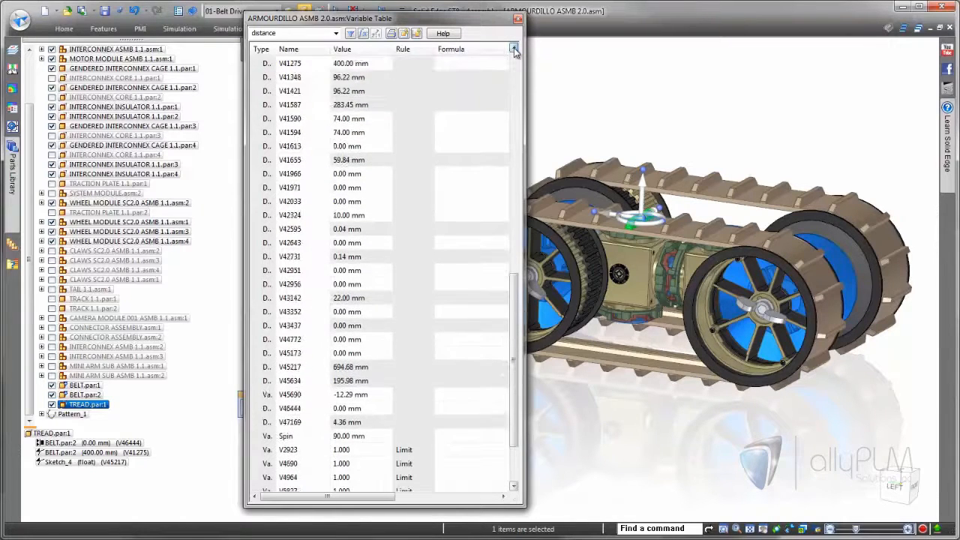
{"action": "left_click", "coordinate": [515, 49]}
{"action": "left_click", "coordinate": [514, 49]}
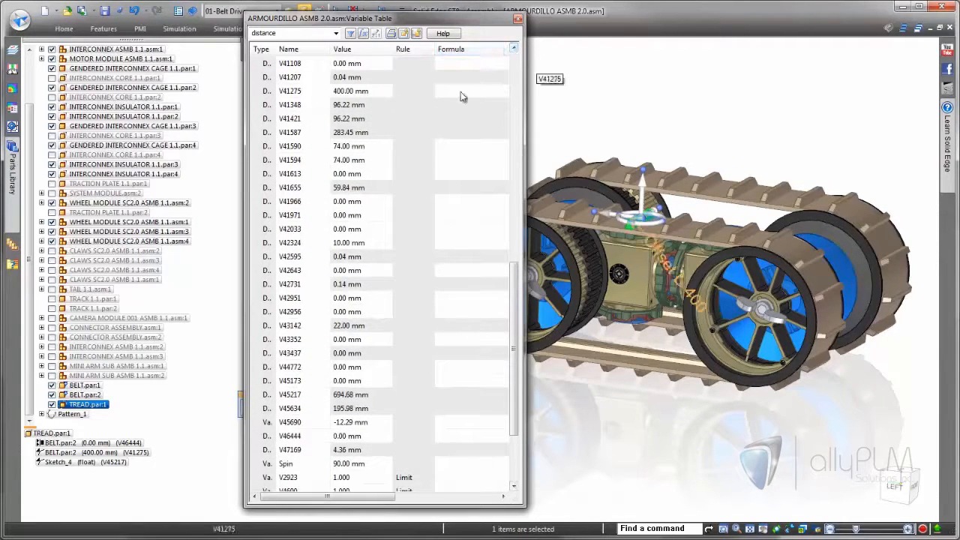
{"action": "left_click", "coordinate": [463, 96]}
{"action": "type", "text": "Dr"}
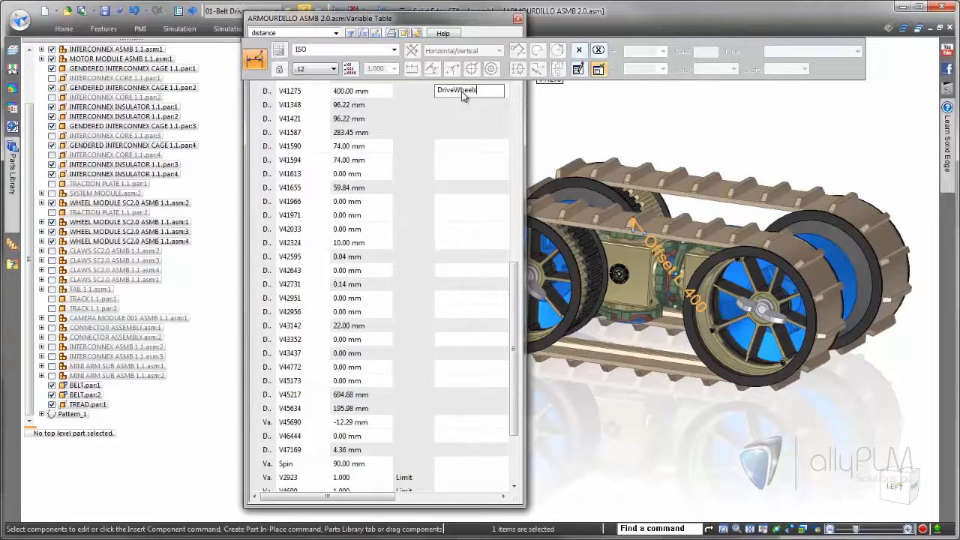
{"action": "type", "text": "iveWheels"}
{"action": "key", "text": "Return"}
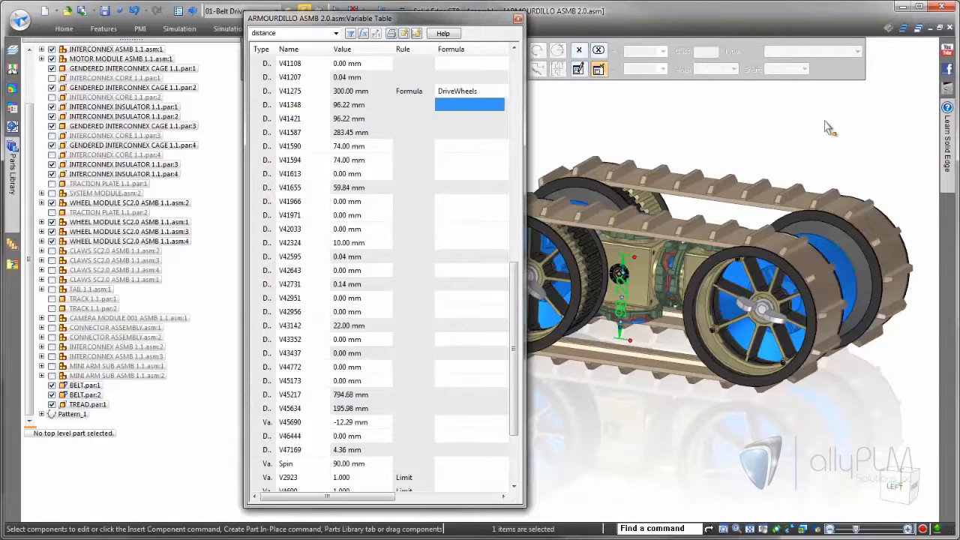
Close the variable table, start a variable table motor, and choose DriveWheels as its variable.
{"action": "left_click", "coordinate": [517, 18]}
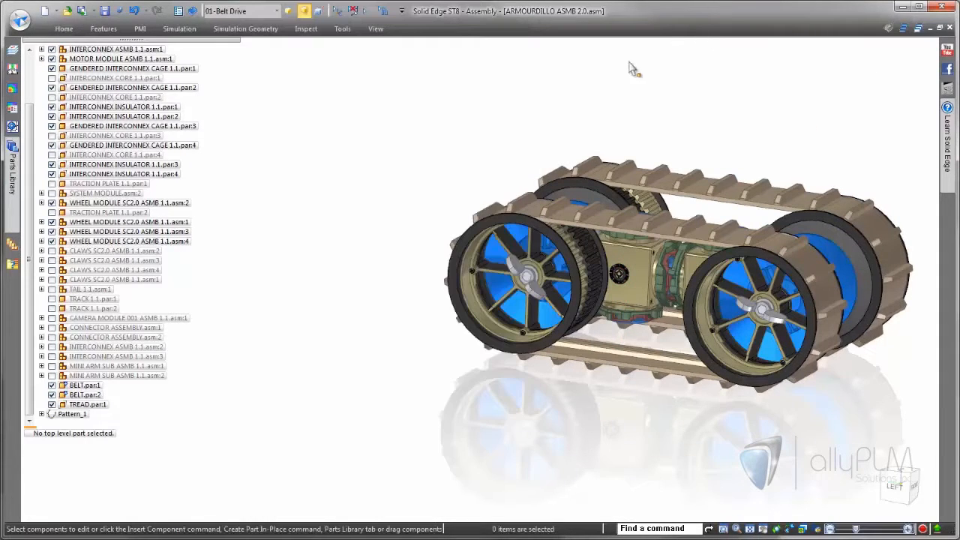
{"action": "left_click", "coordinate": [66, 28]}
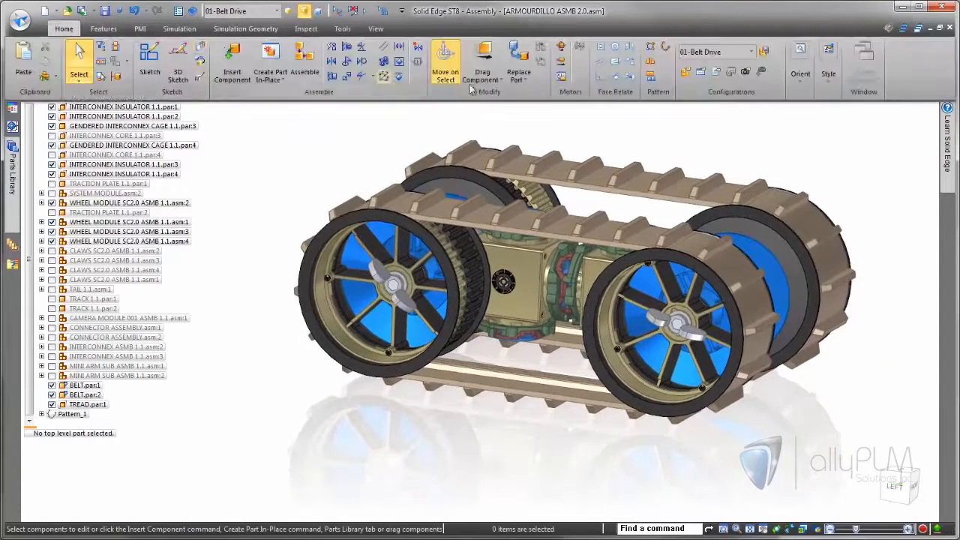
{"action": "left_click", "coordinate": [561, 77]}
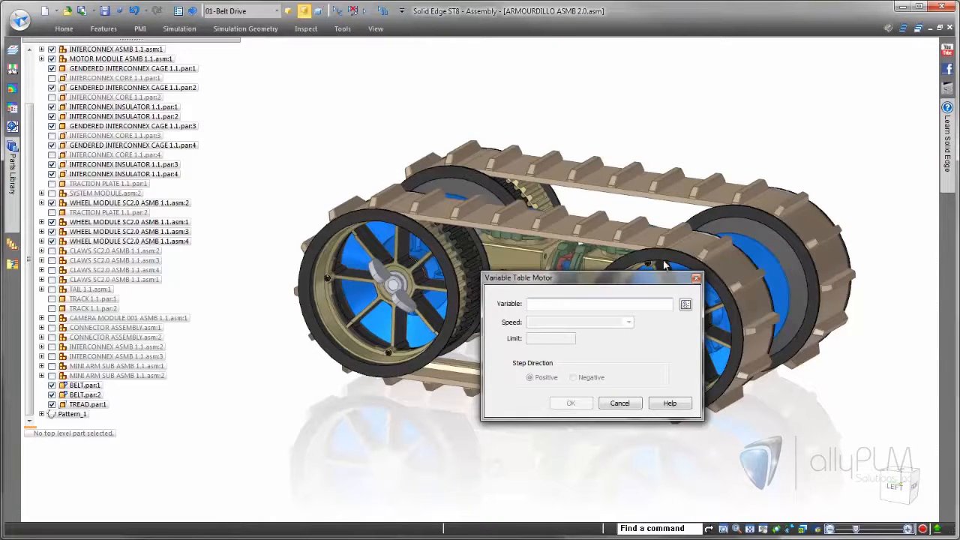
{"action": "left_click_drag", "start_coordinate": [664, 277], "coordinate": [828, 116]}
{"action": "left_click", "coordinate": [821, 126]}
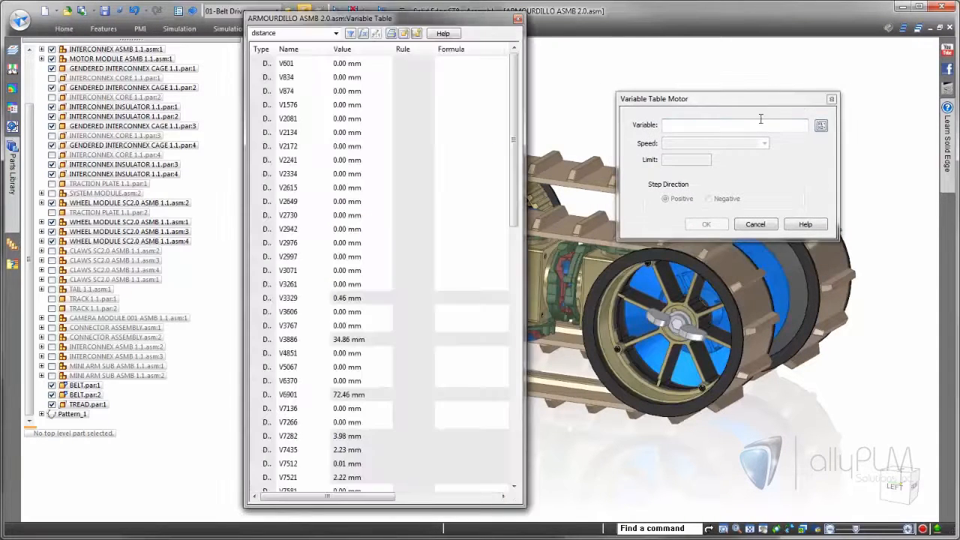
{"action": "scroll", "coordinate": [328, 316], "scroll_direction": "down", "scroll_amount": 6}
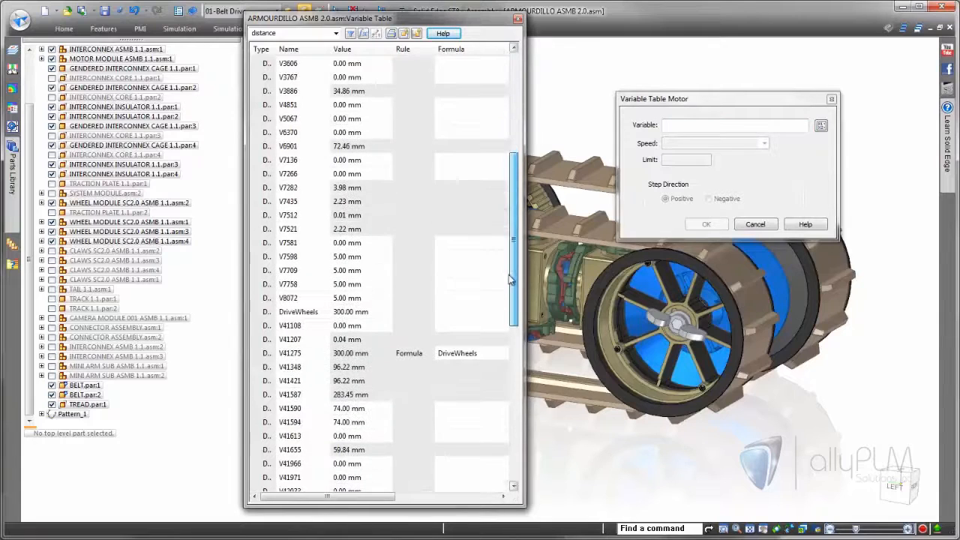
{"action": "left_click", "coordinate": [314, 315]}
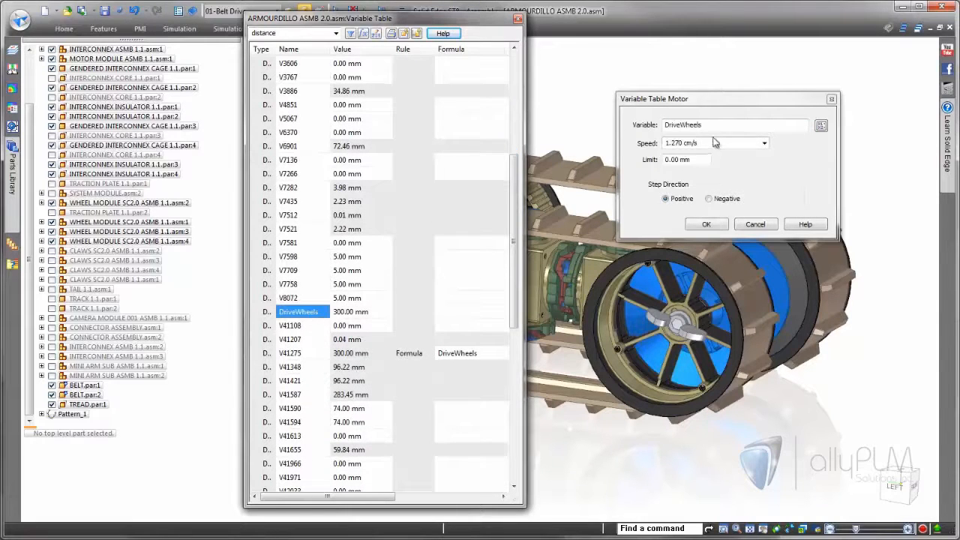
Set the DriveWheels motor's speed to 5.000 cm/s and its limit to 500, then create it.
{"action": "left_click", "coordinate": [765, 143]}
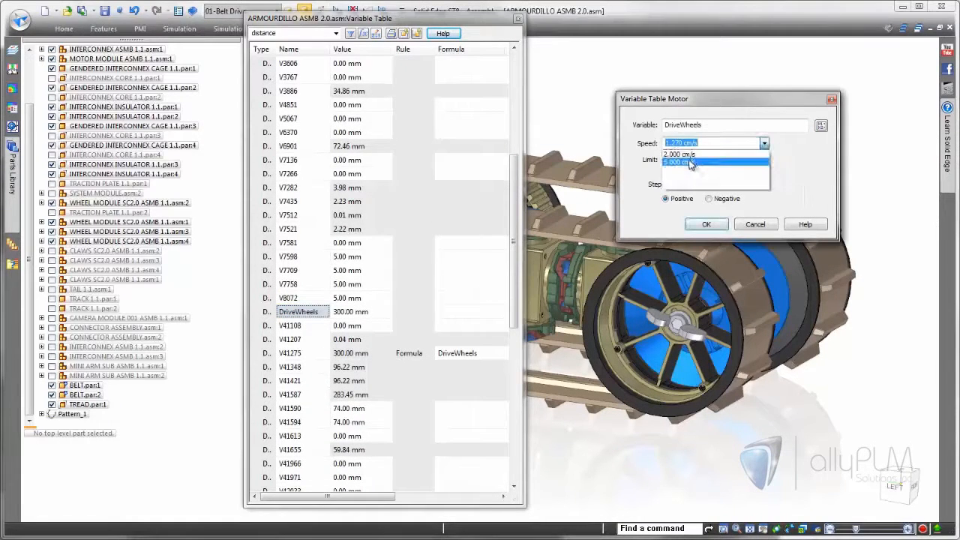
{"action": "left_click", "coordinate": [746, 159]}
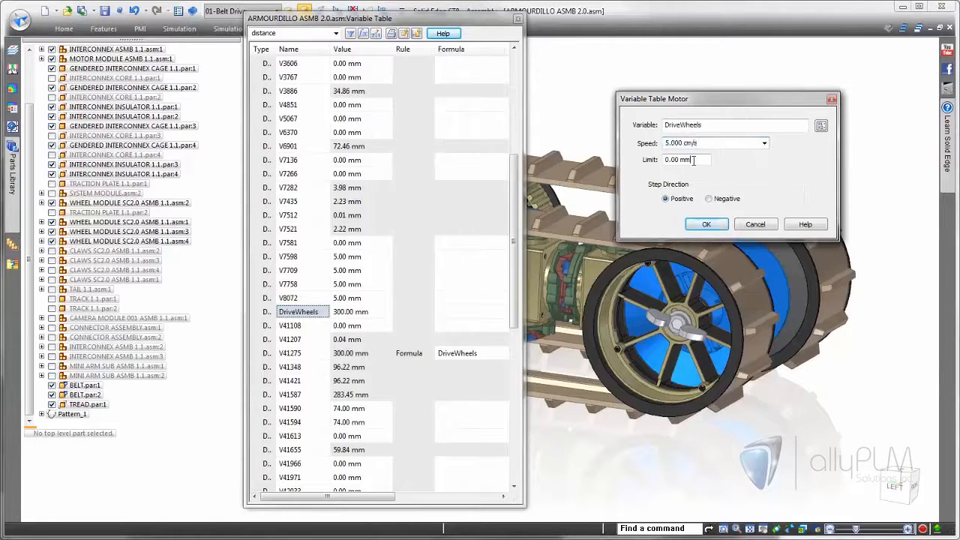
{"action": "left_click_drag", "start_coordinate": [694, 160], "coordinate": [632, 159]}
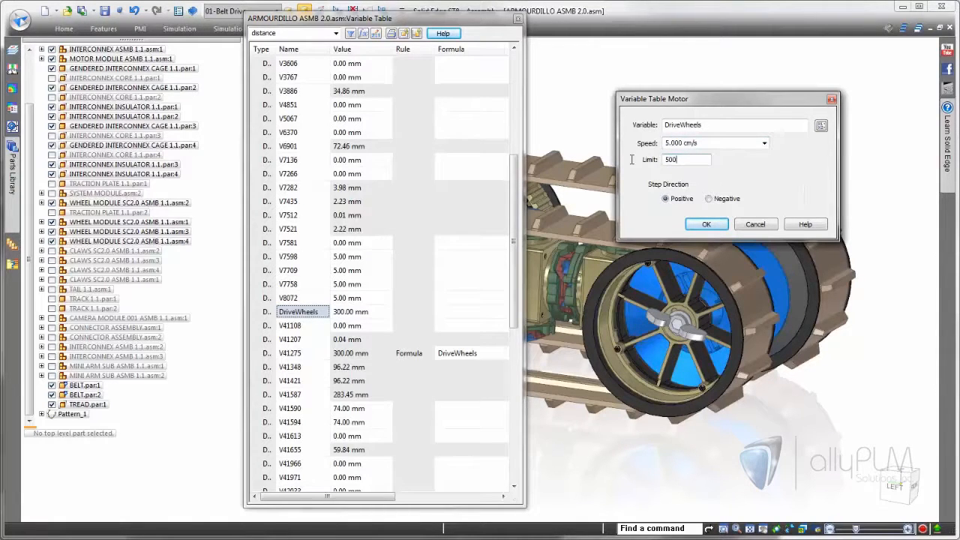
{"action": "key", "text": "Return"}
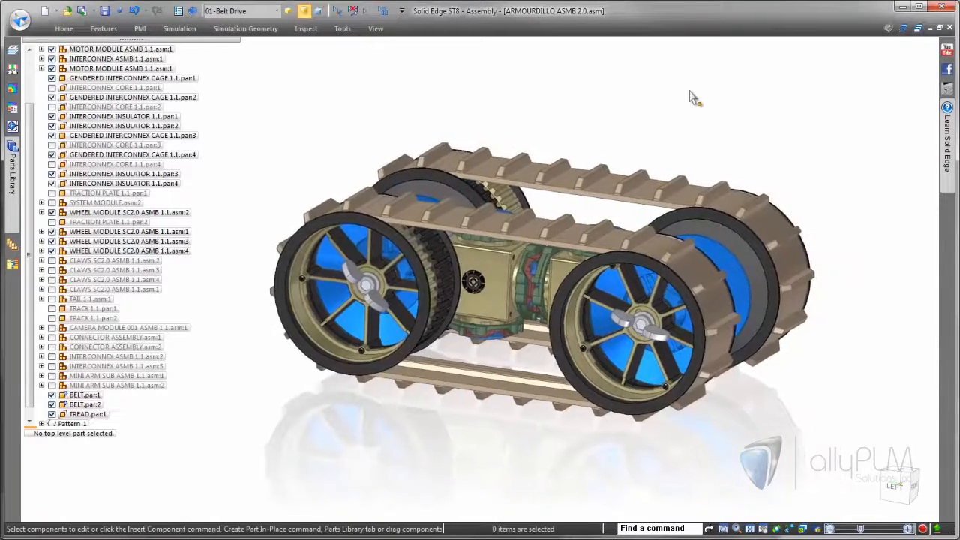
Switch the assembly's display configuration to 02-Dual Arms.
{"action": "left_click", "coordinate": [64, 29]}
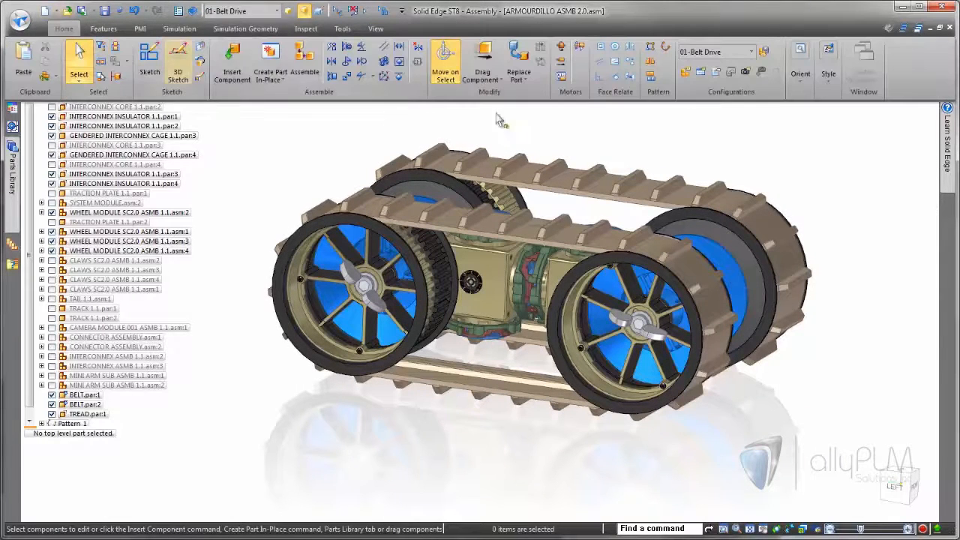
{"action": "left_click", "coordinate": [746, 72]}
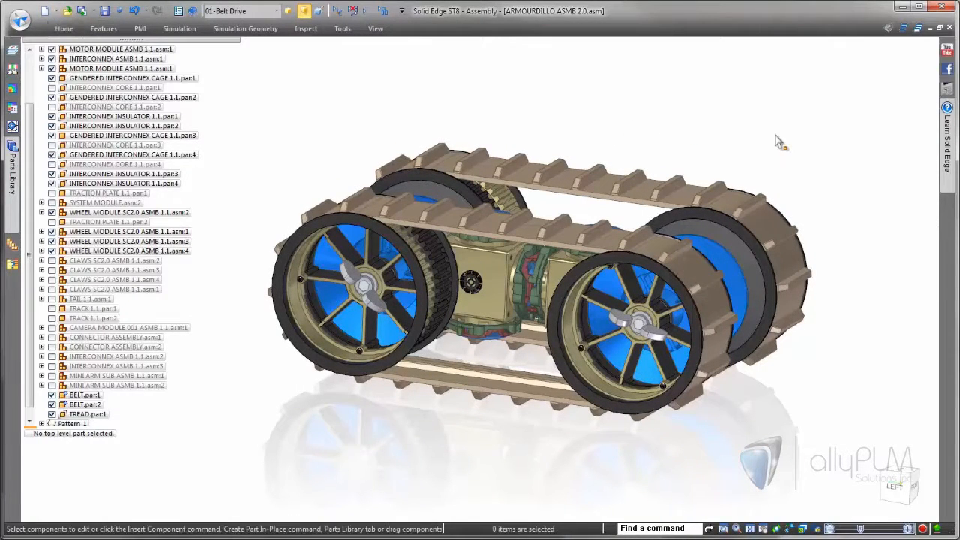
{"action": "left_click", "coordinate": [277, 11]}
{"action": "left_click", "coordinate": [252, 49]}
{"action": "left_click", "coordinate": [285, 109]}
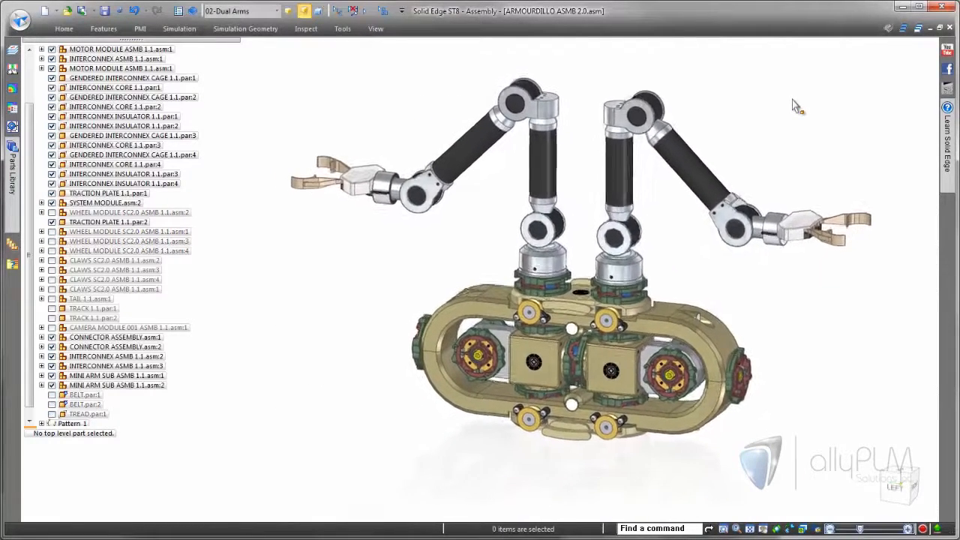
Make both MINI ARM SUB ASMB 1.1 subassemblies adjustable.
{"action": "left_click", "coordinate": [116, 375]}
{"action": "left_click", "coordinate": [120, 386], "text": "ctrl"}
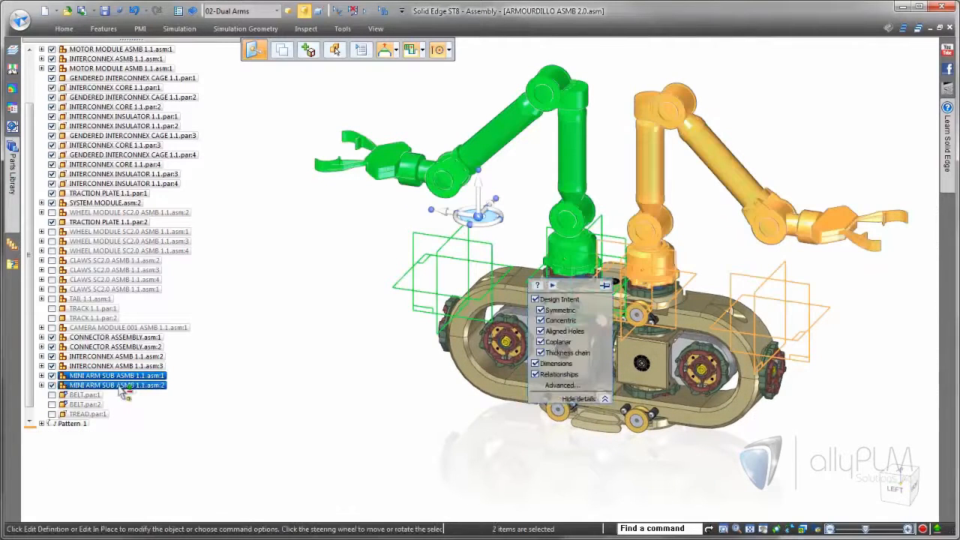
{"action": "right_click", "coordinate": [120, 387]}
{"action": "mouse_move", "coordinate": [230, 300]}
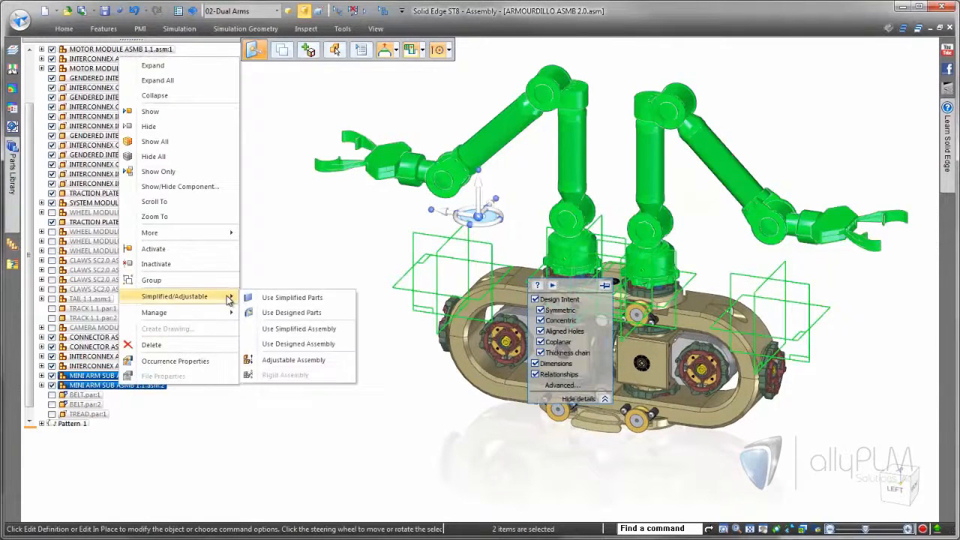
{"action": "left_click", "coordinate": [312, 360]}
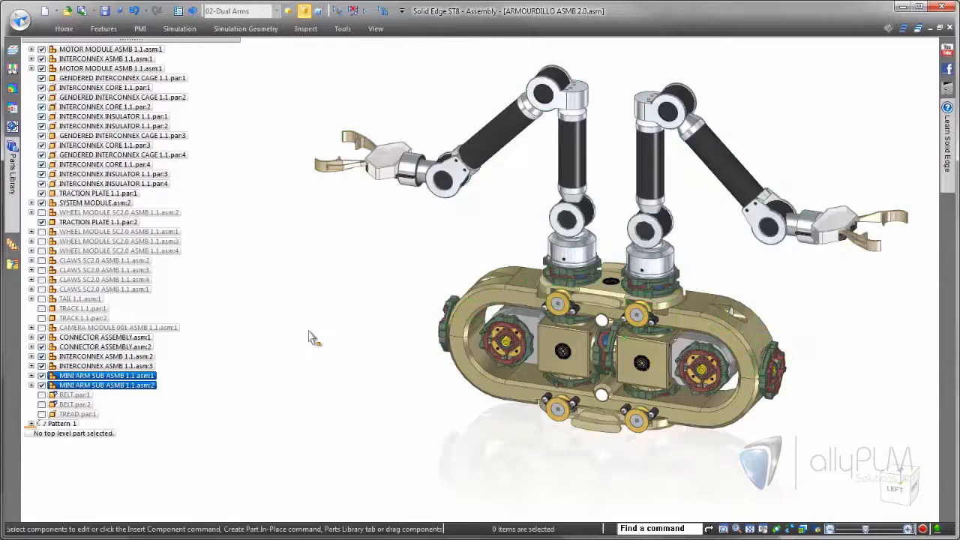
Override the 135 degree angle relationship between the upper arm and lower arm in MINI ARM SUB ASMB 1.1.asm:1.
{"action": "left_click", "coordinate": [42, 376]}
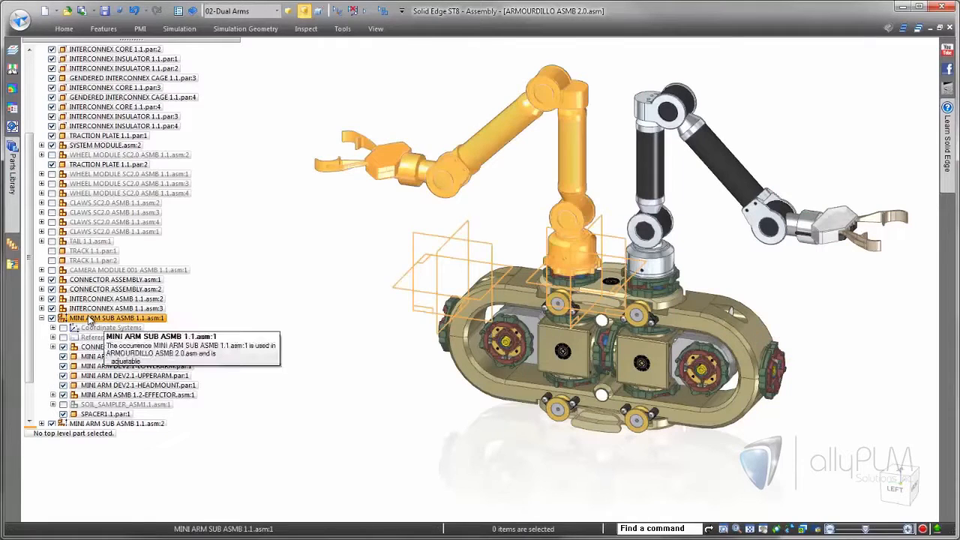
{"action": "left_click", "coordinate": [135, 375]}
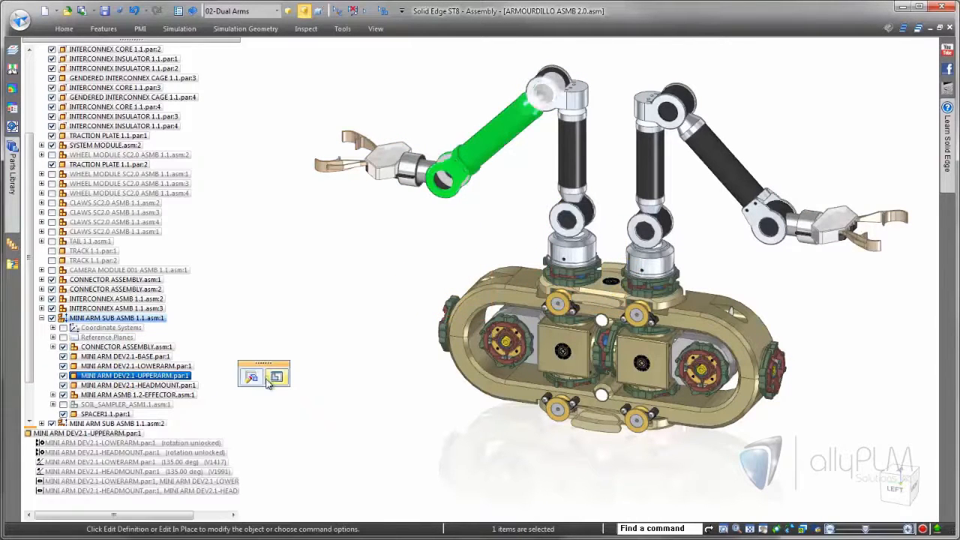
{"action": "right_click", "coordinate": [117, 462]}
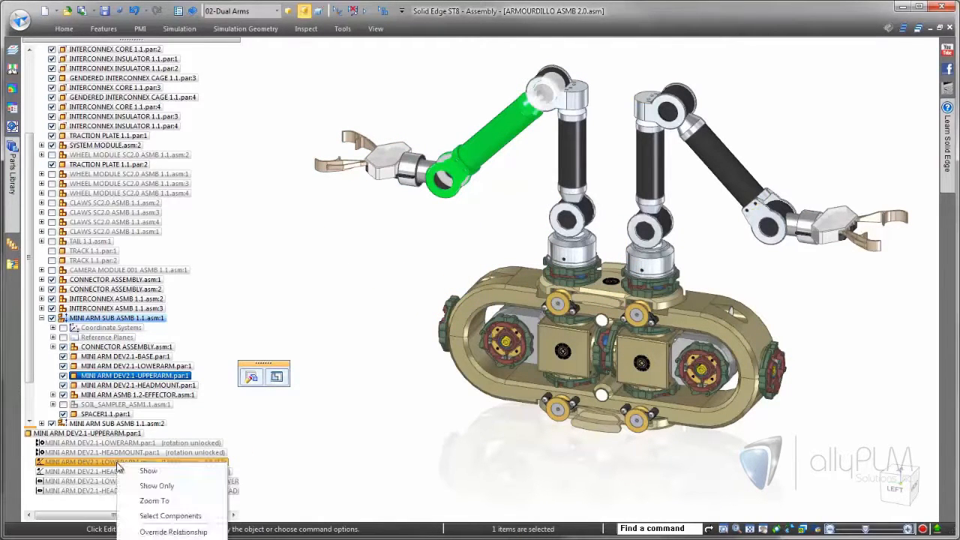
{"action": "left_click", "coordinate": [165, 532]}
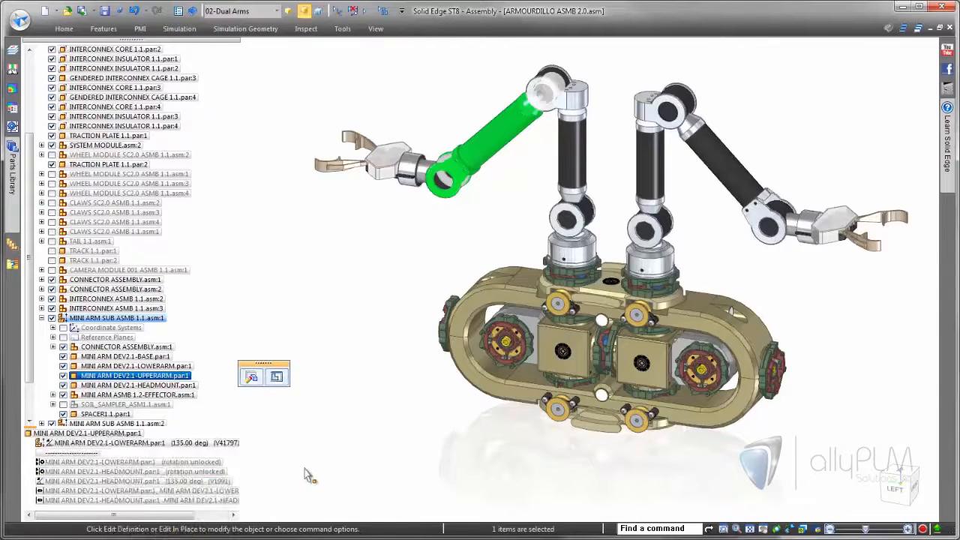
Override the 135 degree angle relationship between the upper arm and lower arm in MINI ARM SUB ASMB 1.1.asm:2.
{"action": "left_click", "coordinate": [42, 318]}
{"action": "left_click", "coordinate": [85, 376]}
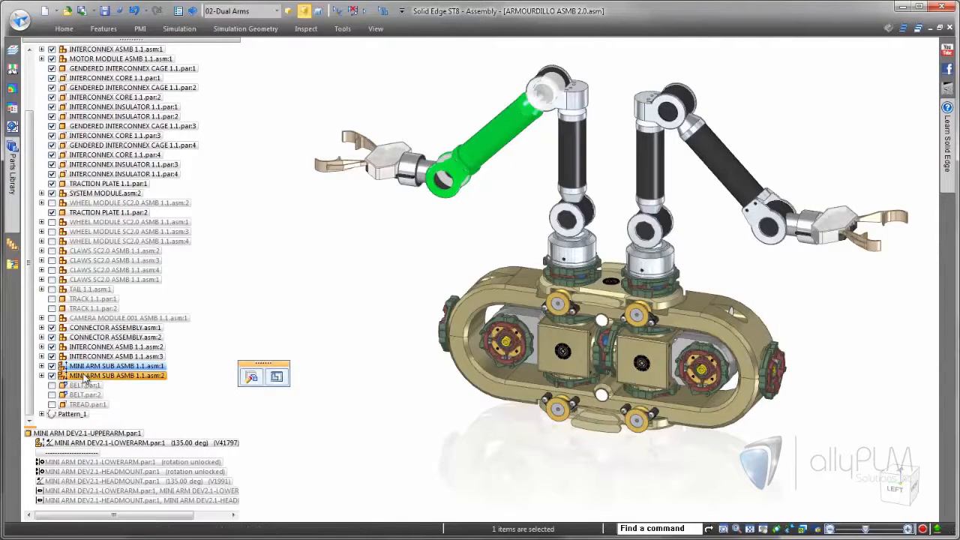
{"action": "left_click", "coordinate": [42, 376]}
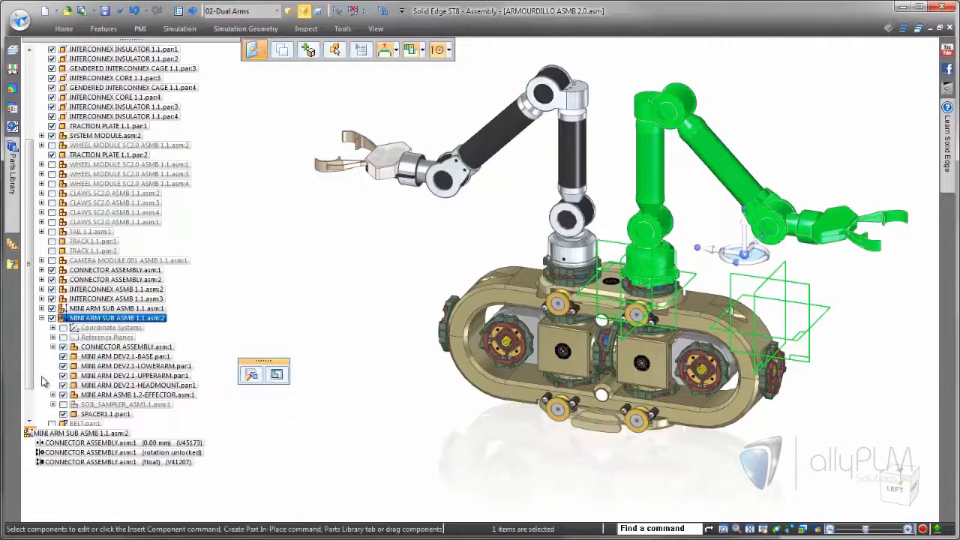
{"action": "left_click", "coordinate": [146, 376]}
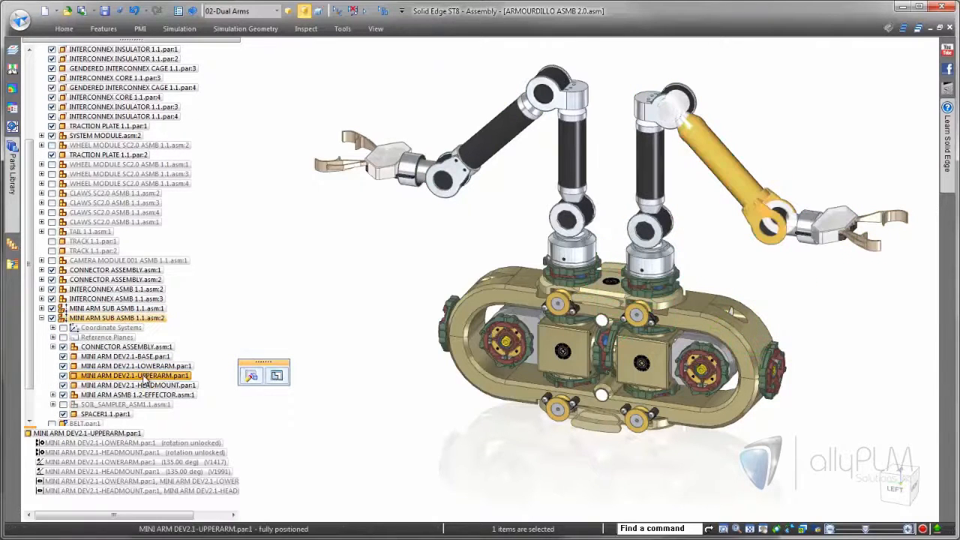
{"action": "right_click", "coordinate": [143, 467]}
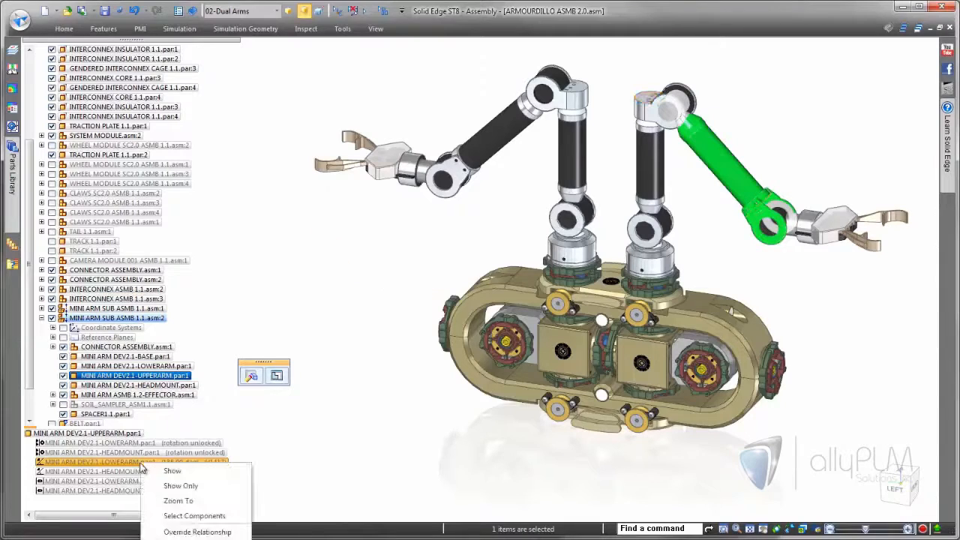
{"action": "left_click", "coordinate": [237, 530]}
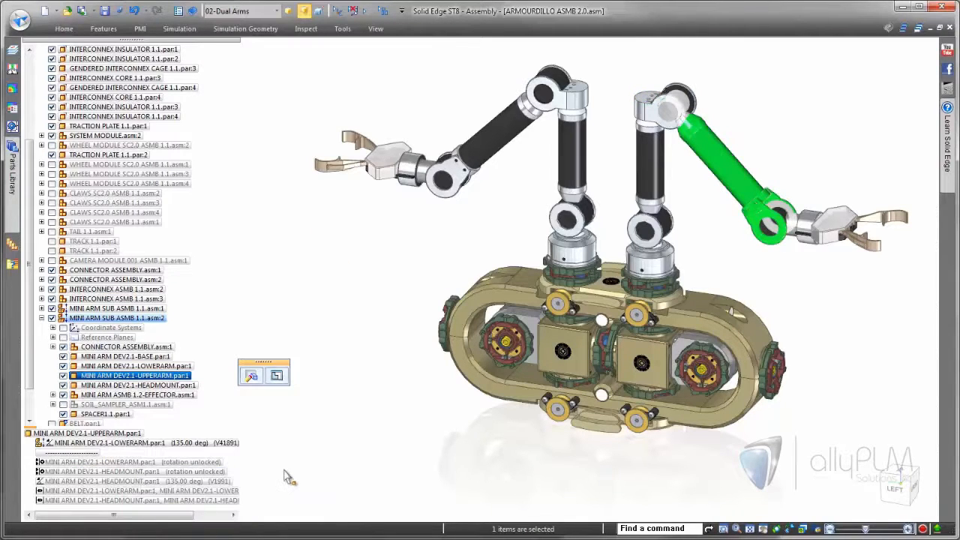
Check the overridden angle variable of each mini arm subassembly and locate both variables in the variable table.
{"action": "left_click", "coordinate": [124, 318]}
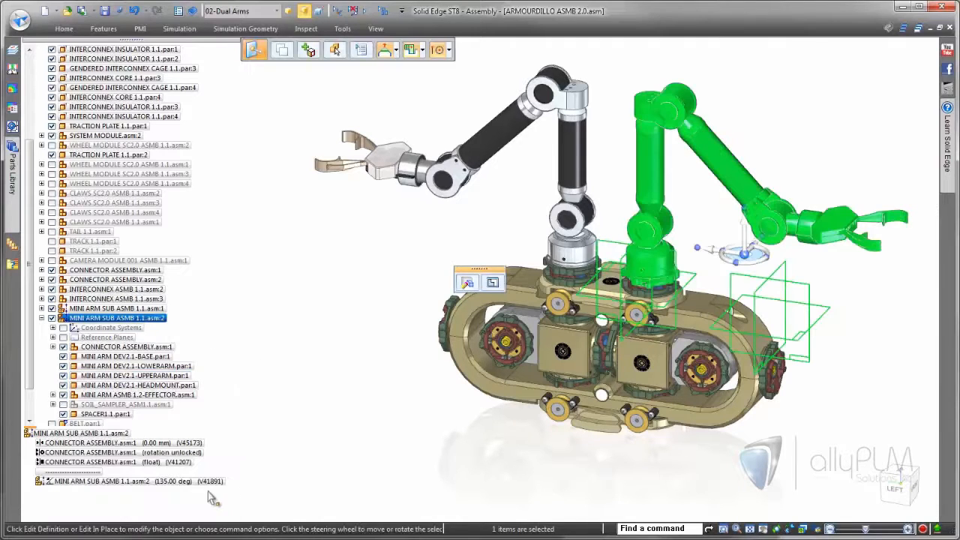
{"action": "left_click", "coordinate": [122, 309]}
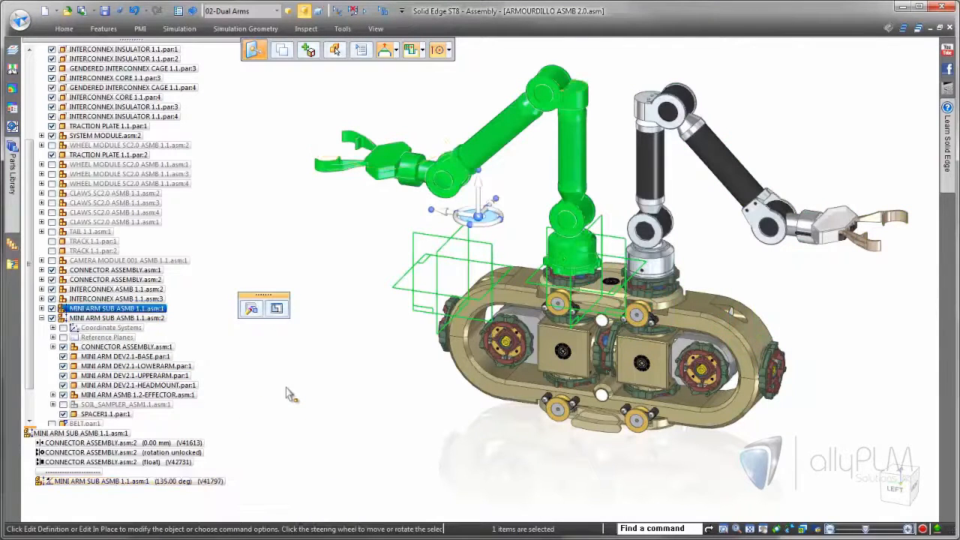
{"action": "left_click", "coordinate": [342, 29]}
{"action": "left_click", "coordinate": [155, 48]}
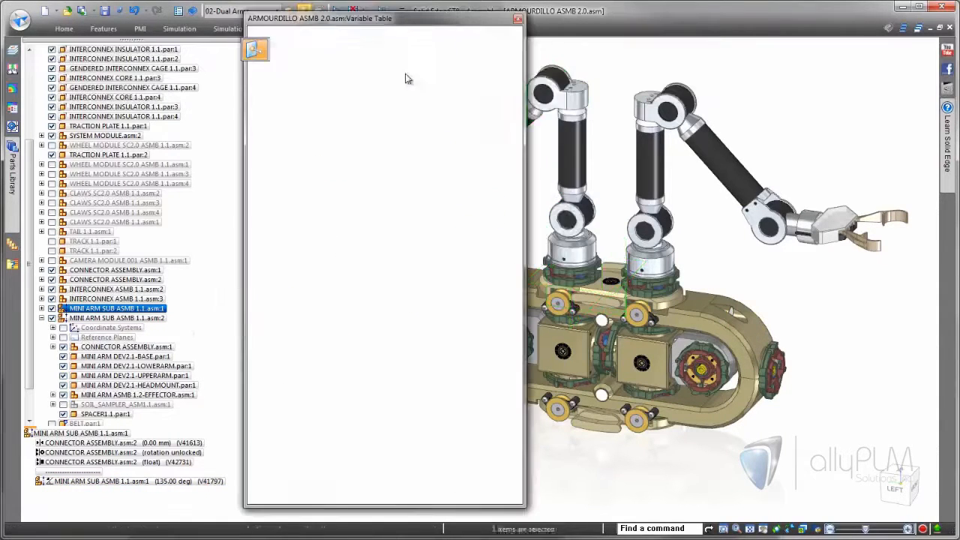
{"action": "left_click_drag", "start_coordinate": [513, 93], "coordinate": [497, 390]}
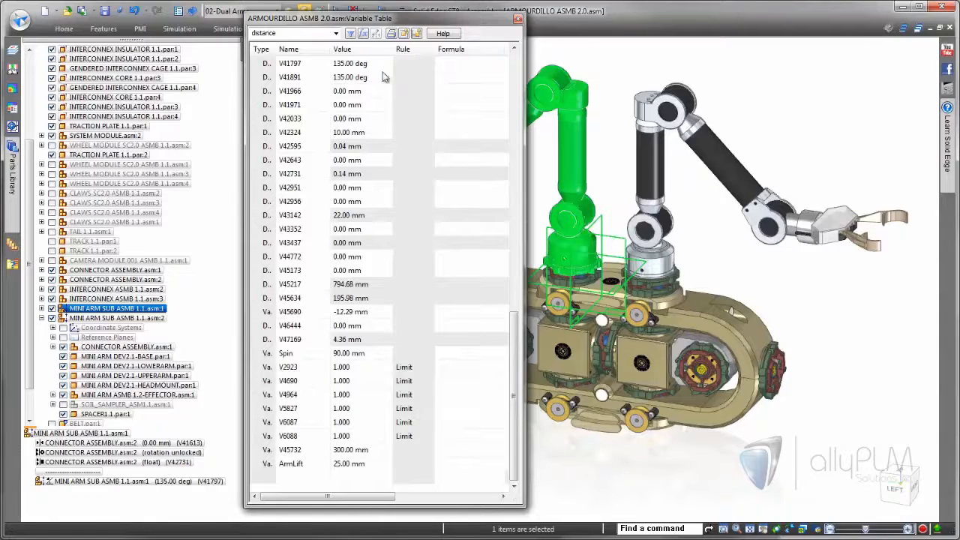
Set the variable table's unit type to angle and the formula of the first arm's angle variable V41797 to 90+ArmLift.
{"action": "left_click", "coordinate": [453, 70]}
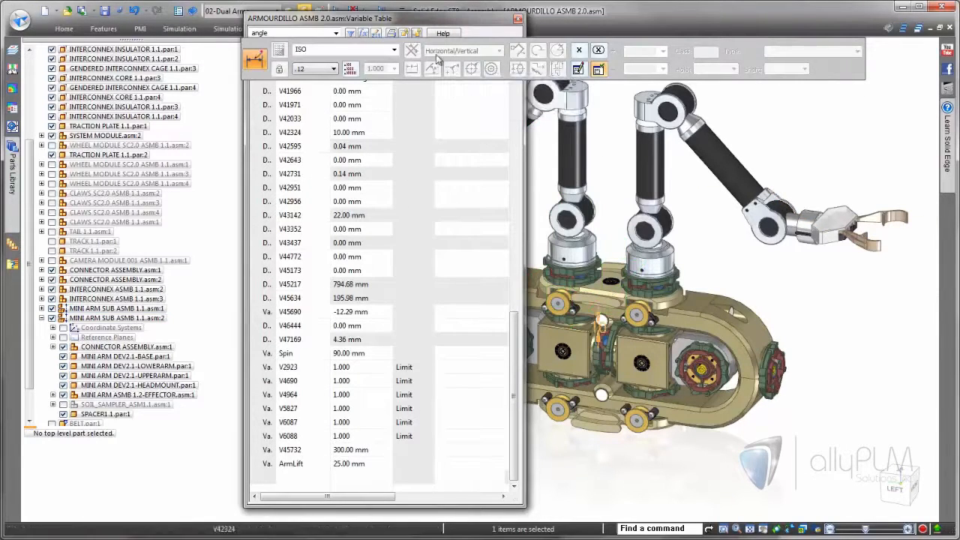
{"action": "left_click_drag", "start_coordinate": [453, 23], "coordinate": [457, 101]}
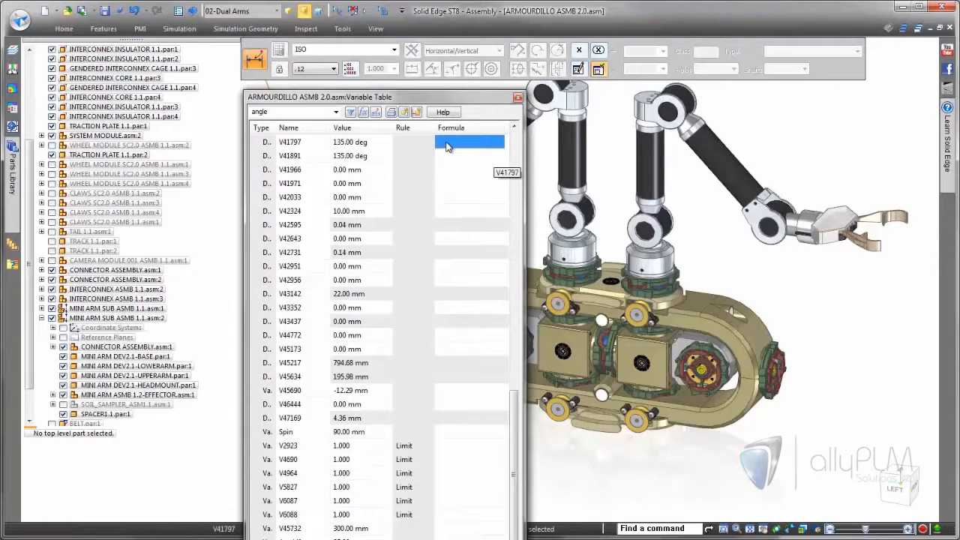
{"action": "type", "text": "90+ArmLift"}
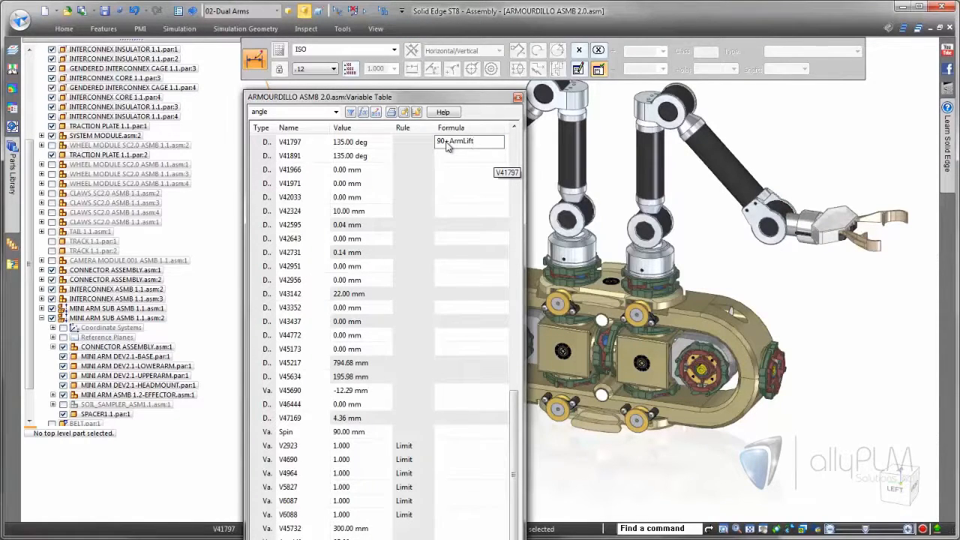
{"action": "key", "text": "Return"}
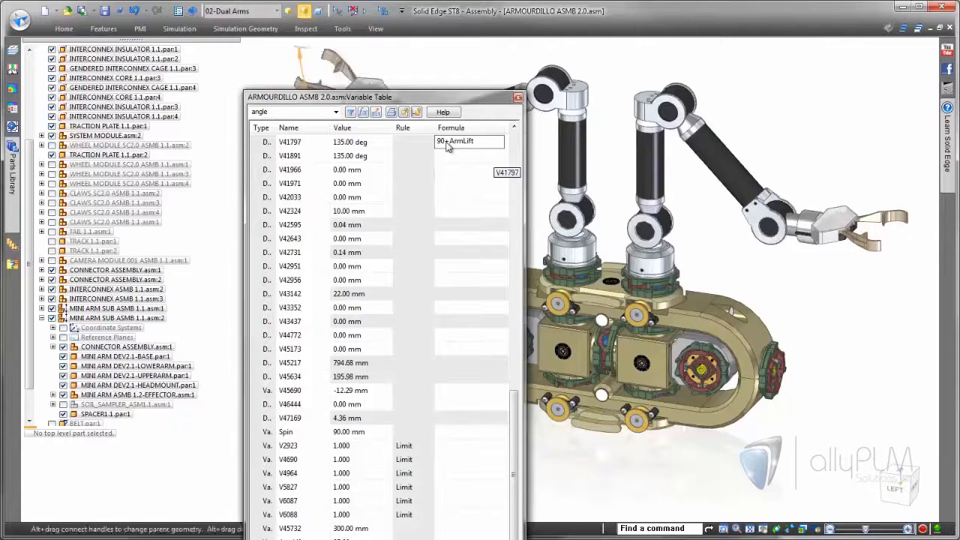
{"action": "key", "text": "Return"}
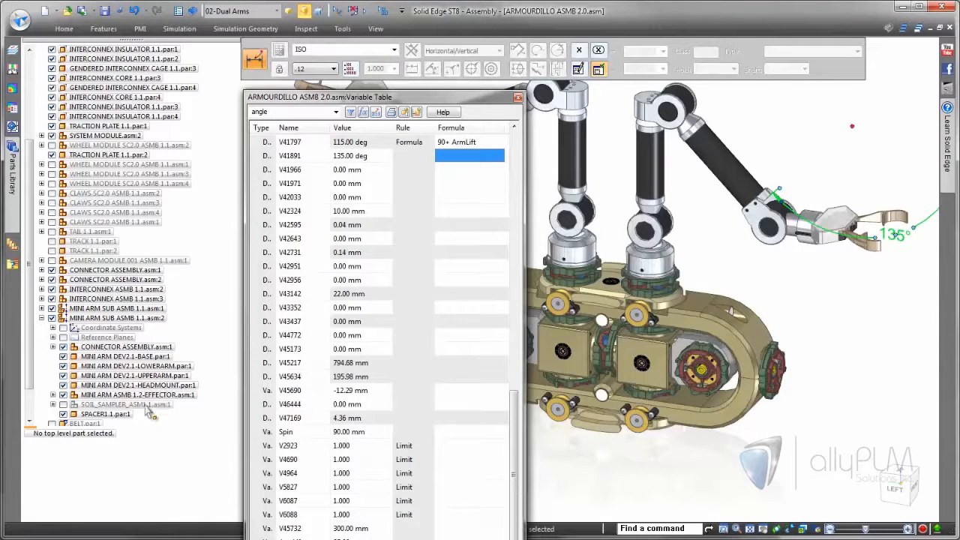
{"action": "left_click", "coordinate": [41, 318]}
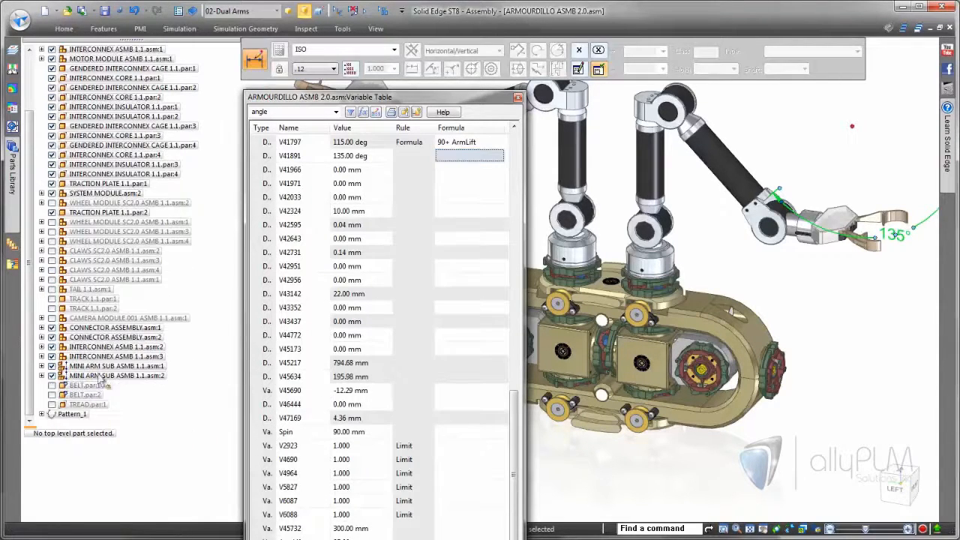
Set the formula of angle variable V41891 for MINI ARM SUB ASMB 1.1.asm:2 to 90-ArmLift.
{"action": "left_click", "coordinate": [113, 375]}
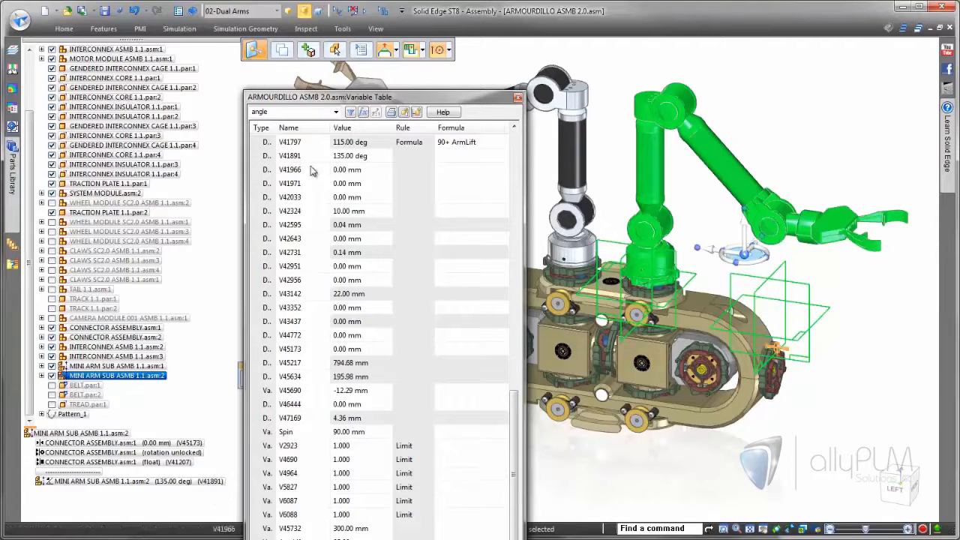
{"action": "left_click", "coordinate": [451, 156]}
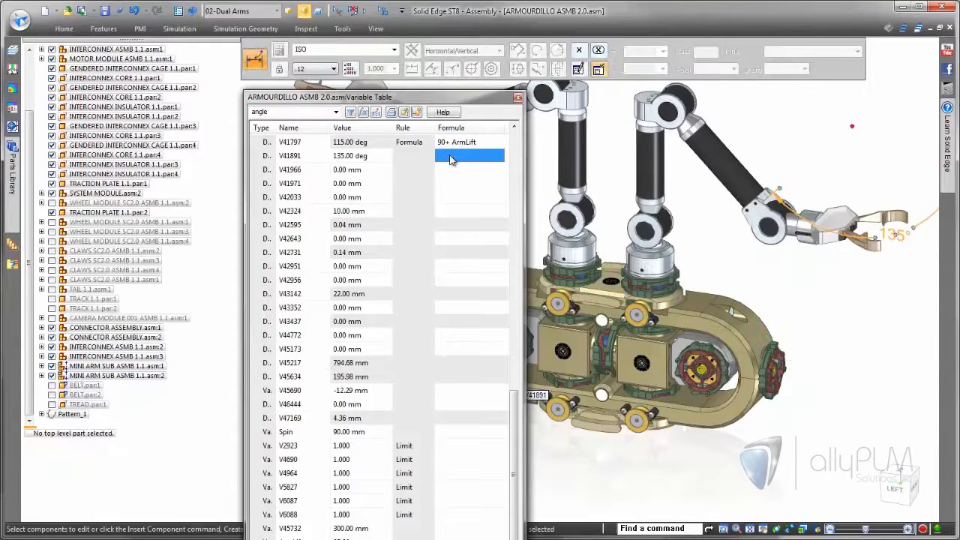
{"action": "type", "text": "90-ArmLift"}
{"action": "key", "text": "Return"}
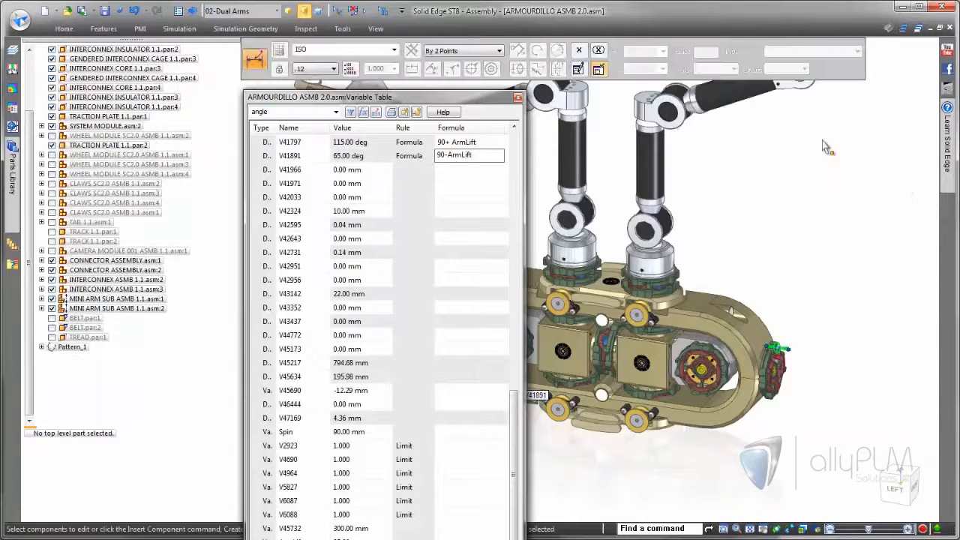
Test the opposing movement of both mini arms by setting ArmLift to 50, -25 and back to 25 mm.
{"action": "left_click_drag", "start_coordinate": [310, 93], "coordinate": [307, 88]}
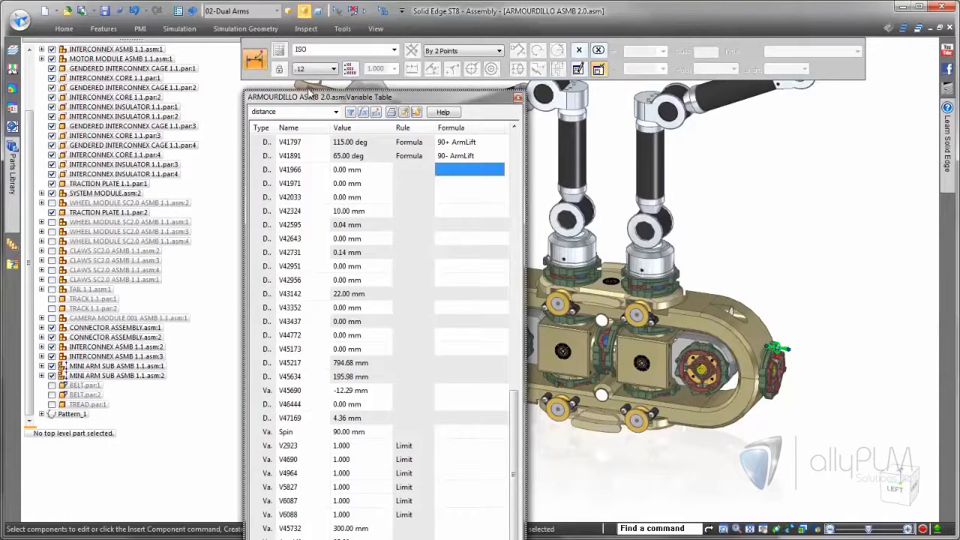
{"action": "left_click_drag", "start_coordinate": [275, 49], "coordinate": [177, 35]}
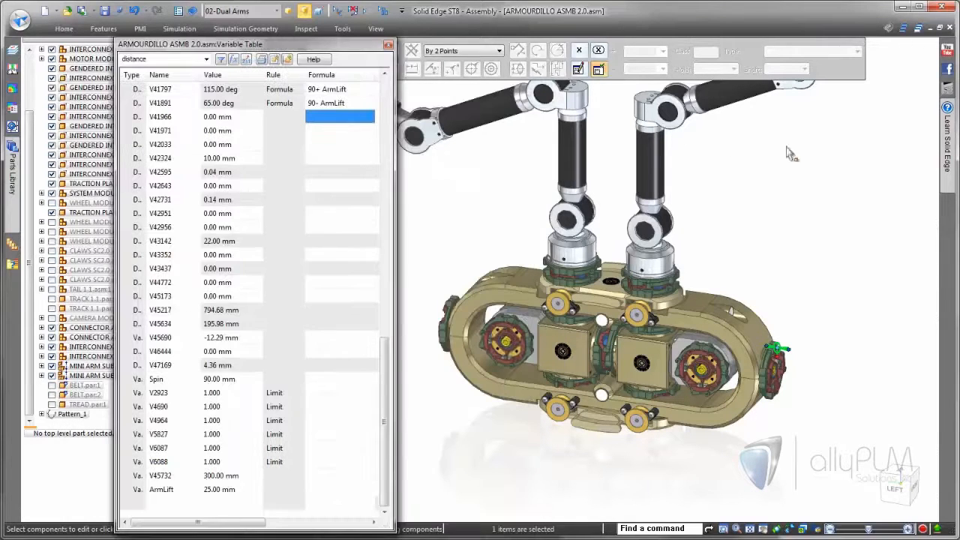
{"action": "left_click", "coordinate": [835, 169]}
{"action": "scroll", "coordinate": [837, 172], "scroll_direction": "down", "scroll_amount": 2}
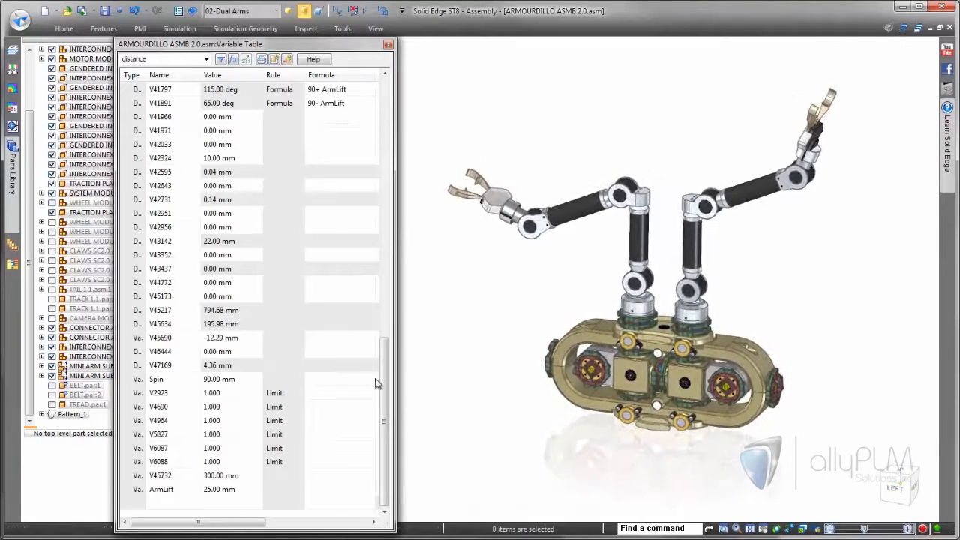
{"action": "left_click", "coordinate": [227, 489]}
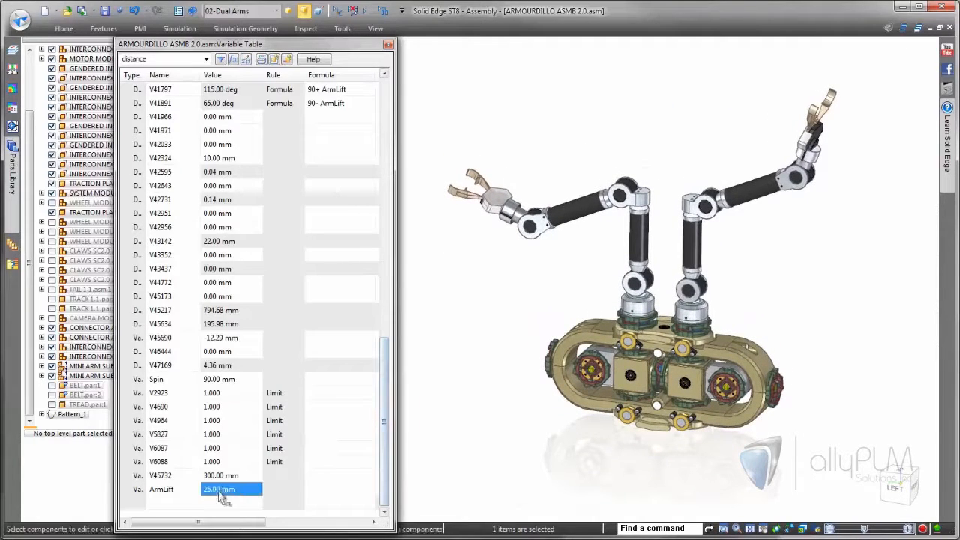
{"action": "type", "text": "50"}
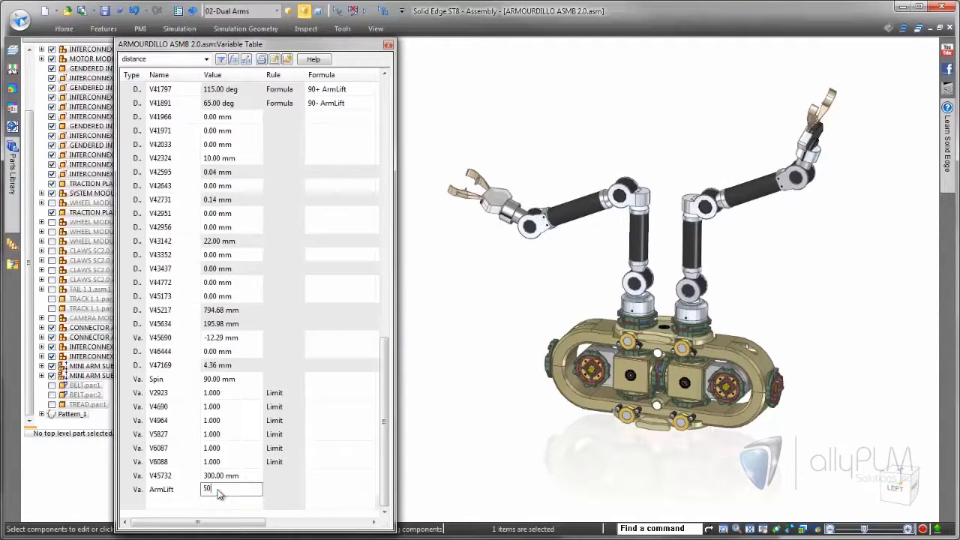
{"action": "key", "text": "Return"}
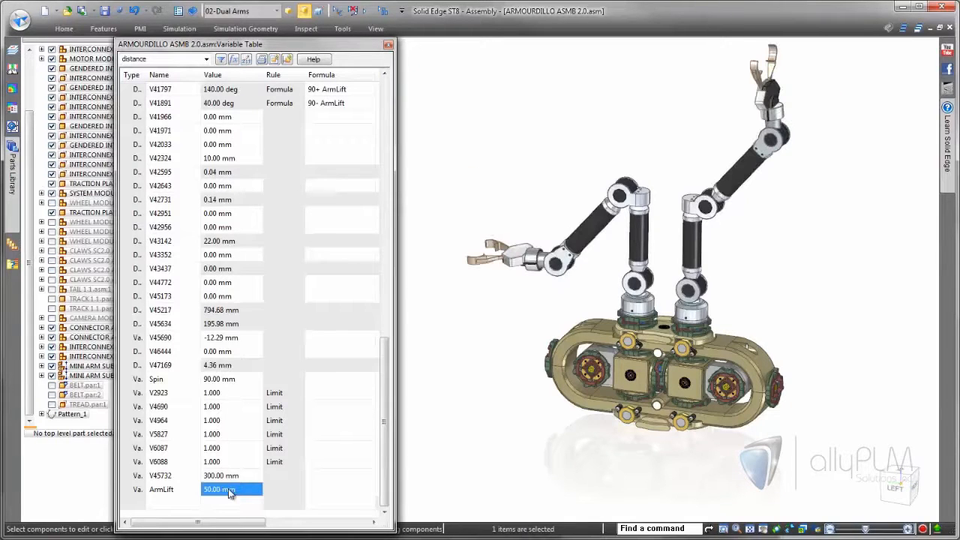
{"action": "type", "text": "-25"}
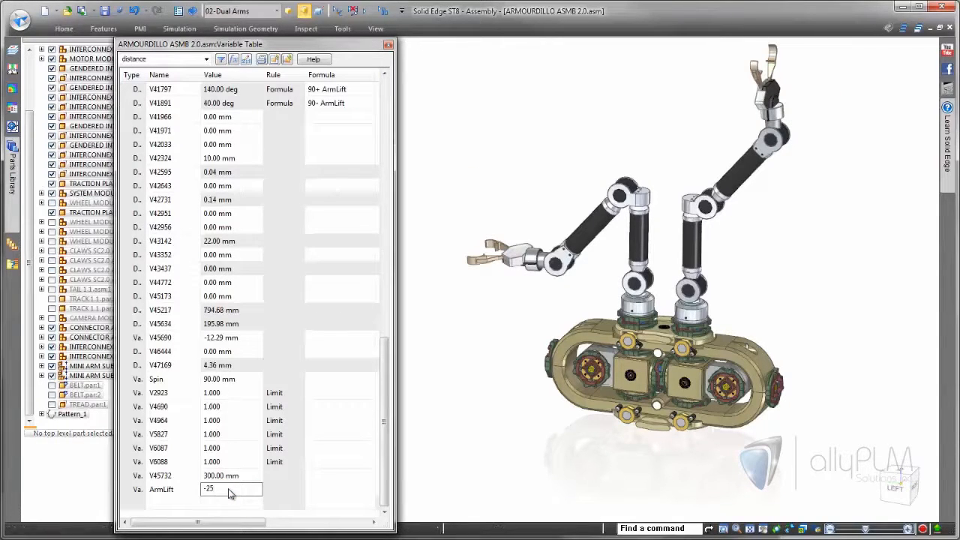
{"action": "key", "text": "Return"}
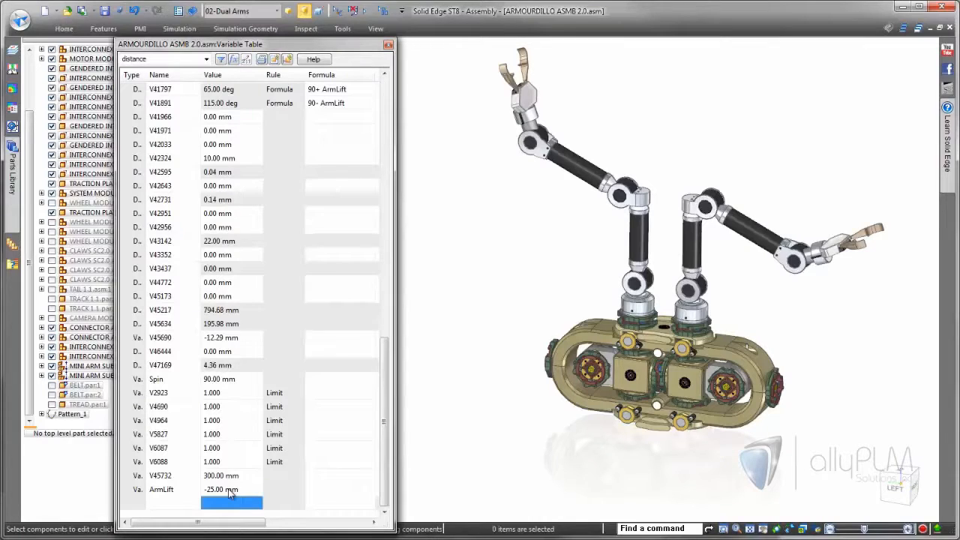
{"action": "left_click", "coordinate": [230, 491]}
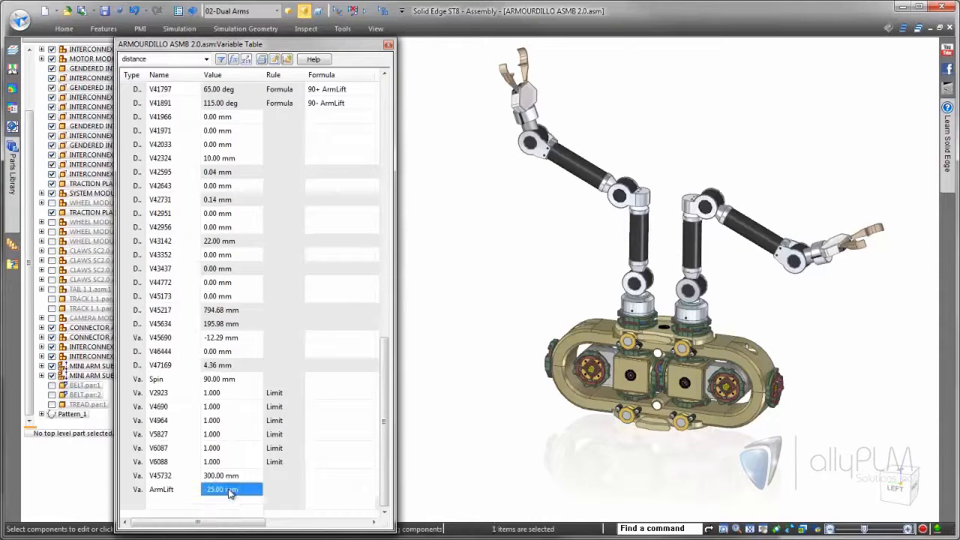
{"action": "type", "text": "25"}
{"action": "key", "text": "Return"}
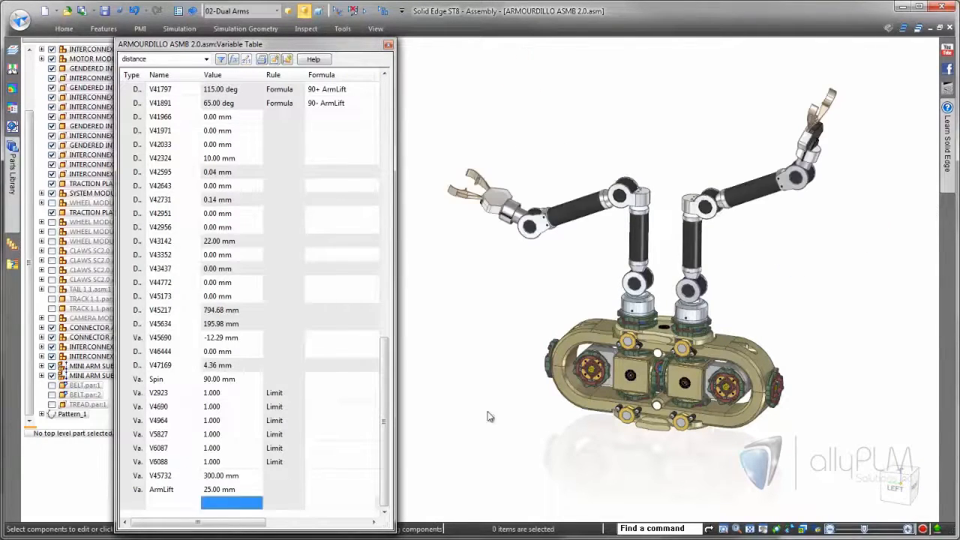
Create a variable table motor driven by the ArmLift variable with a speed of 2.000 cm/s in the positive direction.
{"action": "left_click", "coordinate": [387, 45]}
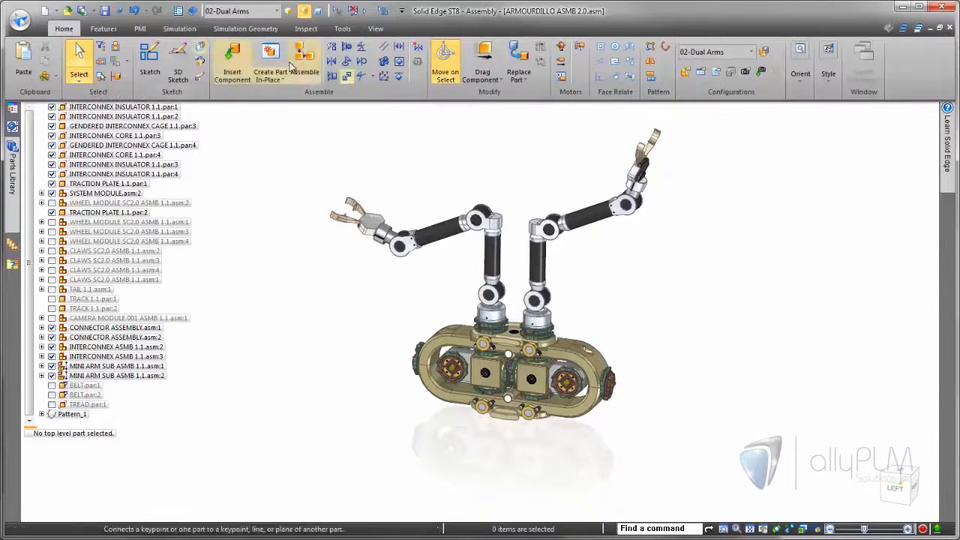
{"action": "left_click", "coordinate": [572, 81]}
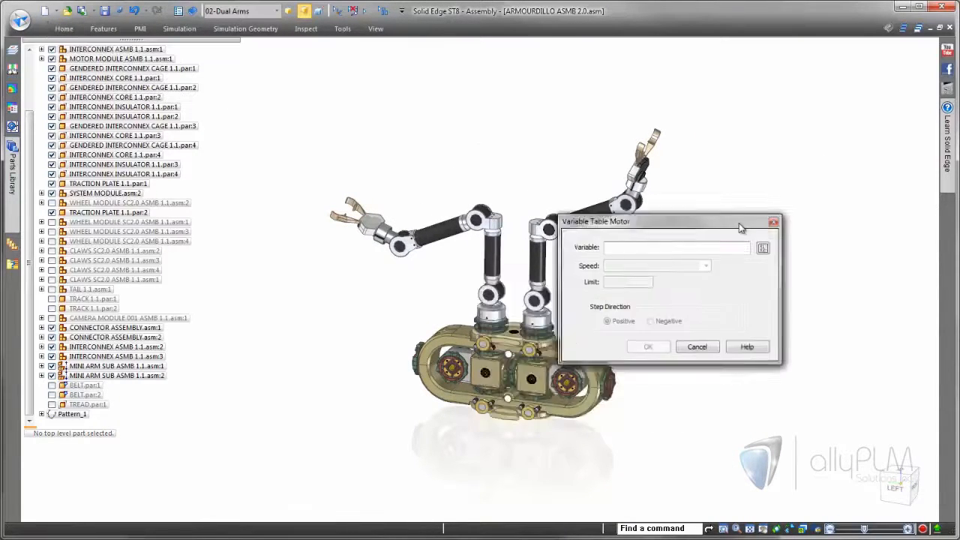
{"action": "left_click", "coordinate": [803, 138]}
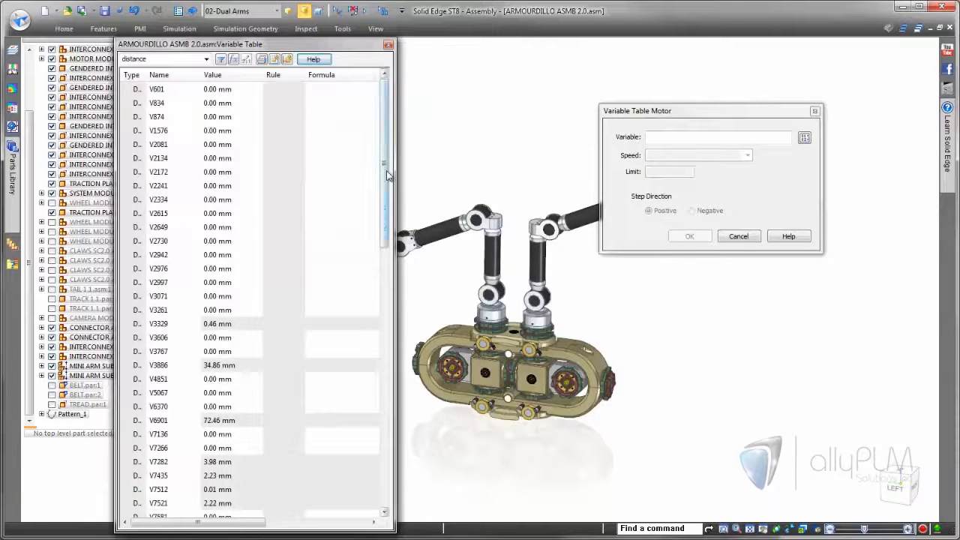
{"action": "left_click_drag", "start_coordinate": [389, 175], "coordinate": [375, 440]}
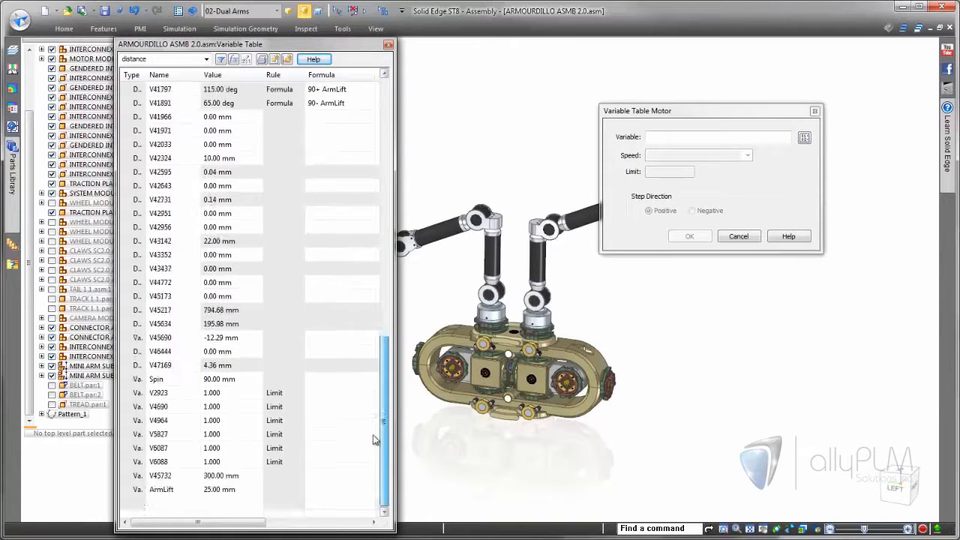
{"action": "left_click", "coordinate": [160, 489]}
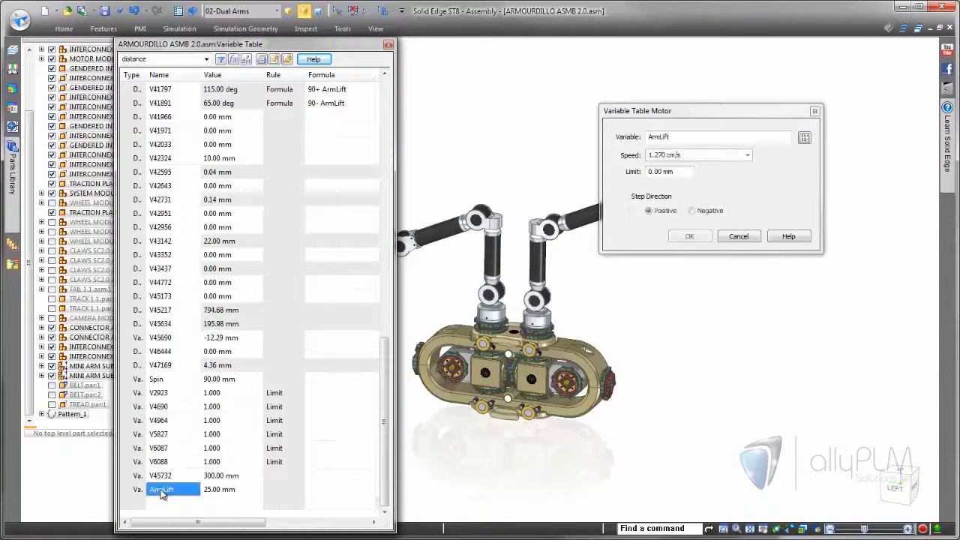
{"action": "left_click", "coordinate": [747, 155]}
{"action": "left_click", "coordinate": [679, 167]}
{"action": "key", "text": "Tab"}
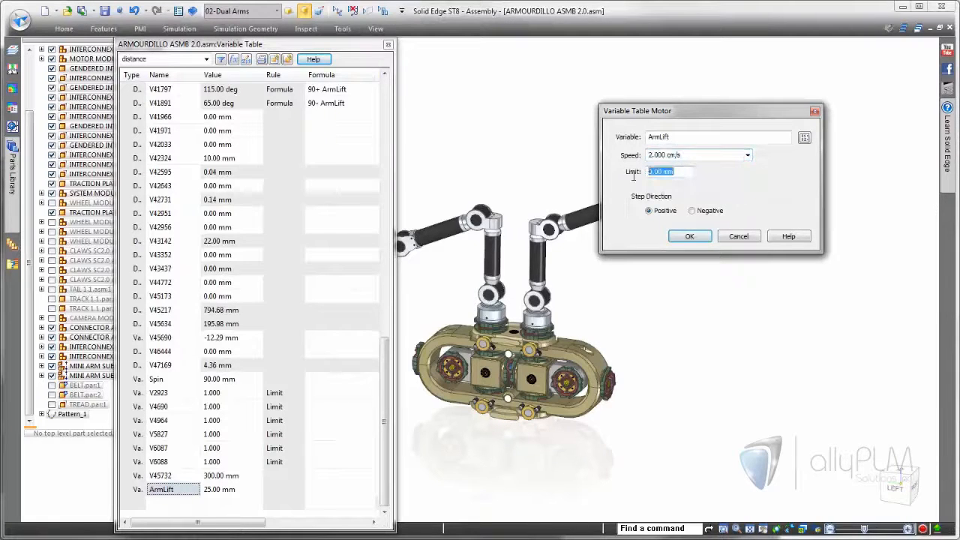
{"action": "key", "text": "Return"}
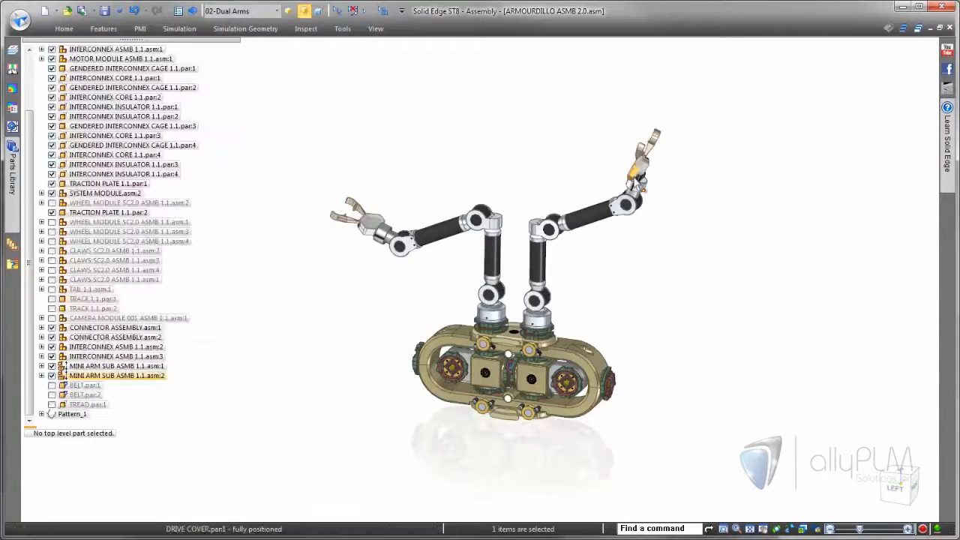
Apply the 01-Belt Drive, 02-Dual Arms and Assembly Snapshot display configurations together.
{"action": "left_click", "coordinate": [277, 10]}
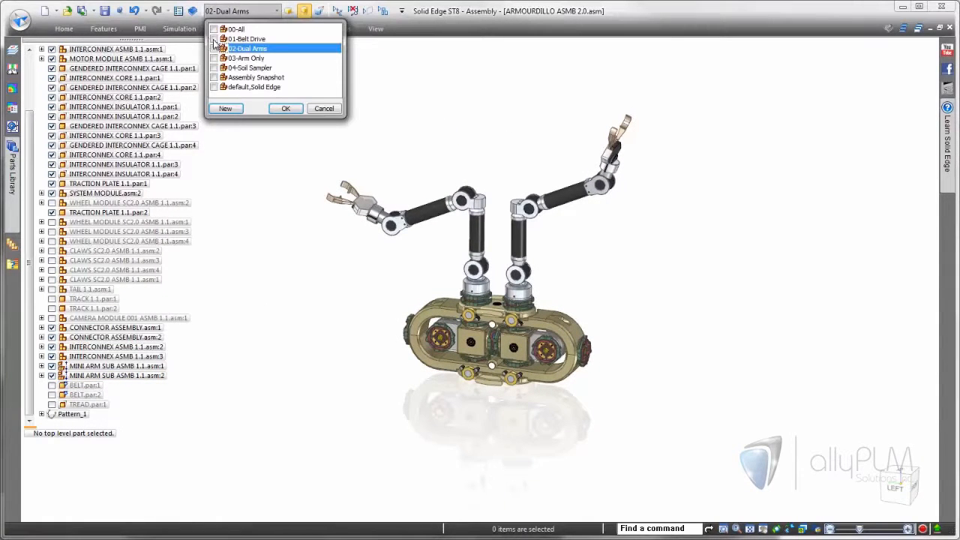
{"action": "left_click", "coordinate": [214, 39]}
{"action": "left_click", "coordinate": [213, 78]}
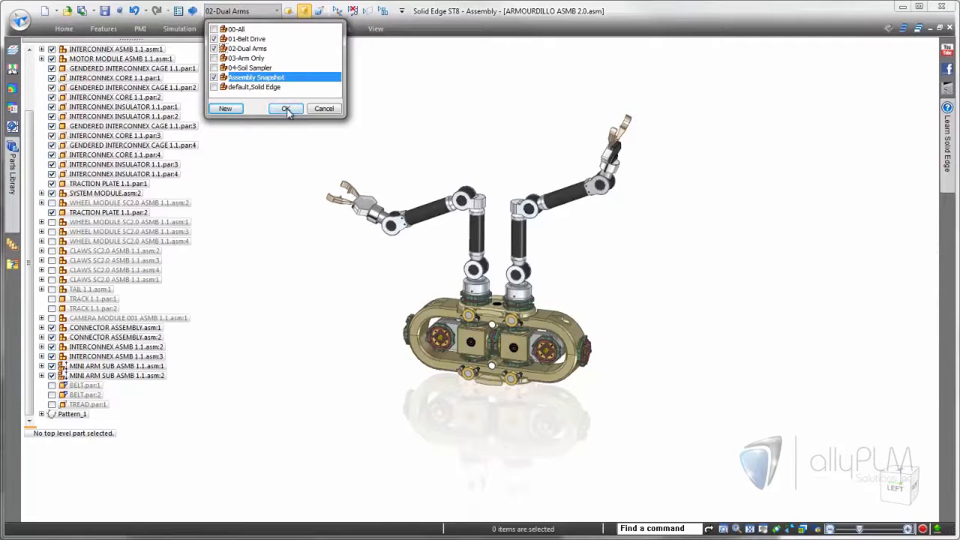
{"action": "left_click", "coordinate": [286, 109]}
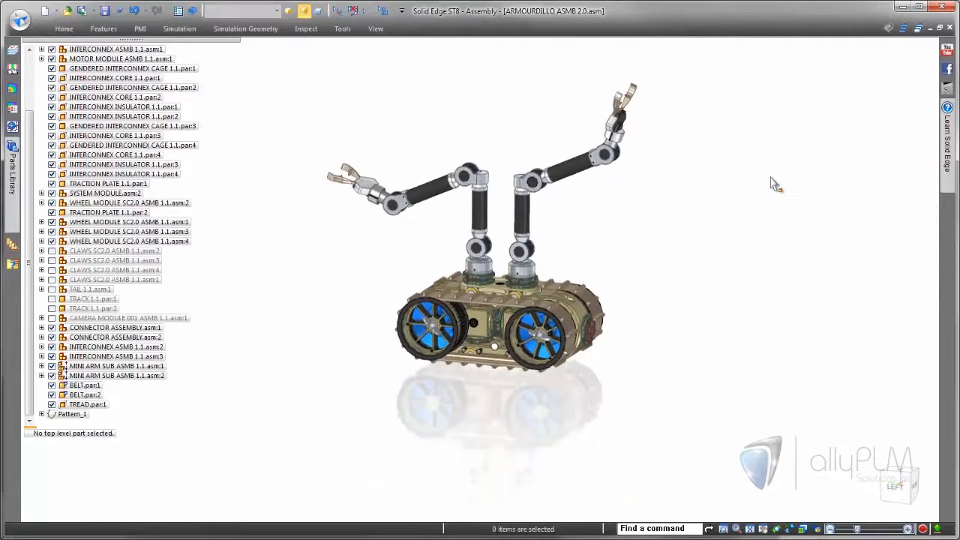
Create a motor animation of Variable Table 1 and 2 without analysis, using motor limits as duration, and set its update mode to Active Assembly.
{"action": "left_click", "coordinate": [63, 28]}
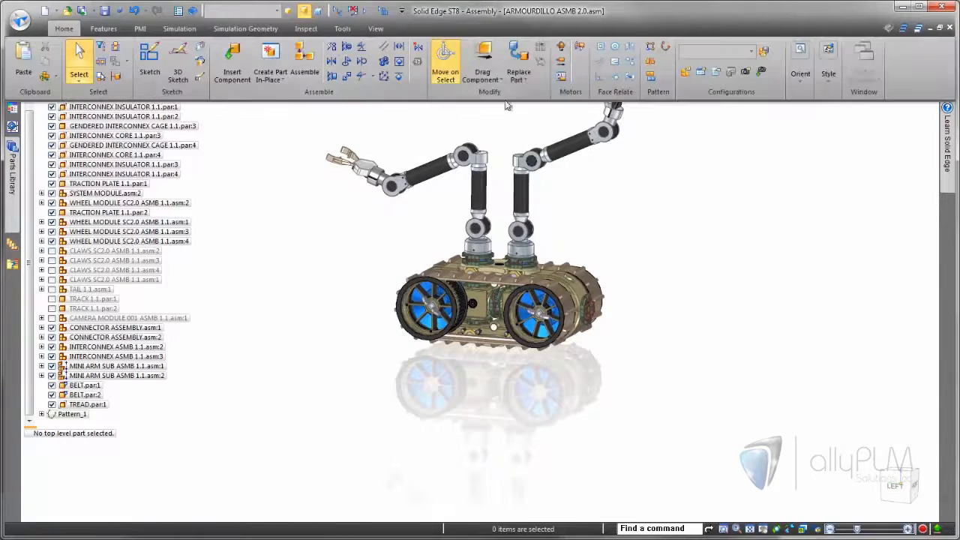
{"action": "left_click", "coordinate": [577, 44]}
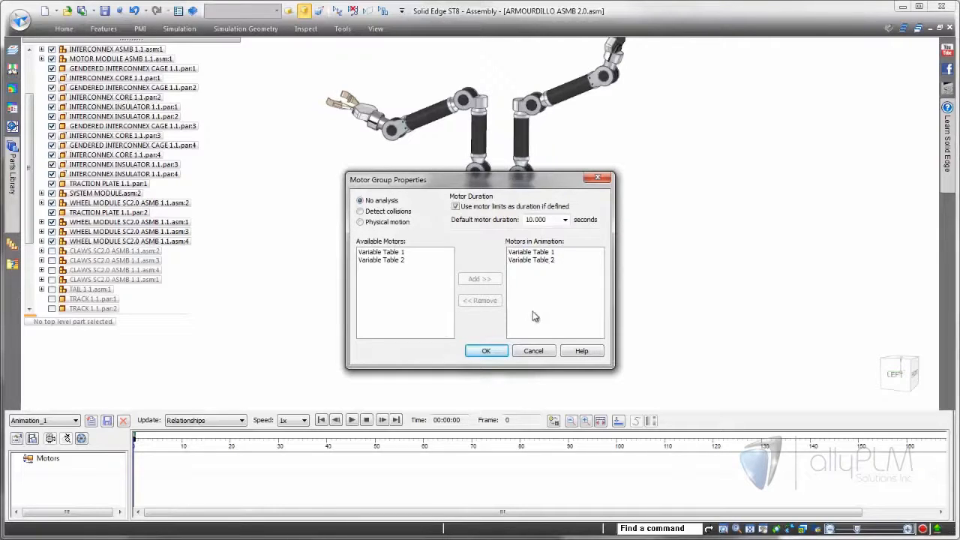
{"action": "left_click", "coordinate": [486, 350]}
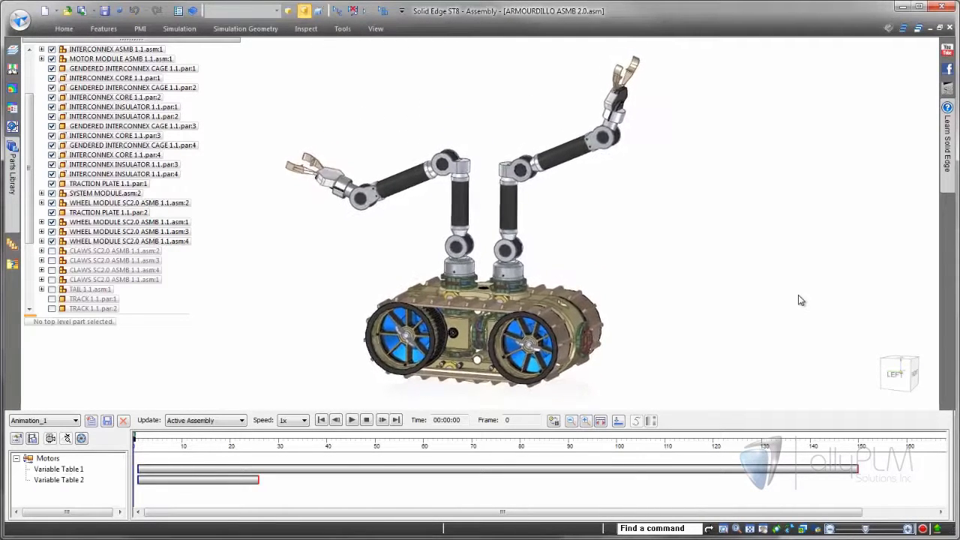
Copy the Variable Table 2 motor duration and place a mirrored copy just behind the original, starting at about frame 28.
{"action": "left_click", "coordinate": [224, 481]}
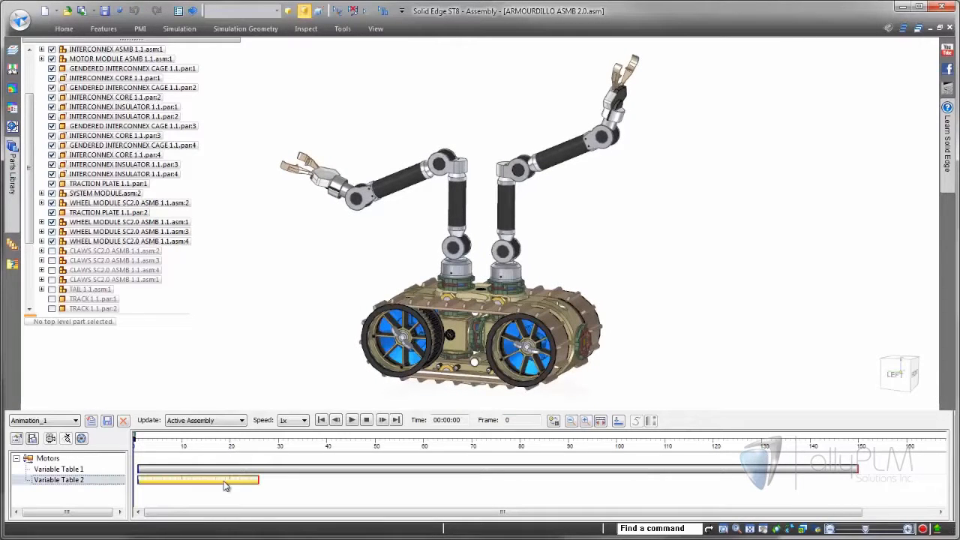
{"action": "right_click", "coordinate": [225, 485]}
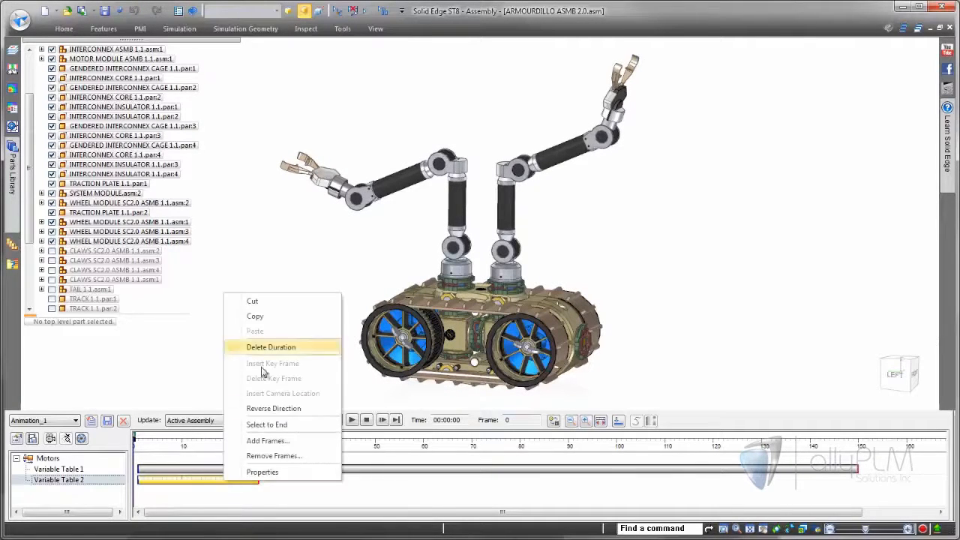
{"action": "left_click", "coordinate": [262, 317]}
{"action": "left_click", "coordinate": [274, 486]}
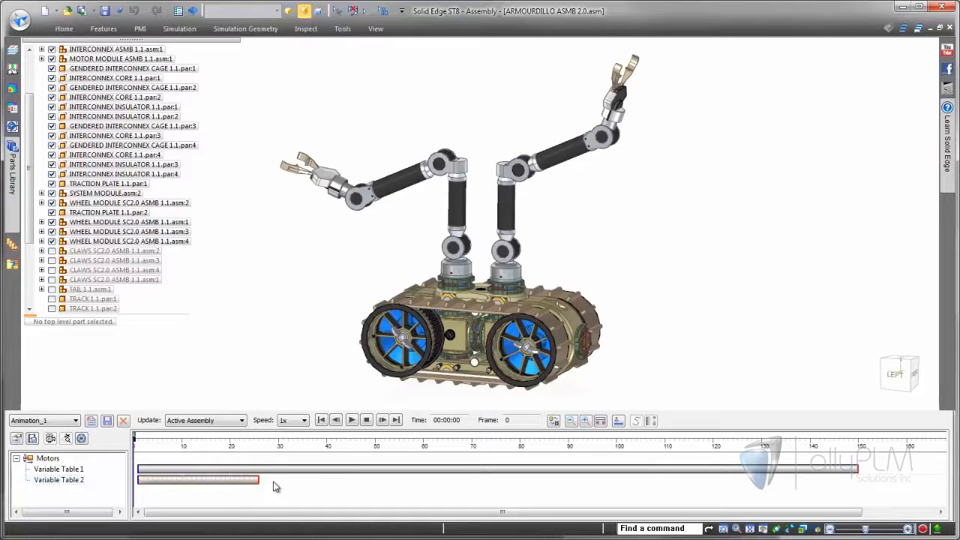
{"action": "right_click", "coordinate": [275, 484]}
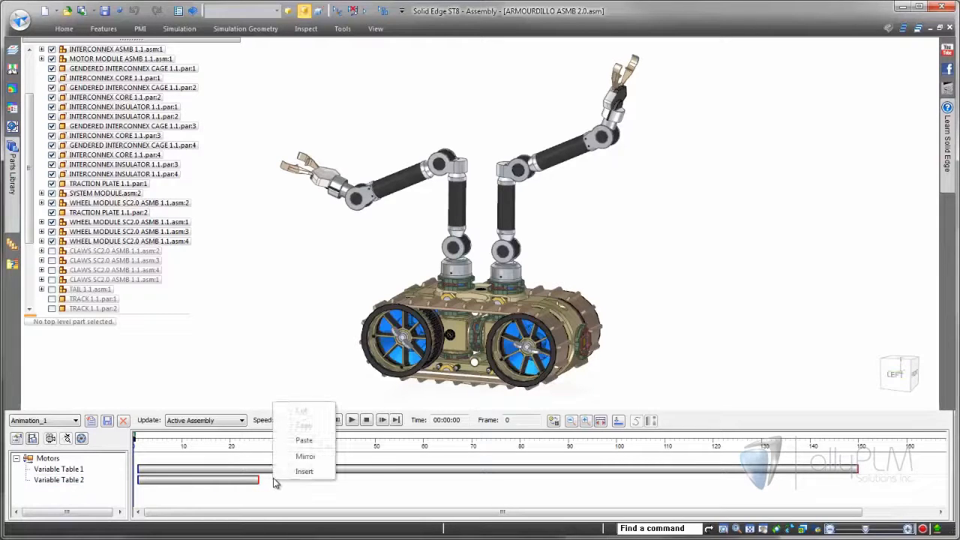
{"action": "left_click", "coordinate": [312, 454]}
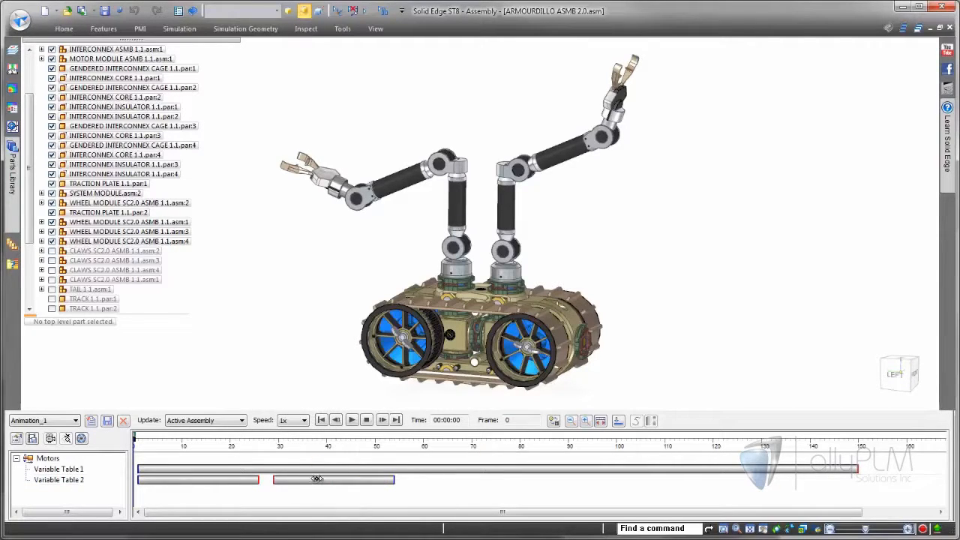
{"action": "left_click_drag", "start_coordinate": [316, 479], "coordinate": [313, 483]}
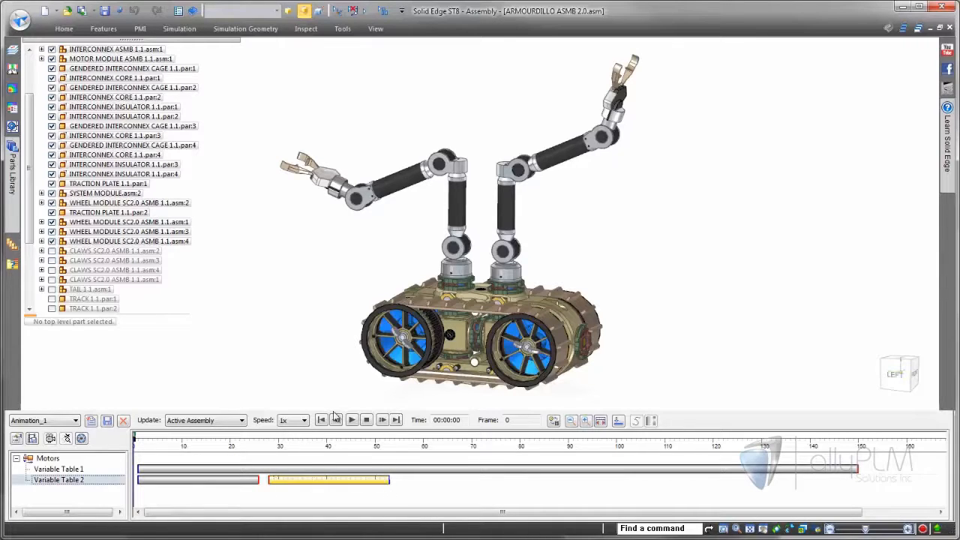
{"action": "left_click", "coordinate": [401, 485]}
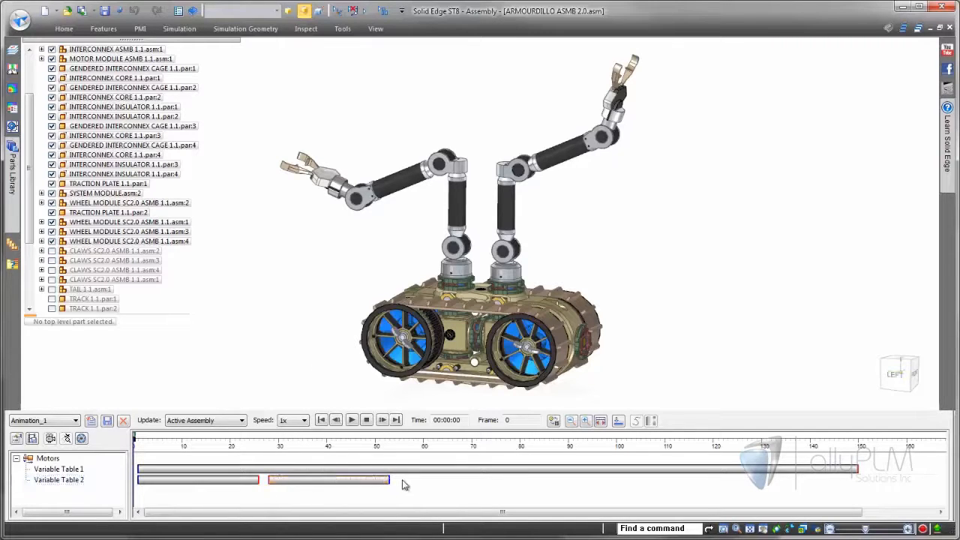
Play the combined belt drive and arm lift animation and pause it.
{"action": "left_click", "coordinate": [351, 421]}
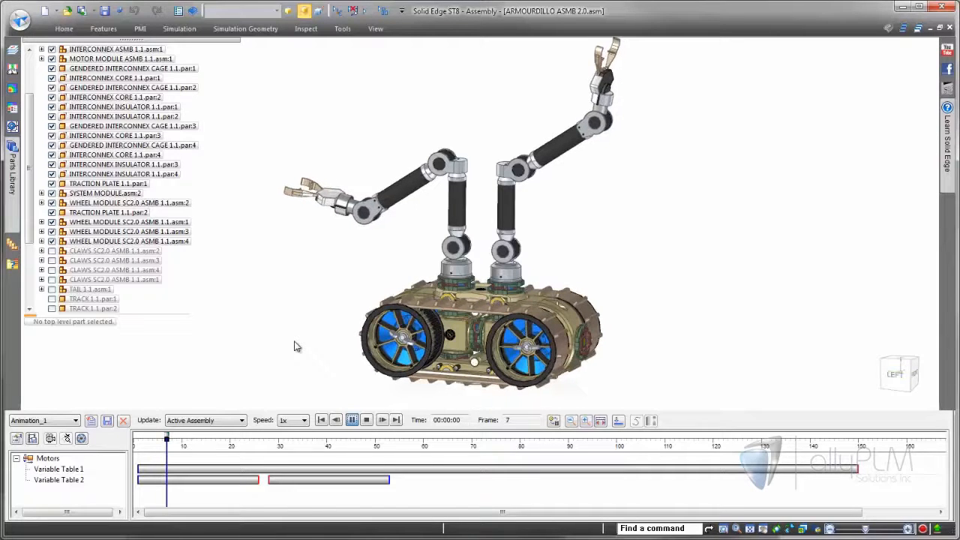
{"action": "left_click", "coordinate": [352, 420]}
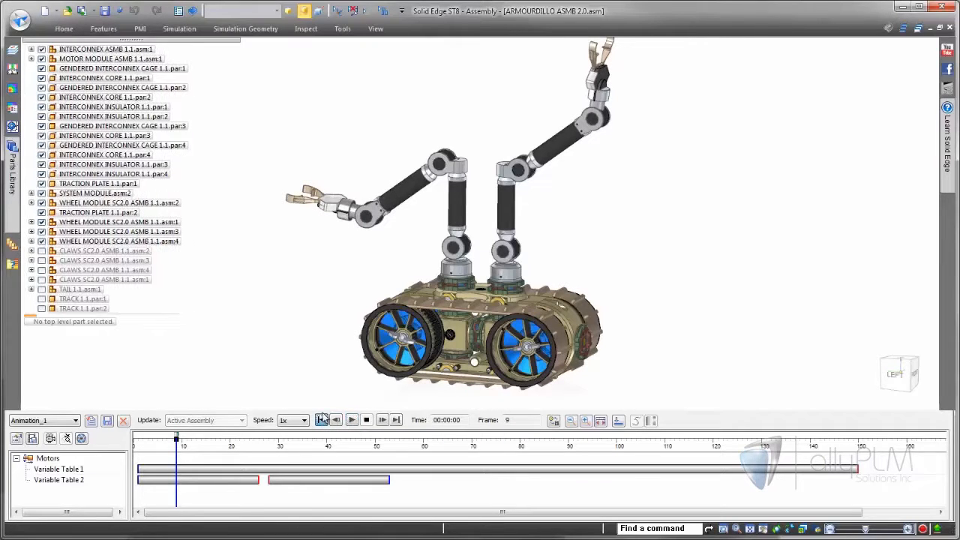
Rewind the animation to its start and examine the movie file formats offered for saving it, leaving without saving.
{"action": "left_click", "coordinate": [321, 420]}
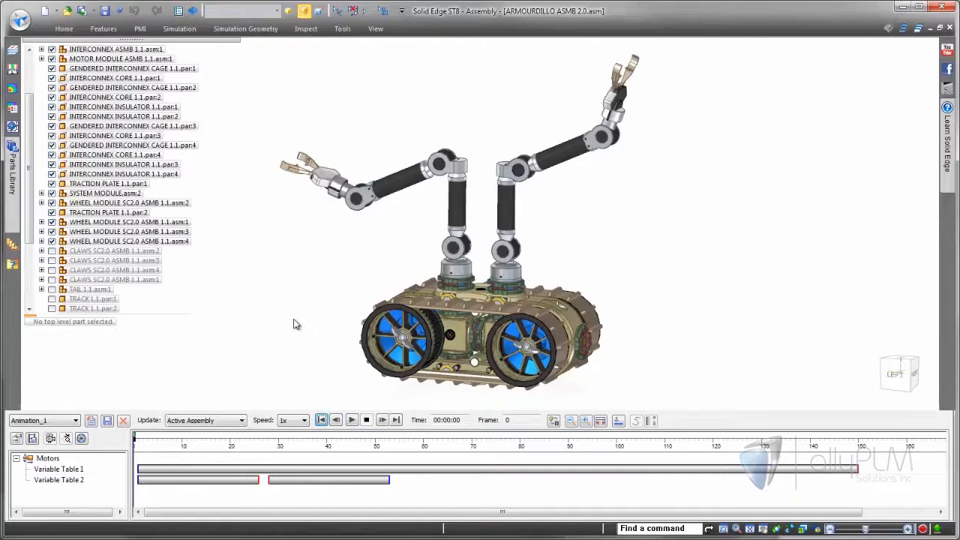
{"action": "left_click", "coordinate": [32, 438]}
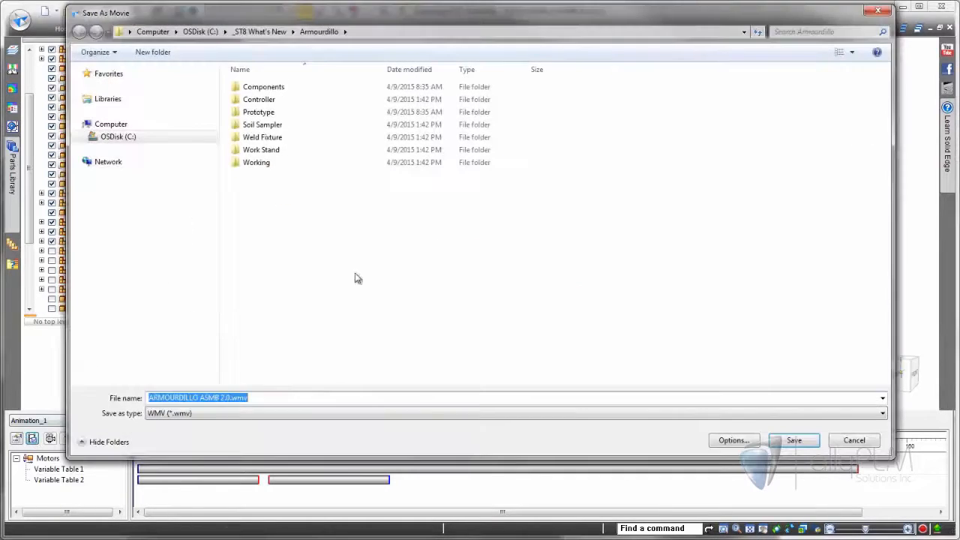
{"action": "left_click", "coordinate": [877, 413]}
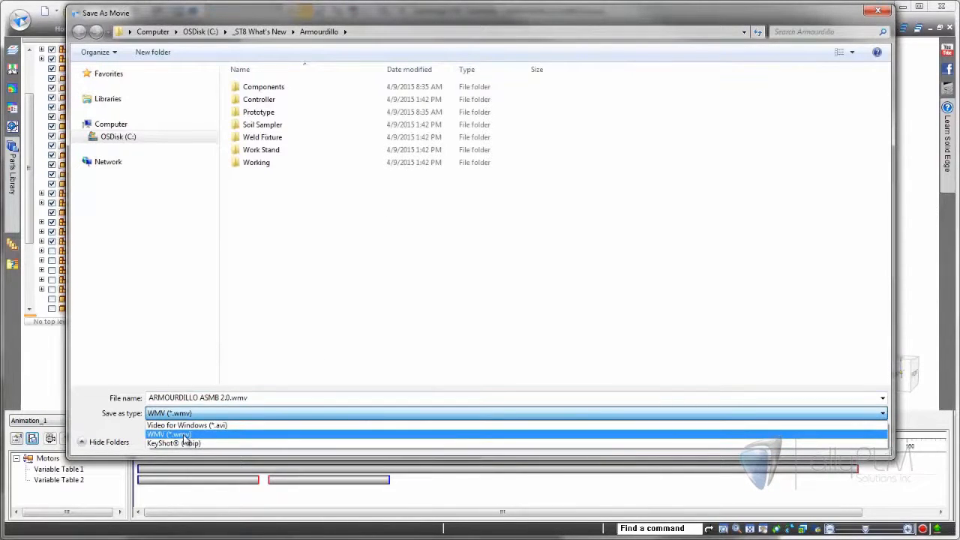
{"action": "left_click", "coordinate": [184, 435]}
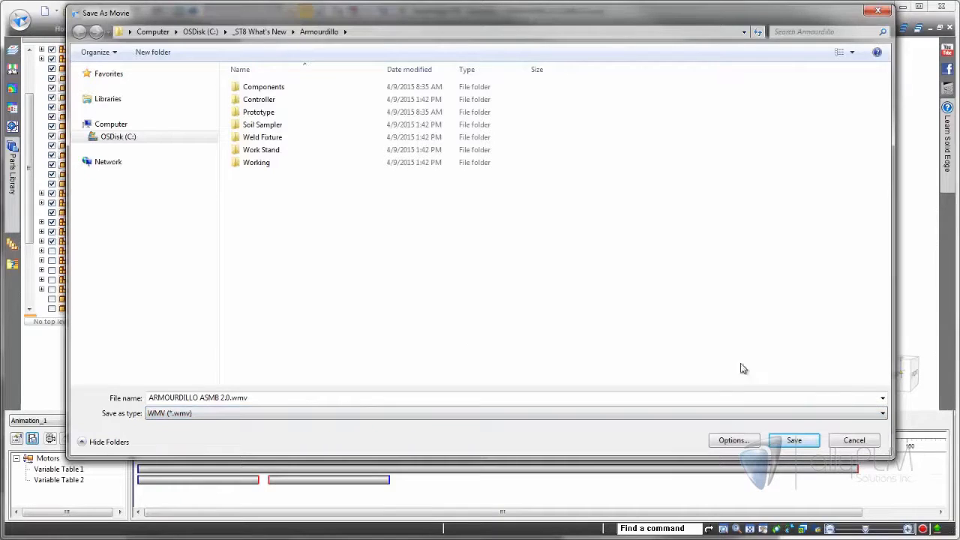
{"action": "left_click", "coordinate": [857, 440]}
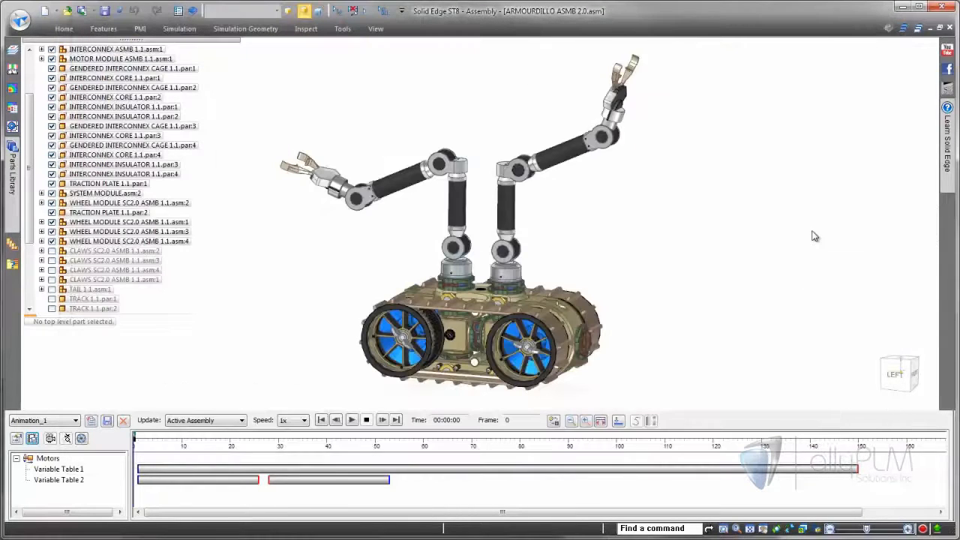
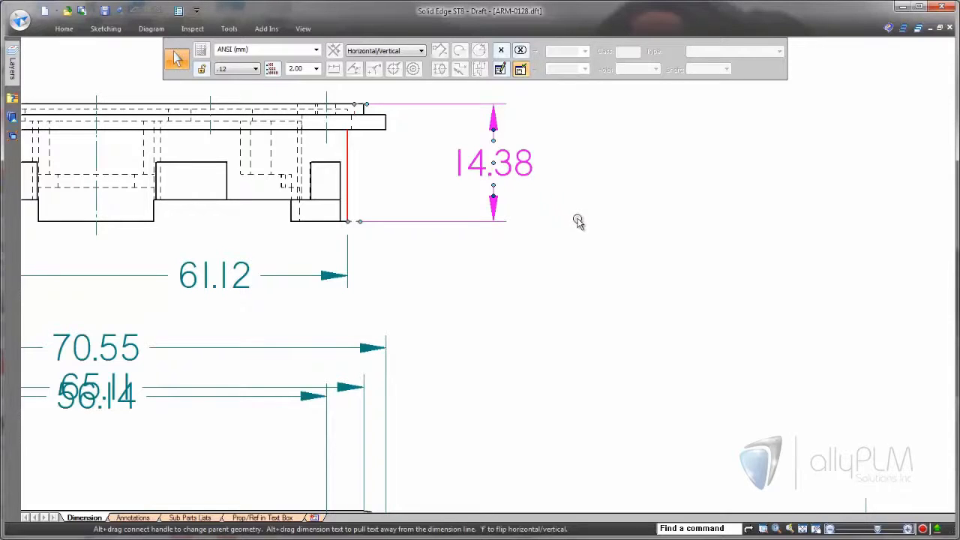
Shorten both projection lines of the 14.38 height dimension so they start clear of the part's outline.
{"action": "left_click_drag", "start_coordinate": [359, 222], "coordinate": [398, 220]}
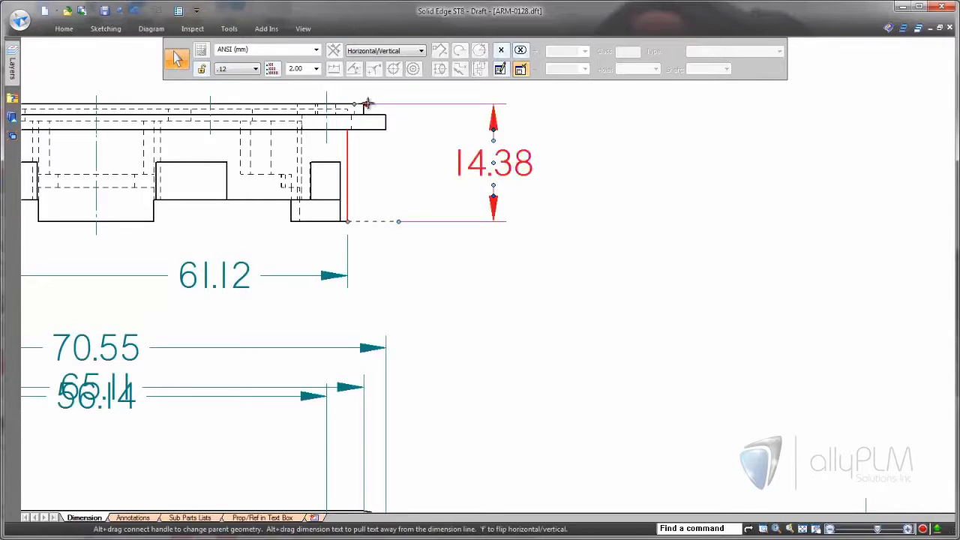
{"action": "left_click_drag", "start_coordinate": [366, 105], "coordinate": [402, 102]}
{"action": "left_click", "coordinate": [406, 170]}
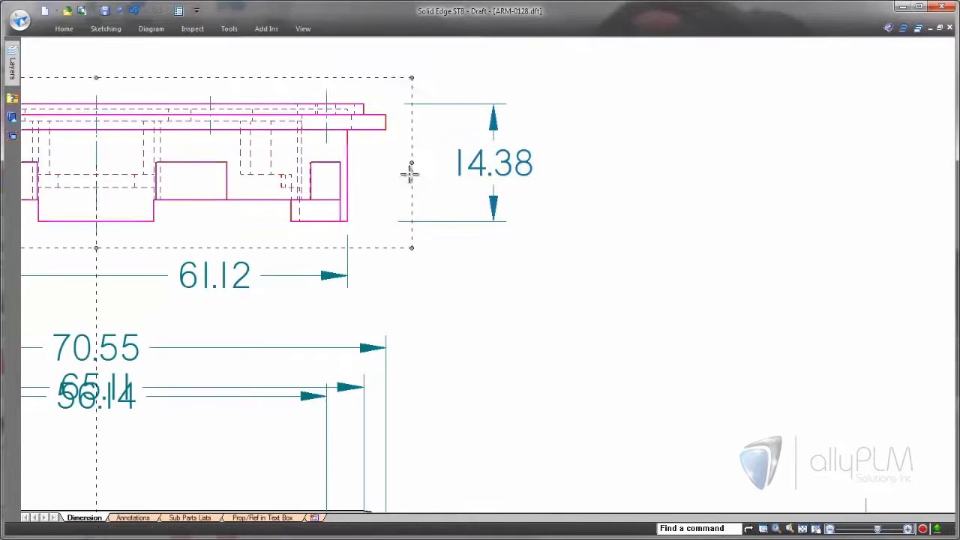
{"action": "left_click", "coordinate": [502, 297]}
Centre the text of the 61.12 width dimension between its projection lines below the upper view.
{"action": "mouse_move", "coordinate": [495, 306]}
{"action": "middle_mouse_down"}
{"action": "mouse_move", "coordinate": [478, 300]}
{"action": "mouse_move", "coordinate": [793, 291]}
{"action": "middle_mouse_up"}
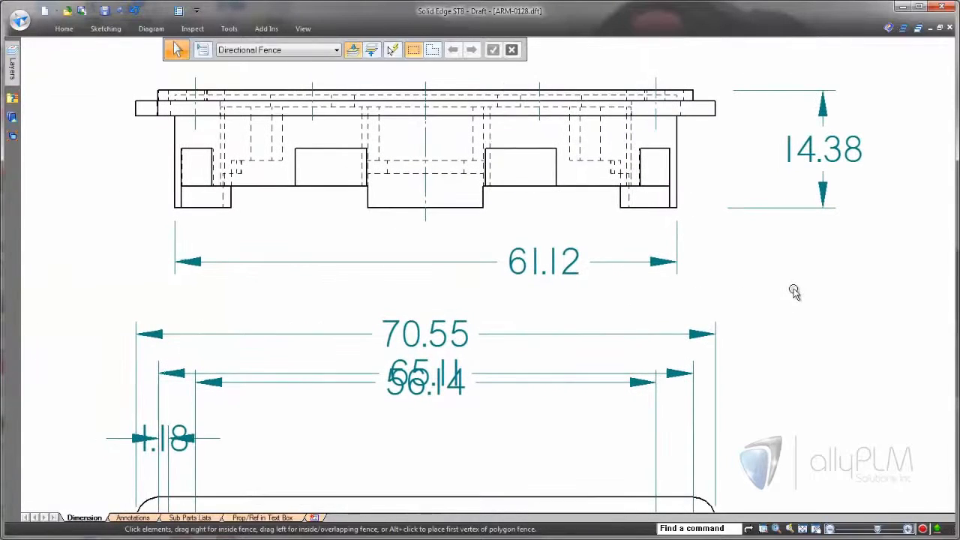
{"action": "left_click", "coordinate": [575, 279]}
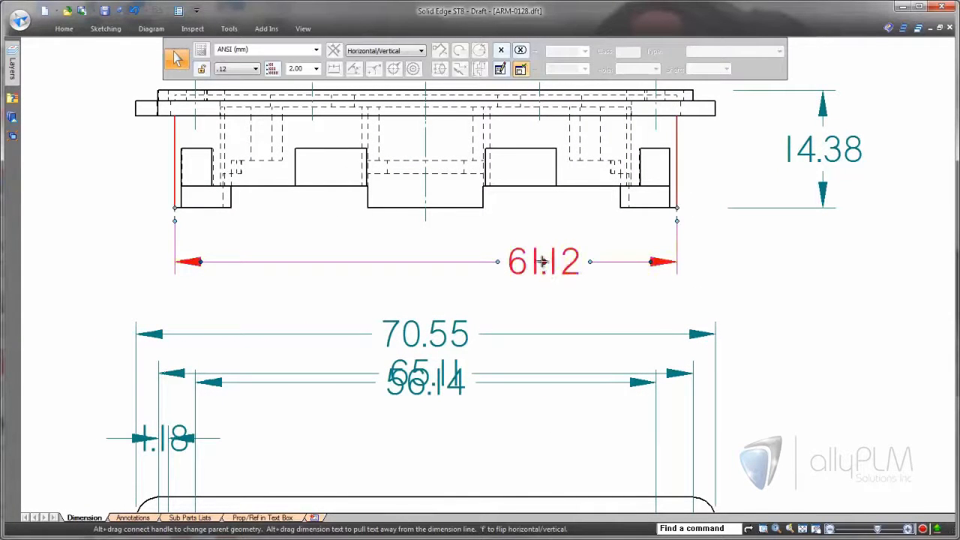
{"action": "left_click_drag", "start_coordinate": [543, 261], "coordinate": [427, 259]}
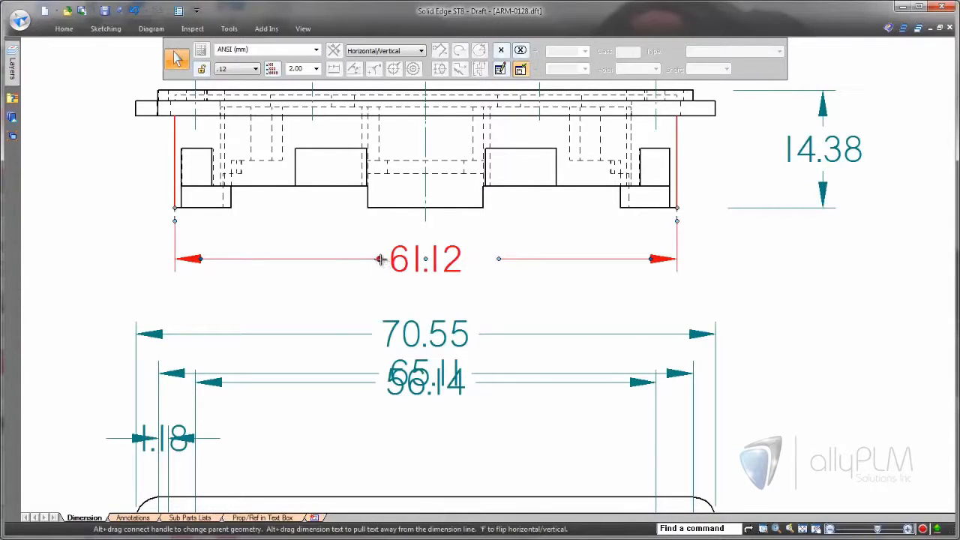
{"action": "left_click", "coordinate": [516, 287]}
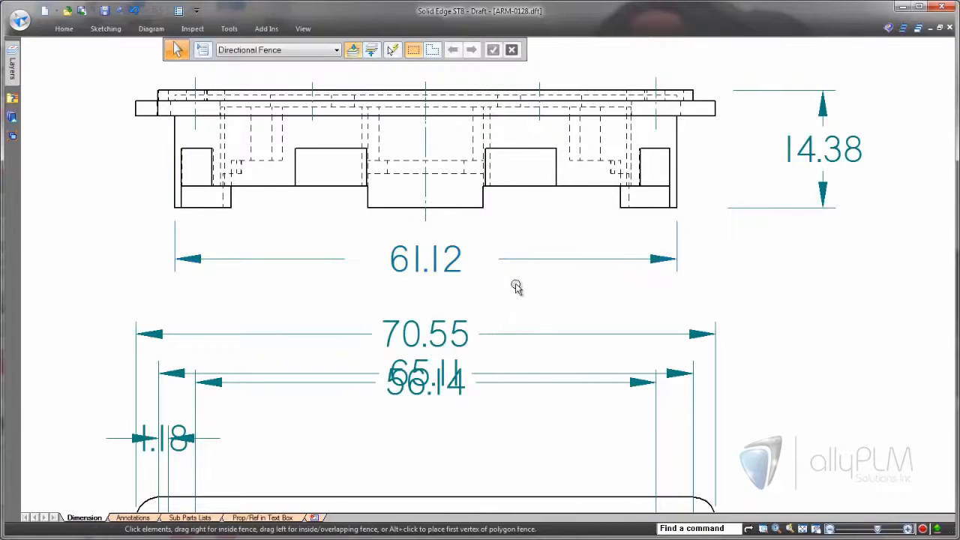
Move the 56.14 hole-spacing dimension down, clear of the 65.11 dimension text above it.
{"action": "middle_click_drag", "start_coordinate": [477, 449], "coordinate": [558, 336]}
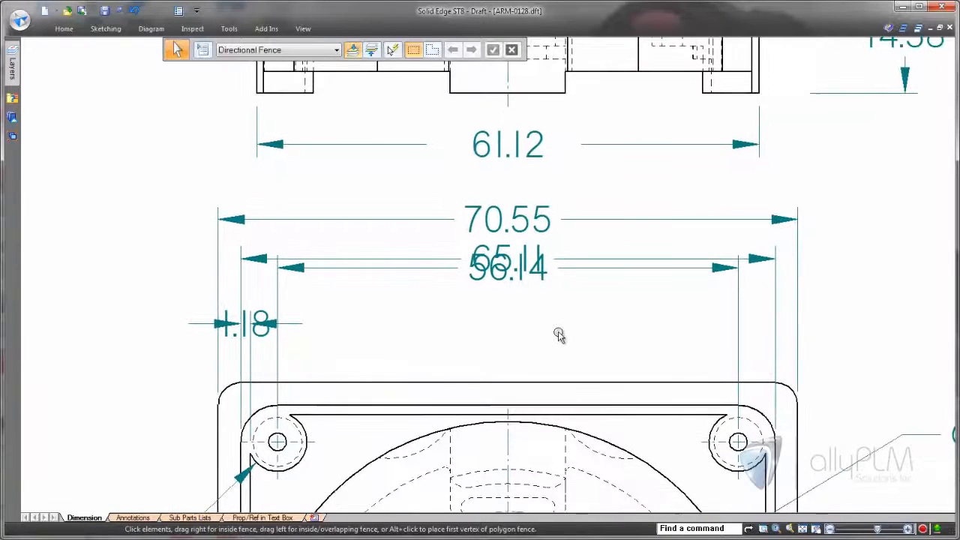
{"action": "left_click", "coordinate": [498, 291]}
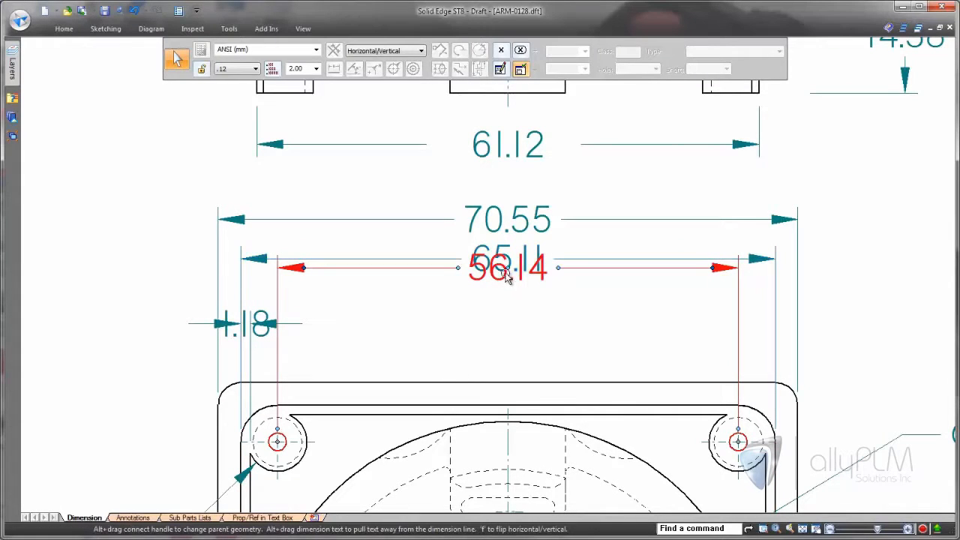
{"action": "left_click_drag", "start_coordinate": [507, 268], "coordinate": [507, 308]}
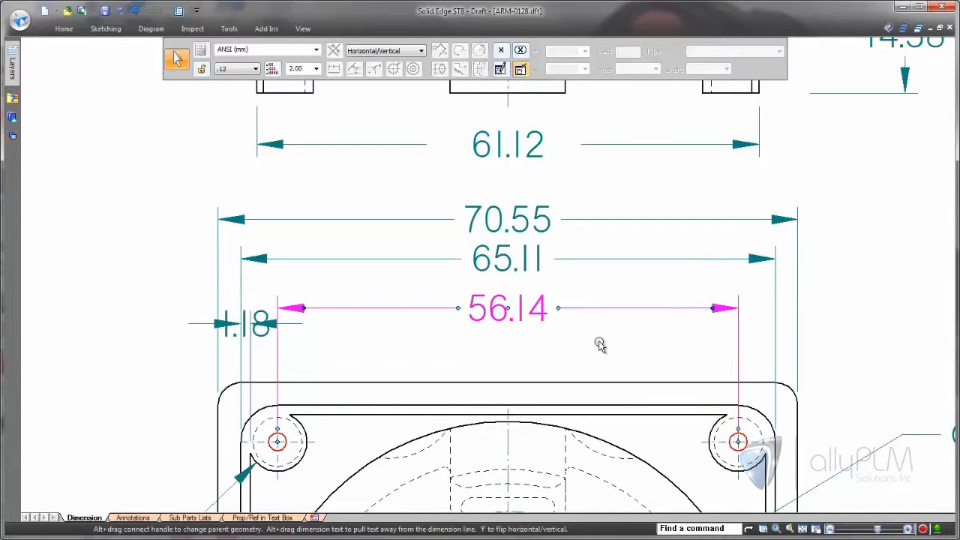
Try a jog in the right projection line of the 56.14 dimension and pull the line straight again.
{"action": "left_click", "coordinate": [738, 346], "text": "alt"}
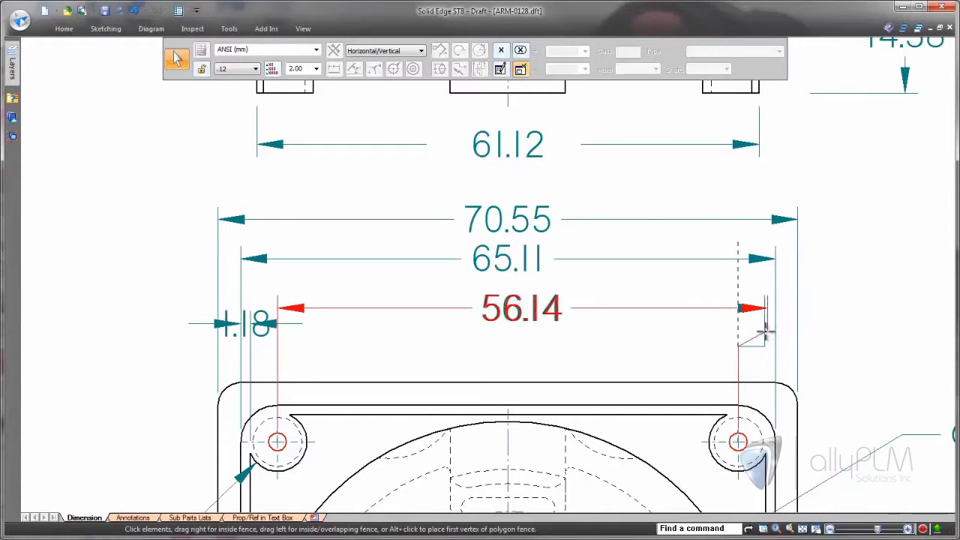
{"action": "left_click_drag", "start_coordinate": [760, 333], "coordinate": [738, 338]}
{"action": "left_click", "coordinate": [651, 371]}
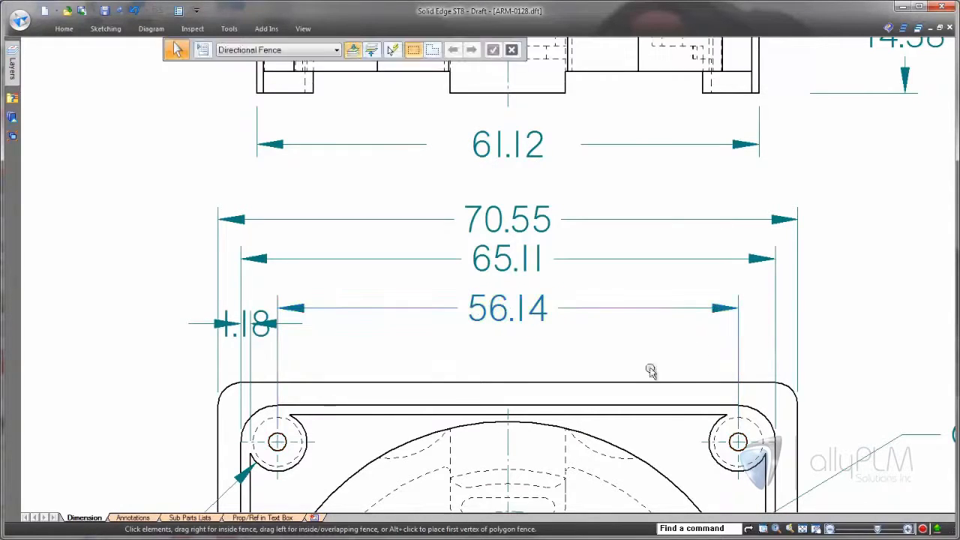
Move the 1.18 dimension lower and place its text outside the projection lines, left of the arrows.
{"action": "left_click", "coordinate": [228, 328]}
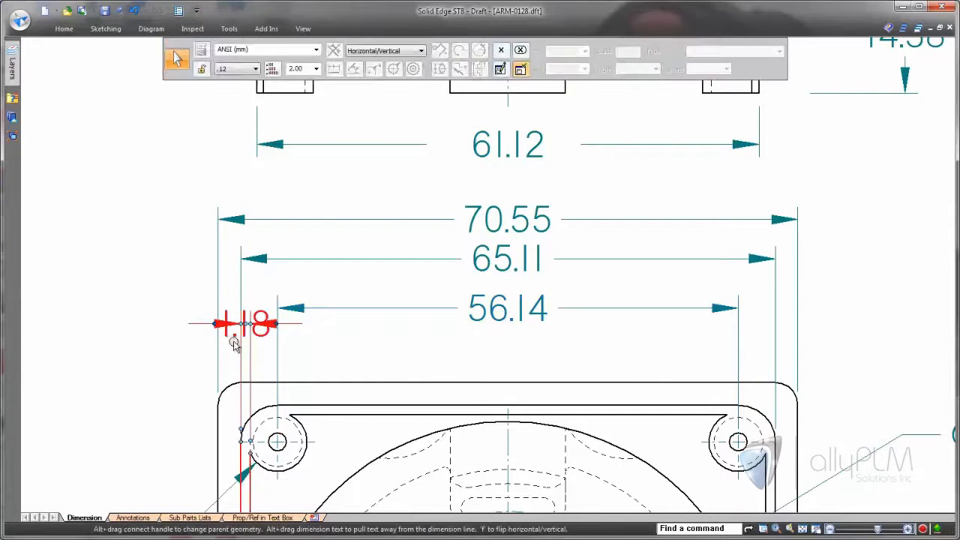
{"action": "left_click_drag", "start_coordinate": [247, 324], "coordinate": [170, 348]}
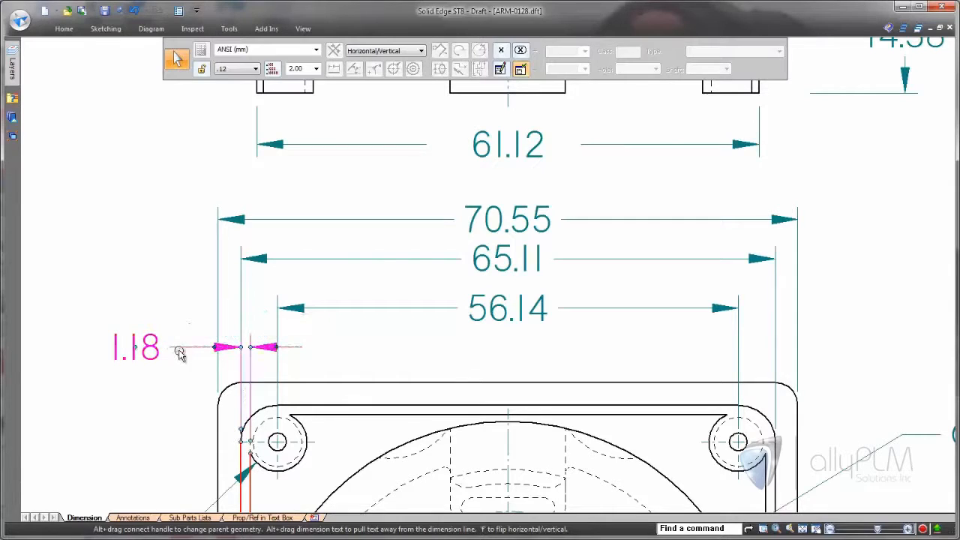
{"action": "left_click", "coordinate": [375, 348]}
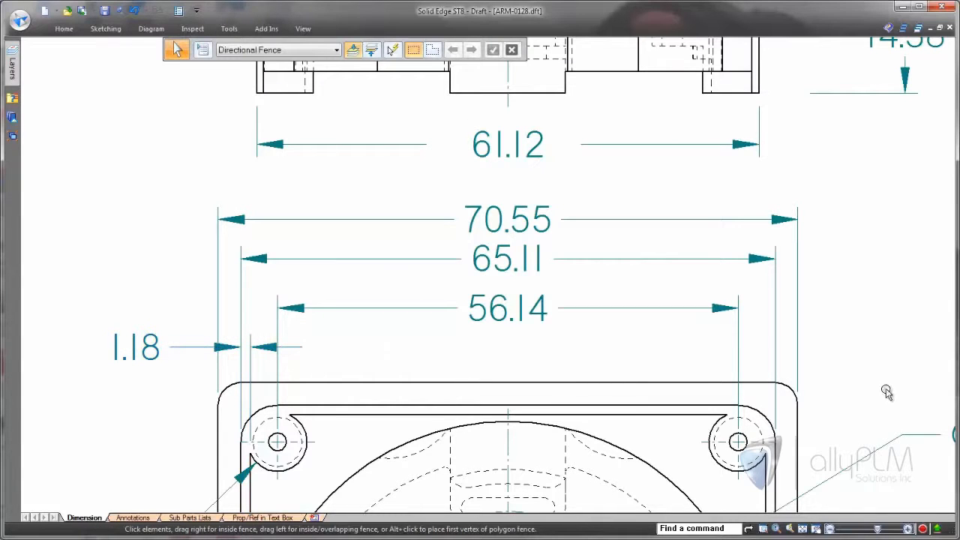
Move the Ø 61.12 diameter callout slightly up and outward from the large circle.
{"action": "middle_click_drag", "start_coordinate": [885, 392], "coordinate": [453, 270]}
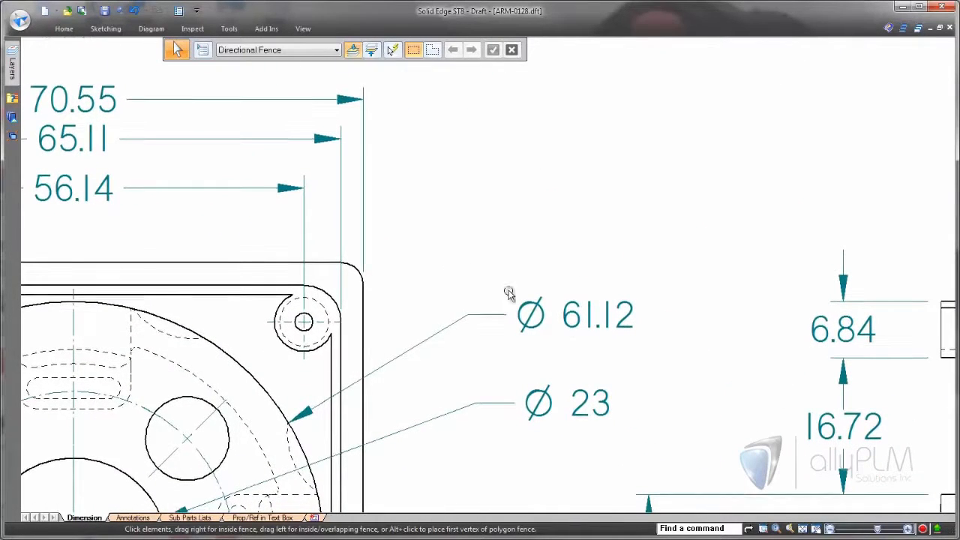
{"action": "left_click", "coordinate": [569, 330]}
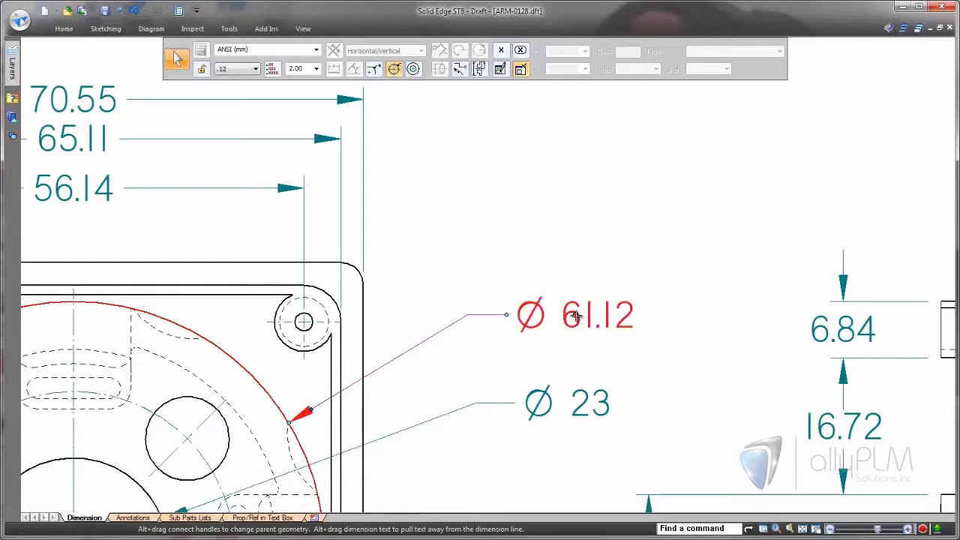
{"action": "left_click_drag", "start_coordinate": [574, 315], "coordinate": [535, 294]}
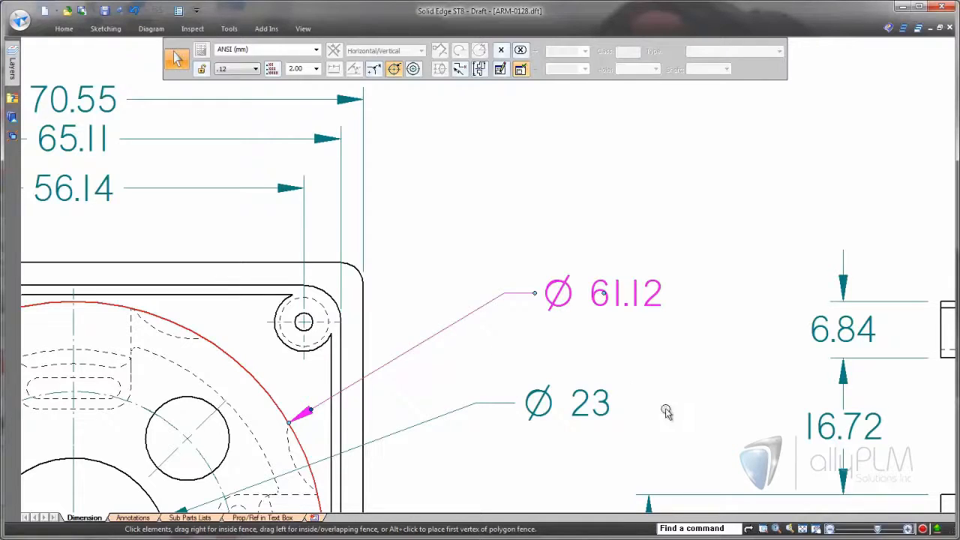
Shorten only the bottom projection line of the lower 6.84 dimension in the side view, back to near its text.
{"action": "mouse_move", "coordinate": [717, 452]}
{"action": "middle_mouse_down"}
{"action": "mouse_move", "coordinate": [568, 280]}
{"action": "mouse_move", "coordinate": [567, 212]}
{"action": "middle_mouse_up"}
{"action": "scroll", "coordinate": [565, 222], "scroll_direction": "down", "scroll_amount": 2}
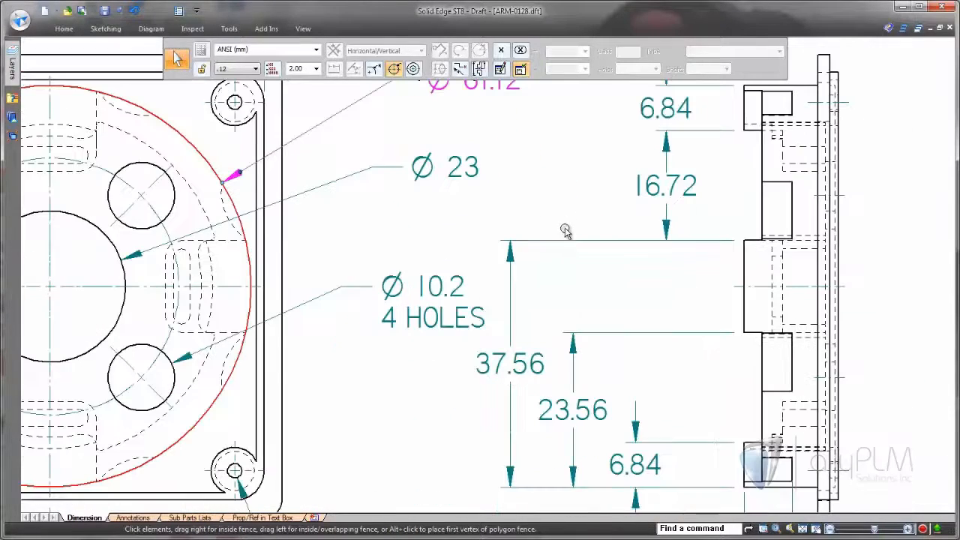
{"action": "middle_click_drag", "start_coordinate": [649, 390], "coordinate": [657, 293]}
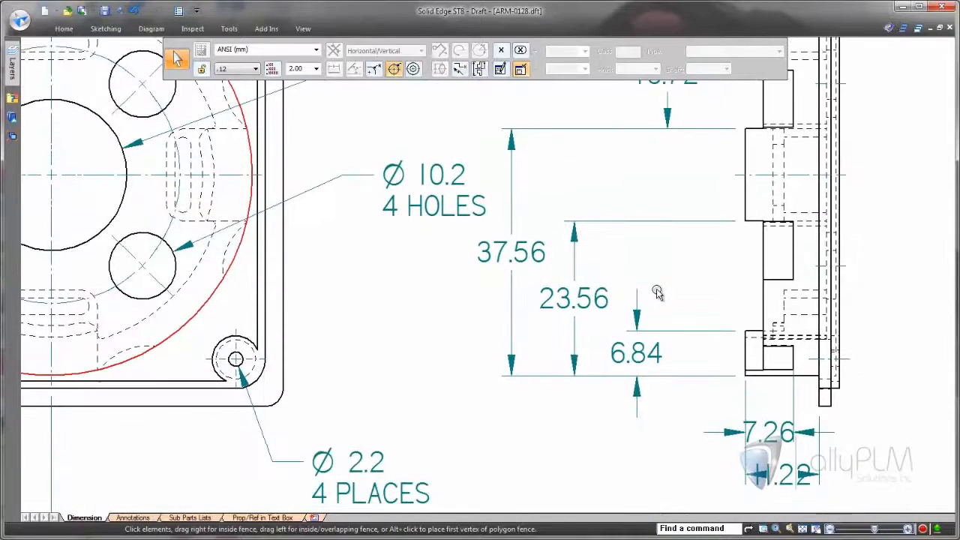
{"action": "left_click", "coordinate": [651, 351]}
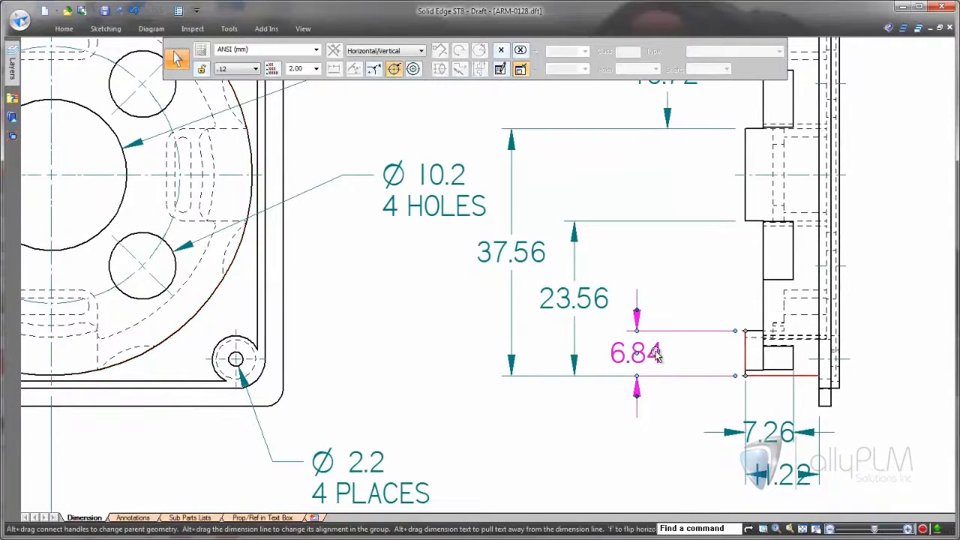
{"action": "left_click", "coordinate": [596, 306]}
{"action": "left_click", "coordinate": [543, 263]}
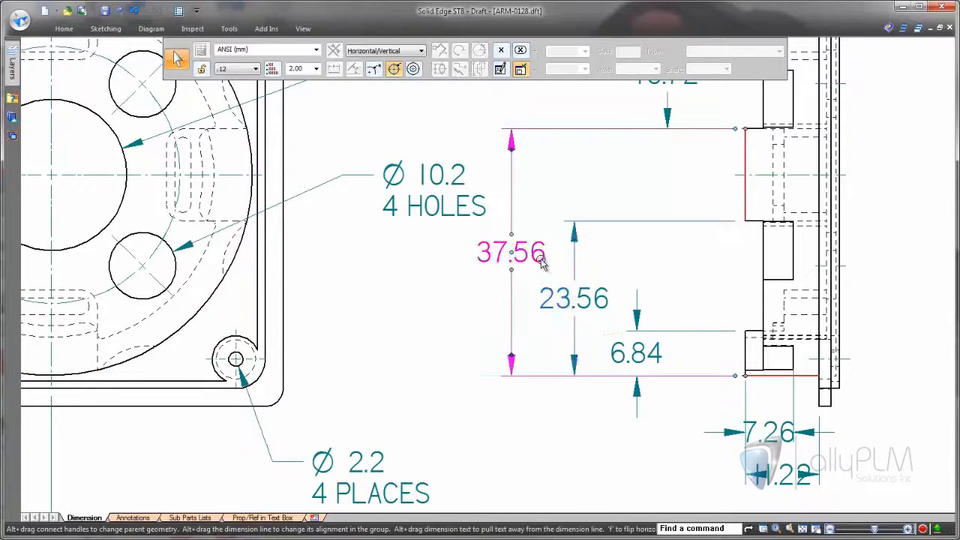
{"action": "left_click", "coordinate": [658, 352]}
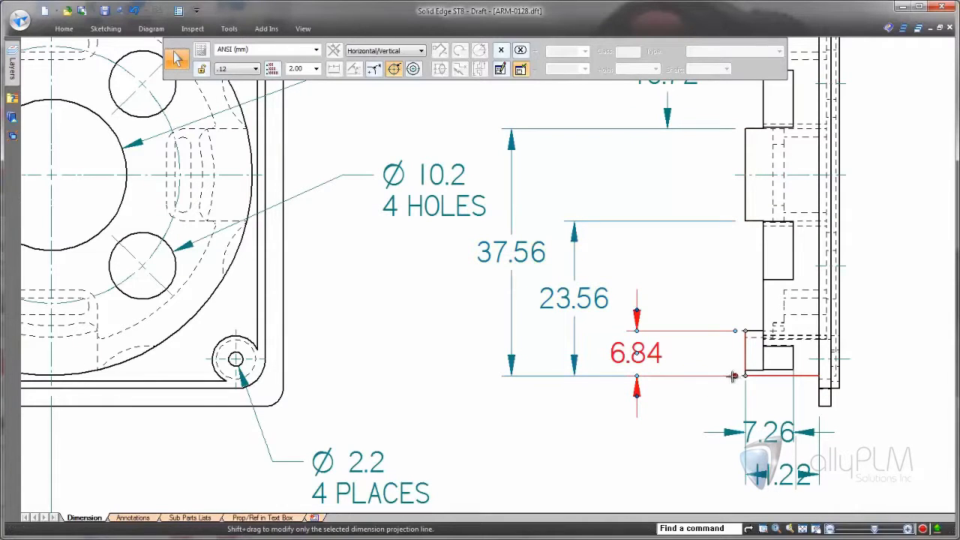
{"action": "left_click_drag", "start_coordinate": [734, 377], "coordinate": [675, 380]}
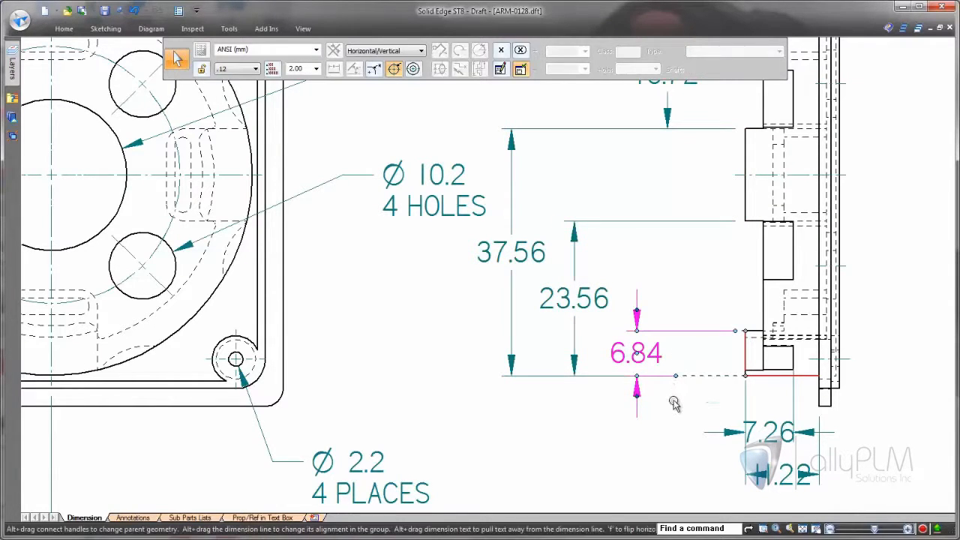
{"action": "key", "text": "Escape"}
Select the 6.84, 23.56 and 37.56 dimensions one after another to examine their bottom projection lines, and clear the selection.
{"action": "left_click", "coordinate": [639, 363]}
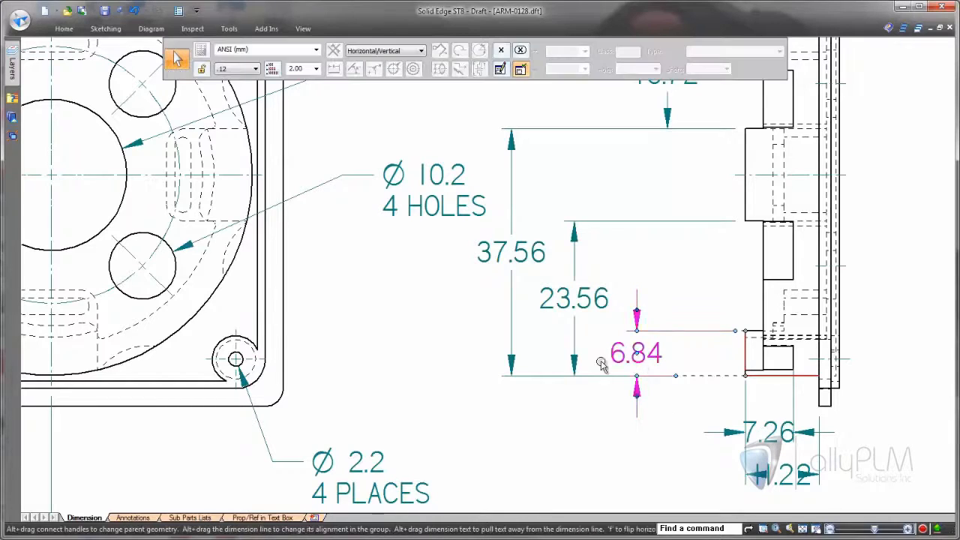
{"action": "left_click", "coordinate": [582, 300]}
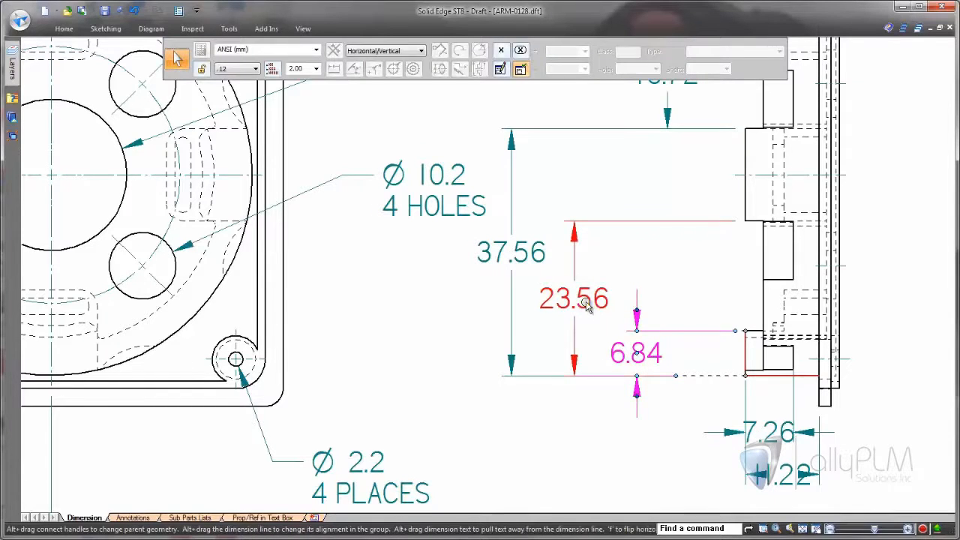
{"action": "left_click", "coordinate": [525, 250]}
{"action": "key", "text": "Escape"}
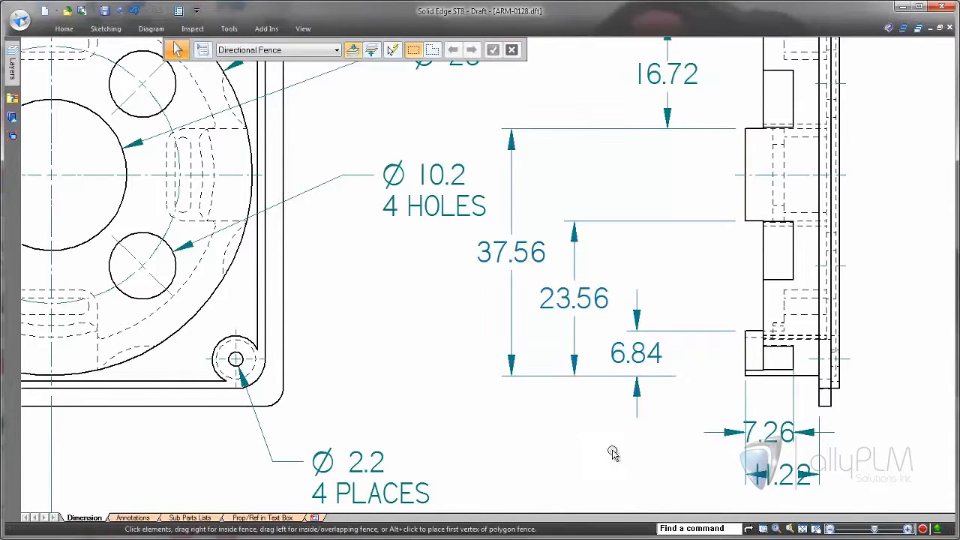
Move the 7.26 dimension slightly lower and place its text outside the projection lines, left of the arrows.
{"action": "middle_click_drag", "start_coordinate": [661, 465], "coordinate": [581, 376]}
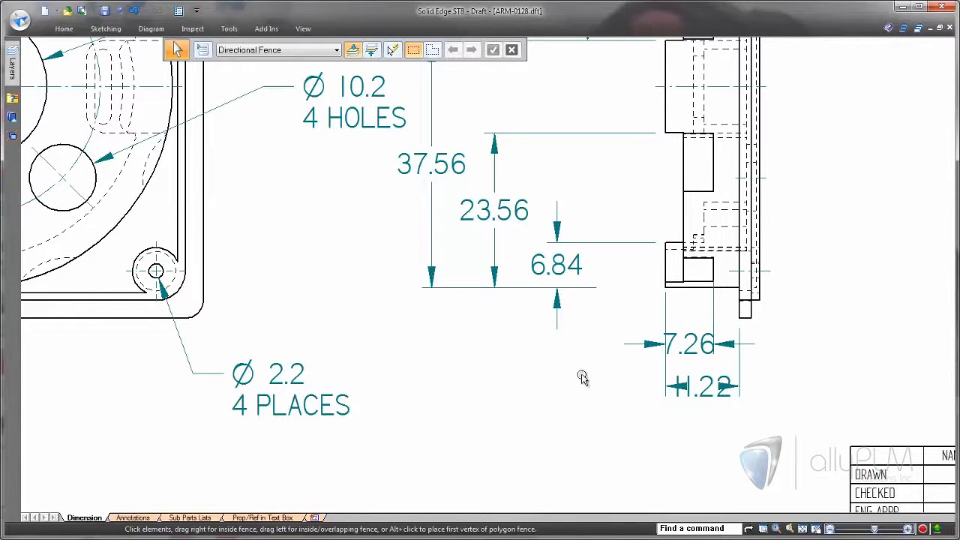
{"action": "middle_click_drag", "start_coordinate": [583, 377], "coordinate": [580, 374]}
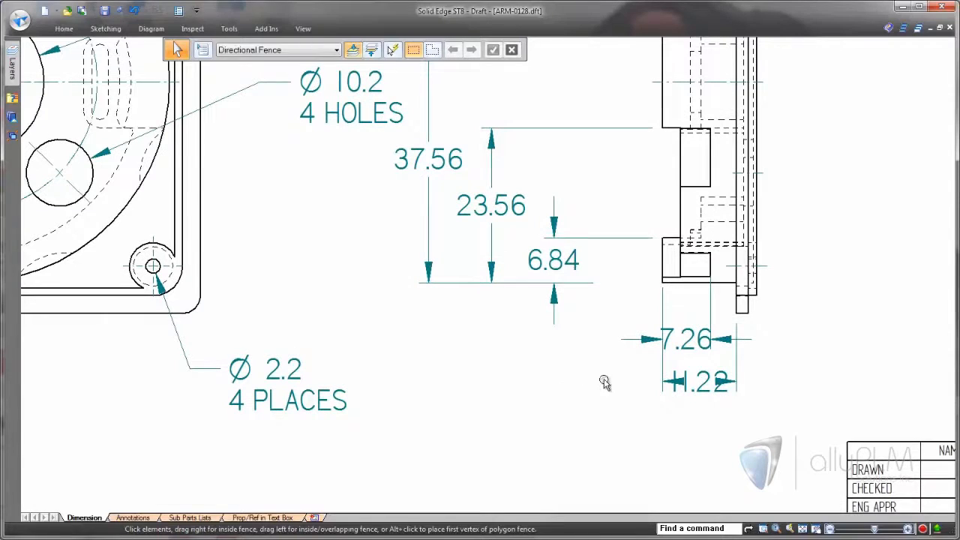
{"action": "left_click", "coordinate": [689, 345]}
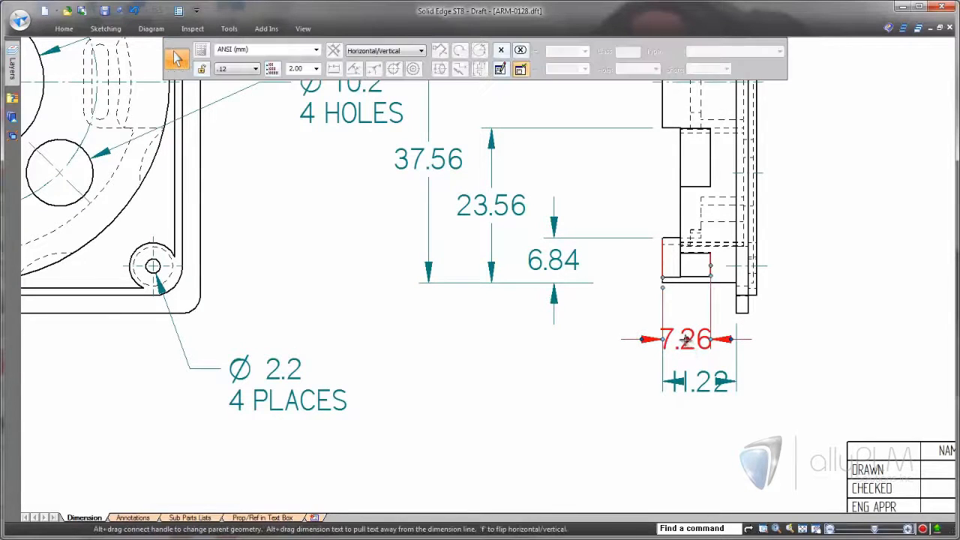
{"action": "left_click_drag", "start_coordinate": [685, 340], "coordinate": [634, 347]}
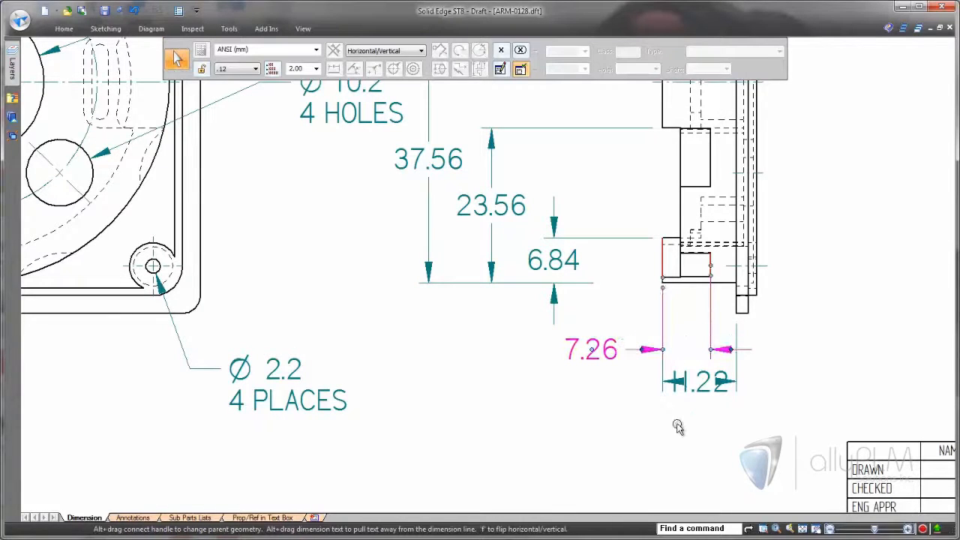
Flip the 11.22 dimension's arrows to the outside of its projection lines and move the dimension lower, farther from the 7.26 dimension.
{"action": "left_click", "coordinate": [701, 399]}
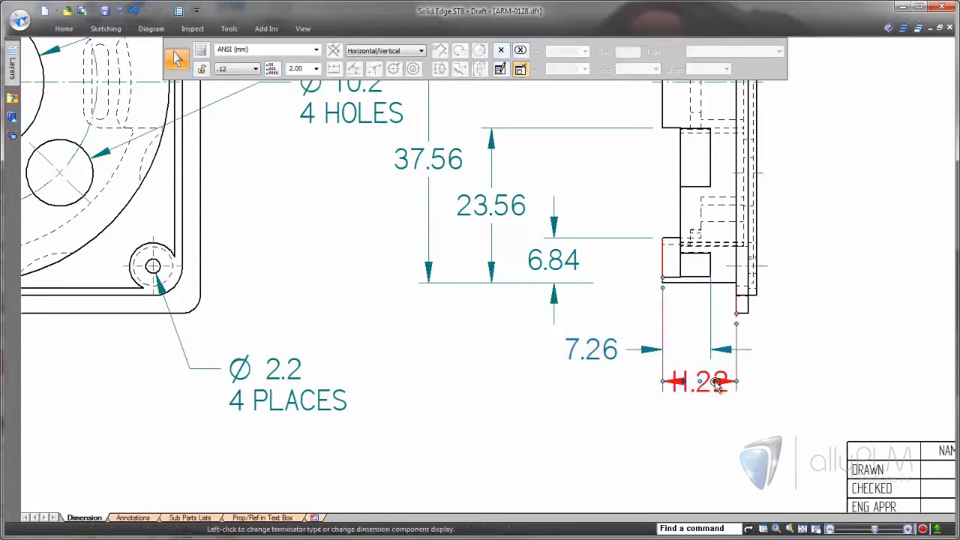
{"action": "left_click", "coordinate": [717, 384]}
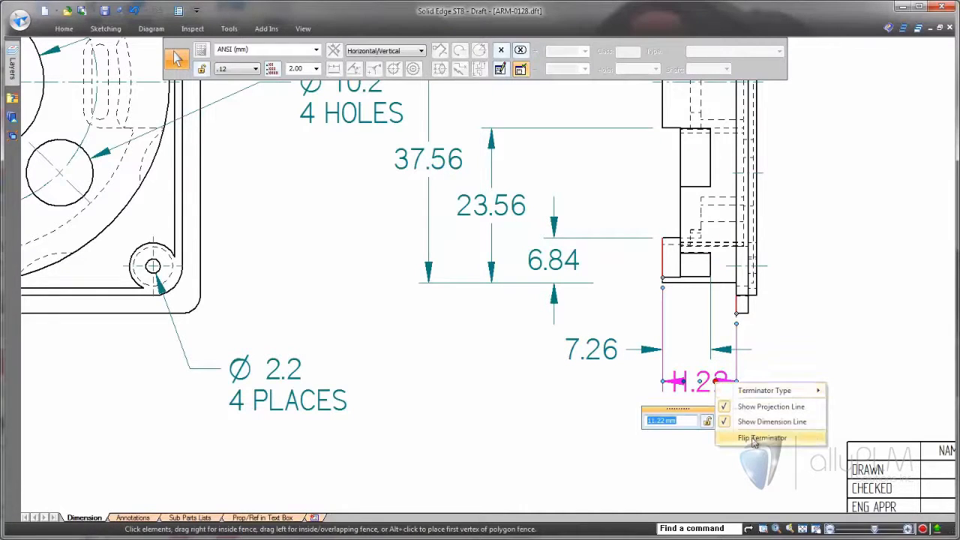
{"action": "left_click", "coordinate": [759, 438]}
{"action": "key", "text": "Escape"}
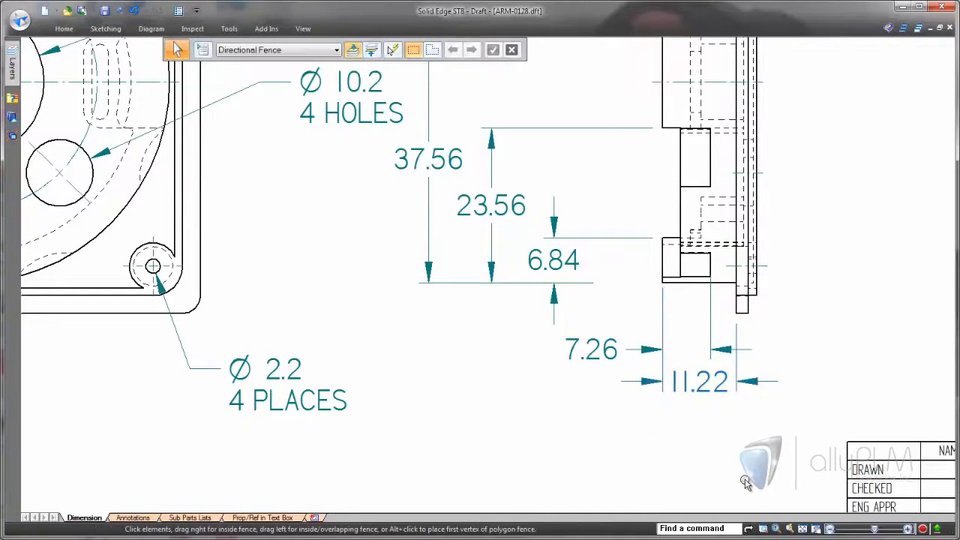
{"action": "left_click", "coordinate": [699, 384]}
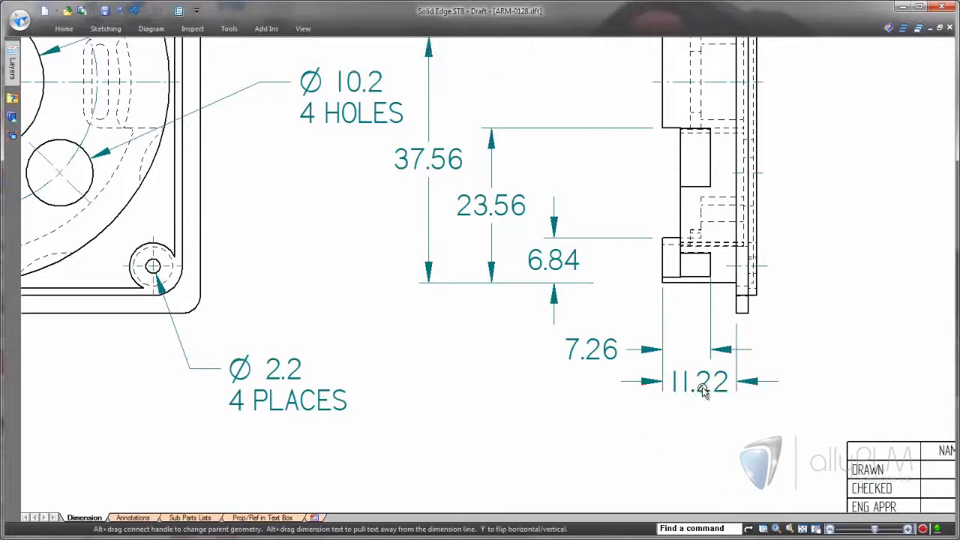
{"action": "left_click_drag", "start_coordinate": [699, 381], "coordinate": [699, 404]}
Change both terminators of the 11.22 dimension to Arrow (Hollow) and clear the selection.
{"action": "right_click", "coordinate": [644, 406]}
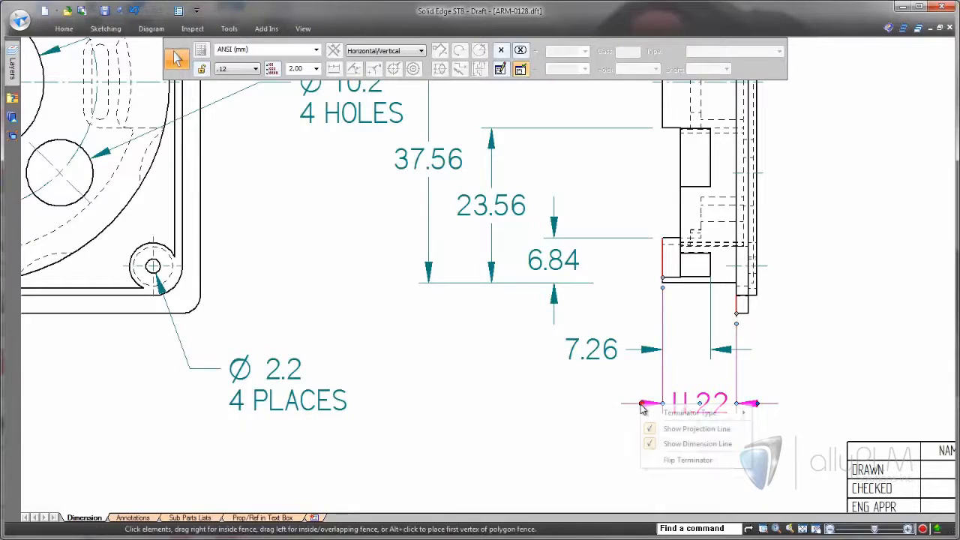
{"action": "mouse_move", "coordinate": [699, 413]}
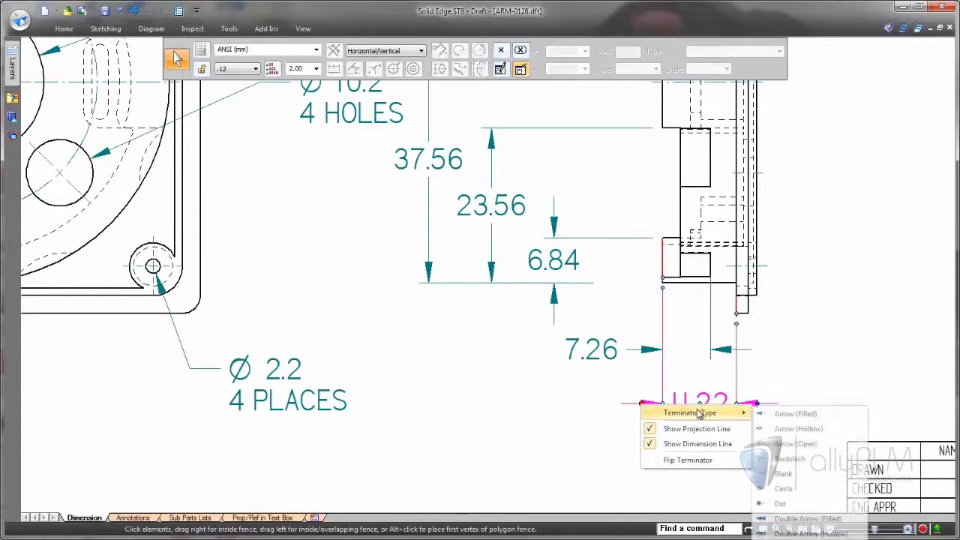
{"action": "left_click", "coordinate": [798, 428]}
{"action": "right_click", "coordinate": [759, 406]}
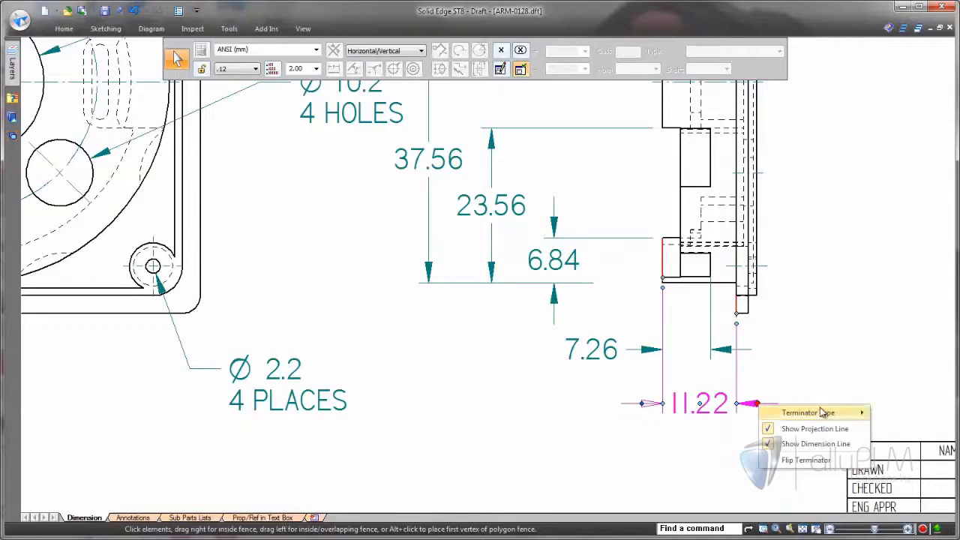
{"action": "mouse_move", "coordinate": [848, 413]}
{"action": "left_click", "coordinate": [894, 433]}
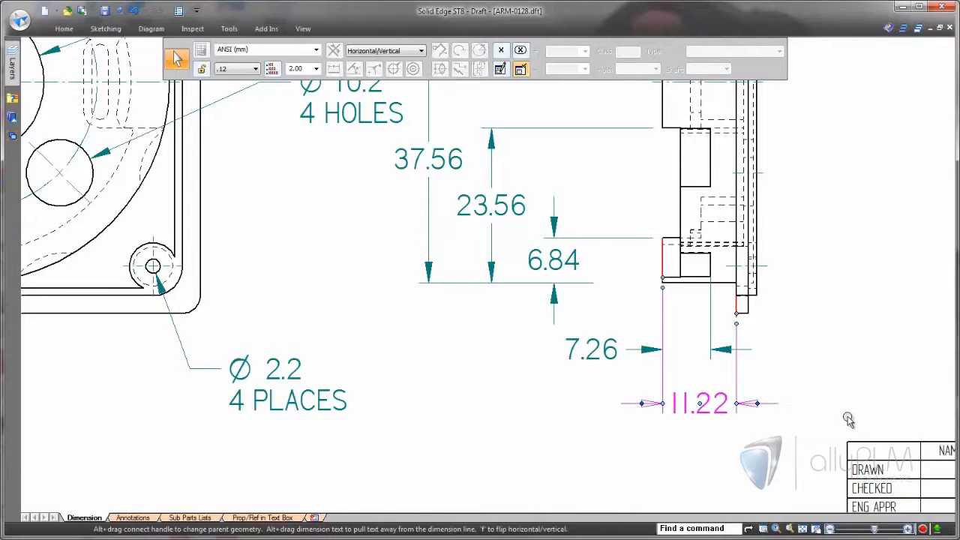
{"action": "left_click", "coordinate": [791, 447]}
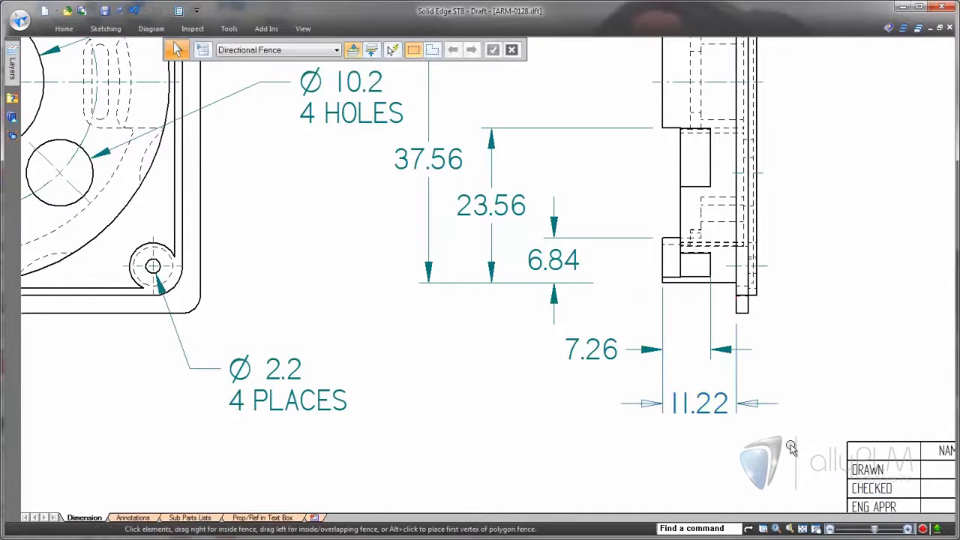
Hide the bottom dimension line of the lower 6.84 dimension in the side view, together with its arrow.
{"action": "left_click", "coordinate": [576, 268]}
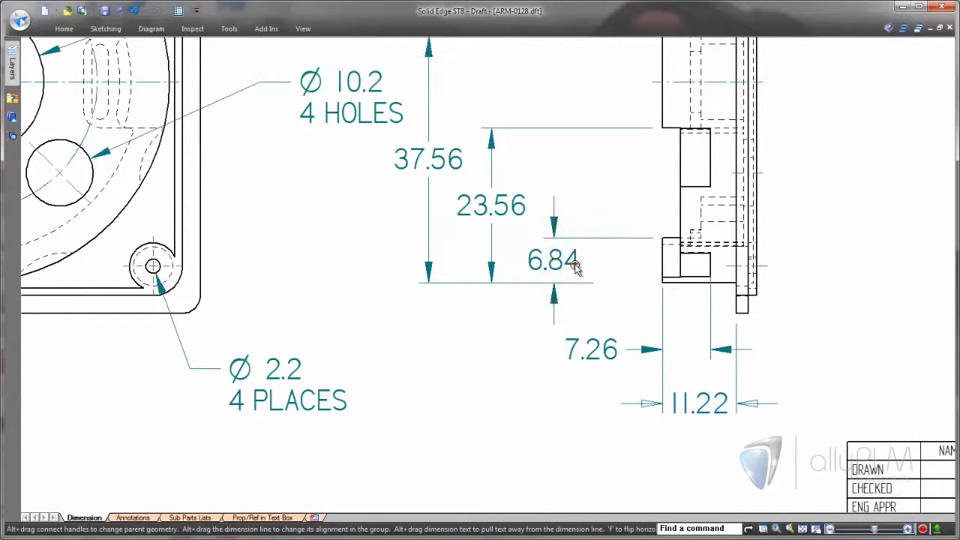
{"action": "right_click", "coordinate": [554, 304]}
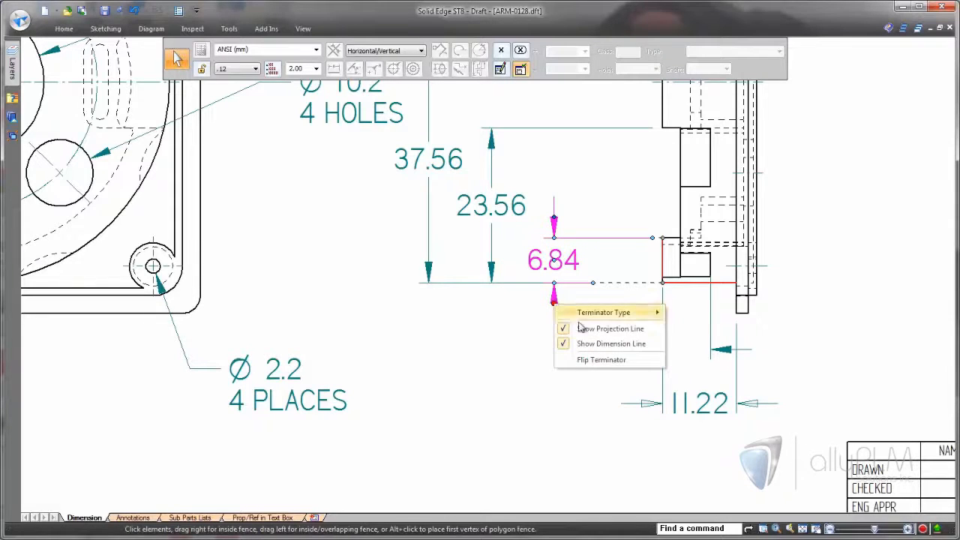
{"action": "left_click", "coordinate": [575, 343]}
{"action": "left_click", "coordinate": [507, 395]}
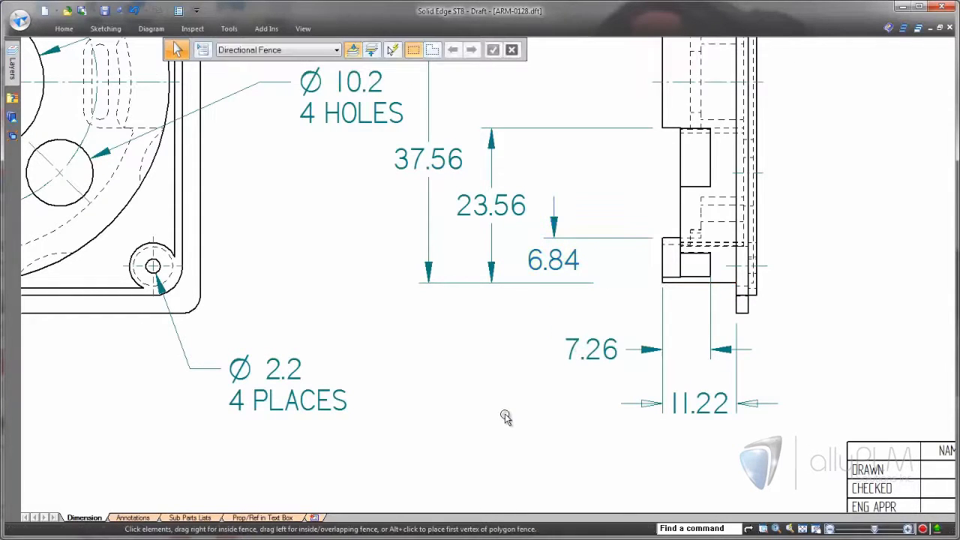
Show the hidden bottom dimension line and arrow of the lower 6.84 dimension again, and clear the selection.
{"action": "left_click", "coordinate": [558, 268]}
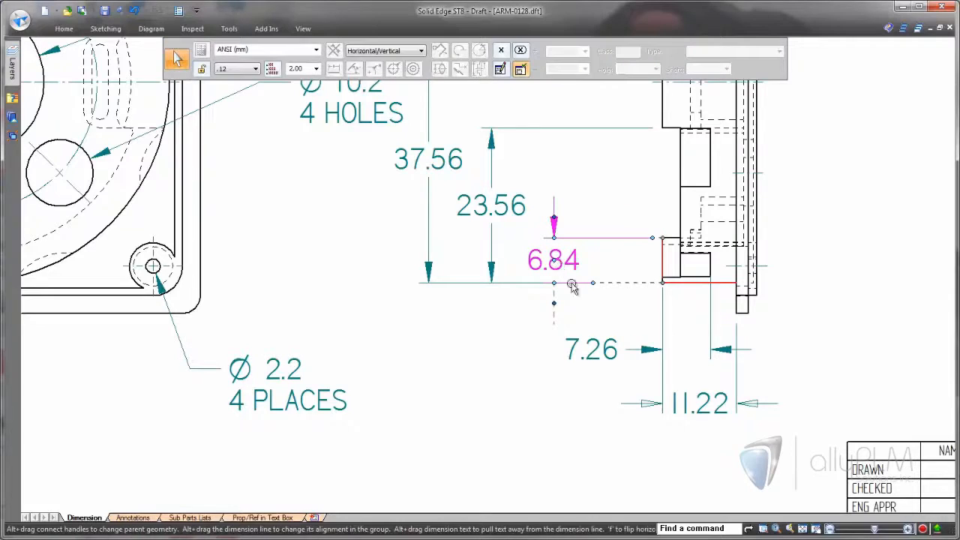
{"action": "left_click", "coordinate": [555, 306]}
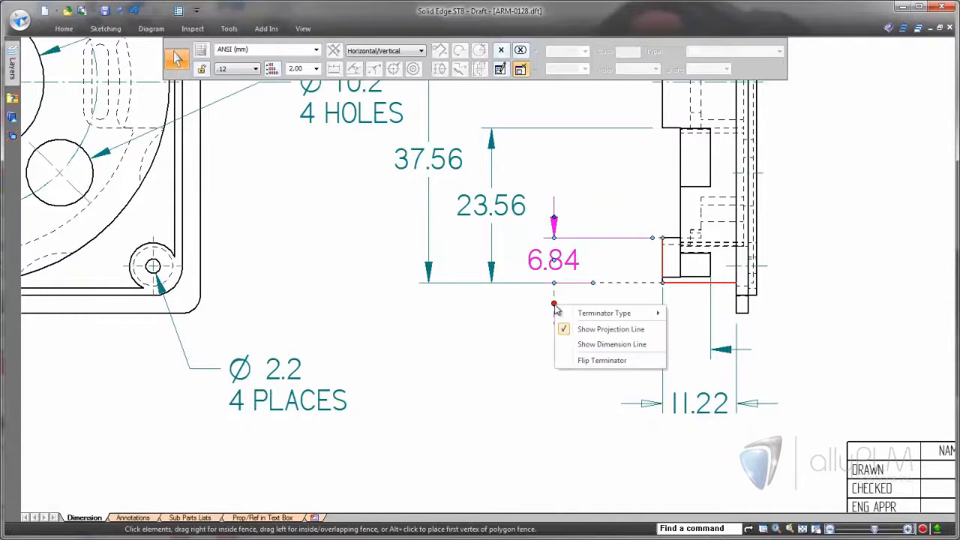
{"action": "left_click", "coordinate": [581, 360]}
{"action": "left_click", "coordinate": [517, 434]}
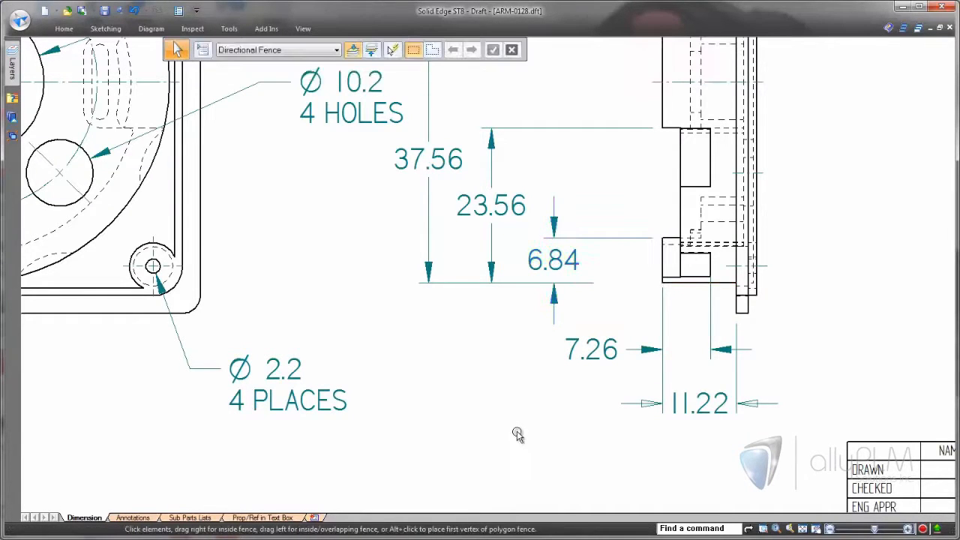
Open the Annotations sheet of the drawing at the front view with the 120 surface texture symbol.
{"action": "middle_click", "coordinate": [450, 412]}
{"action": "middle_click", "coordinate": [450, 413]}
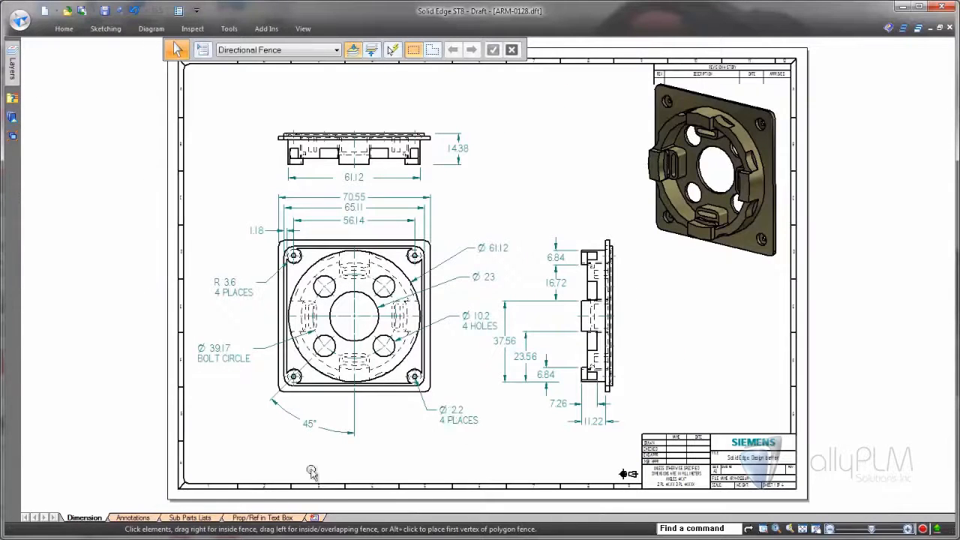
{"action": "left_click", "coordinate": [147, 518]}
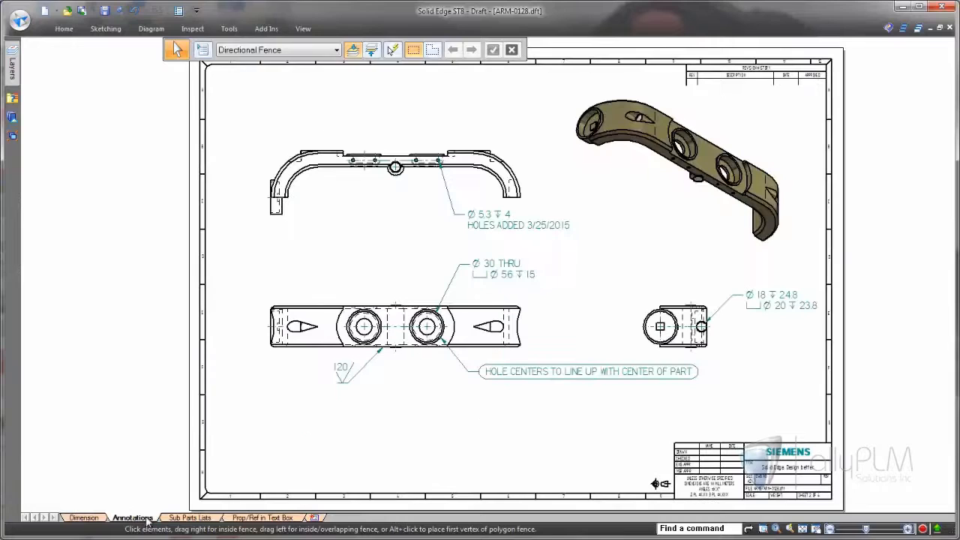
{"action": "scroll", "coordinate": [345, 369], "scroll_direction": "up", "scroll_amount": 4}
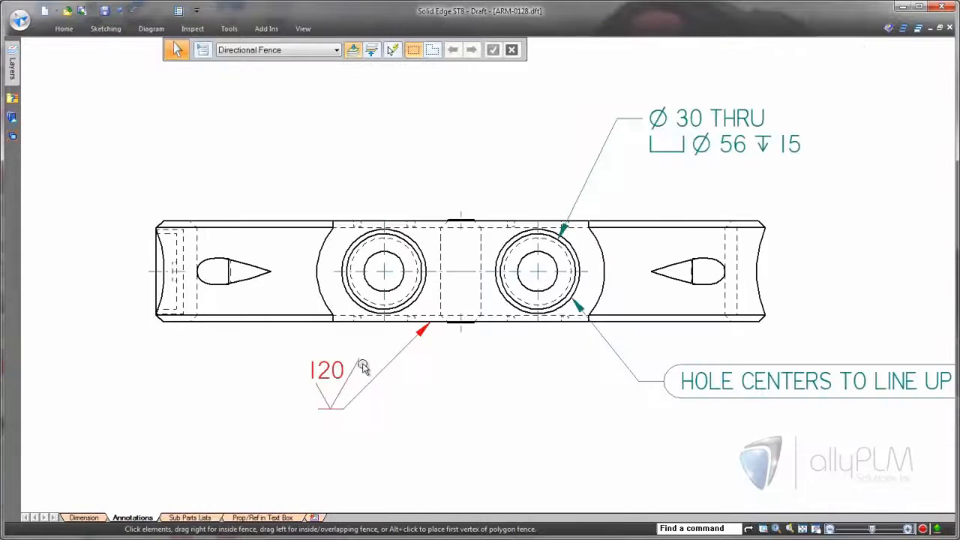
Shift the 120 surface texture symbol along its leader's horizontal line and lengthen that line outward, away from the arrowhead.
{"action": "left_click", "coordinate": [370, 396]}
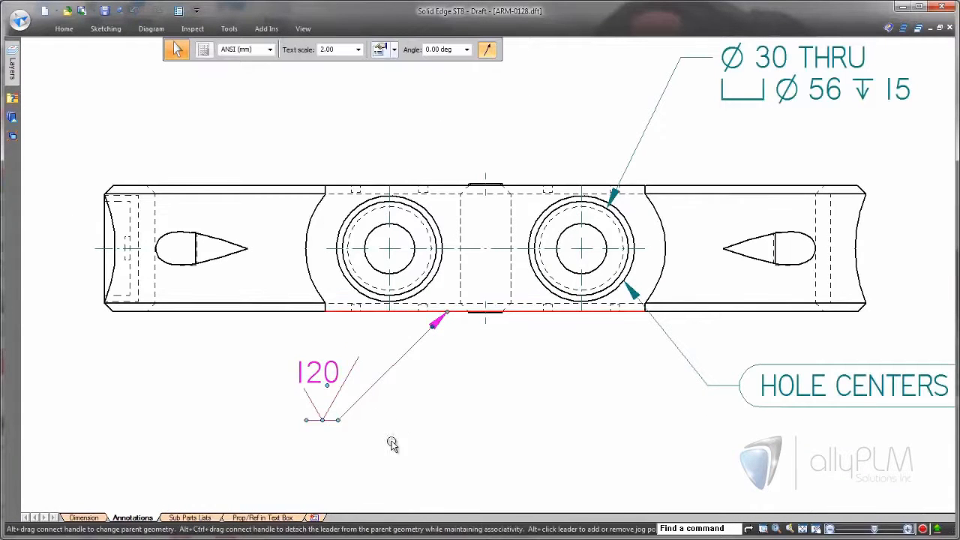
{"action": "mouse_move", "coordinate": [328, 386]}
{"action": "left_mouse_down", "text": "ctrl"}
{"action": "mouse_move", "coordinate": [326, 425]}
{"action": "mouse_move", "coordinate": [620, 373]}
{"action": "mouse_move", "coordinate": [540, 394]}
{"action": "mouse_move", "coordinate": [346, 400]}
{"action": "mouse_move", "coordinate": [324, 386]}
{"action": "left_mouse_up", "text": "ctrl"}
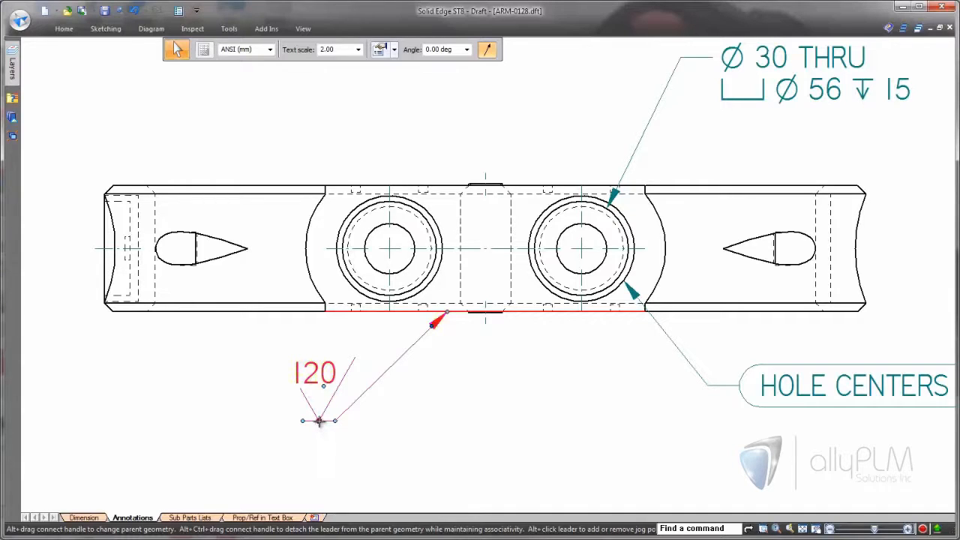
{"action": "left_click_drag", "start_coordinate": [328, 421], "coordinate": [207, 420]}
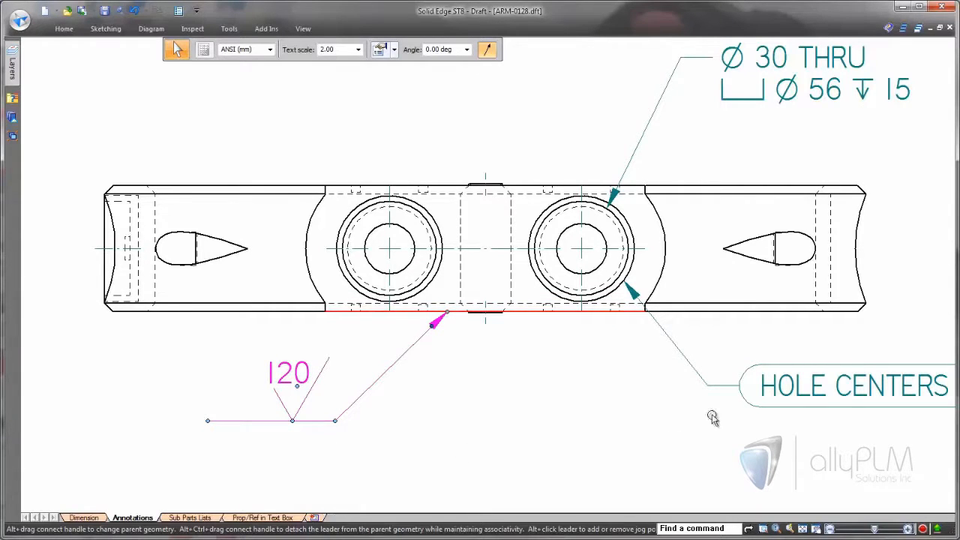
Shorten the break line of the HOLE CENTERS balloon, add a jog point to its leader, and move the balloon slightly down and outward.
{"action": "left_click", "coordinate": [720, 385]}
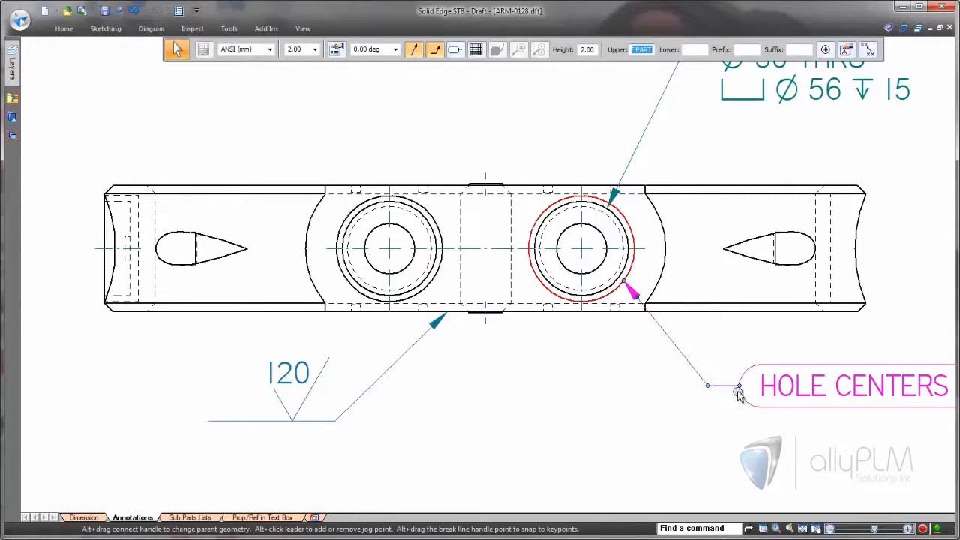
{"action": "mouse_move", "coordinate": [743, 386]}
{"action": "left_mouse_down"}
{"action": "mouse_move", "coordinate": [767, 386]}
{"action": "mouse_move", "coordinate": [735, 387]}
{"action": "left_mouse_up"}
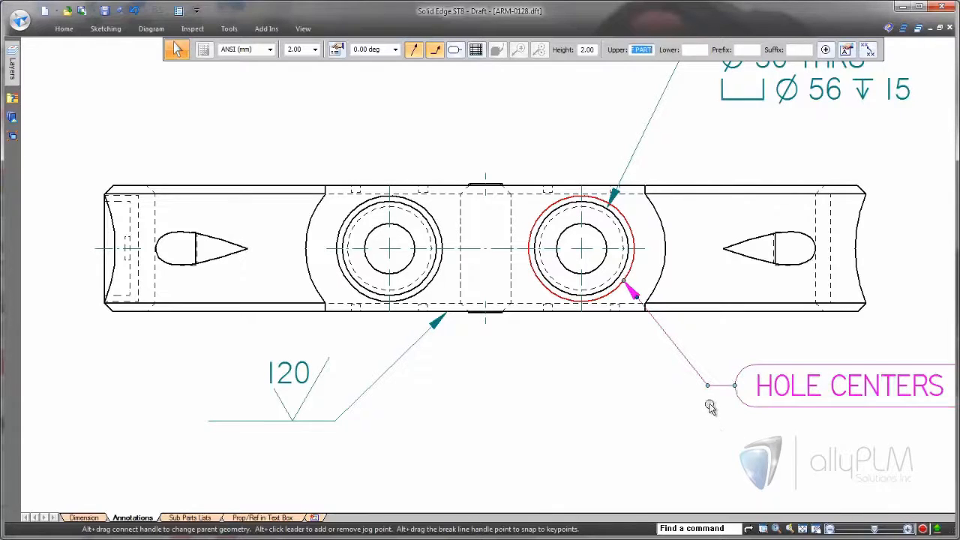
{"action": "left_click_drag", "start_coordinate": [709, 386], "coordinate": [733, 396]}
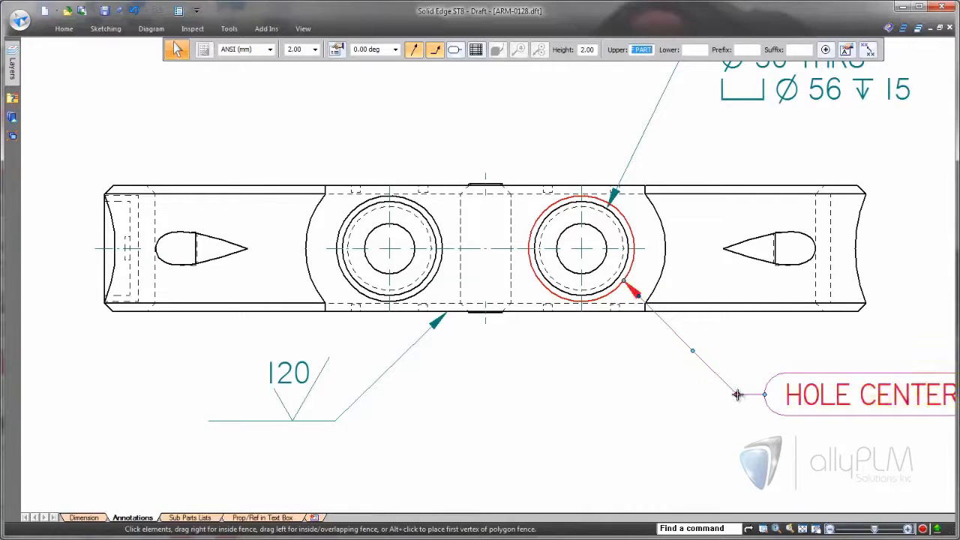
{"action": "mouse_move", "coordinate": [738, 405]}
{"action": "left_mouse_down"}
{"action": "mouse_move", "coordinate": [720, 420]}
{"action": "mouse_move", "coordinate": [764, 366]}
{"action": "mouse_move", "coordinate": [740, 398]}
{"action": "left_mouse_up"}
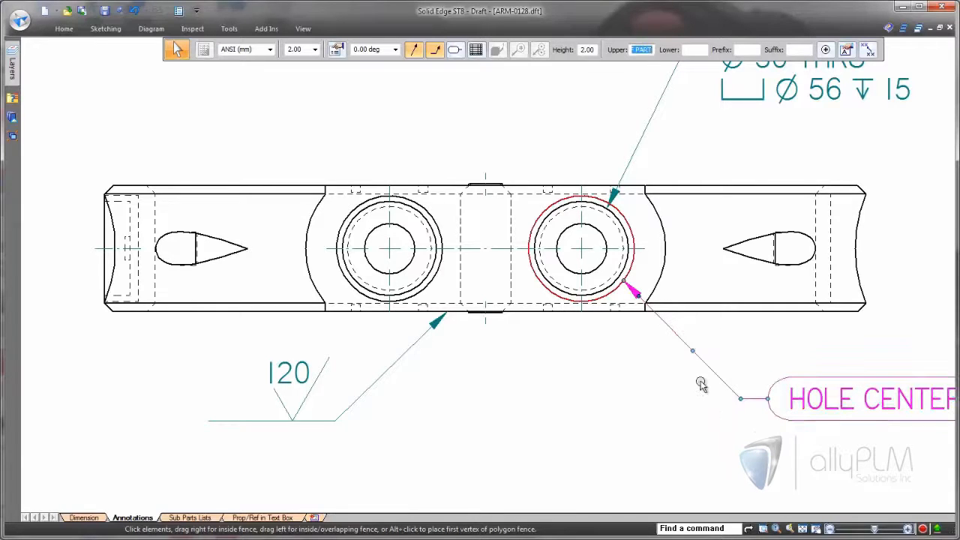
Reposition the jog point on the HOLE CENTERS balloon's leader so the leader bends between the hole and the balloon.
{"action": "left_click_drag", "start_coordinate": [692, 350], "coordinate": [623, 399]}
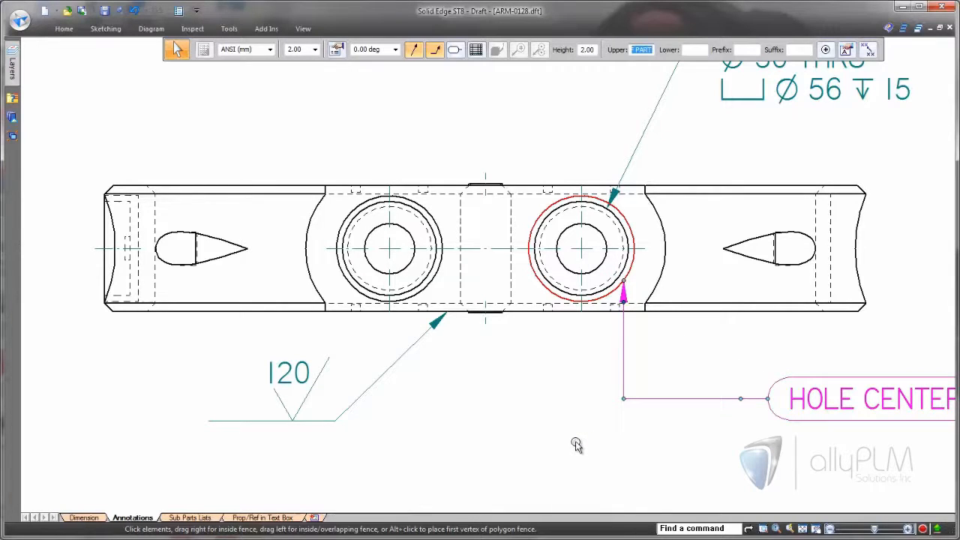
{"action": "left_click_drag", "start_coordinate": [623, 399], "coordinate": [665, 368]}
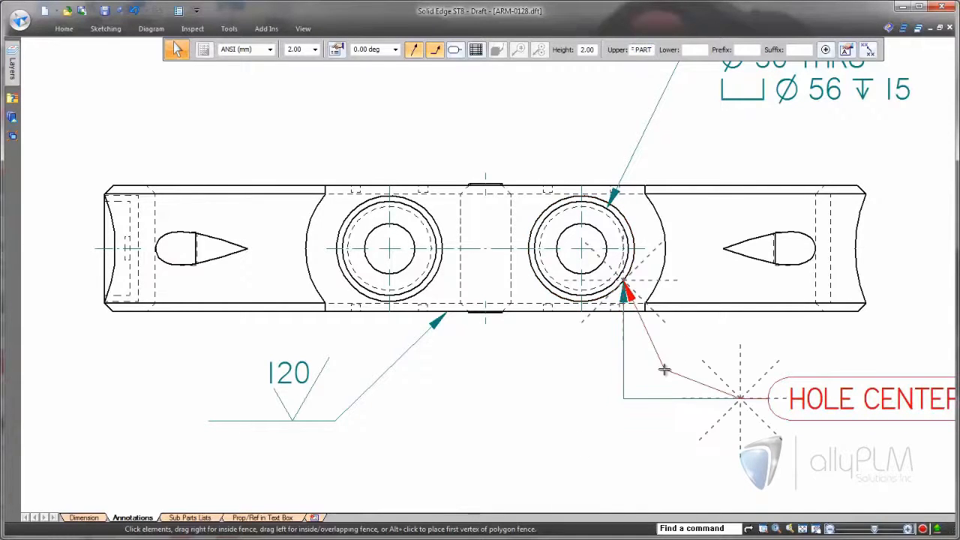
{"action": "left_click", "coordinate": [606, 429]}
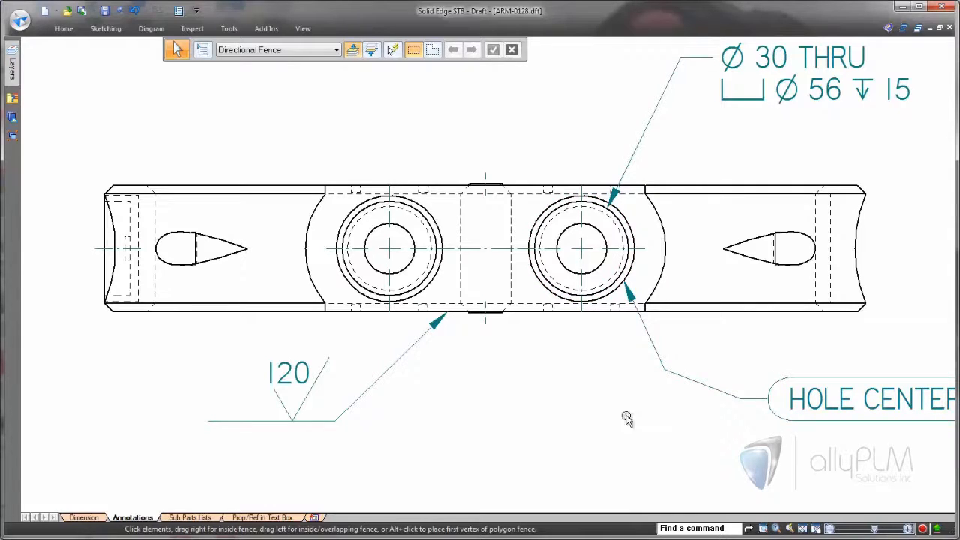
Format the hole size value (%HS) in the Ø 30 THRU counterbore callout to show dual units.
{"action": "mouse_move", "coordinate": [899, 274]}
{"action": "middle_mouse_down"}
{"action": "mouse_move", "coordinate": [681, 440]}
{"action": "mouse_move", "coordinate": [654, 444]}
{"action": "middle_mouse_up"}
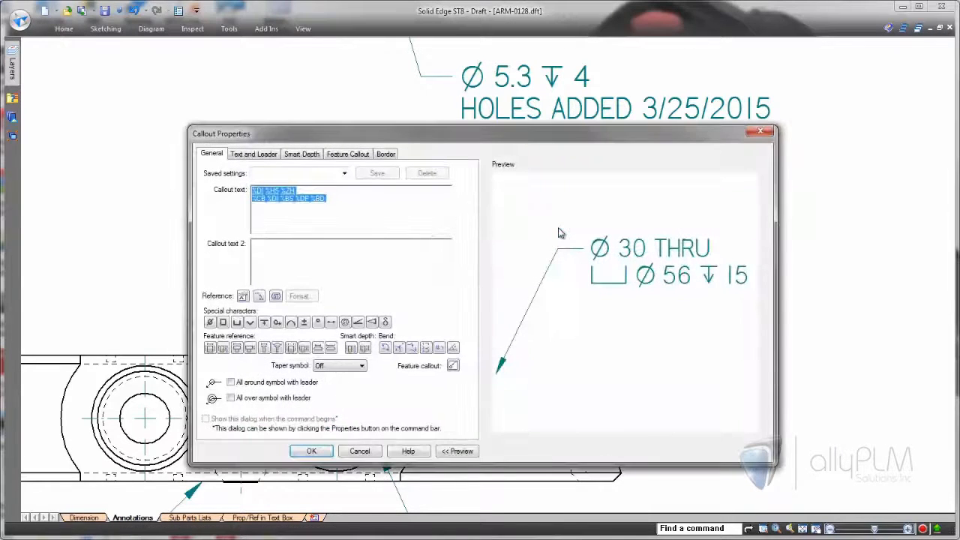
{"action": "left_click", "coordinate": [285, 220]}
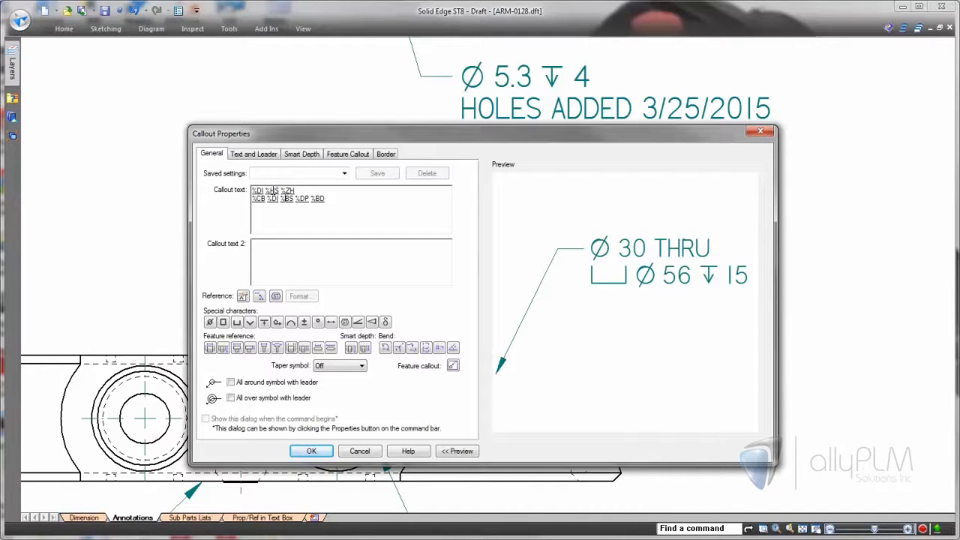
{"action": "left_click", "coordinate": [273, 190]}
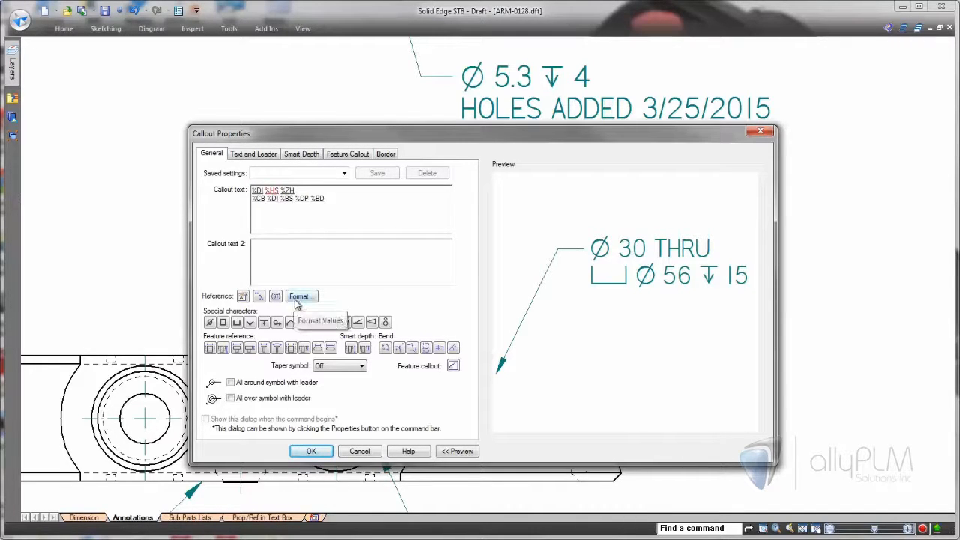
{"action": "left_click", "coordinate": [297, 298]}
{"action": "left_click", "coordinate": [291, 274]}
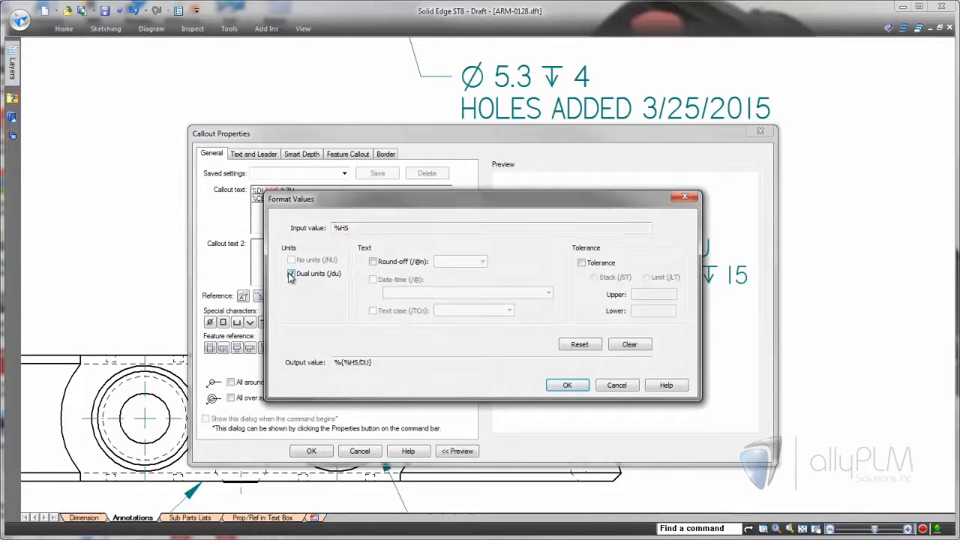
{"action": "left_click", "coordinate": [567, 384]}
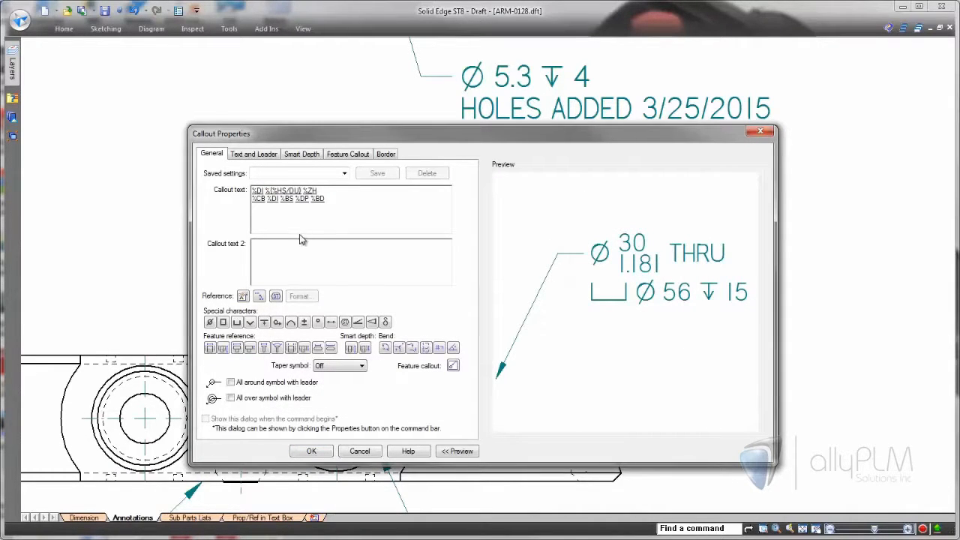
Round off the counterbore diameter value (%BS) in the same callout to four decimals (.1234) and apply the callout changes.
{"action": "left_click", "coordinate": [288, 199]}
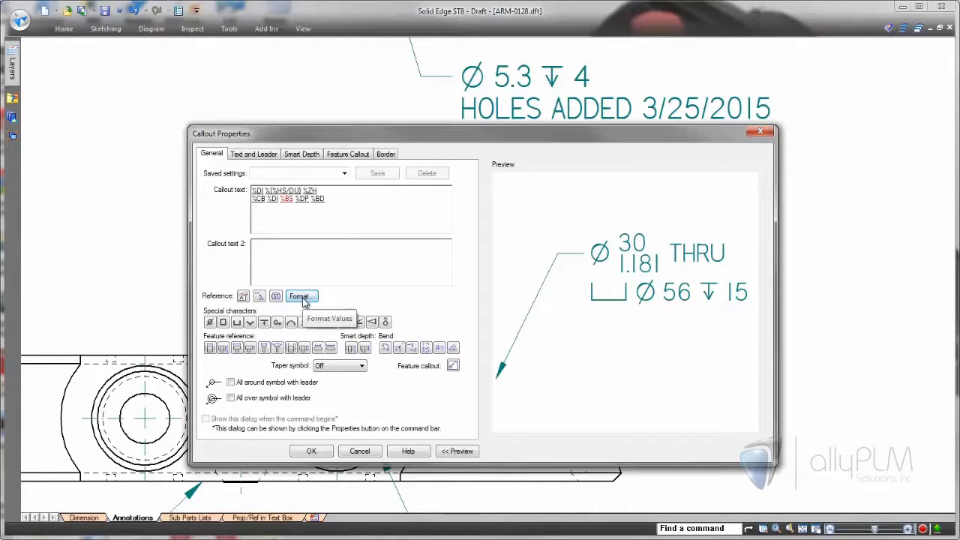
{"action": "left_click", "coordinate": [299, 296]}
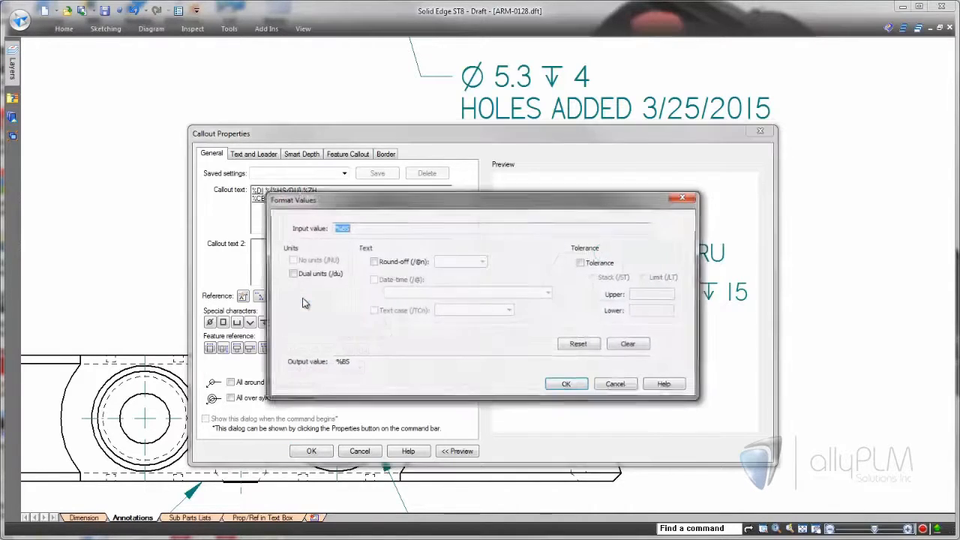
{"action": "left_click", "coordinate": [373, 262]}
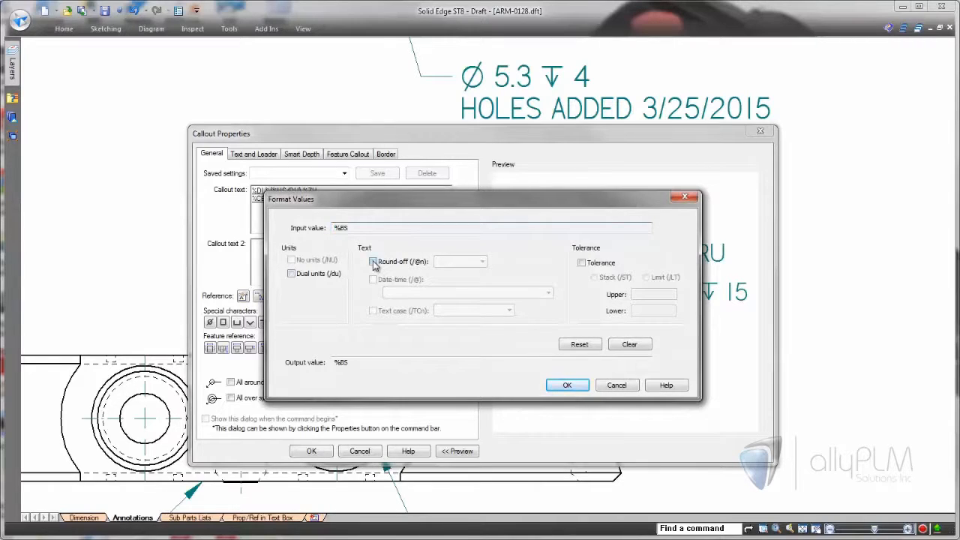
{"action": "left_click", "coordinate": [483, 264]}
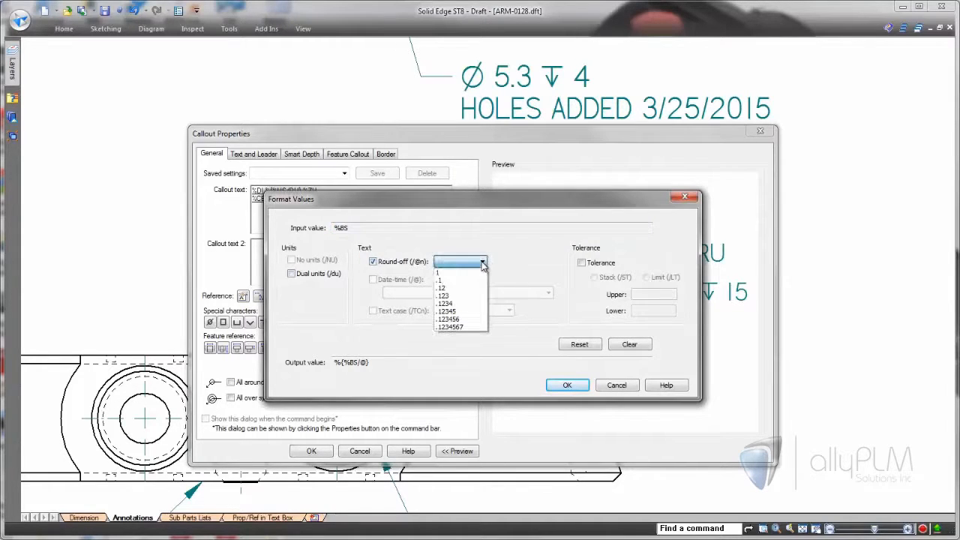
{"action": "left_click", "coordinate": [474, 310]}
{"action": "left_click", "coordinate": [567, 385]}
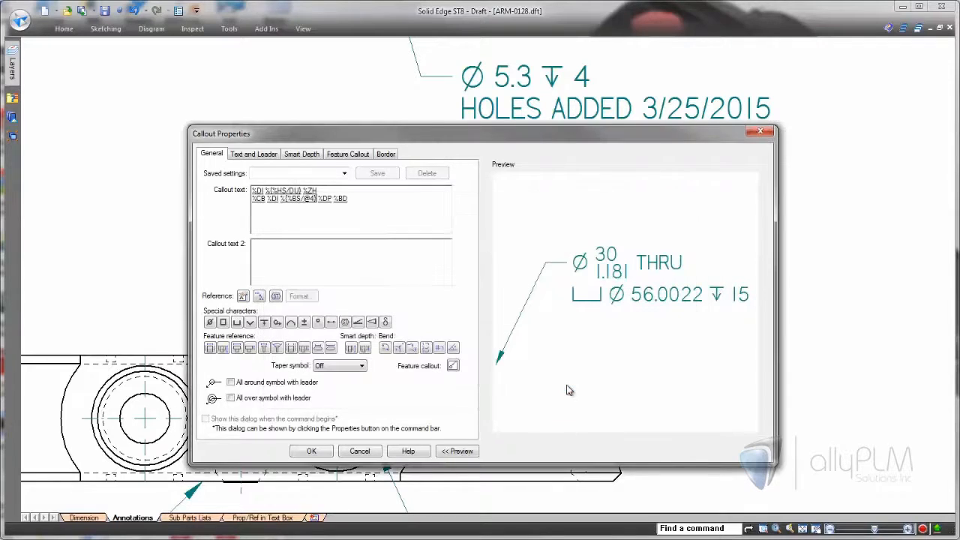
{"action": "left_click", "coordinate": [311, 453]}
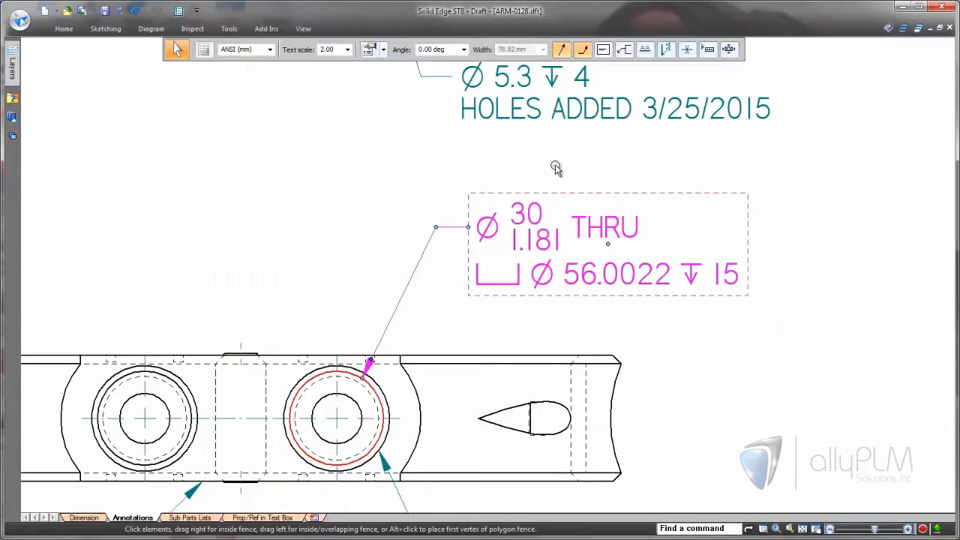
{"action": "left_click", "coordinate": [557, 165]}
Add a stacked tolerance with upper .005 and lower .002 to the hole size value (%HS) in the HOLES ADDED callout.
{"action": "mouse_move", "coordinate": [568, 159]}
{"action": "middle_mouse_down"}
{"action": "mouse_move", "coordinate": [533, 198]}
{"action": "mouse_move", "coordinate": [452, 252]}
{"action": "mouse_move", "coordinate": [419, 302]}
{"action": "middle_mouse_up"}
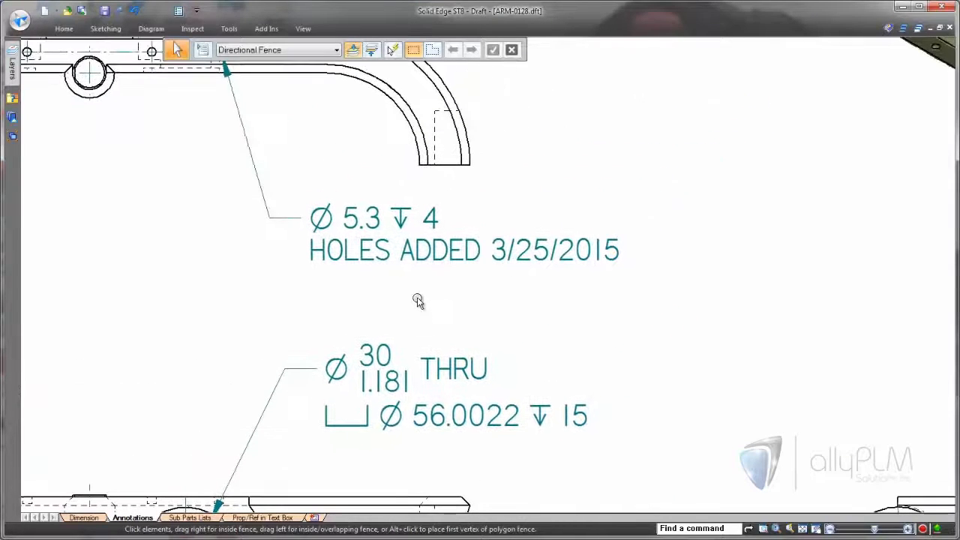
{"action": "double_click", "coordinate": [368, 217]}
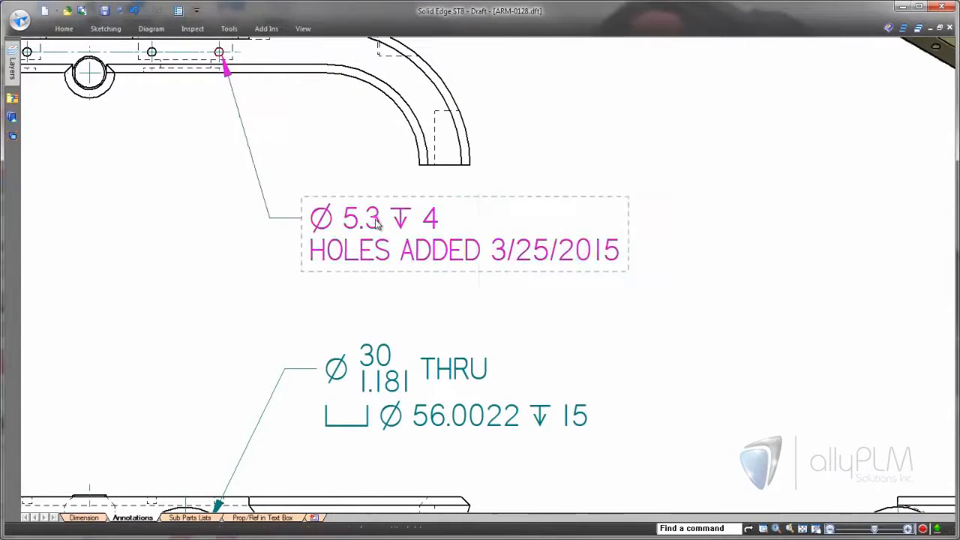
{"action": "left_click", "coordinate": [293, 221]}
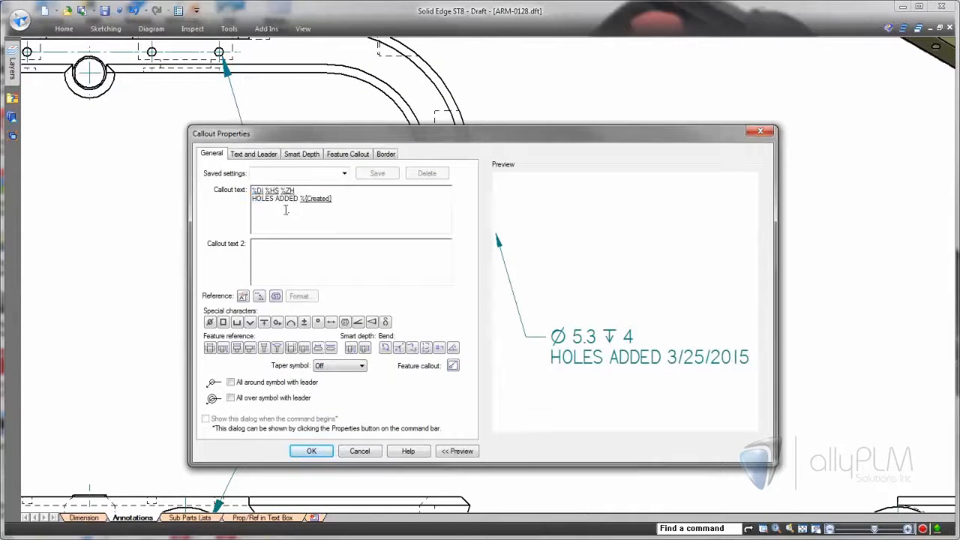
{"action": "double_click", "coordinate": [273, 192]}
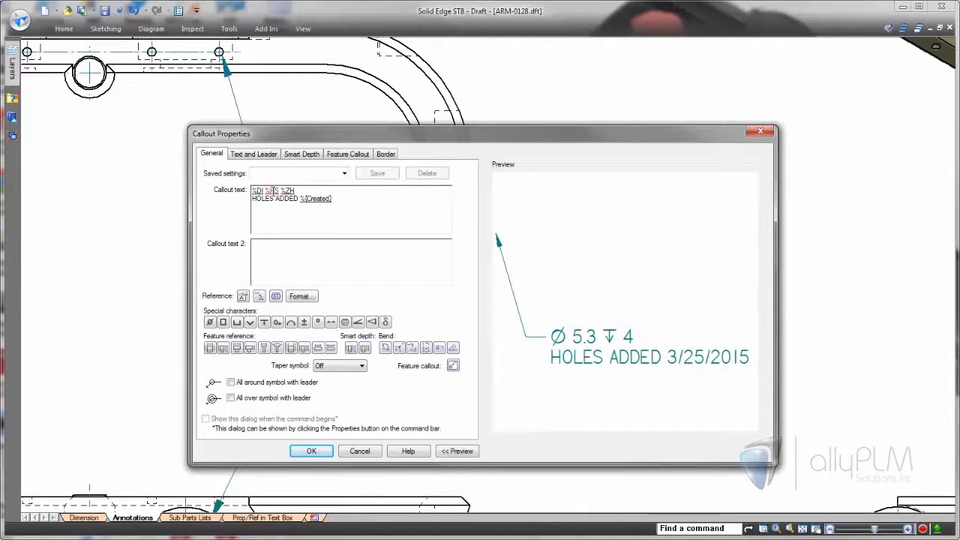
{"action": "left_click", "coordinate": [299, 296]}
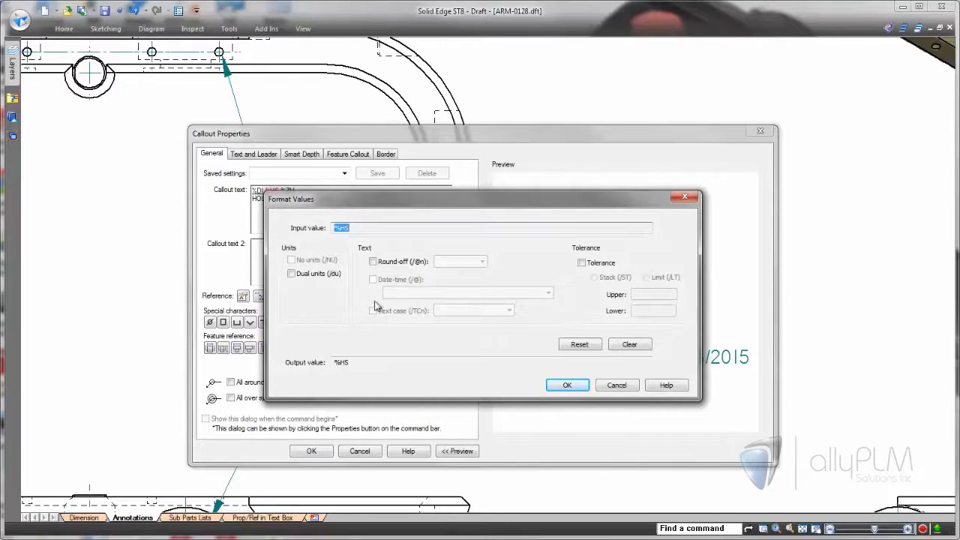
{"action": "left_click", "coordinate": [582, 263]}
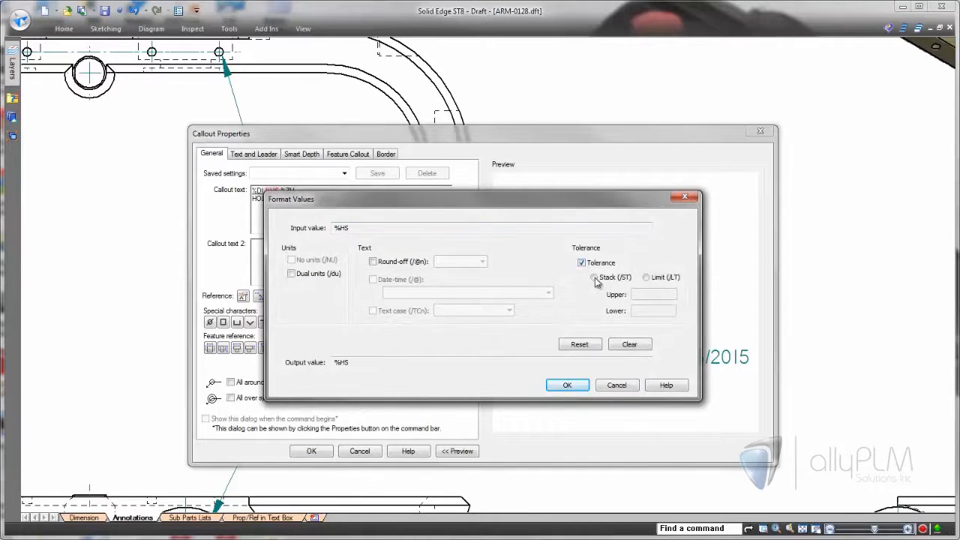
{"action": "left_click", "coordinate": [594, 278]}
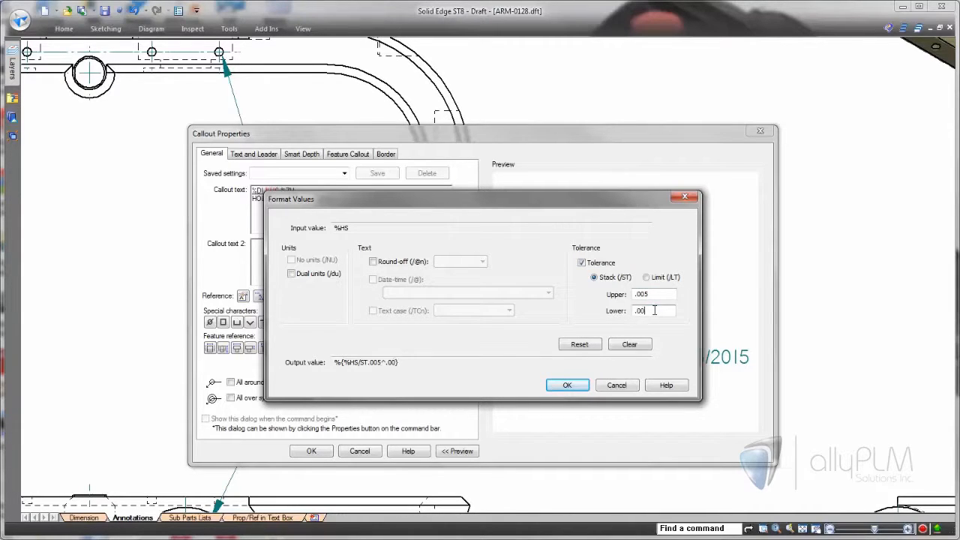
{"action": "left_click", "coordinate": [567, 385]}
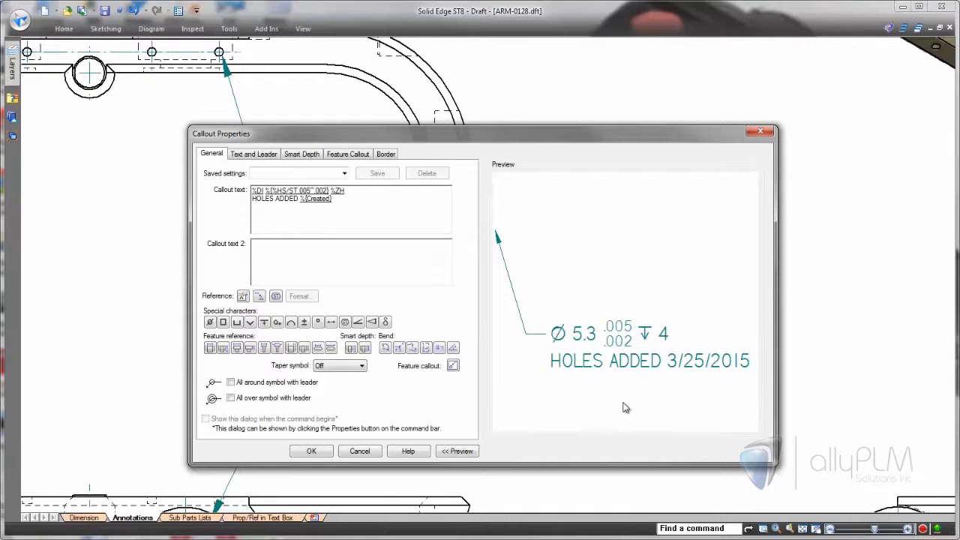
Format the Created date in the HOLES ADDED callout text with the date-time format dddd, MMMM dd, yyyy.
{"action": "left_click", "coordinate": [310, 200]}
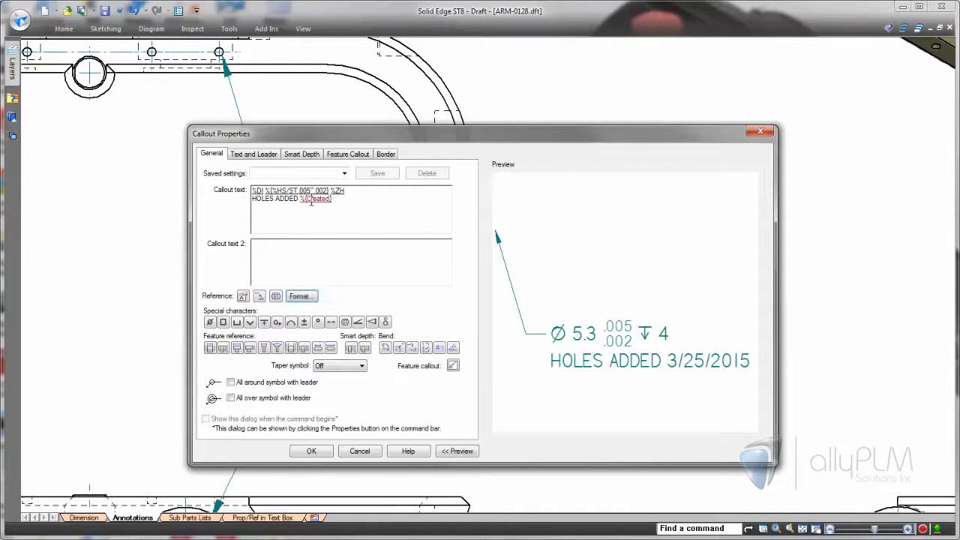
{"action": "left_click", "coordinate": [300, 298]}
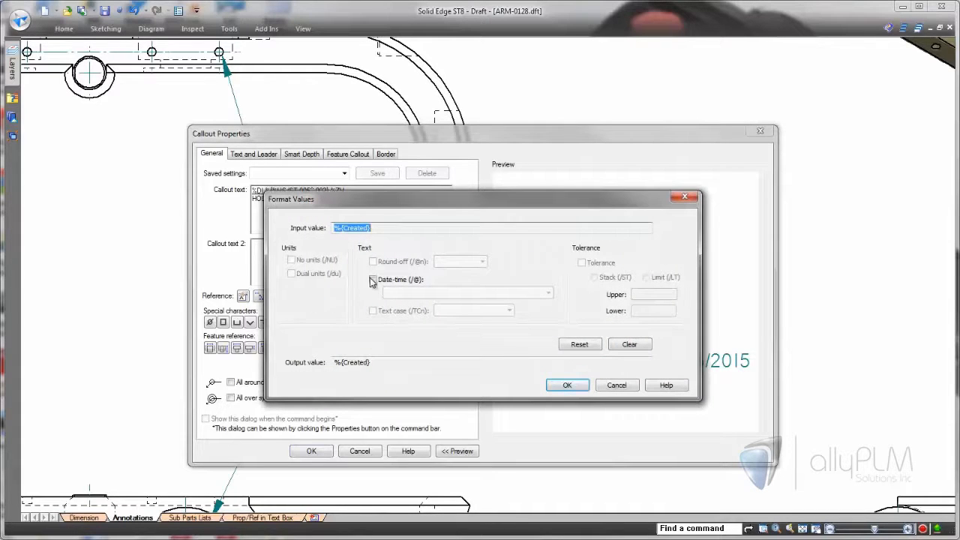
{"action": "left_click", "coordinate": [373, 280]}
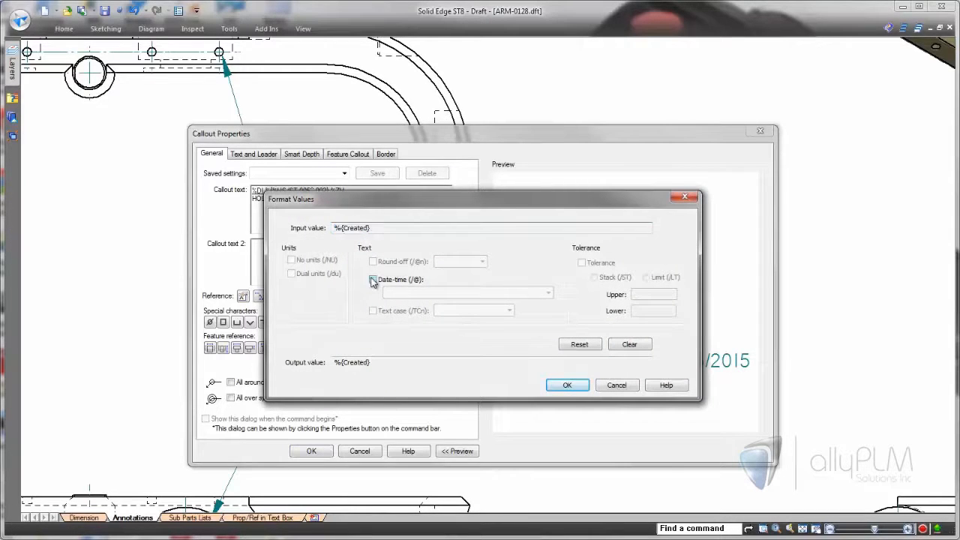
{"action": "left_click", "coordinate": [550, 294]}
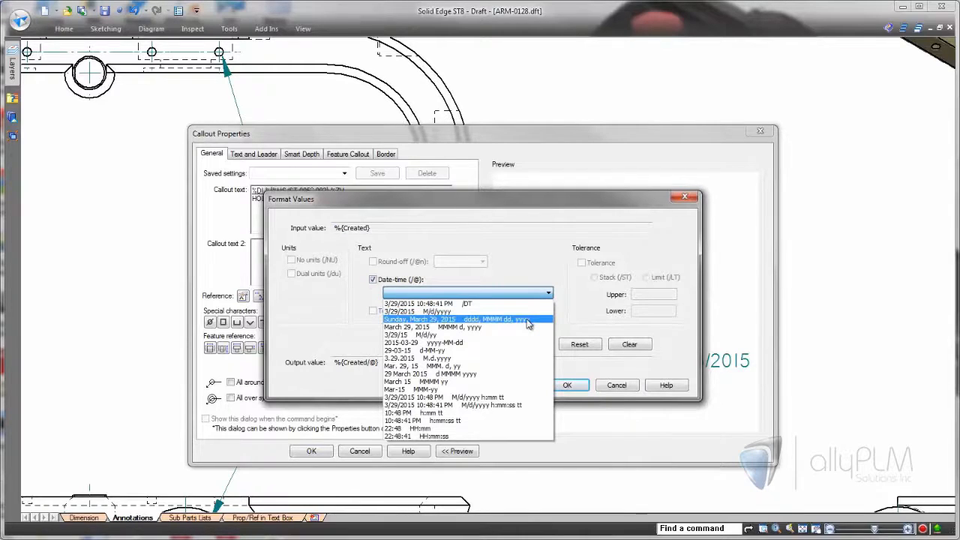
{"action": "left_click", "coordinate": [526, 319]}
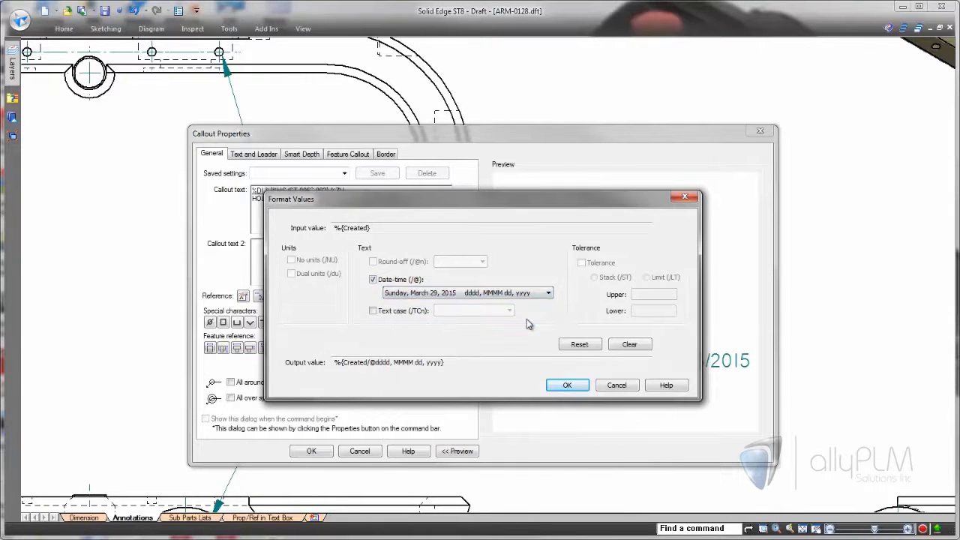
{"action": "left_click", "coordinate": [568, 386]}
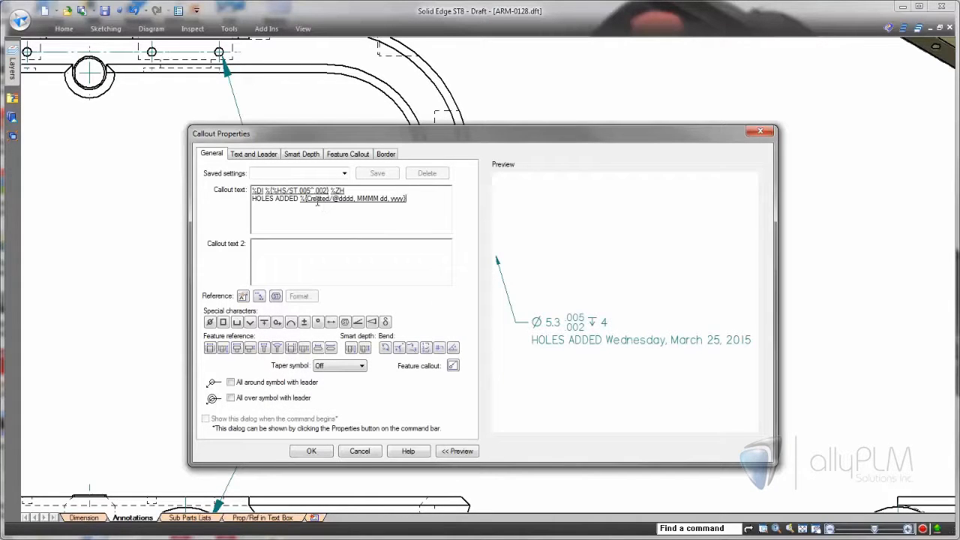
Set the Created date in the HOLES ADDED callout to UPPERCASE (TC1) text case and apply the callout changes.
{"action": "left_click", "coordinate": [317, 199]}
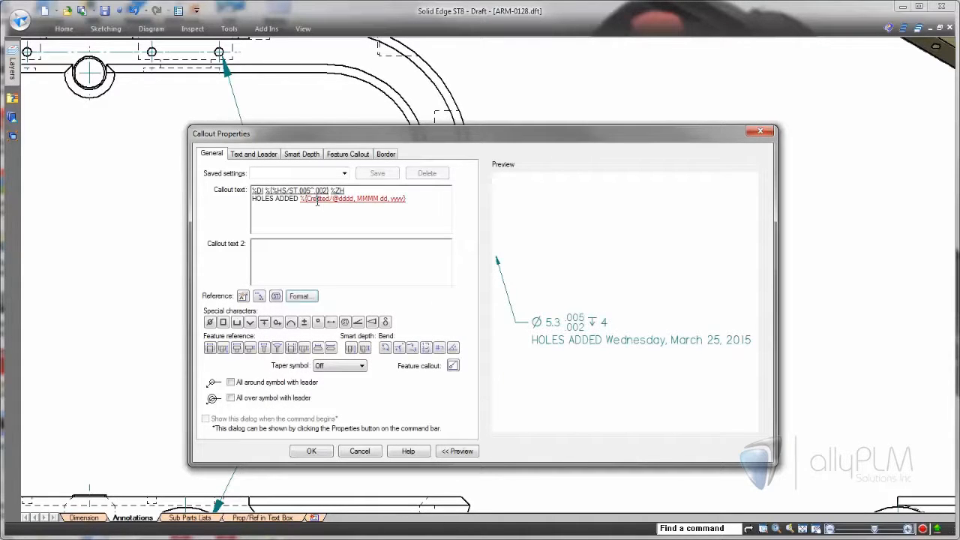
{"action": "left_click", "coordinate": [303, 297]}
{"action": "left_click", "coordinate": [373, 312]}
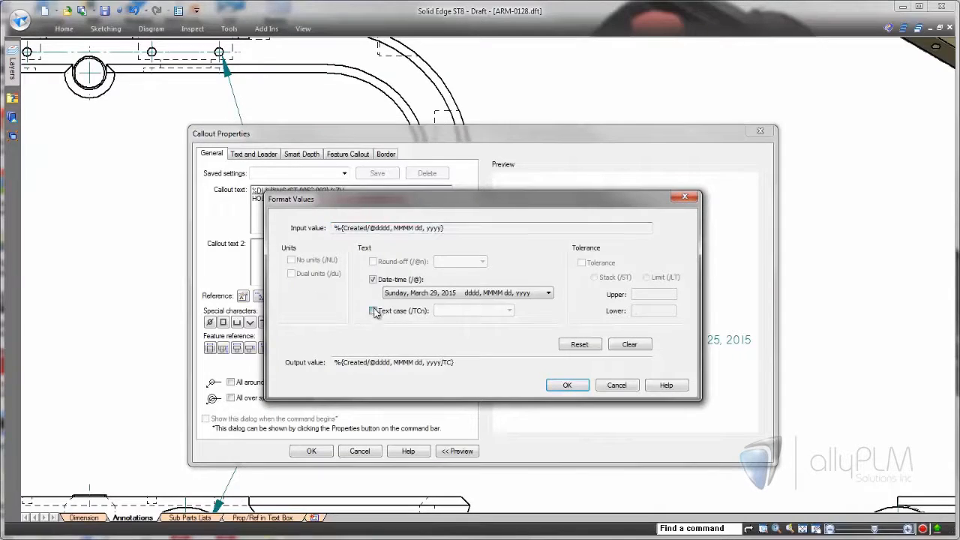
{"action": "left_click", "coordinate": [509, 312]}
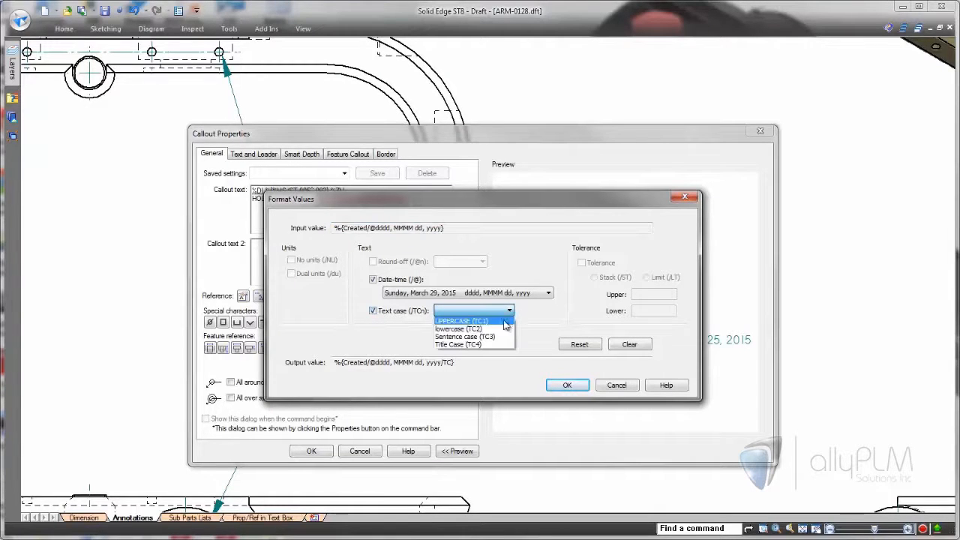
{"action": "left_click", "coordinate": [480, 321]}
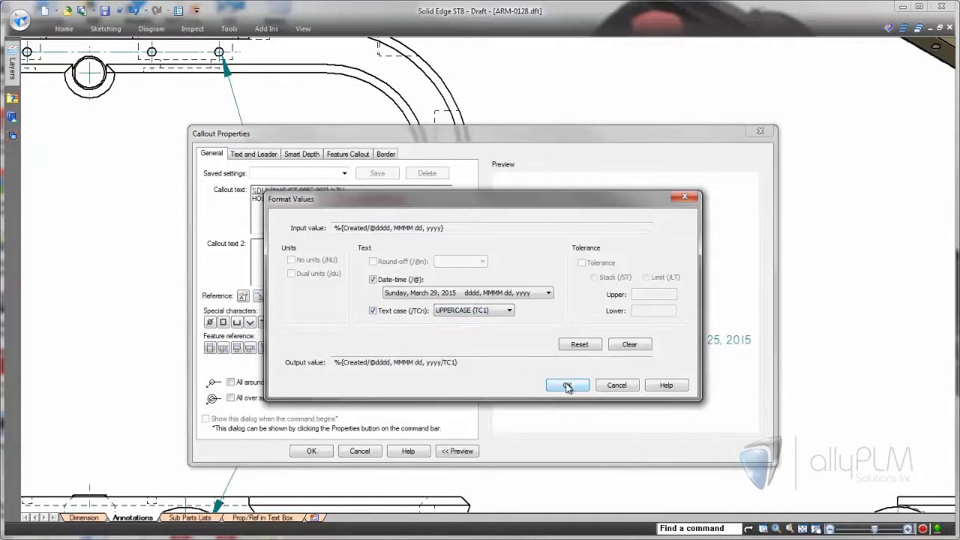
{"action": "left_click", "coordinate": [567, 385]}
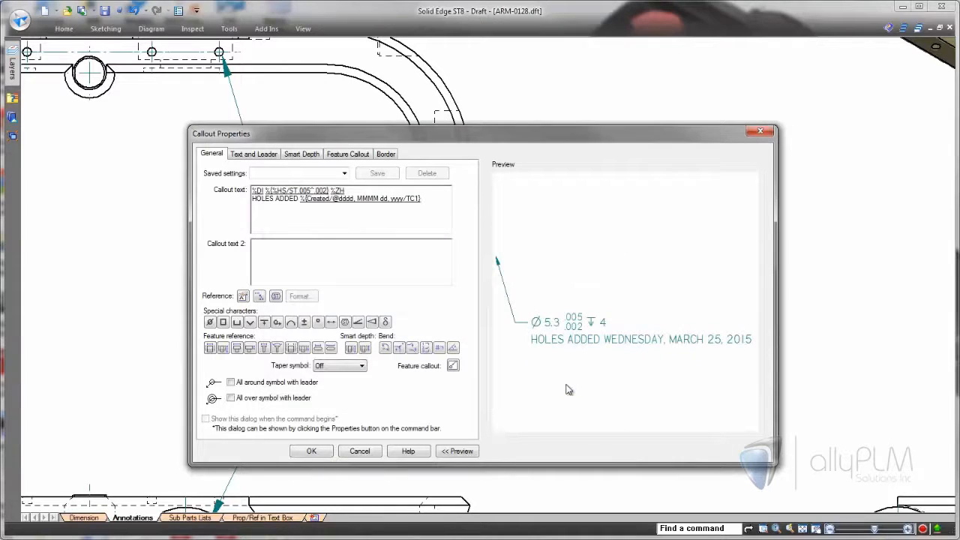
{"action": "left_click", "coordinate": [311, 452]}
{"action": "key", "text": "Escape"}
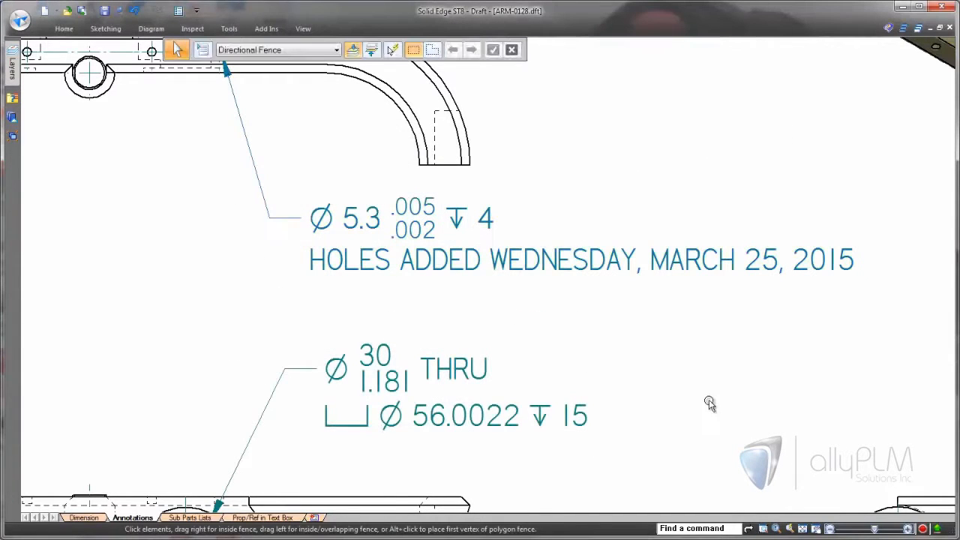
On the Sub Parts Lists sheet, start a parts list for the lower wheeled module view, using the MOTOR MODULE ASMB 1.1 subassembly as source.
{"action": "key", "text": "ctrl+shift+f"}
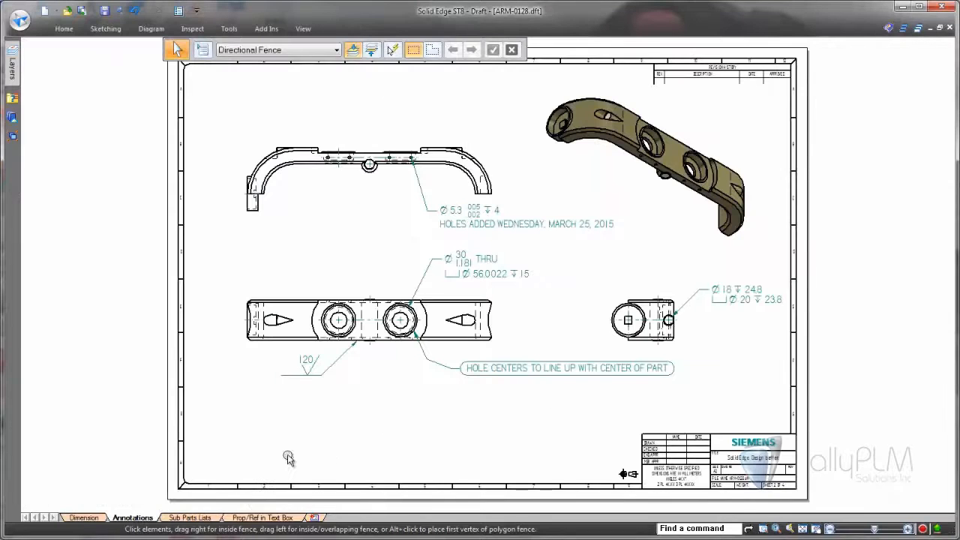
{"action": "left_click", "coordinate": [170, 521]}
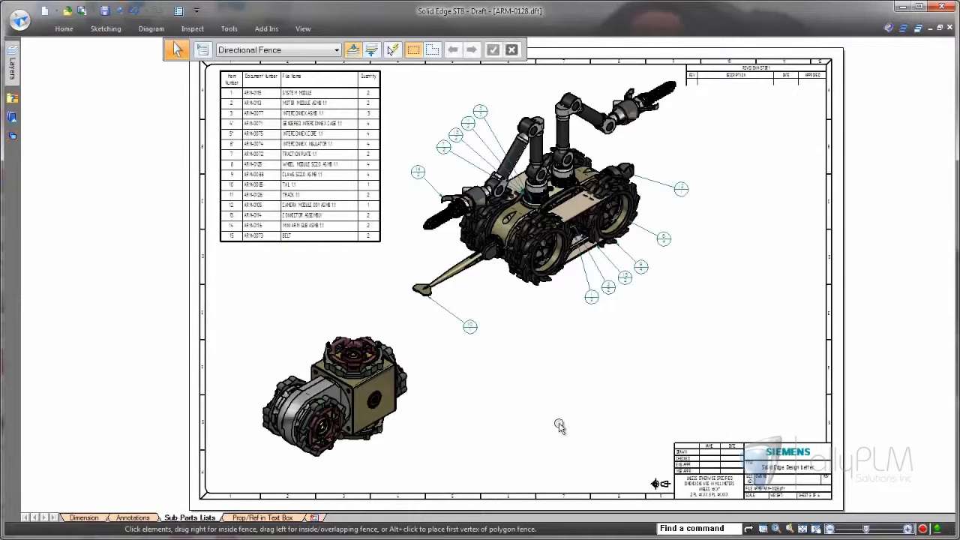
{"action": "left_click", "coordinate": [66, 29]}
{"action": "left_click", "coordinate": [345, 75]}
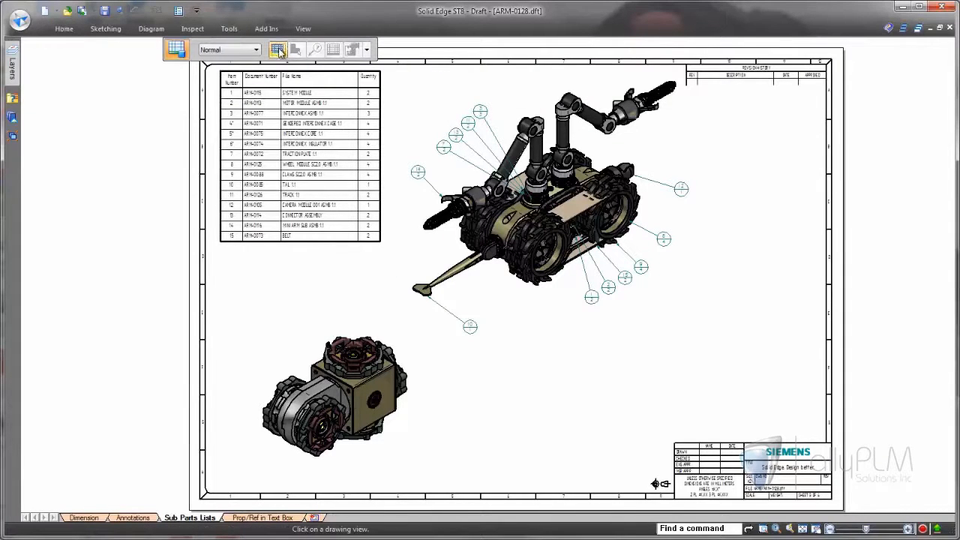
{"action": "left_click", "coordinate": [314, 364]}
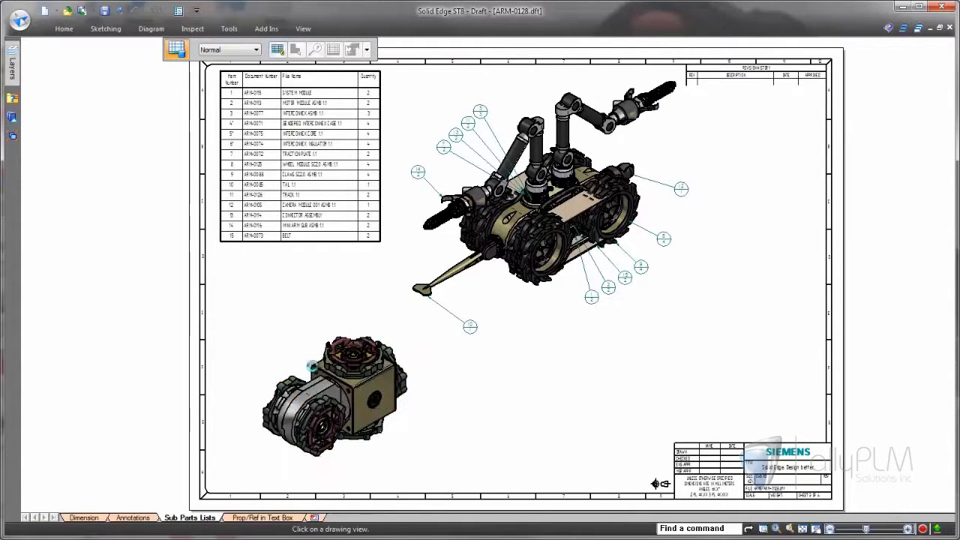
{"action": "left_click", "coordinate": [296, 52]}
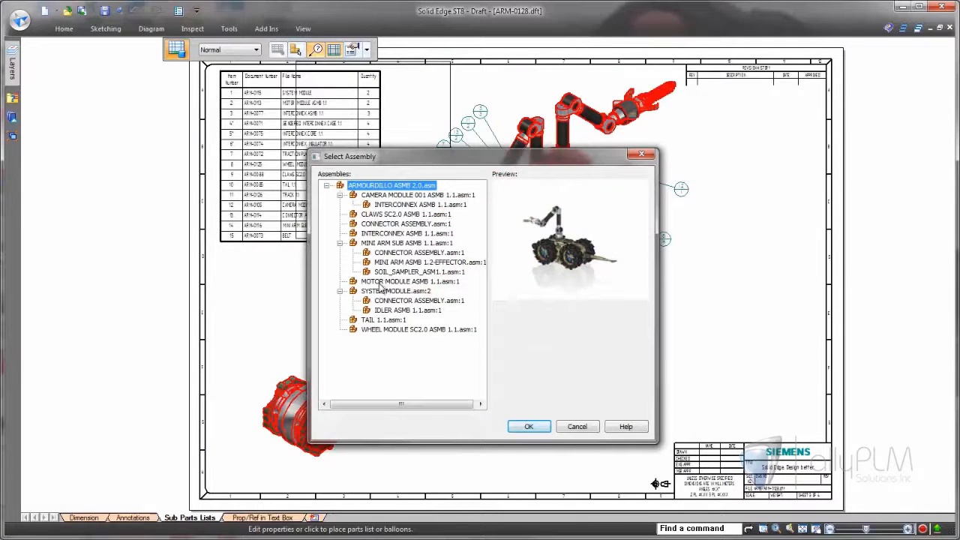
{"action": "left_click", "coordinate": [386, 282]}
{"action": "left_click", "coordinate": [528, 426]}
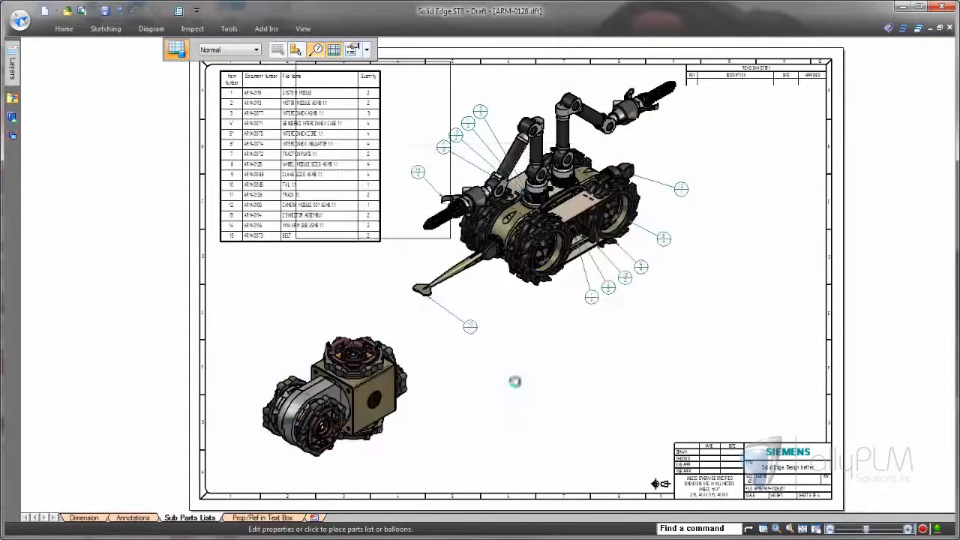
Apply the ST8 QL saved settings and place the parts list in the empty area beside the lower module view.
{"action": "left_click", "coordinate": [366, 49]}
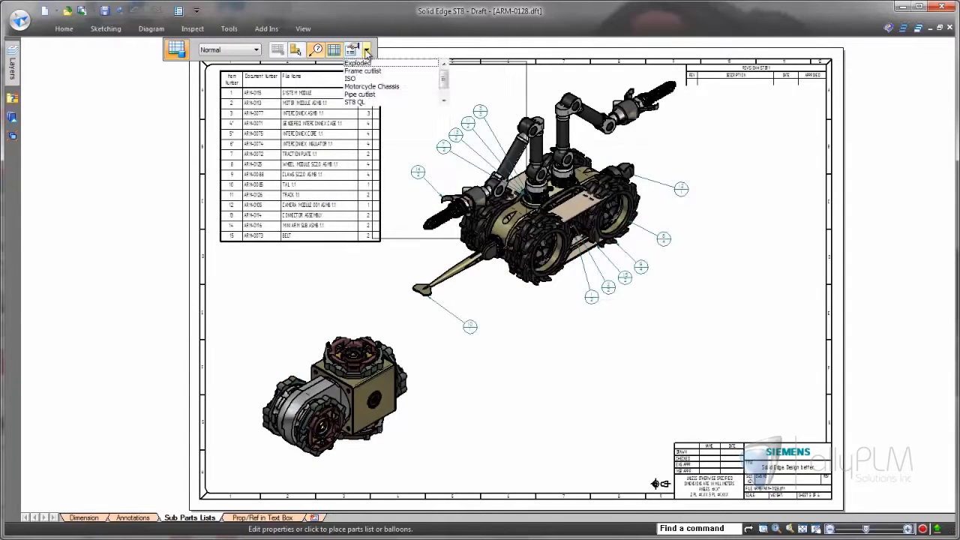
{"action": "left_click", "coordinate": [356, 102]}
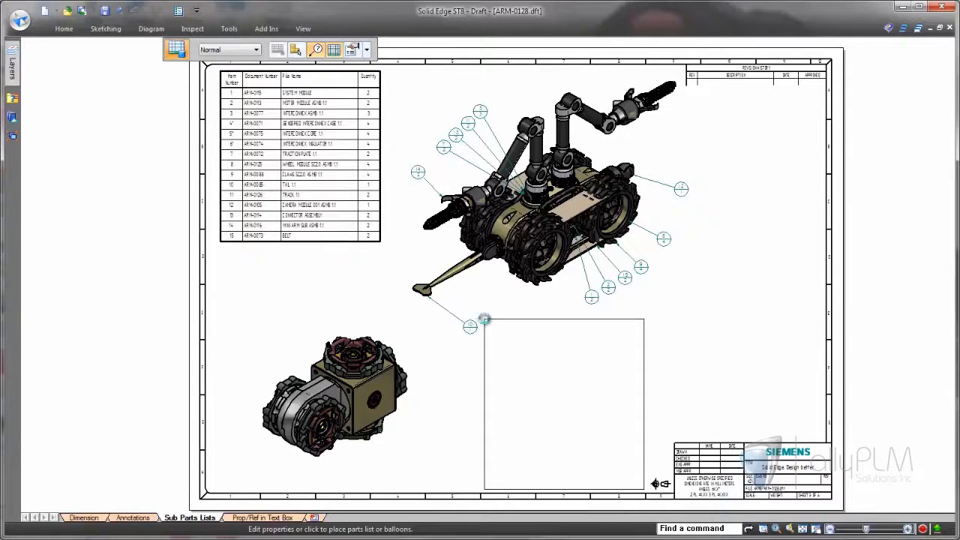
{"action": "left_click", "coordinate": [485, 318]}
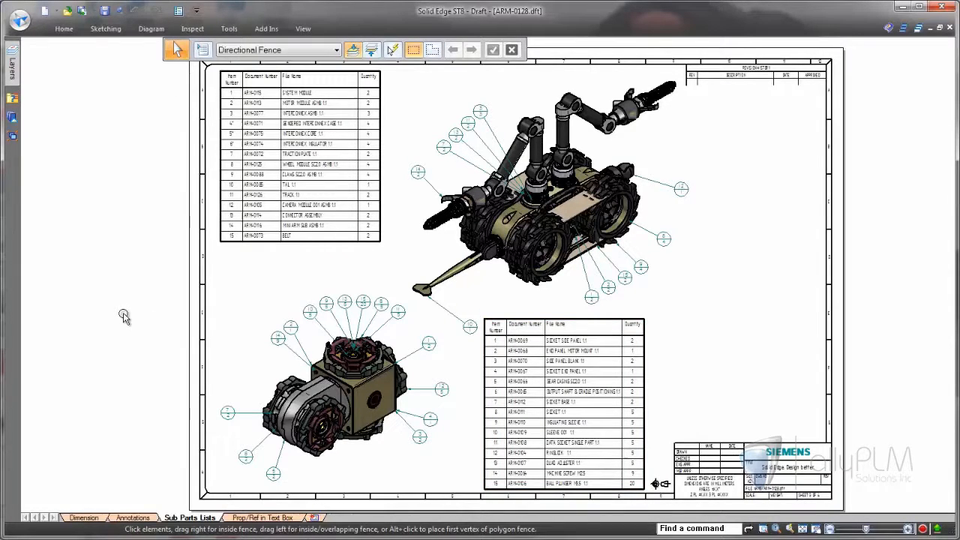
On the Prop/Ref in Text Box sheet, change the datum frame text to A-A.
{"action": "left_click", "coordinate": [246, 518]}
{"action": "scroll", "coordinate": [480, 338], "scroll_direction": "up", "scroll_amount": 3}
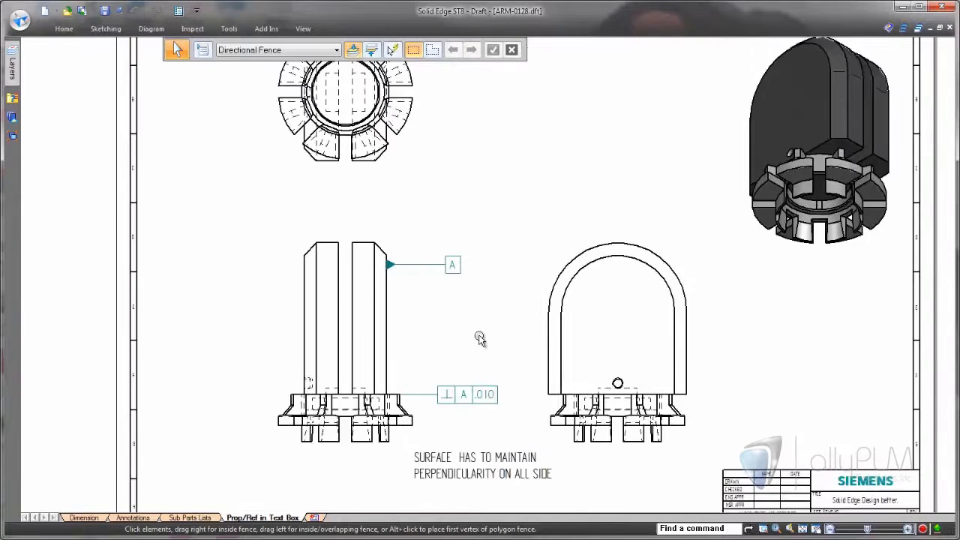
{"action": "middle_click_drag", "start_coordinate": [462, 371], "coordinate": [475, 270]}
{"action": "scroll", "coordinate": [480, 243], "scroll_direction": "up", "scroll_amount": 1}
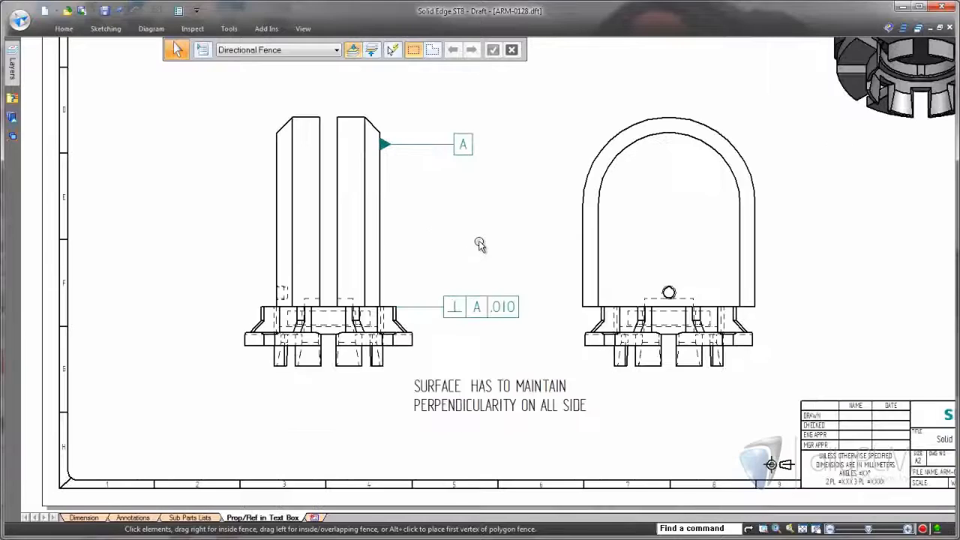
{"action": "left_click", "coordinate": [463, 145]}
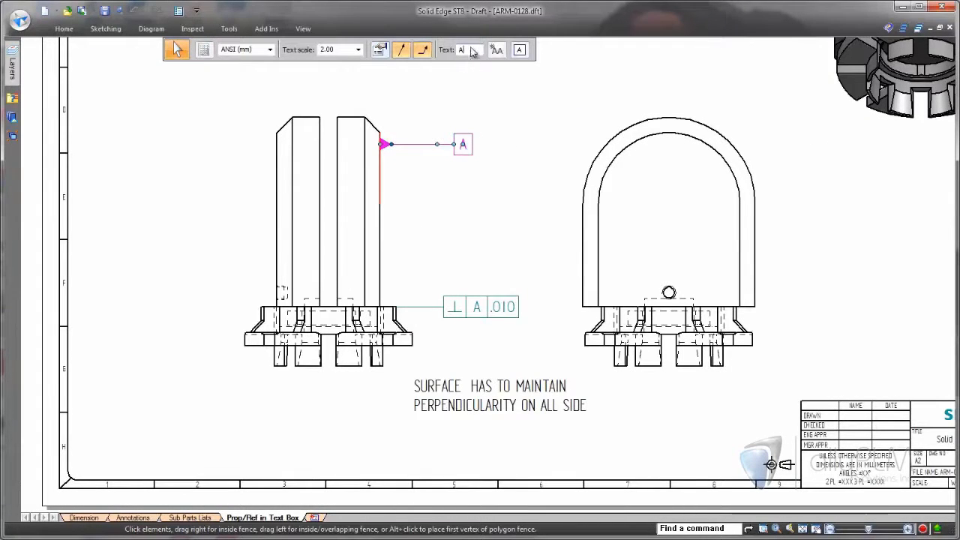
{"action": "type", "text": "-A"}
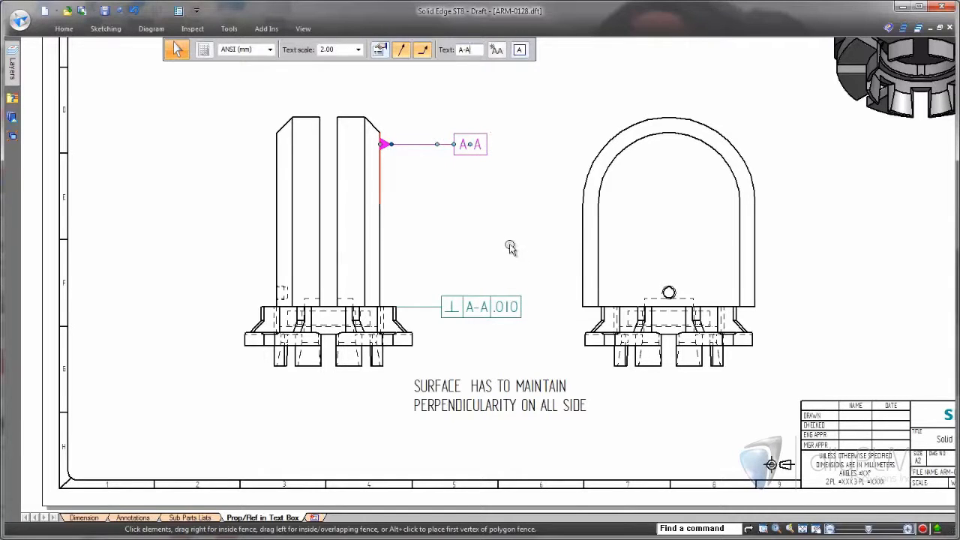
{"action": "left_click", "coordinate": [509, 246]}
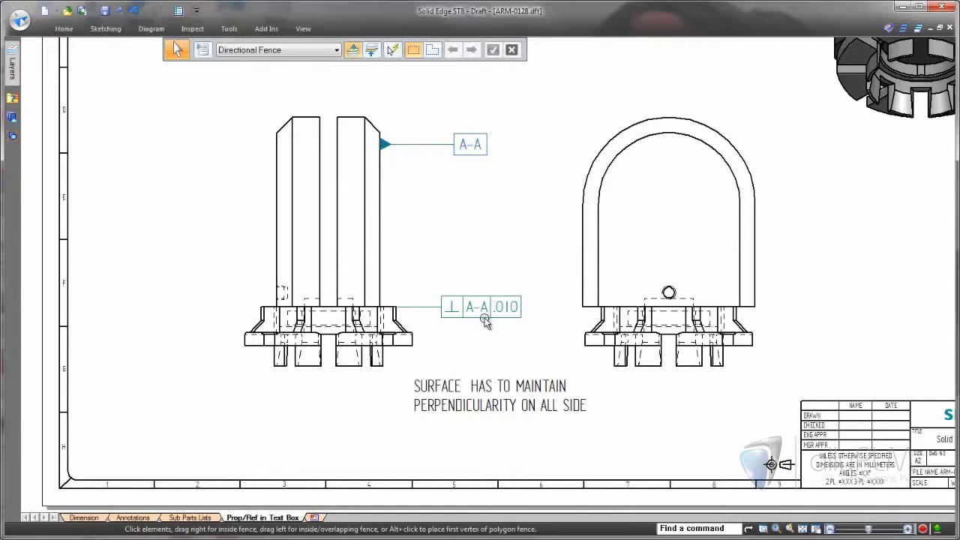
Insert a reference to the datum frame text (source A6774) after the word SURFACE in the perpendicularity note.
{"action": "double_click", "coordinate": [471, 387]}
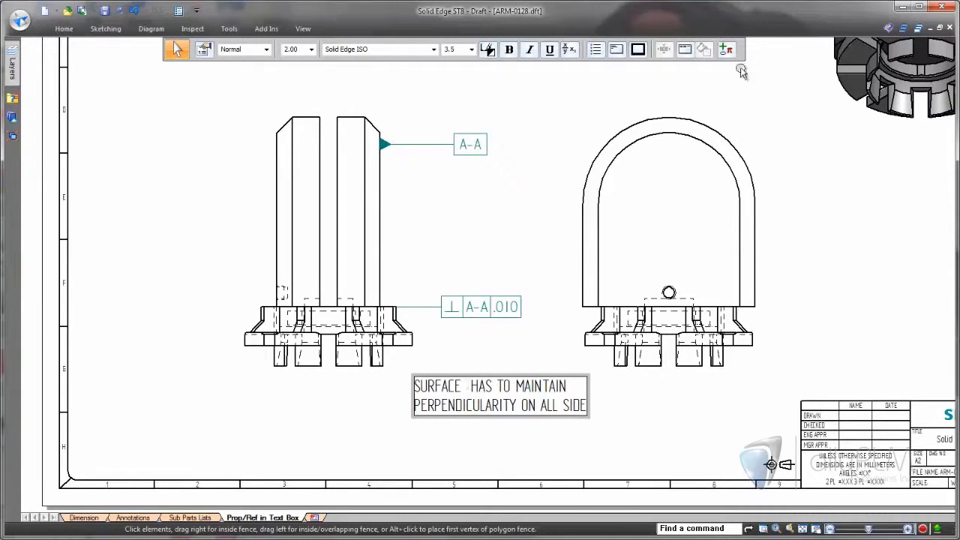
{"action": "left_click", "coordinate": [726, 49]}
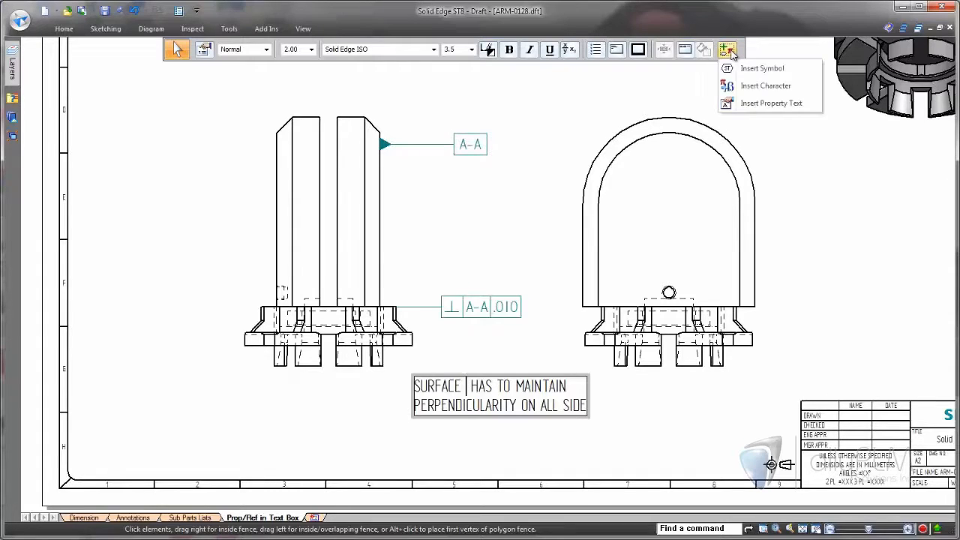
{"action": "left_click", "coordinate": [758, 104]}
{"action": "left_click", "coordinate": [366, 279]}
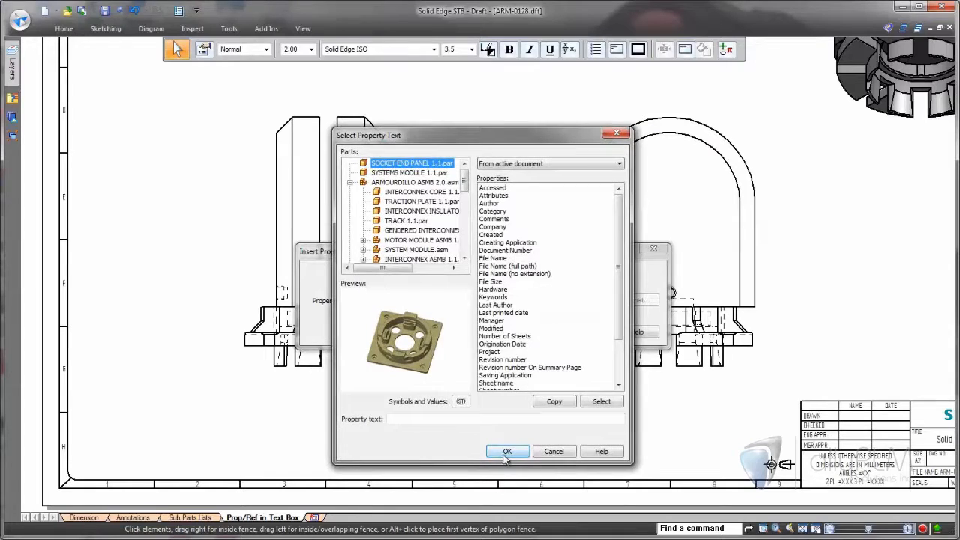
{"action": "left_click", "coordinate": [506, 453]}
{"action": "left_click", "coordinate": [389, 279]}
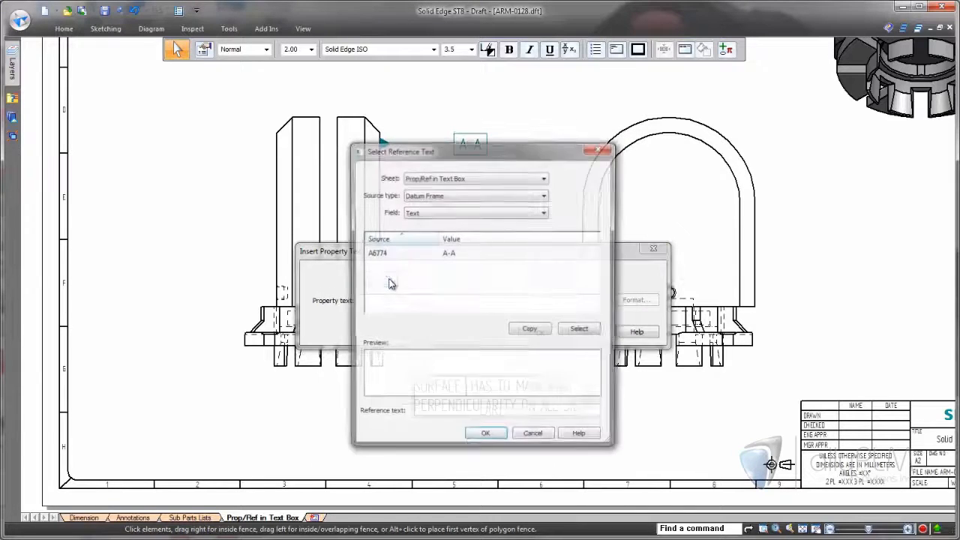
{"action": "left_click", "coordinate": [379, 253]}
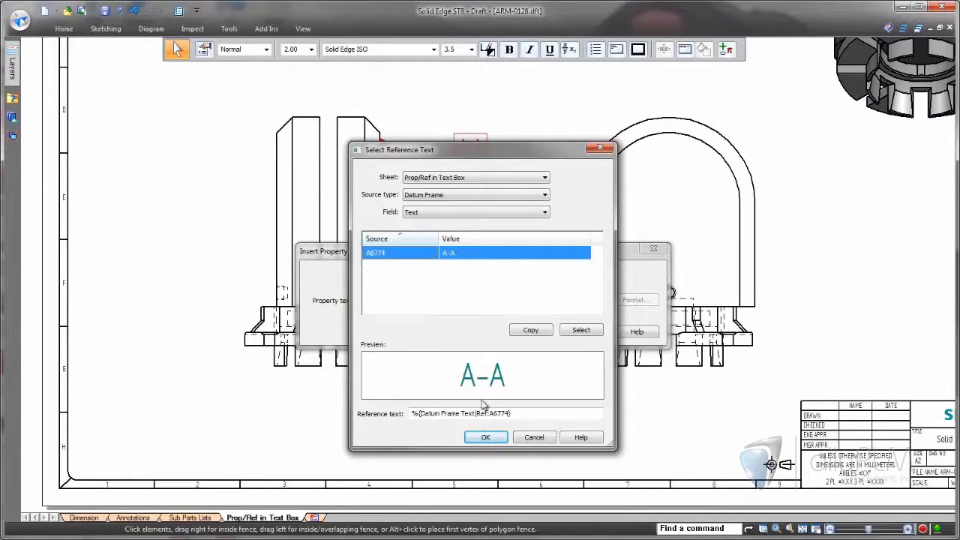
{"action": "left_click", "coordinate": [485, 438]}
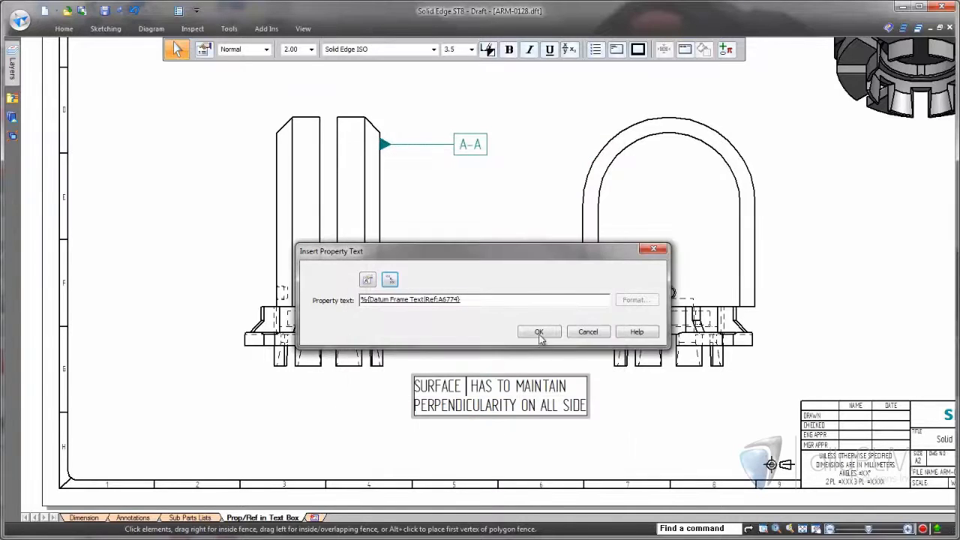
{"action": "left_click", "coordinate": [539, 332]}
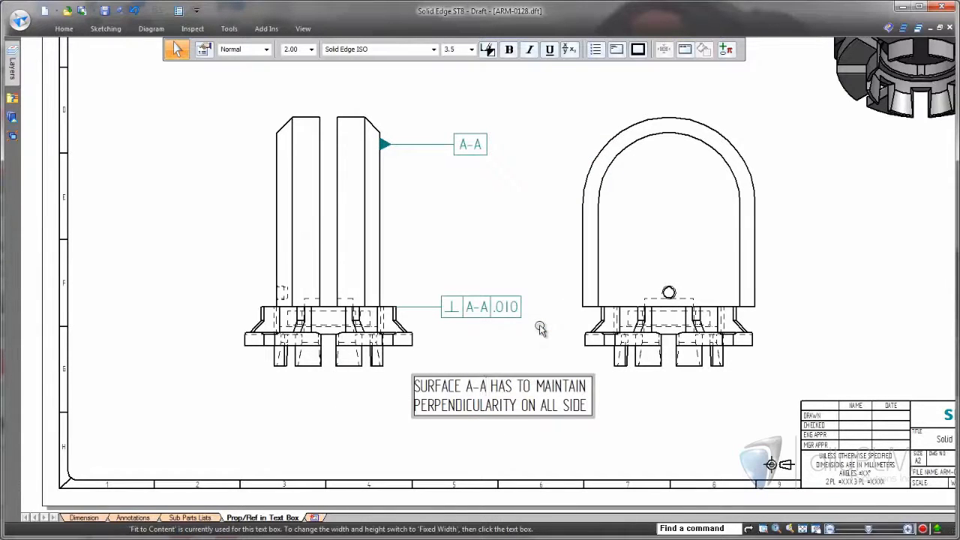
Change the text of the datum frame on the slotted view to C-C.
{"action": "left_click", "coordinate": [479, 145]}
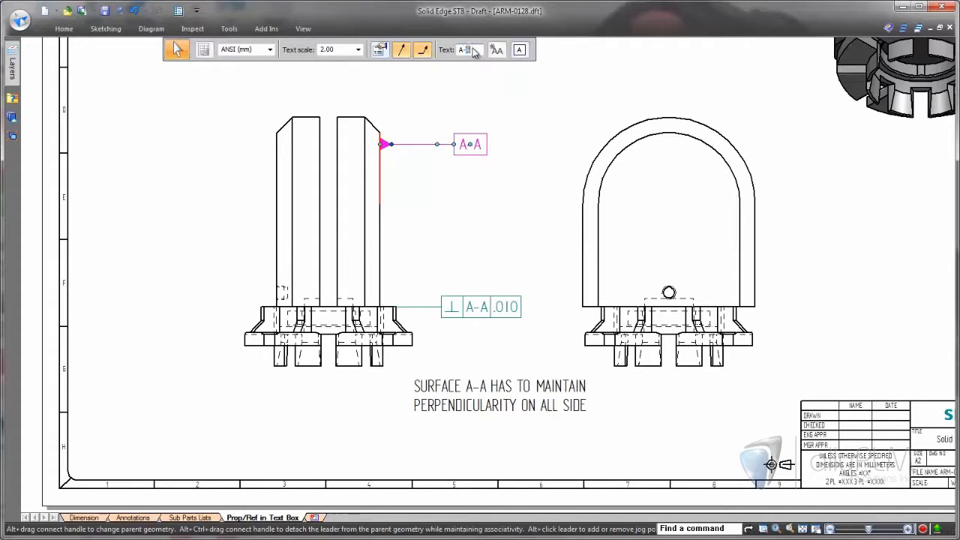
{"action": "left_click_drag", "start_coordinate": [473, 51], "coordinate": [430, 51]}
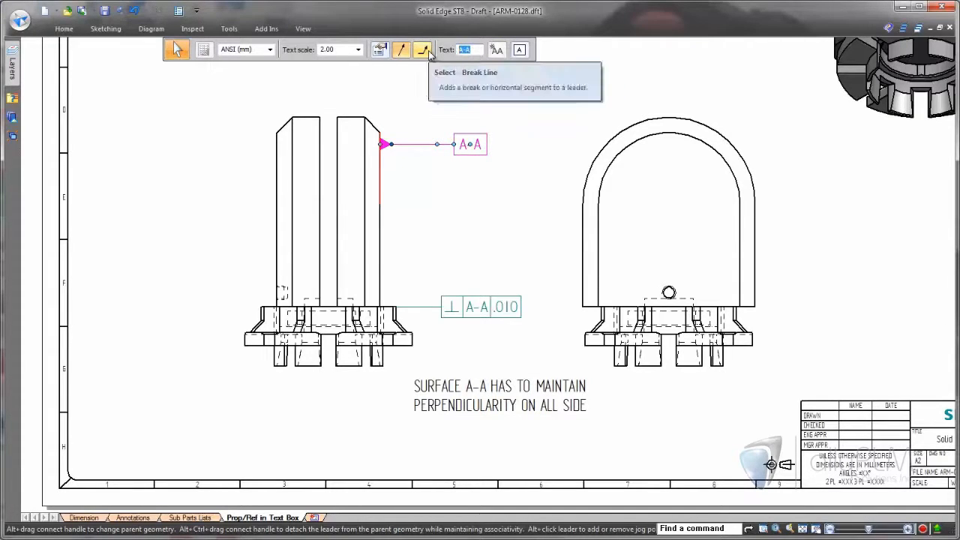
{"action": "type", "text": "C-C"}
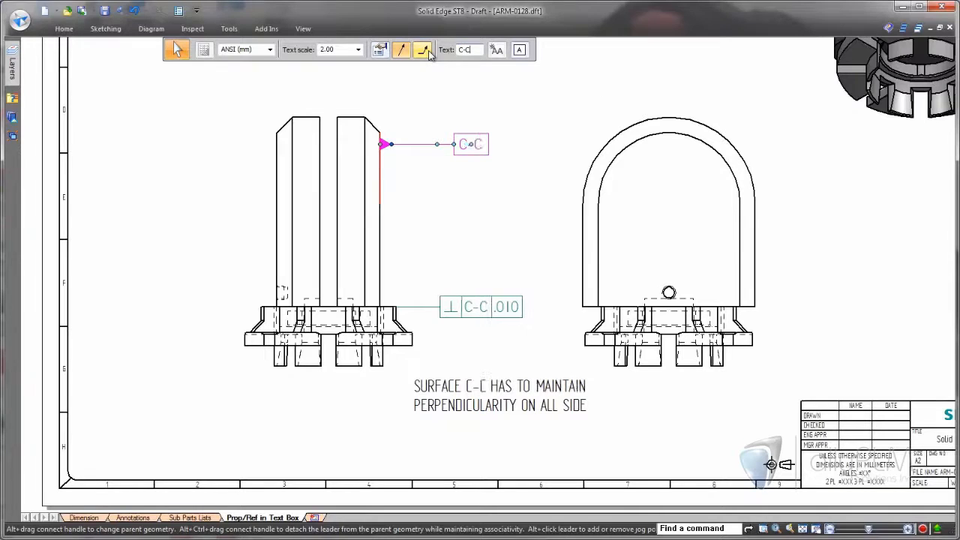
{"action": "left_click", "coordinate": [494, 243]}
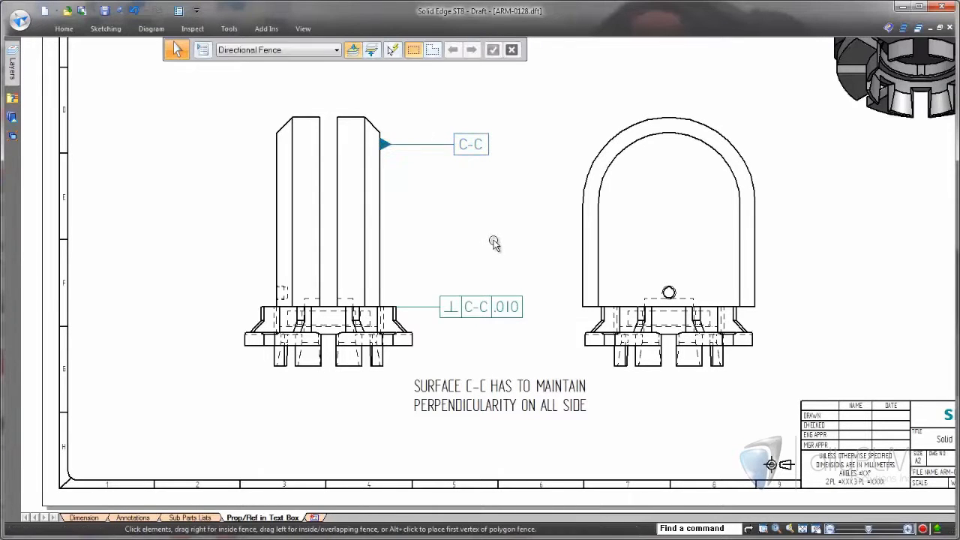
Attach a feature callout with the default text to the small hole in the arched view, placing its text outside the view.
{"action": "scroll", "coordinate": [797, 279], "scroll_direction": "up", "scroll_amount": 2}
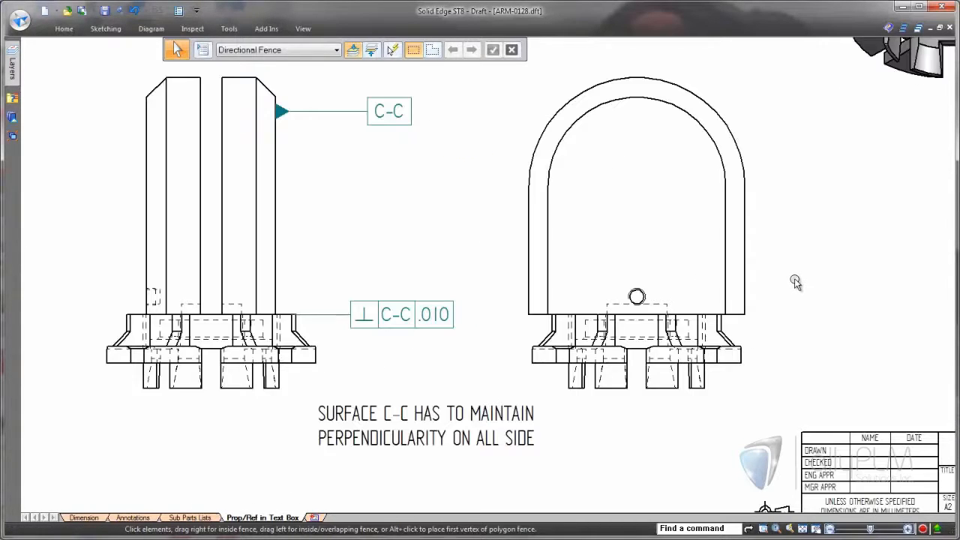
{"action": "scroll", "coordinate": [679, 279], "scroll_direction": "up", "scroll_amount": 2}
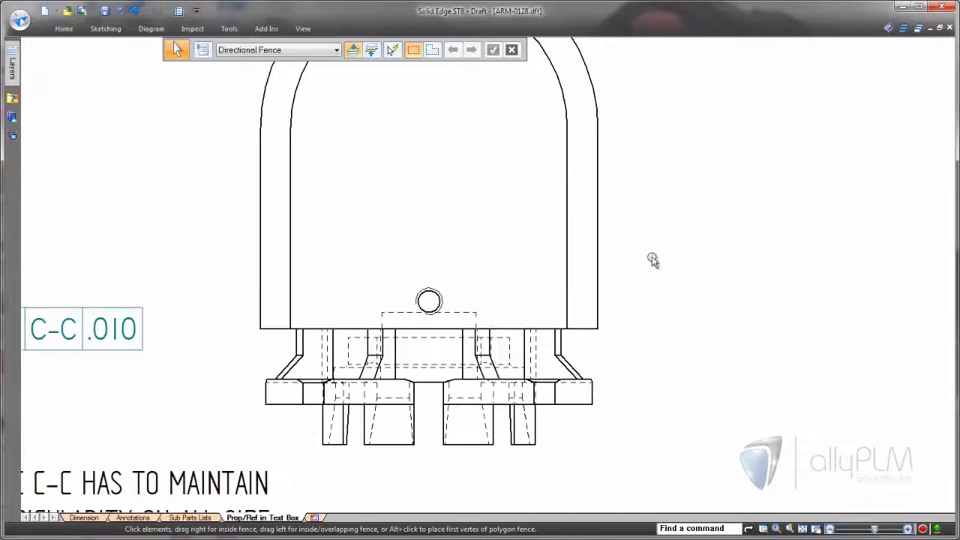
{"action": "left_click", "coordinate": [63, 30]}
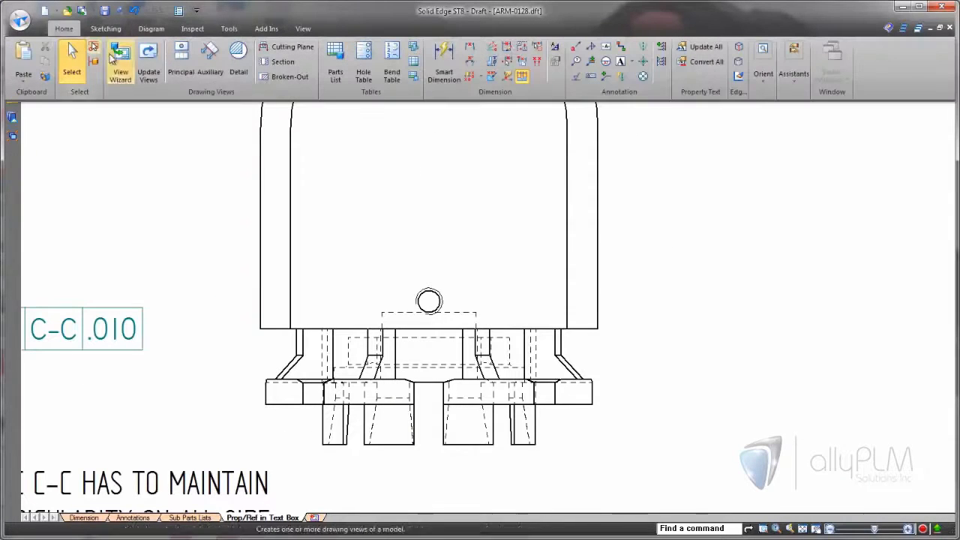
{"action": "left_click", "coordinate": [575, 48]}
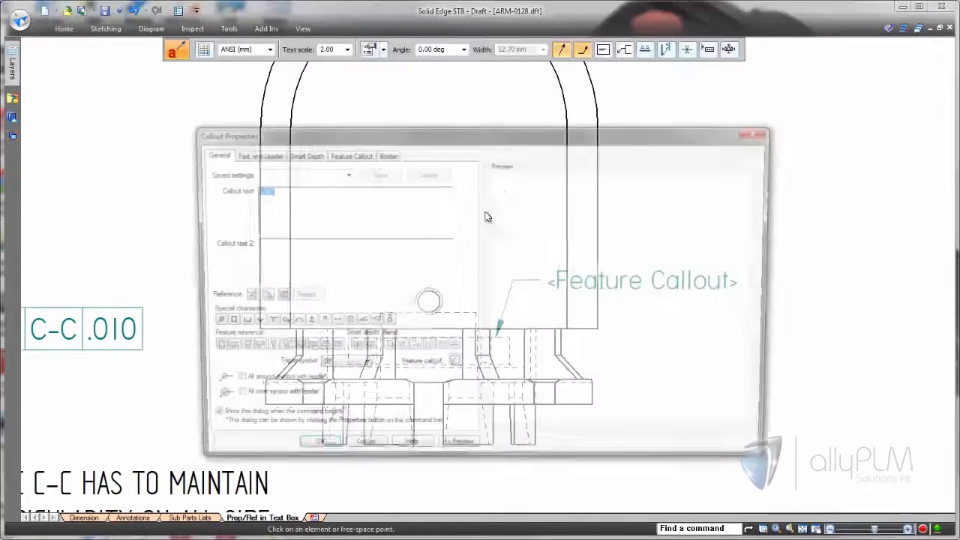
{"action": "left_click", "coordinate": [313, 453]}
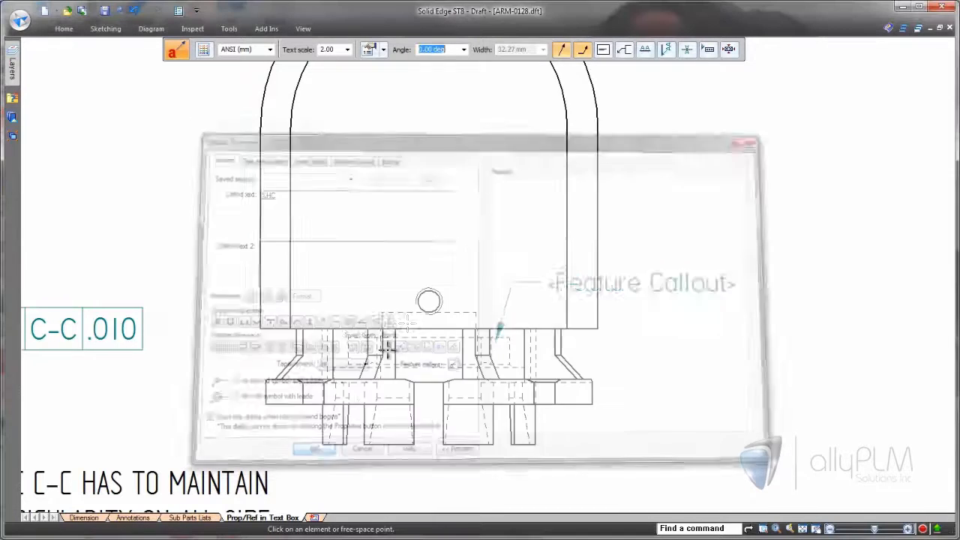
{"action": "left_click", "coordinate": [441, 285]}
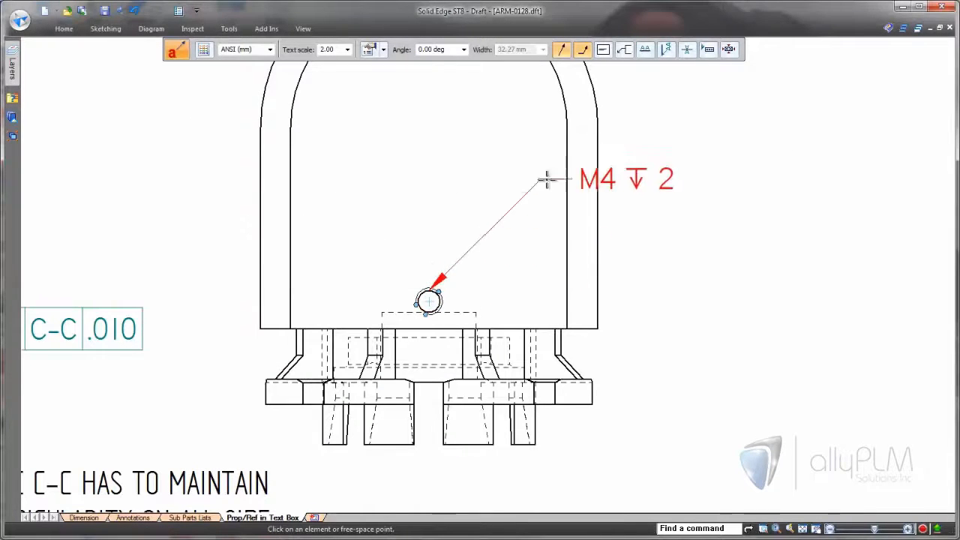
{"action": "left_click", "coordinate": [626, 146]}
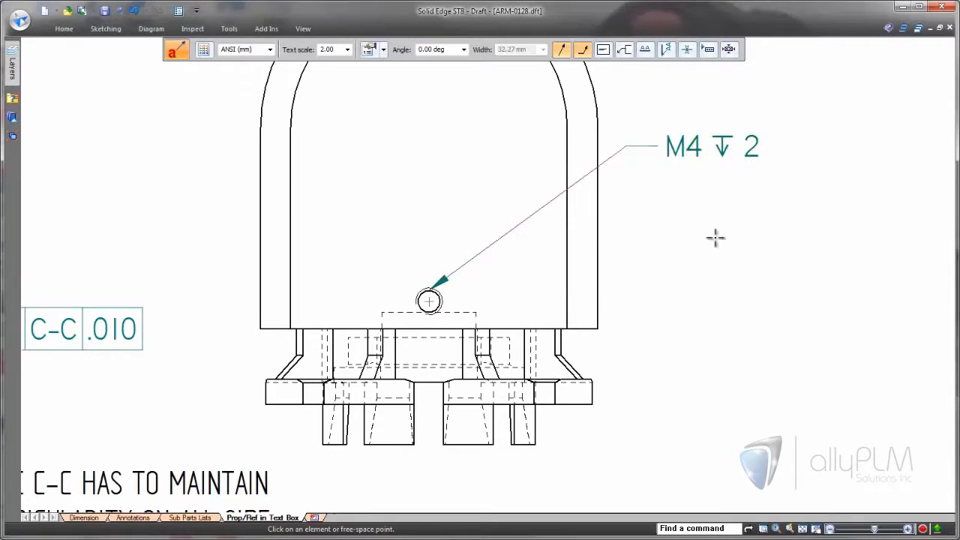
{"action": "left_click", "coordinate": [428, 301]}
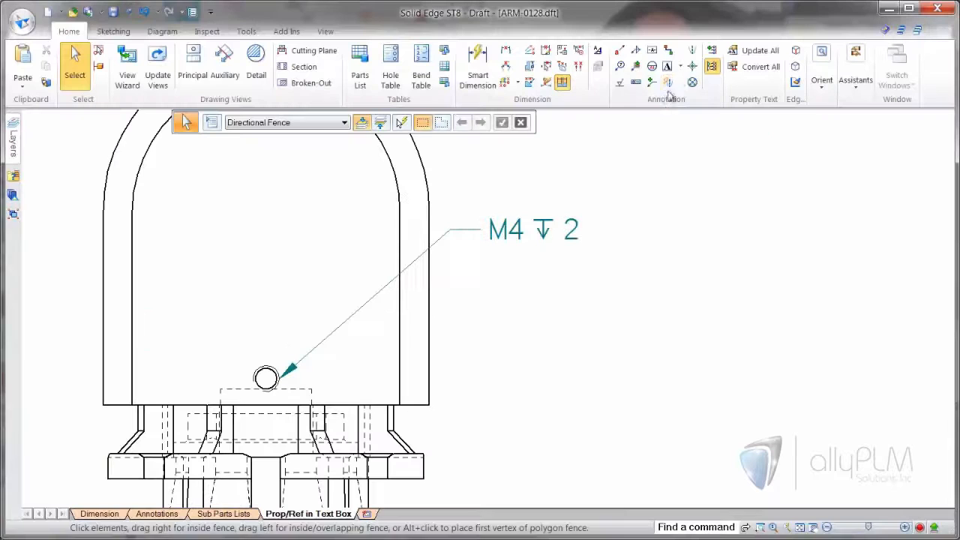
Start a technical requirements list and add ALL DIMENSIONS MUST BE CHECKED as its first item.
{"action": "left_click", "coordinate": [680, 68]}
{"action": "left_click", "coordinate": [689, 99]}
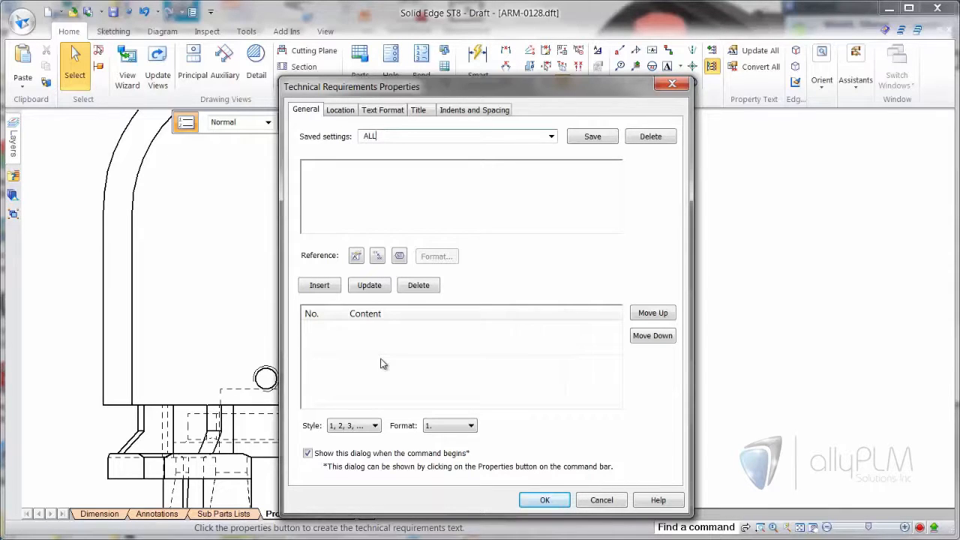
{"action": "key", "text": "BackSpace"}
{"action": "key", "text": "BackSpace"}
{"action": "key", "text": "BackSpace"}
{"action": "type", "text": "DIM"}
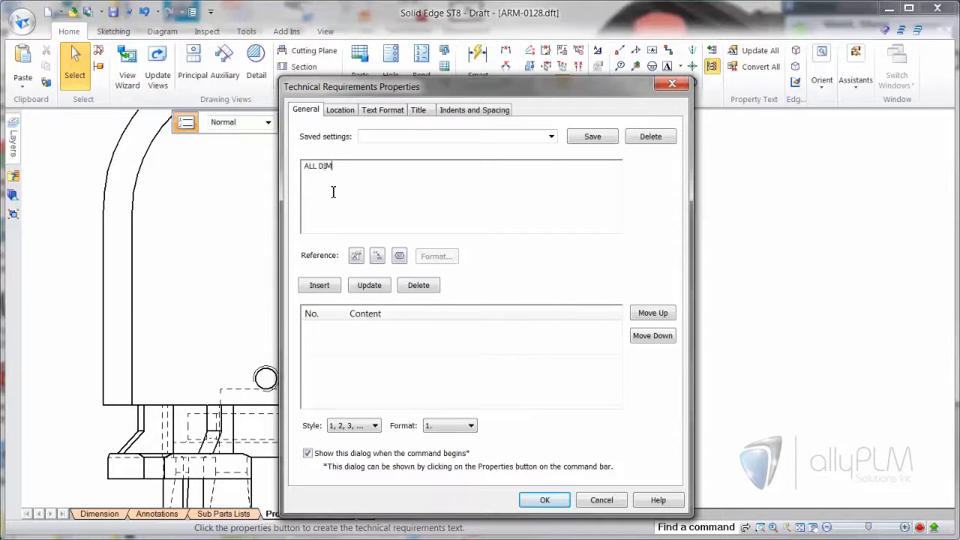
{"action": "type", "text": "ENSIONS MUST BE CHECKED"}
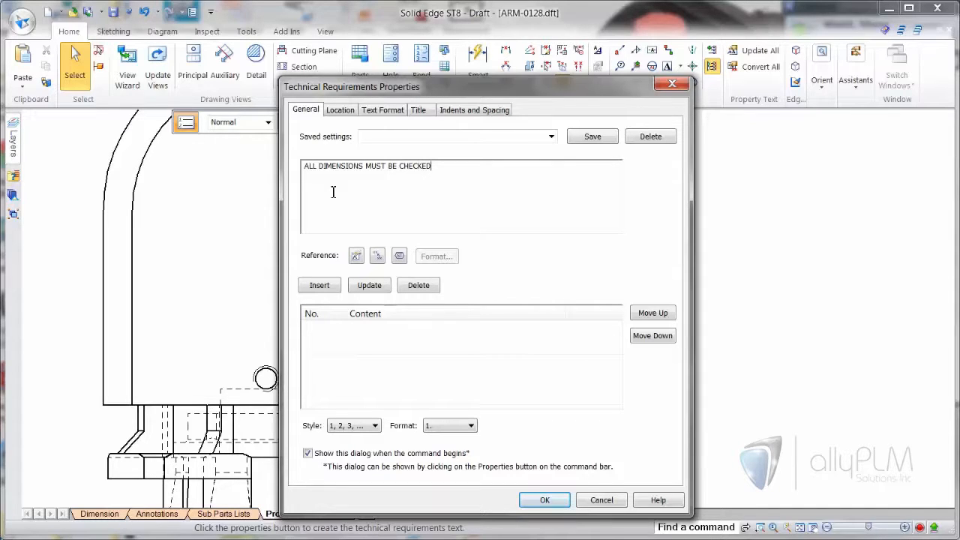
{"action": "left_click", "coordinate": [307, 287]}
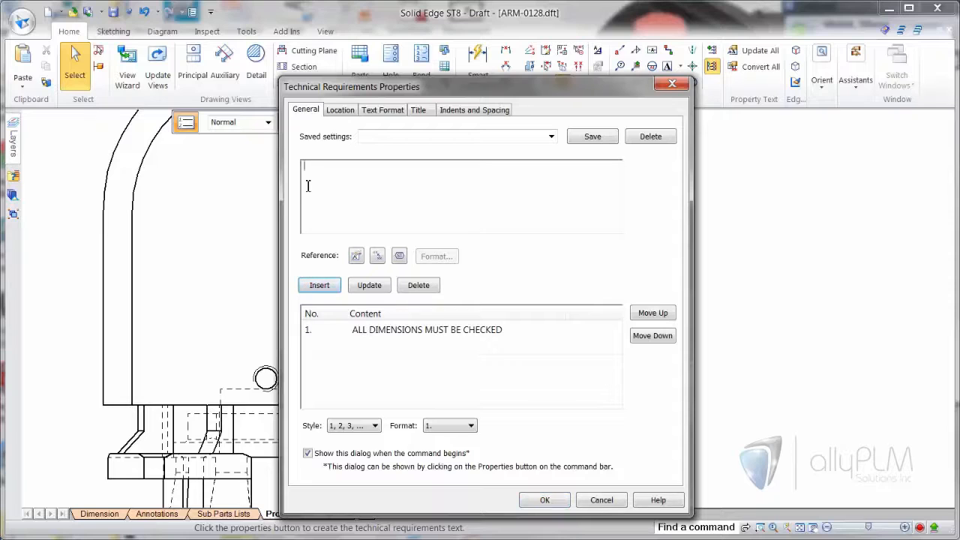
Add the requirements STAMP PART NUMBER HERE and GLUE ALL AREAS, and place the list in the empty area beside the arched view's base.
{"action": "type", "text": "STAMP PART NUMBER HERE"}
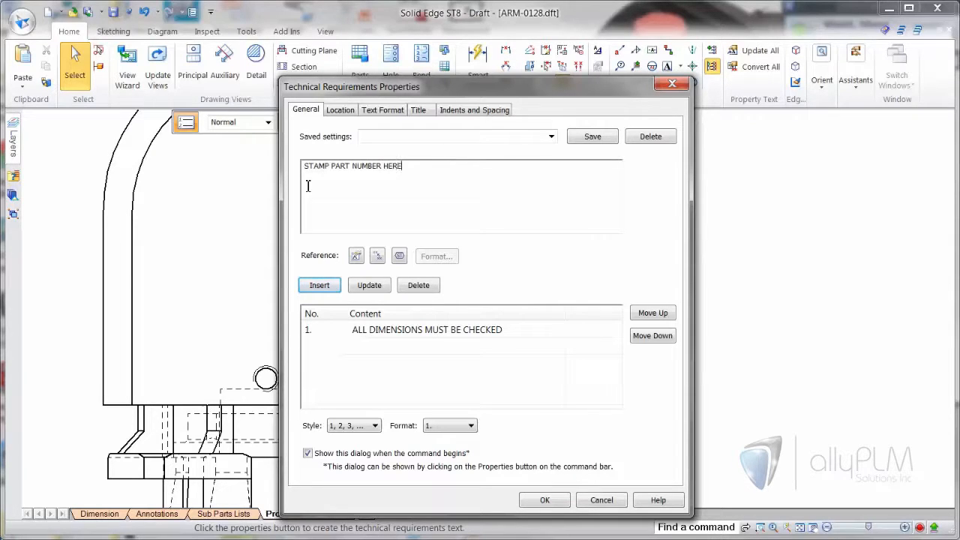
{"action": "left_click", "coordinate": [314, 288]}
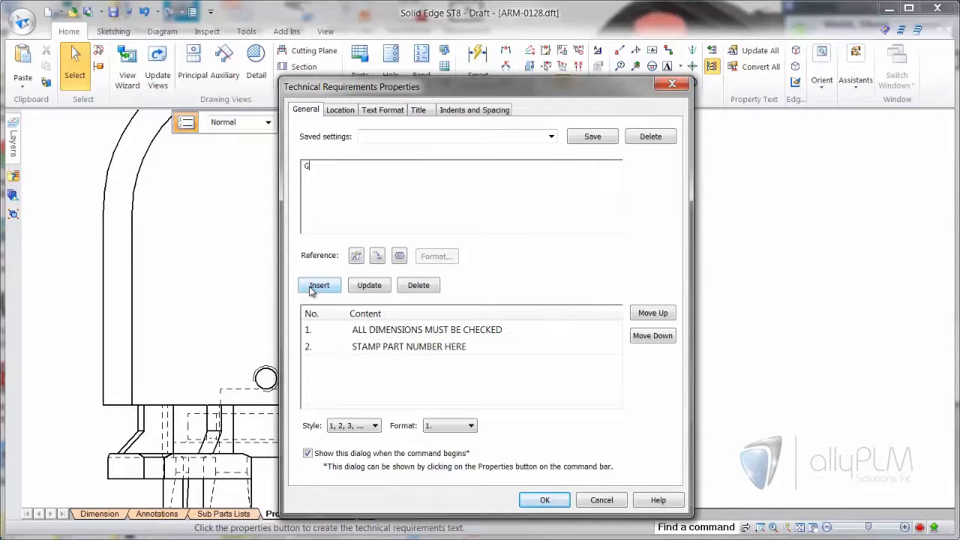
{"action": "type", "text": "GLUE ALL AREAS"}
{"action": "left_click", "coordinate": [315, 288]}
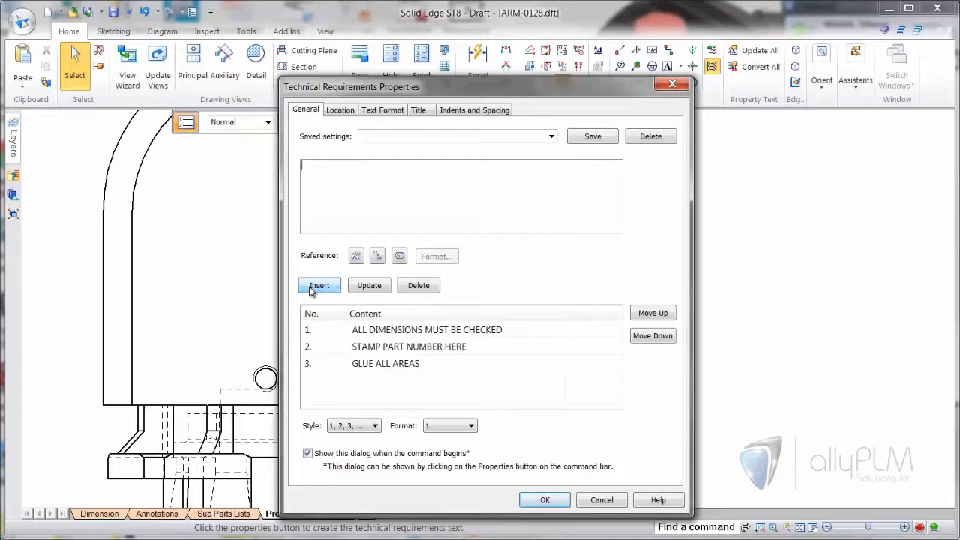
{"action": "left_click", "coordinate": [541, 500]}
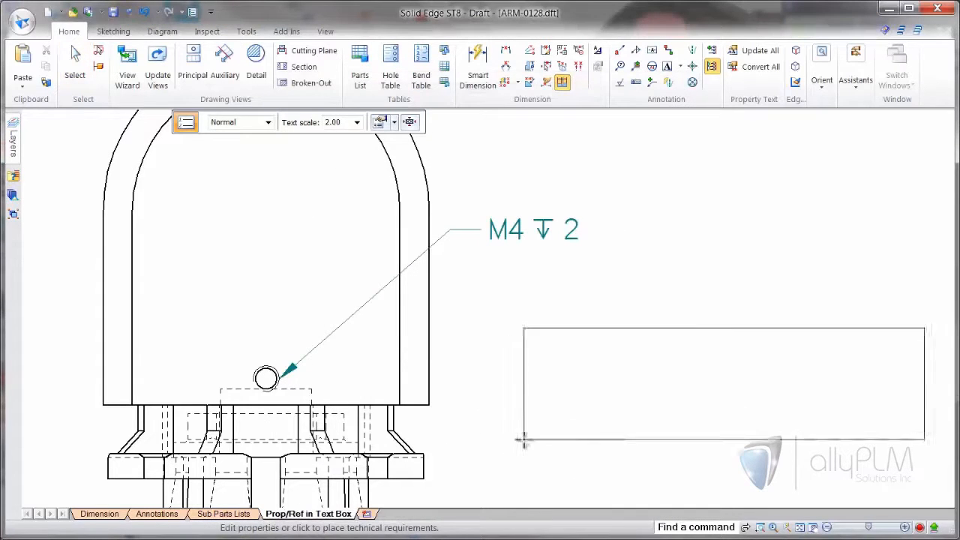
{"action": "left_click", "coordinate": [500, 490]}
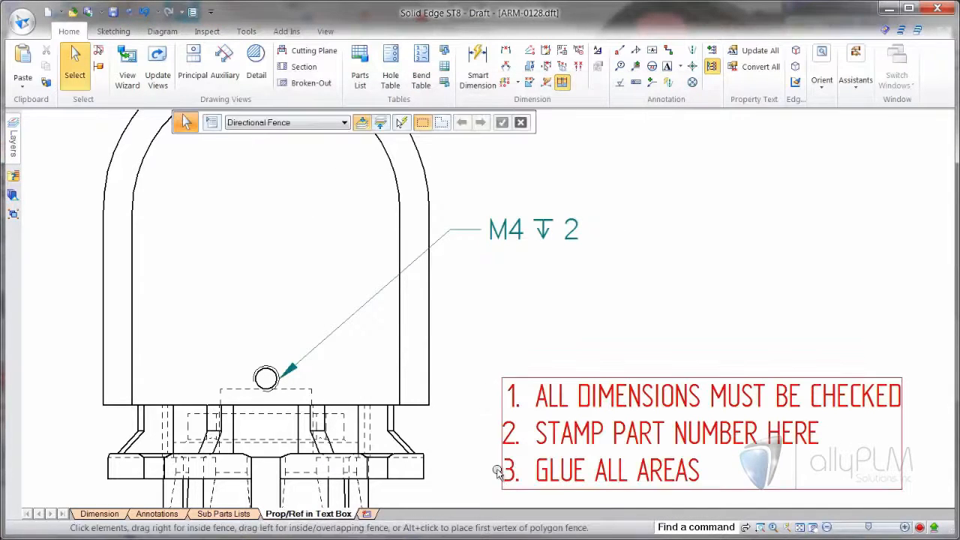
Start a new callout and replace its default feature callout text with SEE NOTE.
{"action": "left_click", "coordinate": [619, 54]}
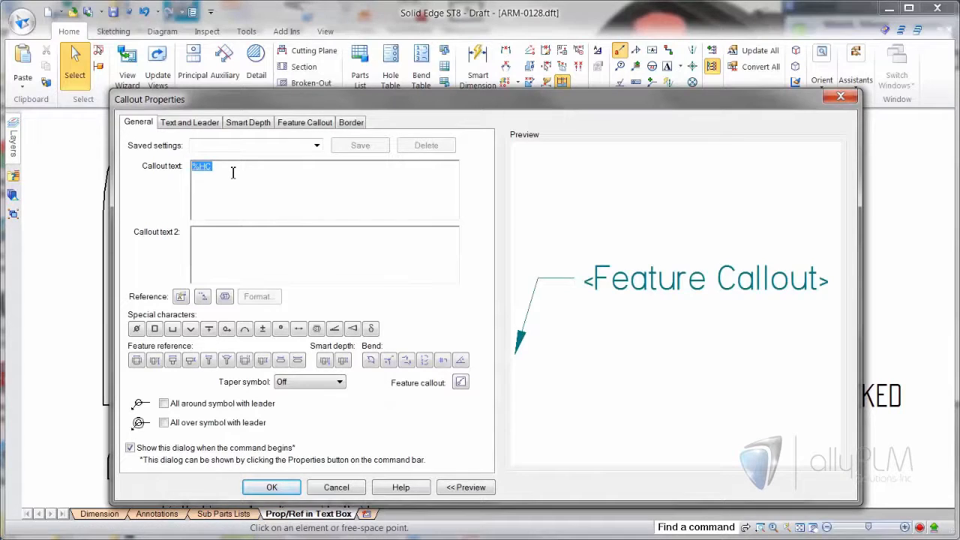
{"action": "key", "text": "Delete"}
{"action": "type", "text": "sEE"}
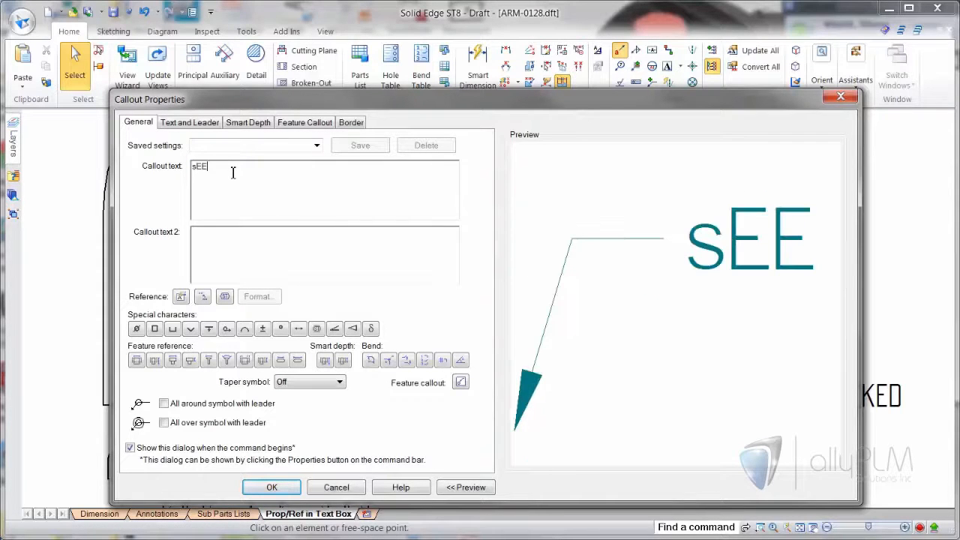
{"action": "key", "text": "BackSpace"}
{"action": "key", "text": "BackSpace"}
{"action": "key", "text": "BackSpace"}
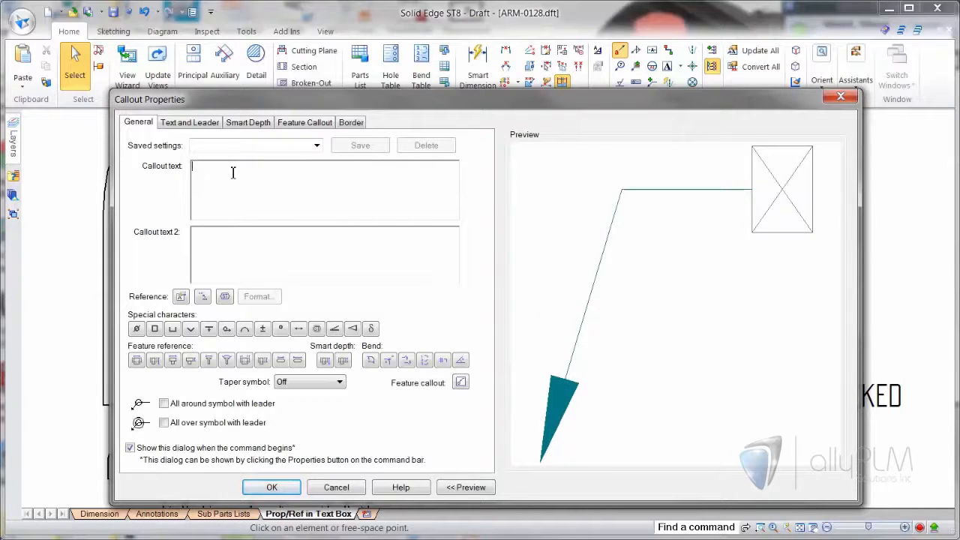
{"action": "type", "text": "SEE NO"}
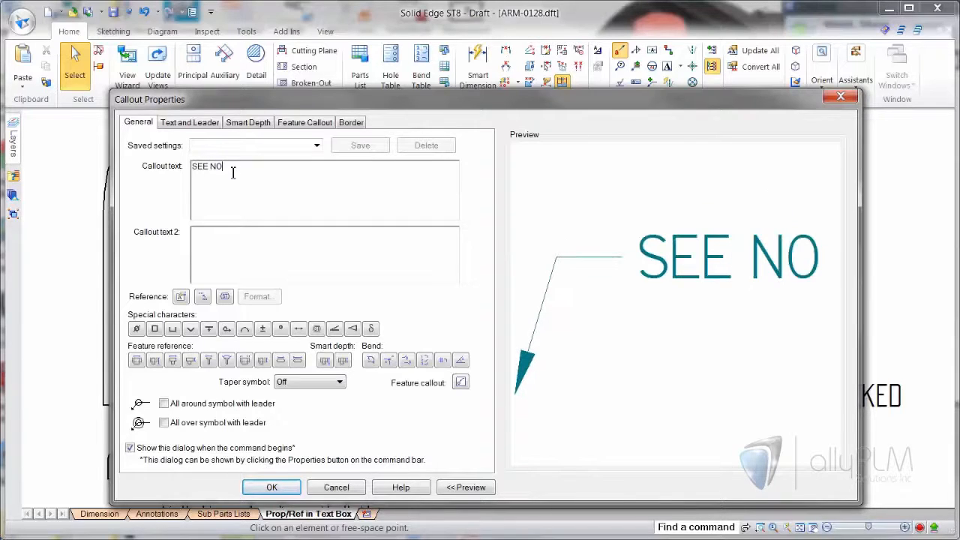
{"action": "type", "text": "TE"}
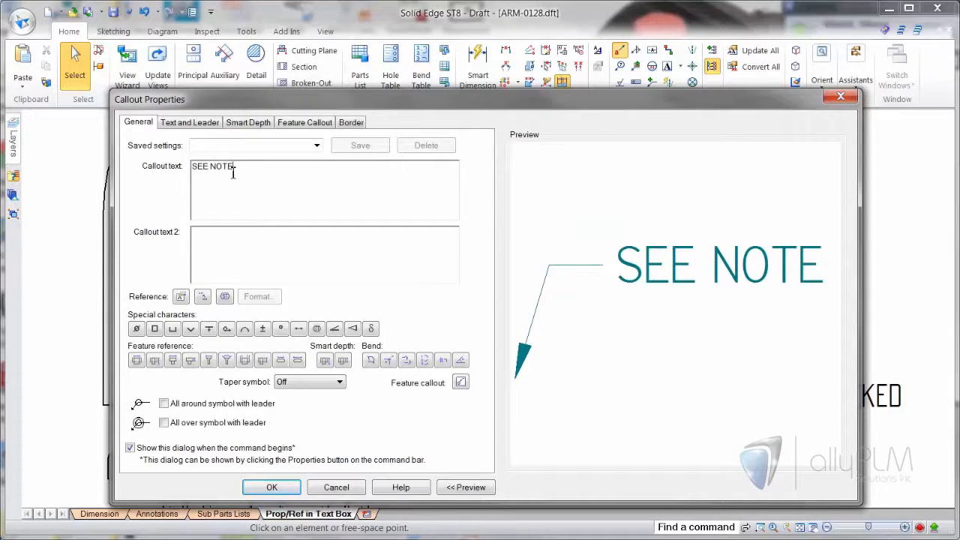
Insert a reference after SEE NOTE to the Item Numbering of the technical requirement STAMP PART NUMBER HERE.
{"action": "left_click", "coordinate": [202, 296]}
{"action": "left_click", "coordinate": [558, 194]}
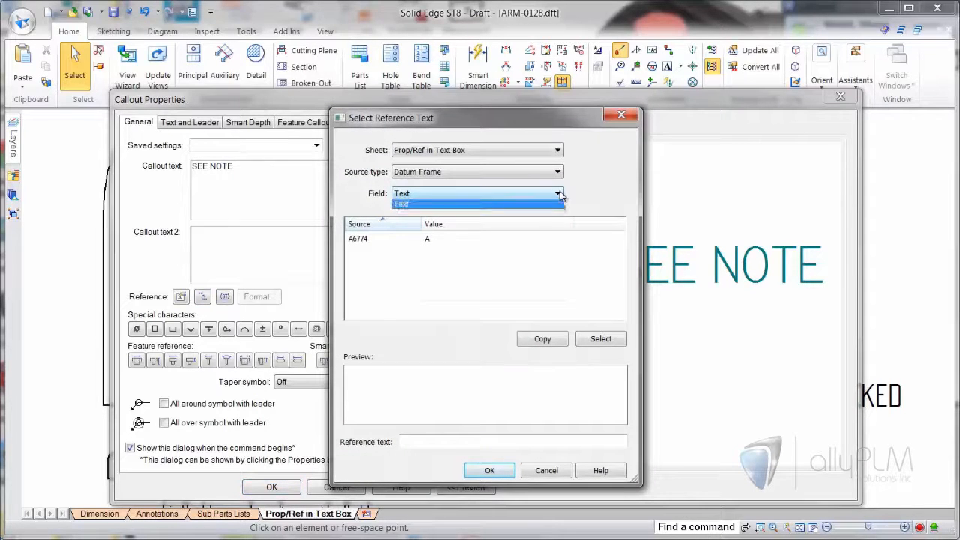
{"action": "left_click", "coordinate": [558, 194]}
{"action": "left_click", "coordinate": [557, 172]}
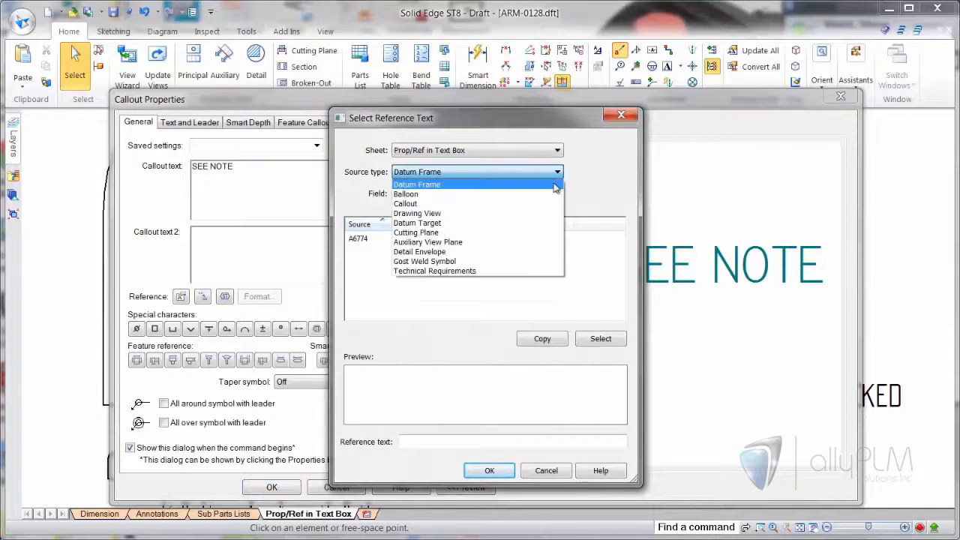
{"action": "left_click", "coordinate": [498, 271]}
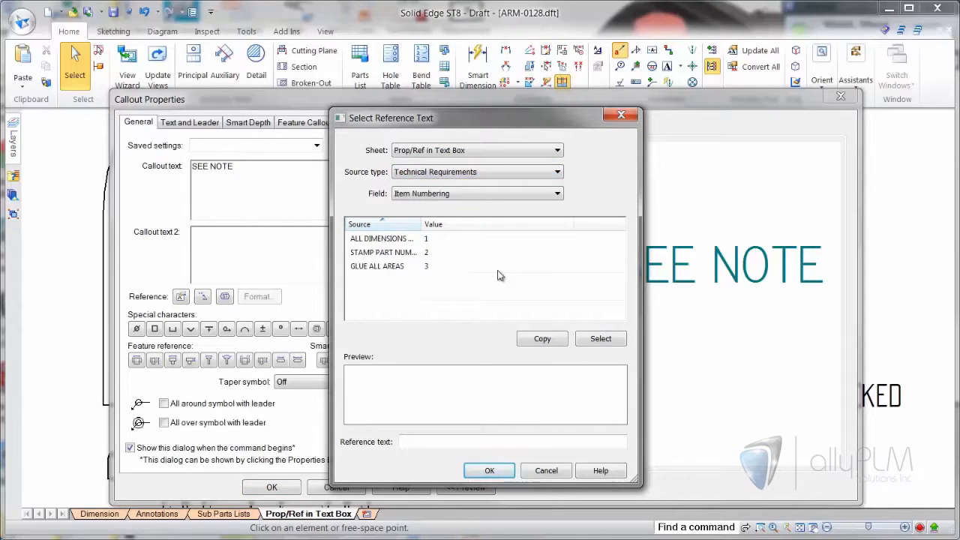
{"action": "left_click", "coordinate": [371, 255]}
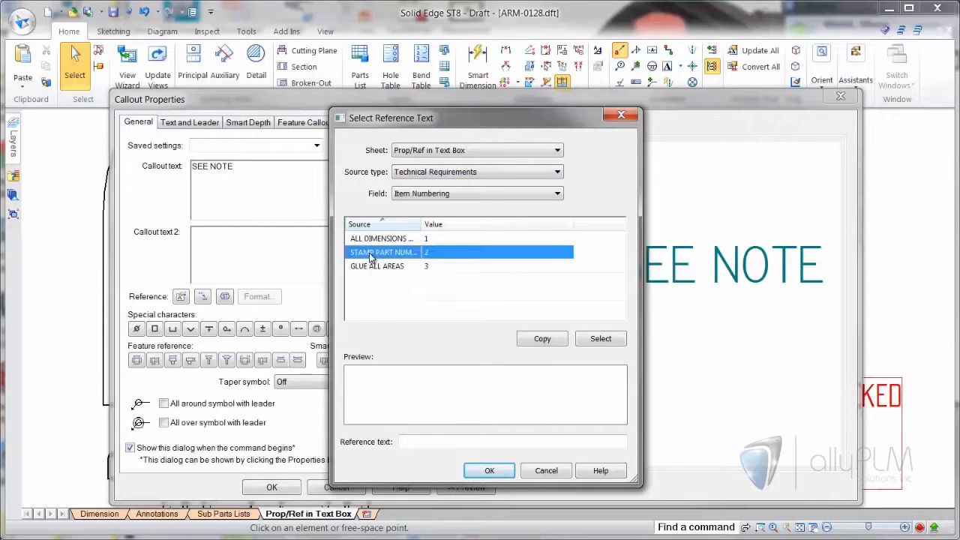
{"action": "left_click", "coordinate": [488, 471]}
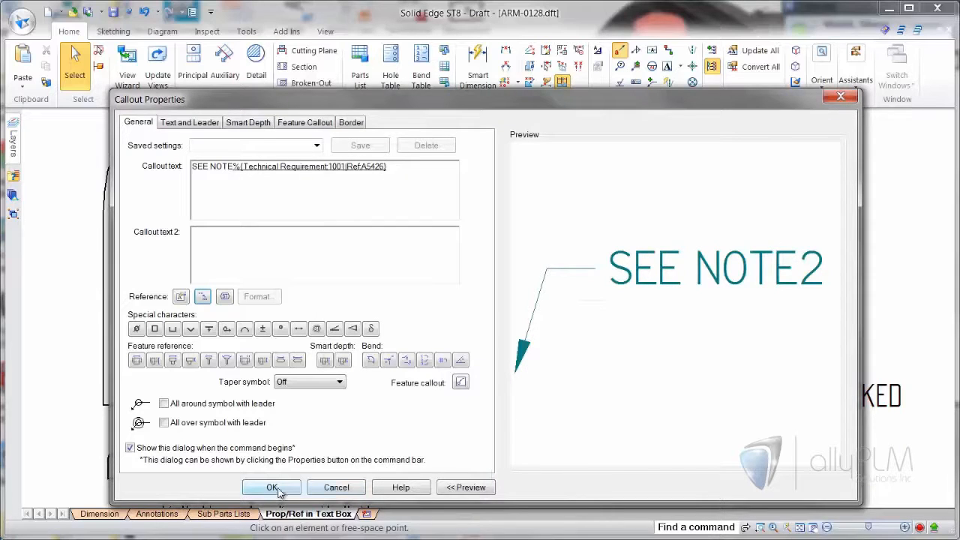
Attach the note callout to the arched view's inner vertical edge, placing its text below the hole callout.
{"action": "left_click", "coordinate": [273, 488]}
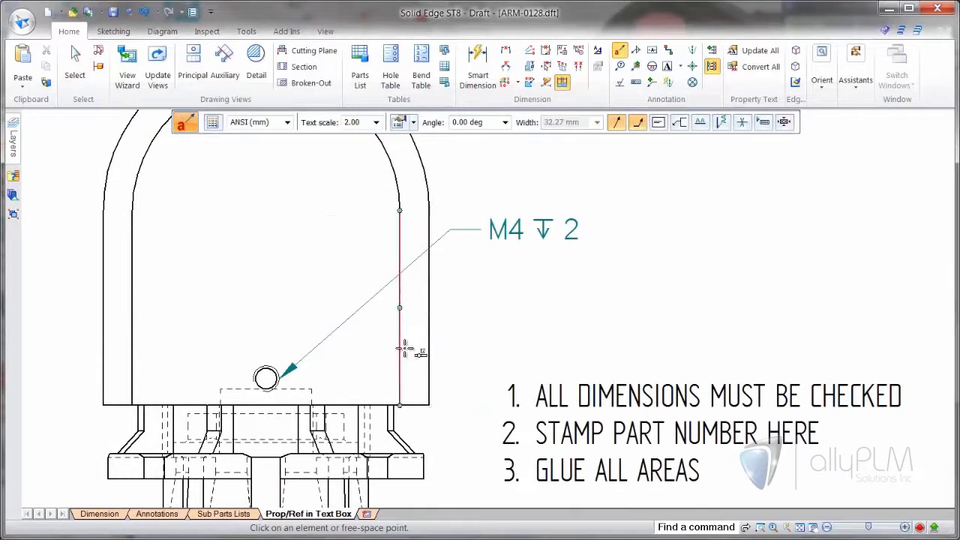
{"action": "left_click", "coordinate": [400, 351]}
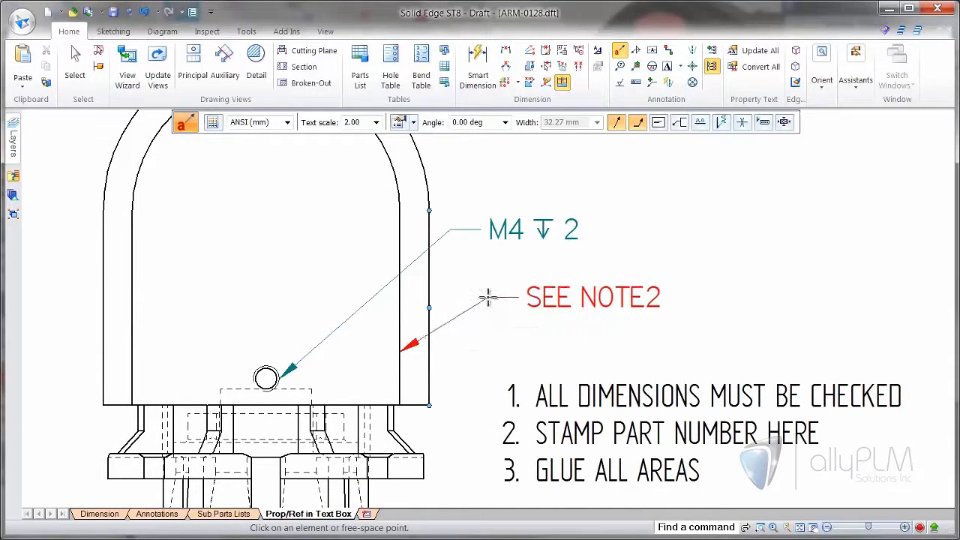
{"action": "left_click", "coordinate": [487, 298]}
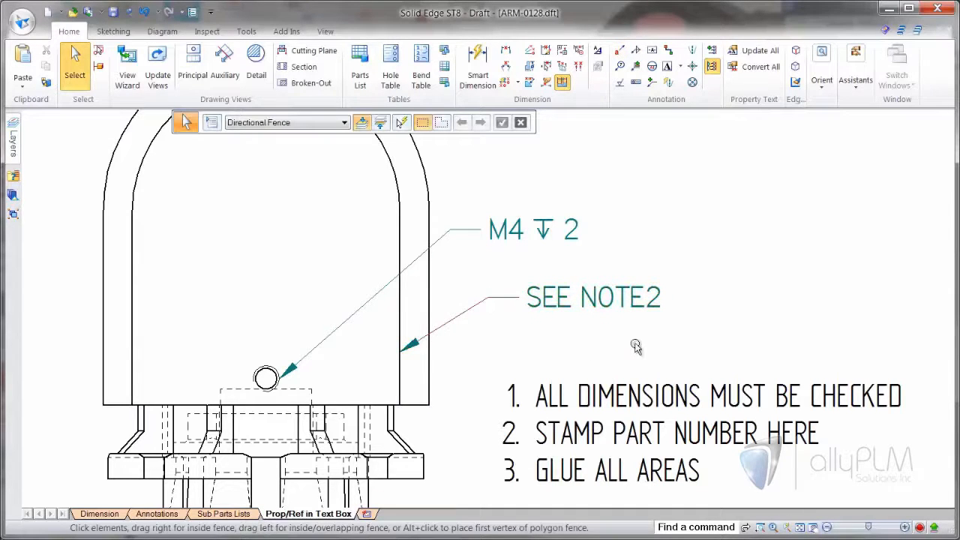
Reorder the technical requirements so that STAMP PART NUMBER HERE is the first item.
{"action": "double_click", "coordinate": [622, 386]}
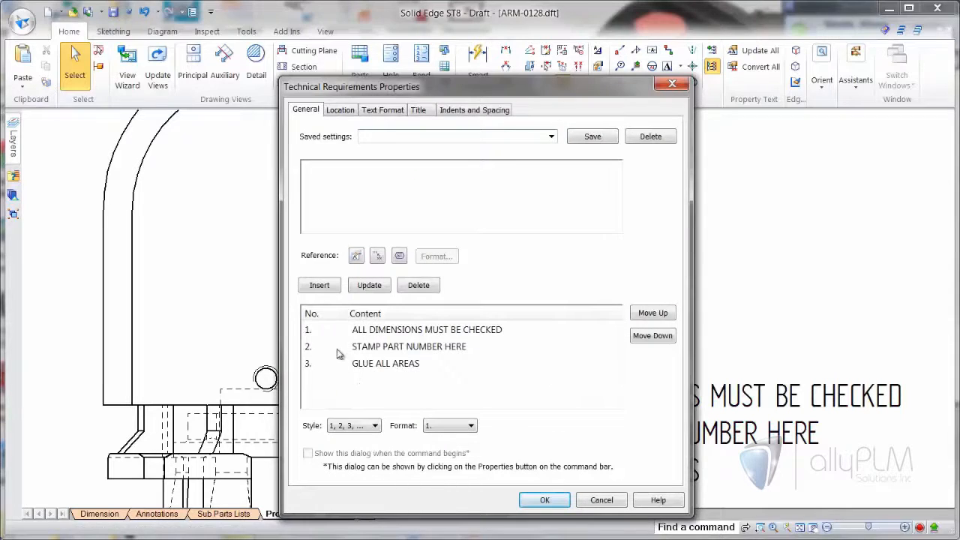
{"action": "left_click", "coordinate": [364, 348]}
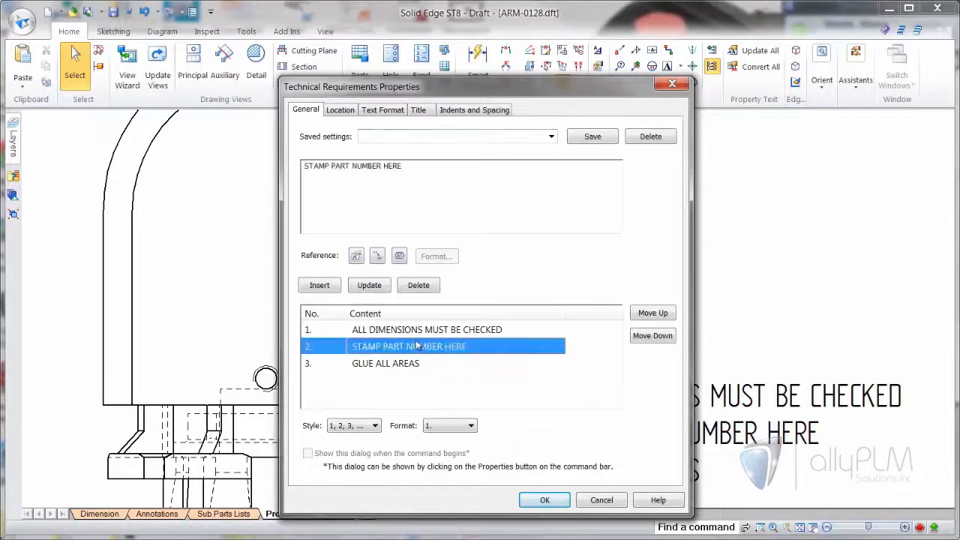
{"action": "left_click", "coordinate": [651, 313]}
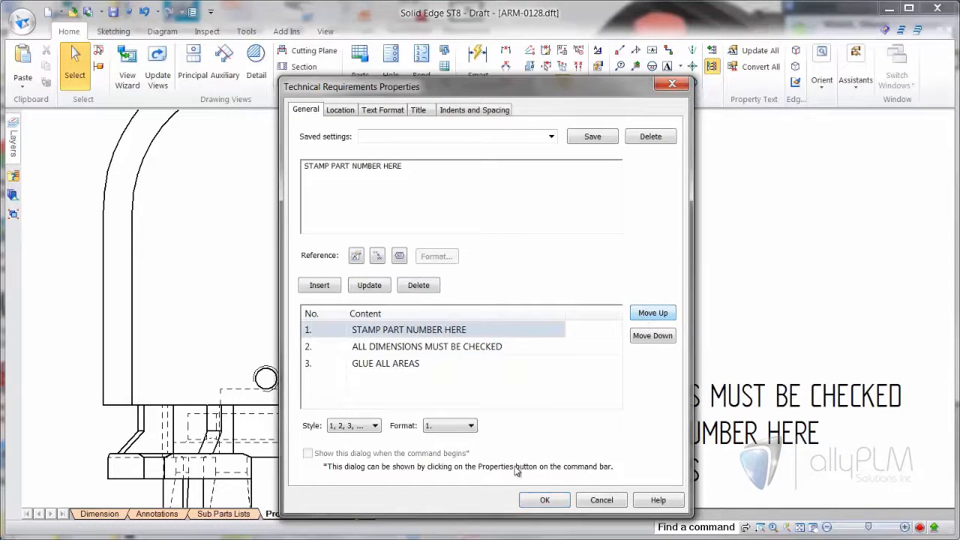
{"action": "left_click", "coordinate": [536, 500]}
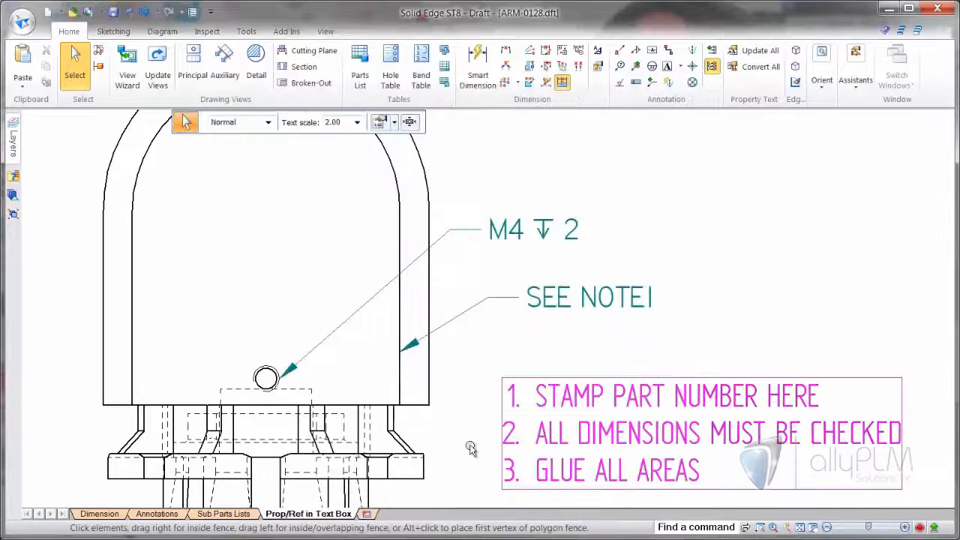
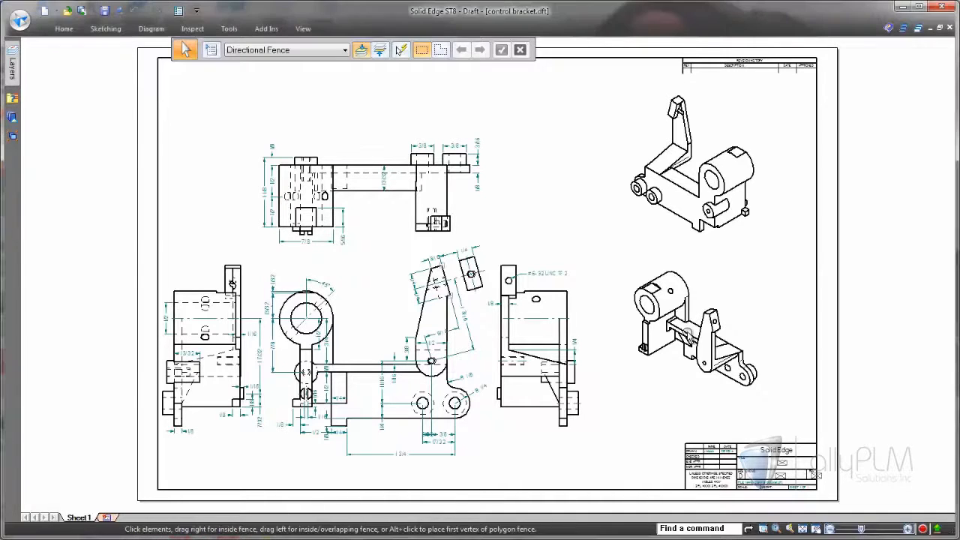
Open the control bracket part from its isometric view and move the inner of the two lower bosses, with its hole, along the plate toward the large cylinder.
{"action": "left_click", "coordinate": [684, 330]}
{"action": "key", "text": "Escape"}
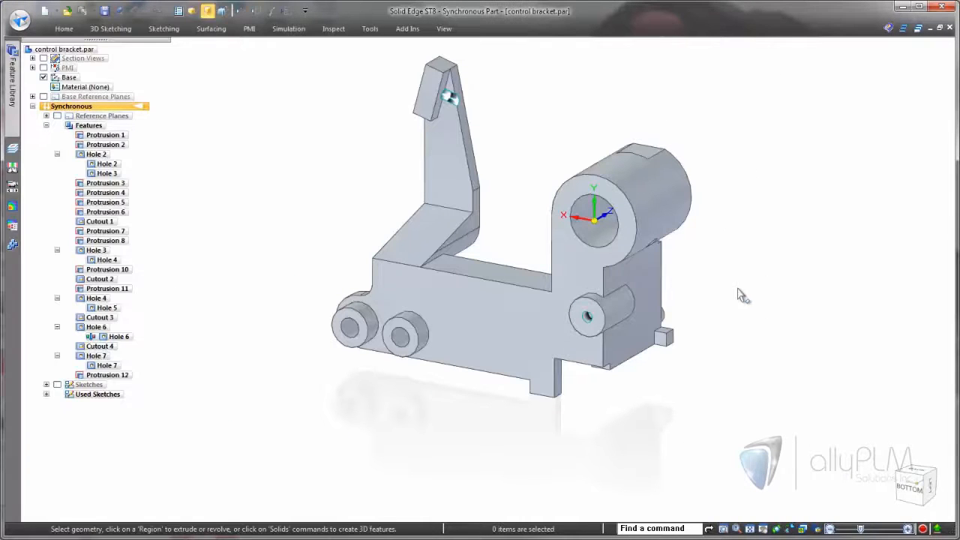
{"action": "left_click", "coordinate": [401, 341]}
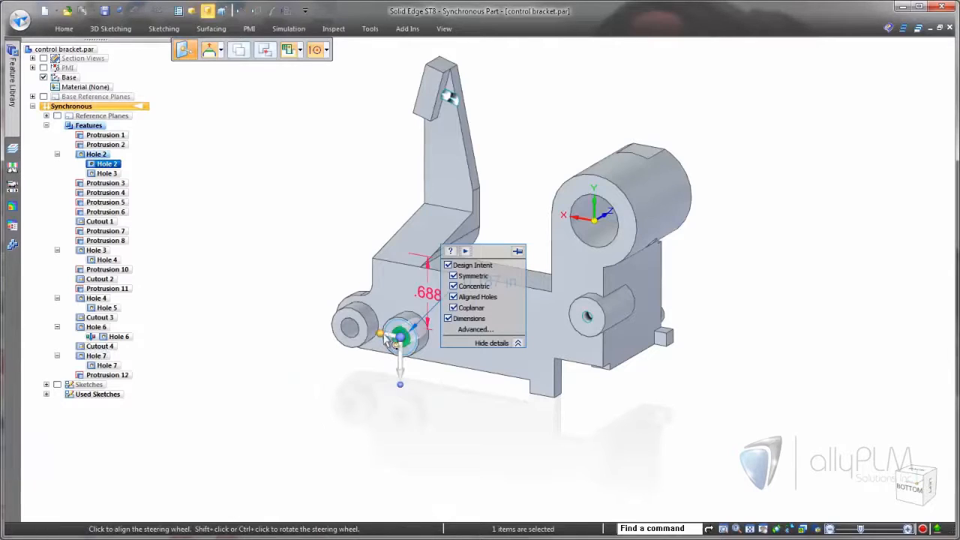
{"action": "left_click", "coordinate": [388, 341]}
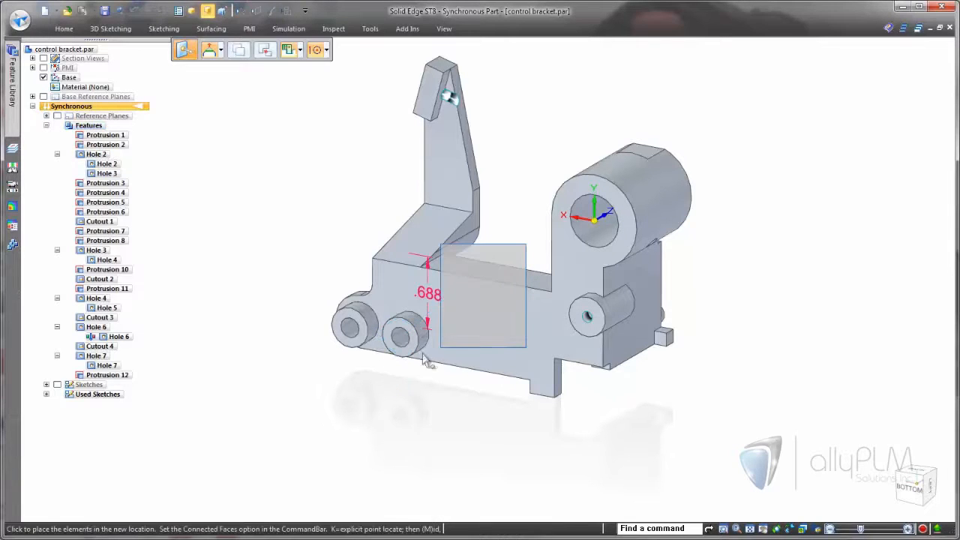
{"action": "left_click", "coordinate": [475, 409]}
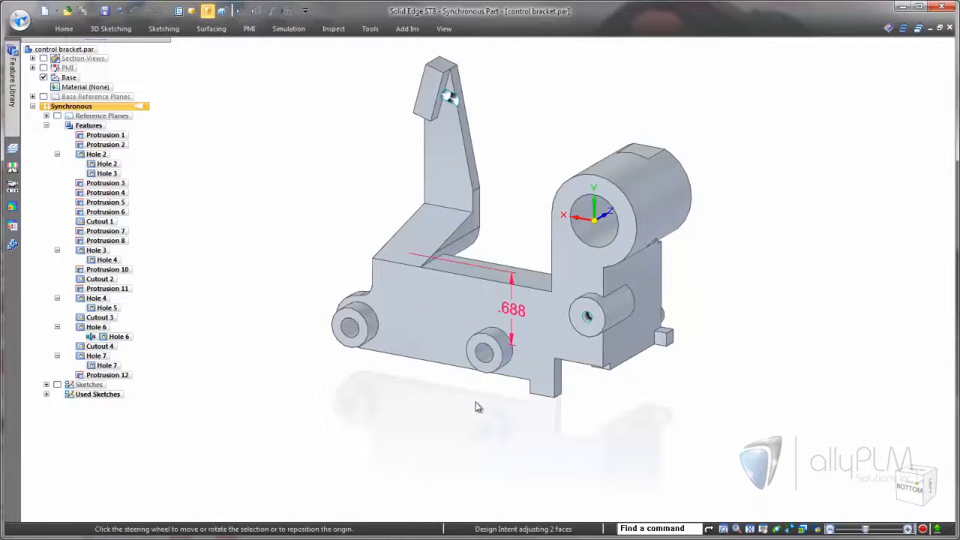
{"action": "left_click", "coordinate": [276, 397]}
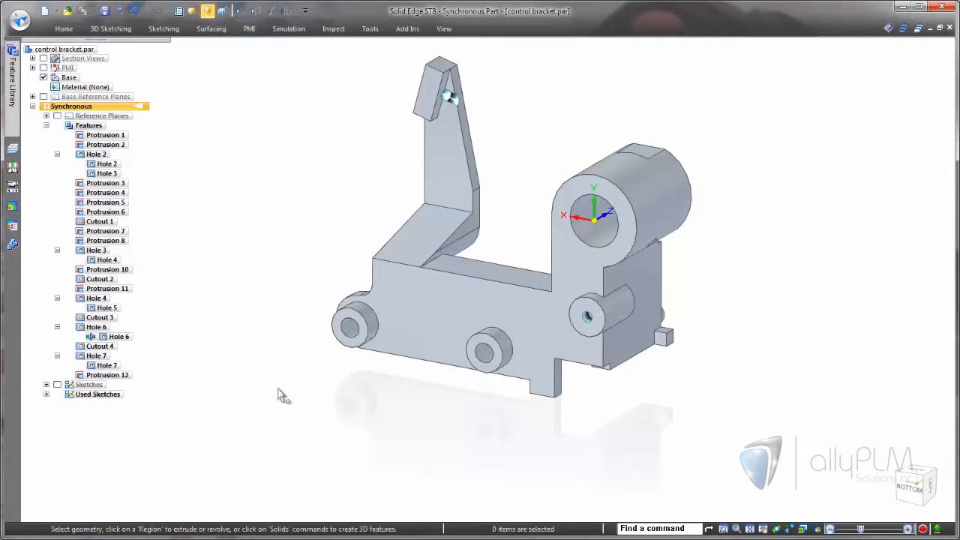
Thicken the bracket's connecting arm by moving its long narrow side face outward along its normal, keeping coplanar faces together.
{"action": "middle_click_drag", "start_coordinate": [467, 458], "coordinate": [255, 465]}
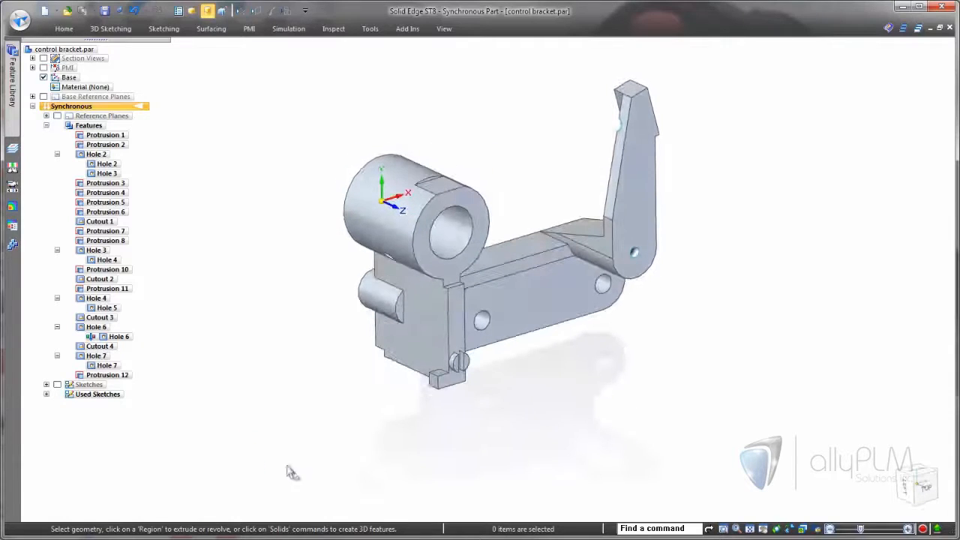
{"action": "left_click", "coordinate": [530, 265]}
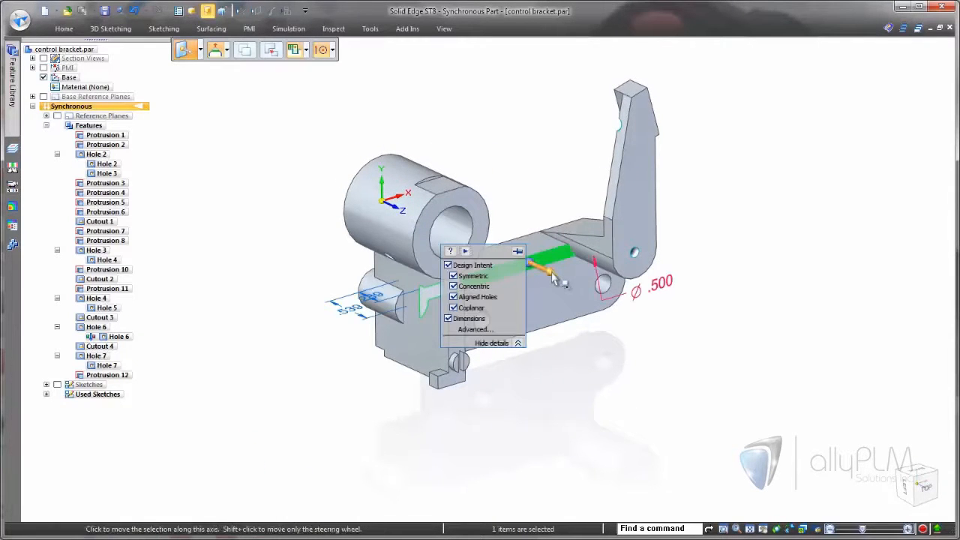
{"action": "left_click", "coordinate": [552, 275]}
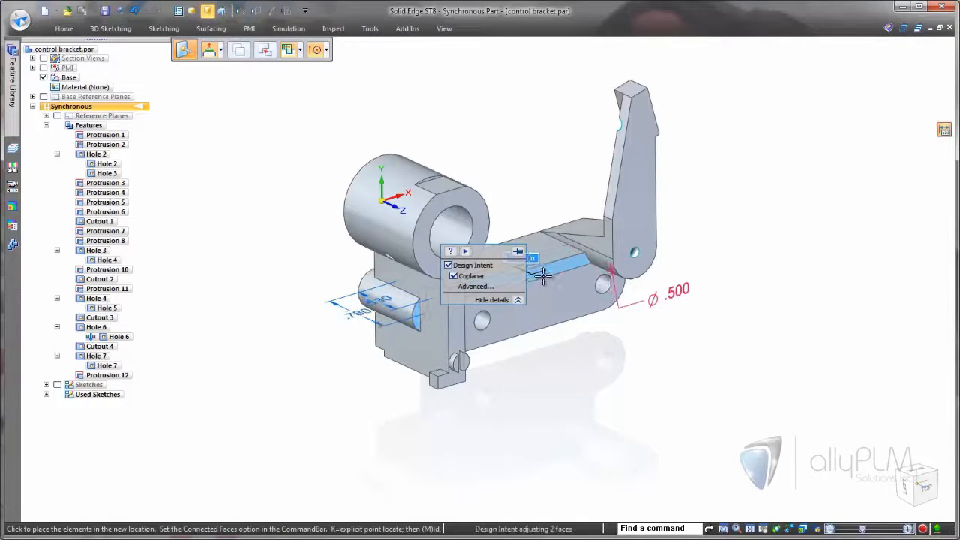
{"action": "left_click", "coordinate": [544, 277]}
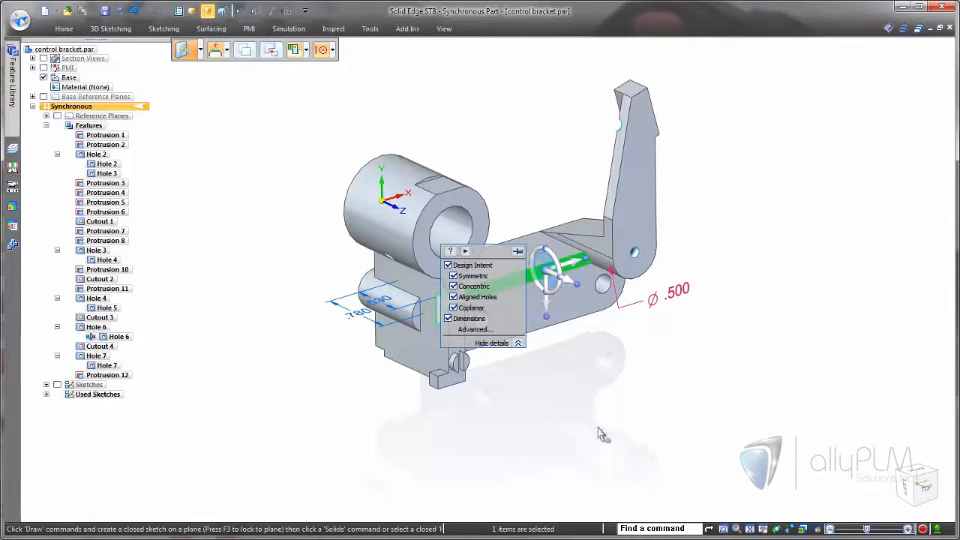
{"action": "left_click", "coordinate": [697, 398]}
{"action": "middle_click_drag", "start_coordinate": [622, 408], "coordinate": [817, 403]}
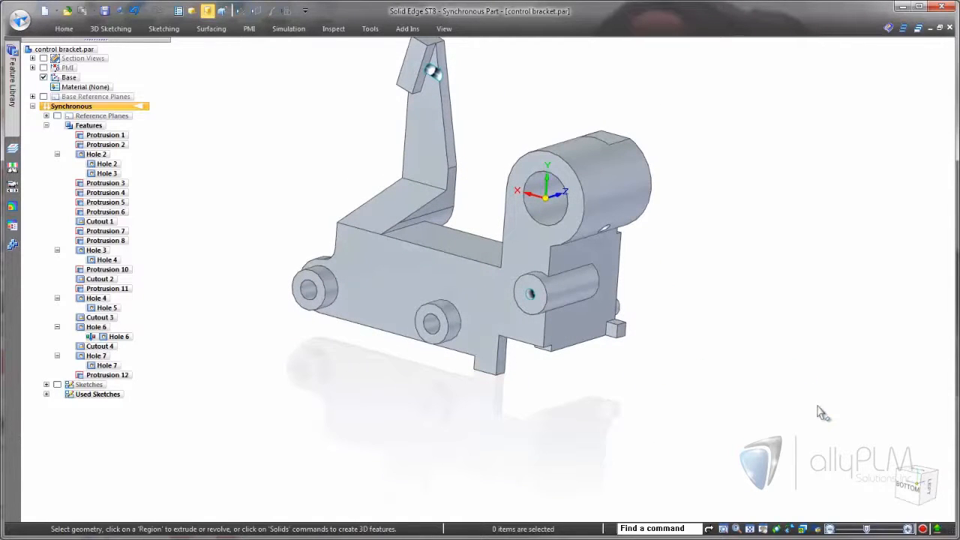
Return to the control bracket draft, update its drawing views and clear all tracked dimension changes.
{"action": "key", "text": "ctrl+Tab"}
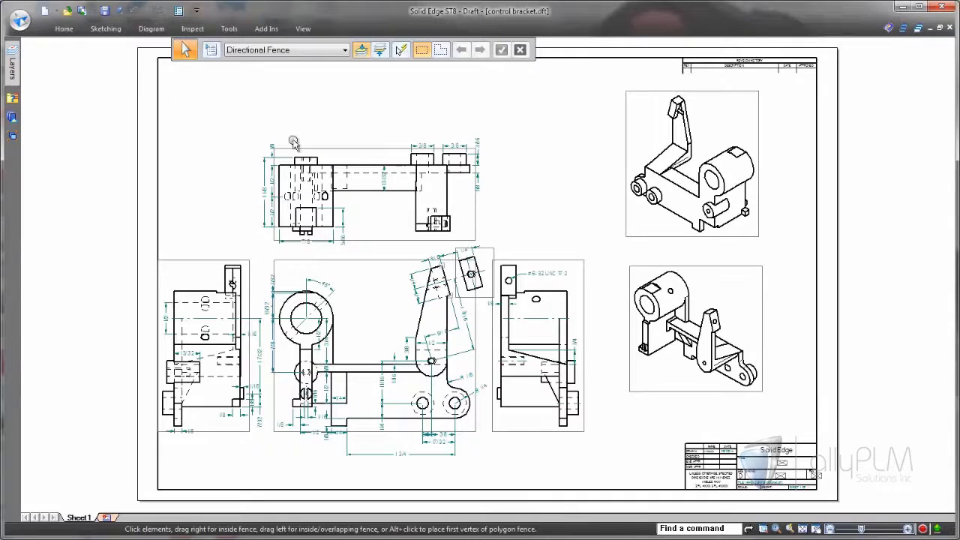
{"action": "left_click", "coordinate": [66, 31]}
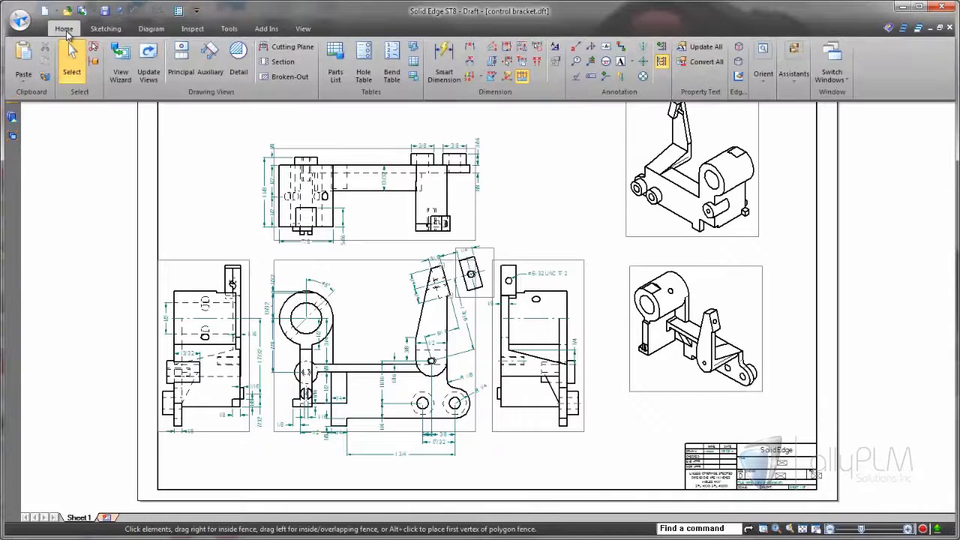
{"action": "left_click", "coordinate": [150, 66]}
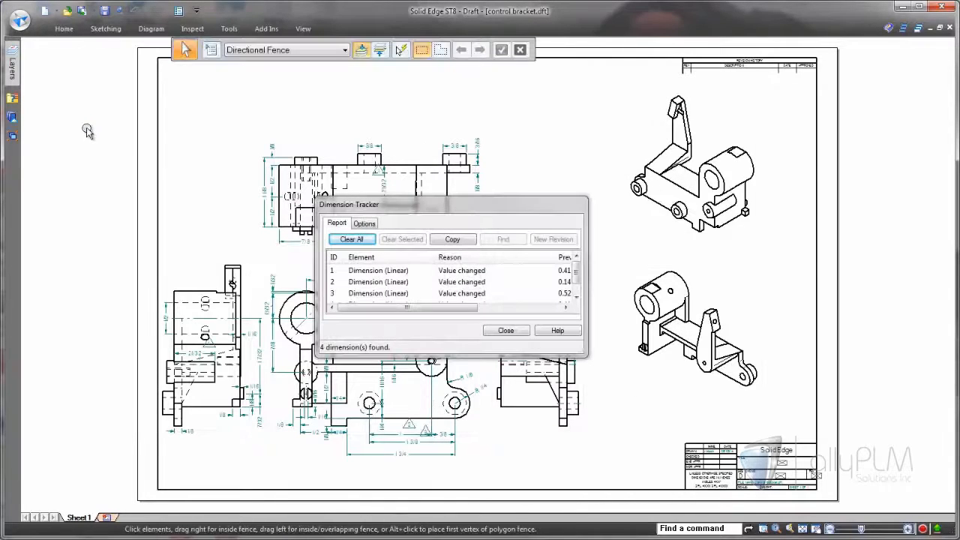
{"action": "left_click", "coordinate": [334, 239]}
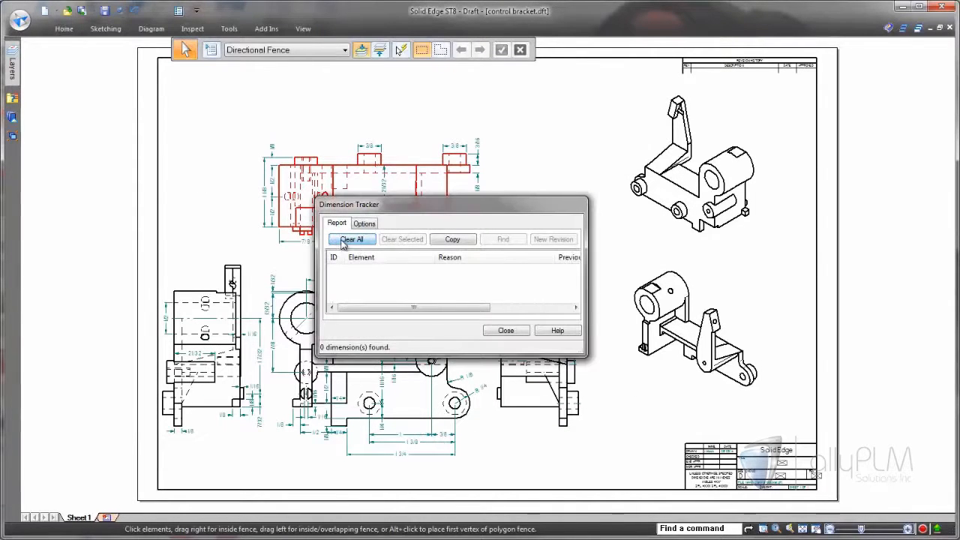
{"action": "left_click", "coordinate": [505, 331]}
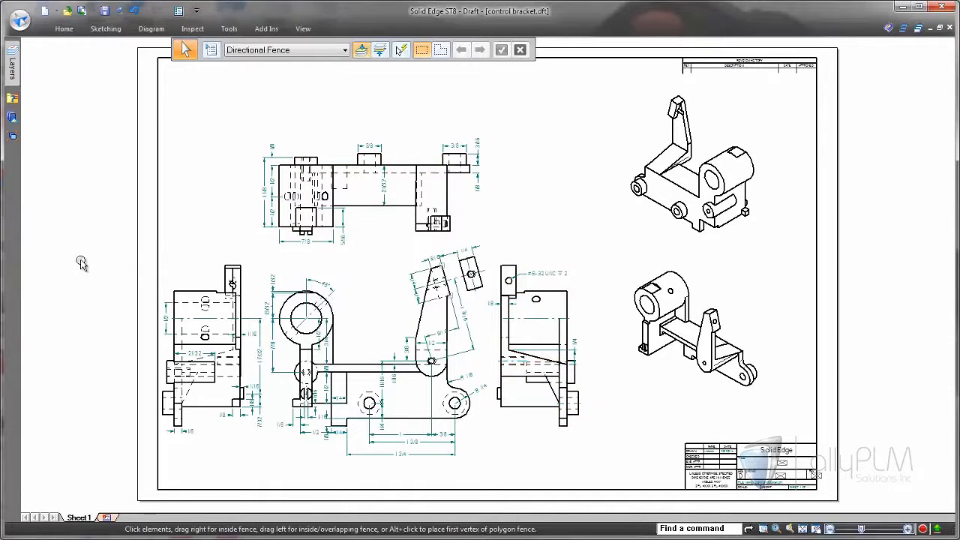
Save the updated draft as control bracket_Rev in the Working folder inside Drawing Compare.
{"action": "left_click", "coordinate": [20, 20]}
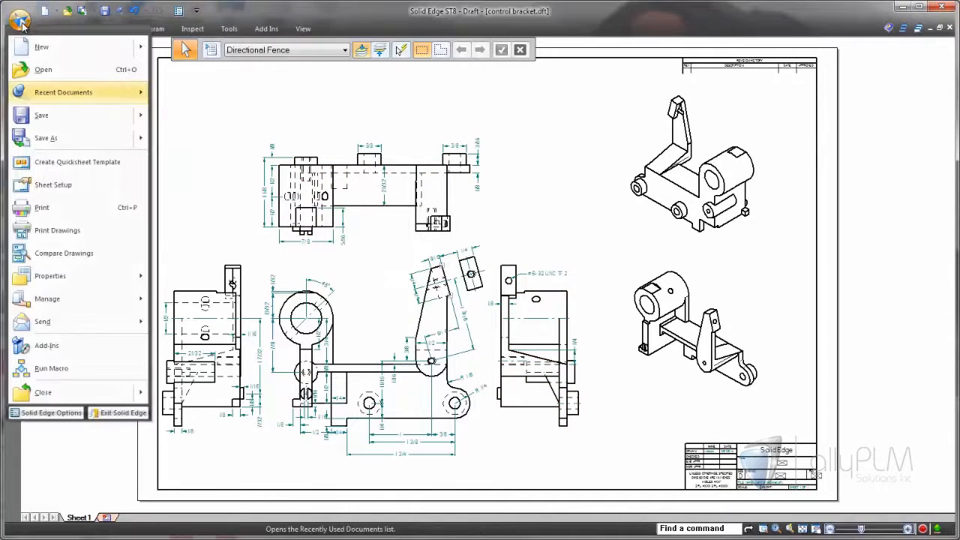
{"action": "left_click", "coordinate": [46, 139]}
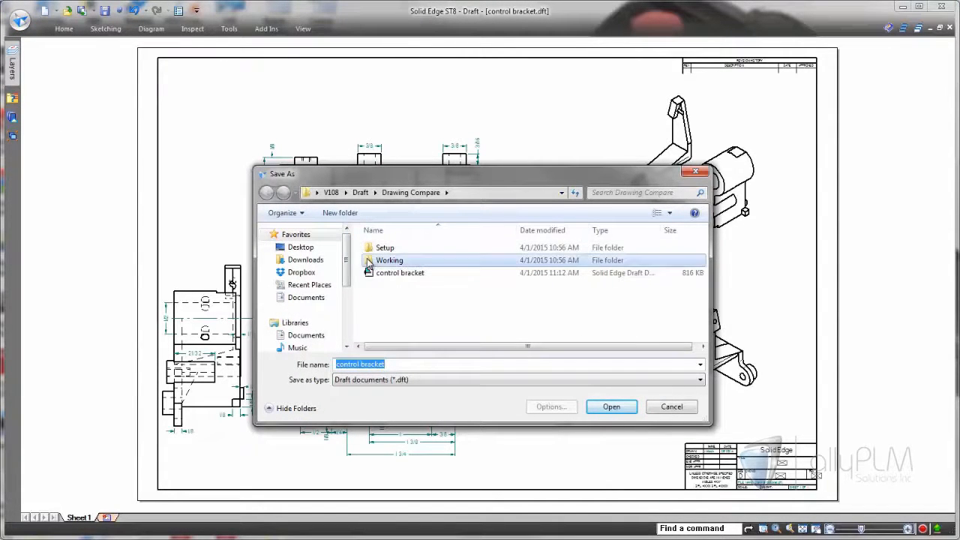
{"action": "double_click", "coordinate": [367, 260]}
{"action": "left_click", "coordinate": [394, 366]}
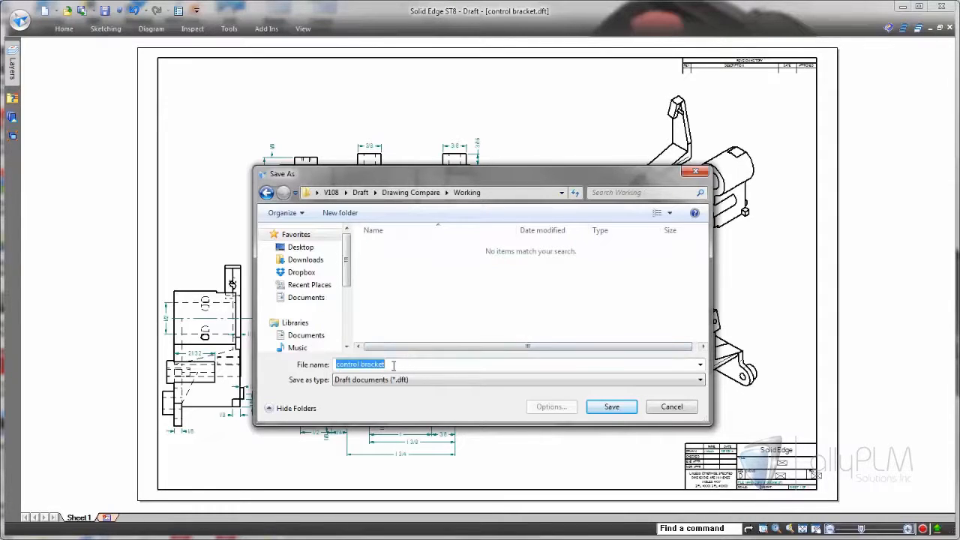
{"action": "left_click", "coordinate": [394, 366]}
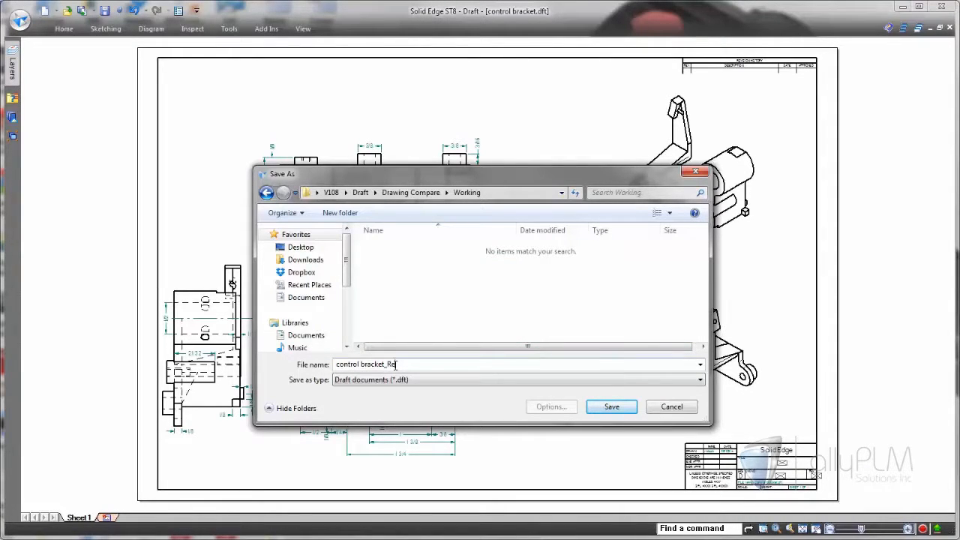
{"action": "type", "text": "_Rev2"}
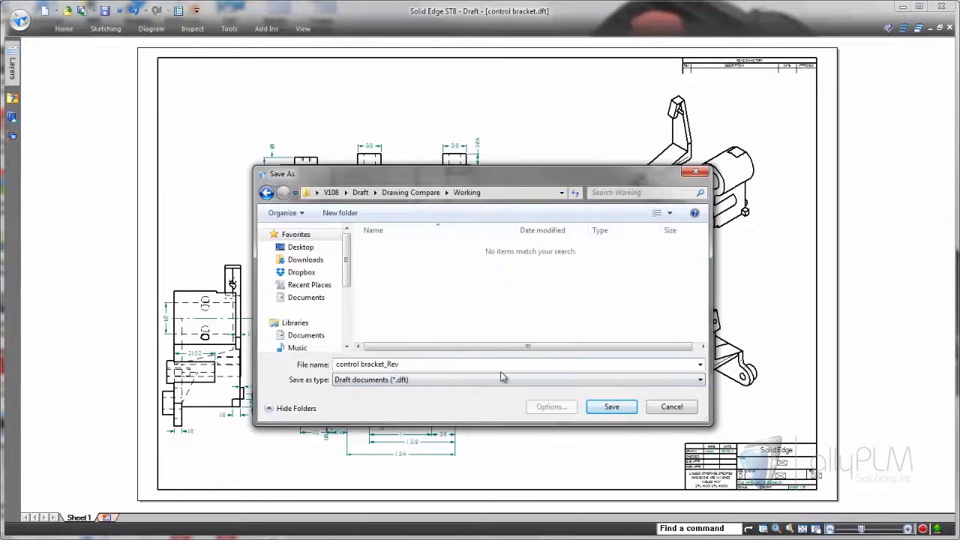
{"action": "left_click", "coordinate": [612, 406]}
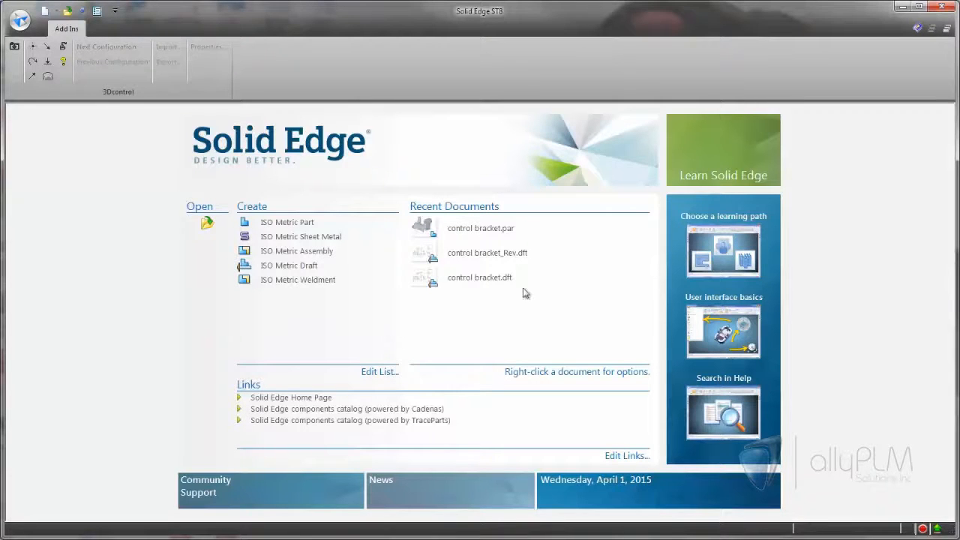
Start Compare Drawings and load the original control bracket draft from the Drawing Compare folder as File 1.
{"action": "left_click", "coordinate": [19, 20]}
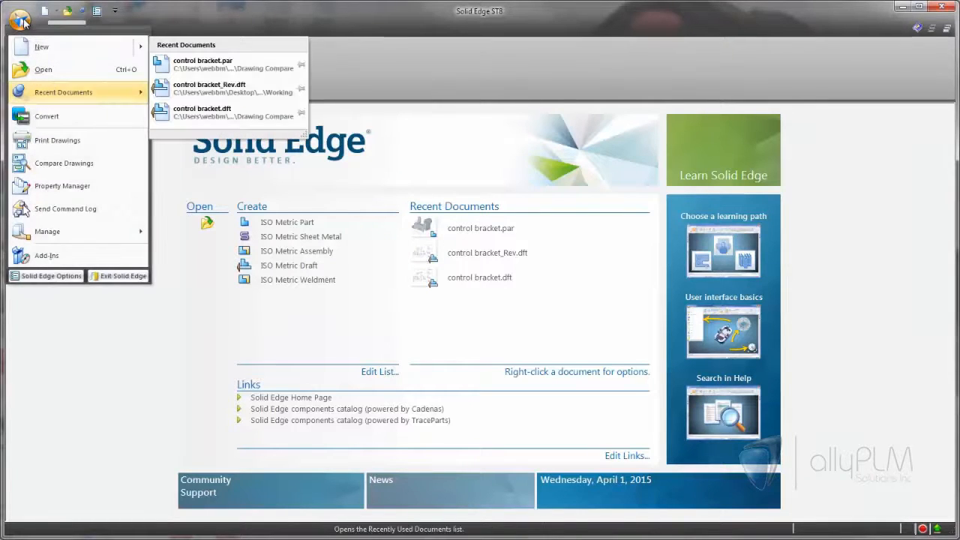
{"action": "left_click", "coordinate": [25, 165]}
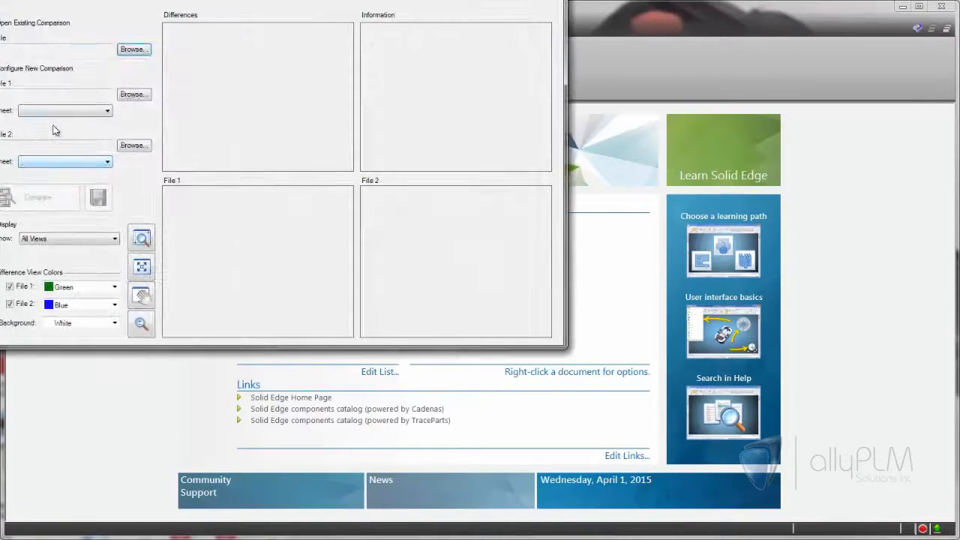
{"action": "left_click", "coordinate": [129, 95]}
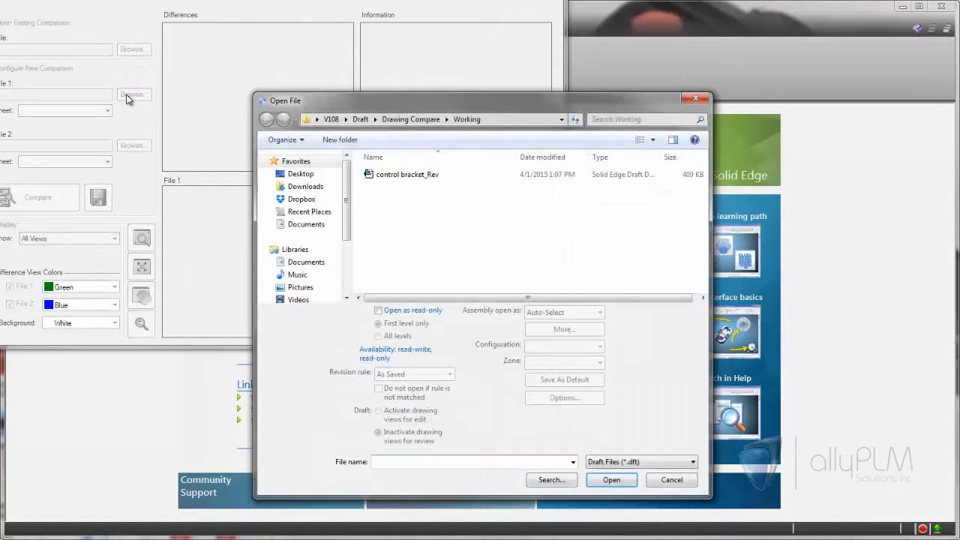
{"action": "left_click", "coordinate": [411, 119]}
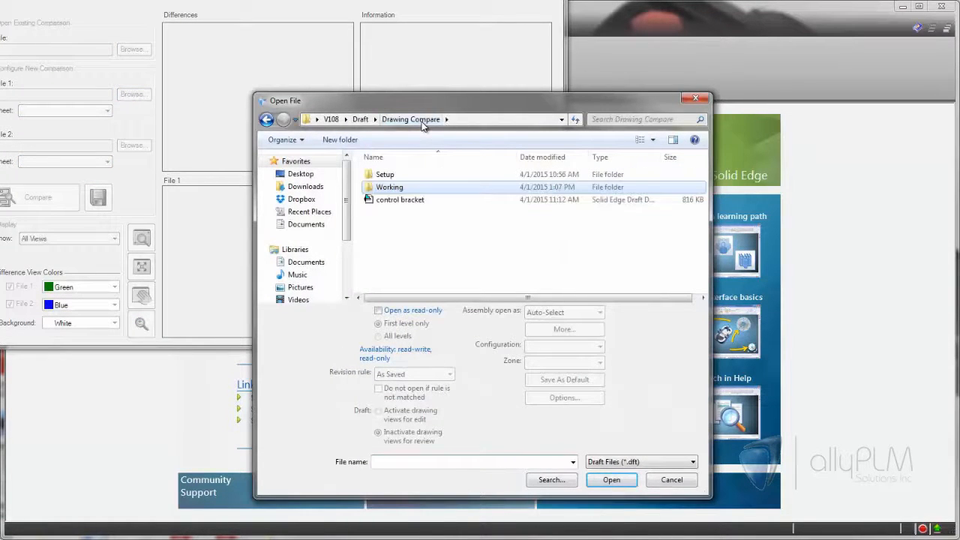
{"action": "left_click", "coordinate": [417, 201]}
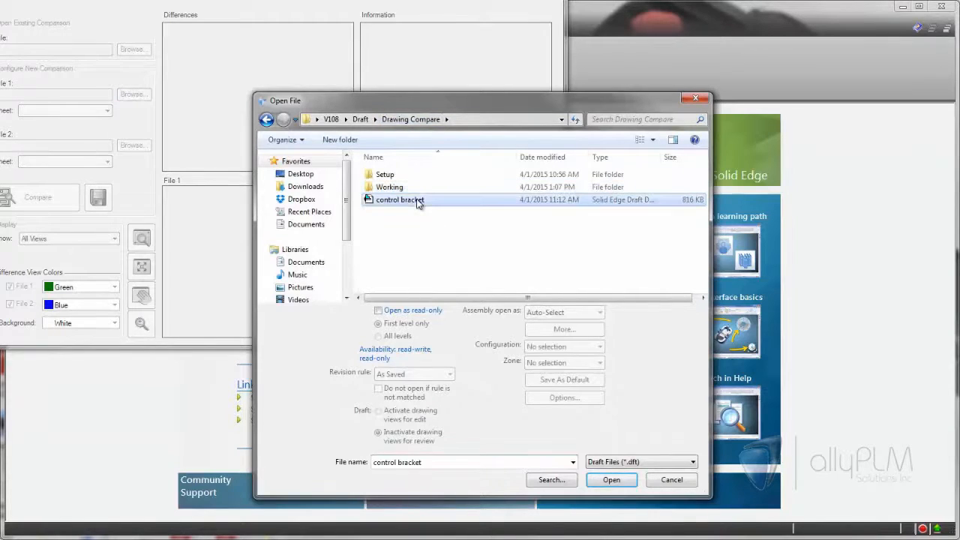
{"action": "left_click", "coordinate": [609, 481]}
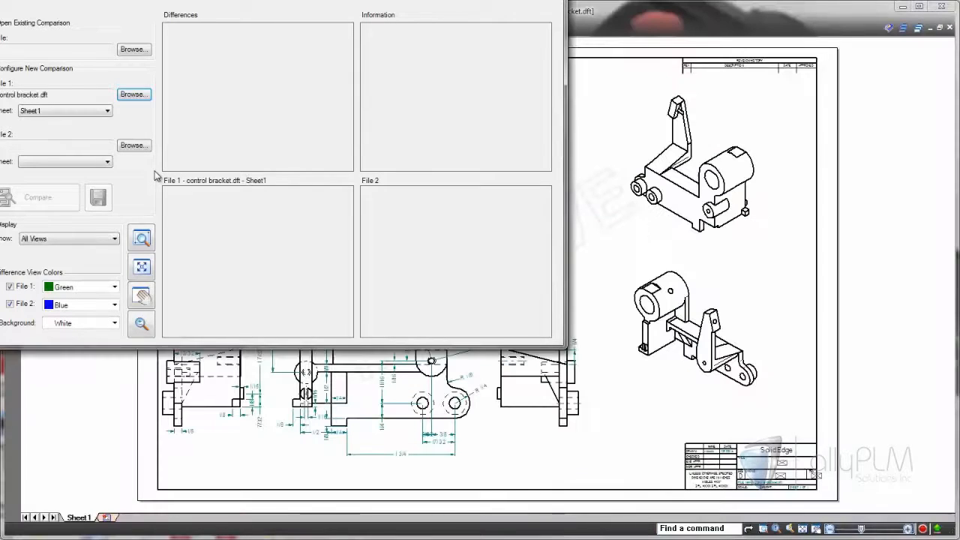
Load control bracket_Rev from the Working folder as File 2 and run the comparison on Sheet1 of both drawings.
{"action": "left_click", "coordinate": [146, 149]}
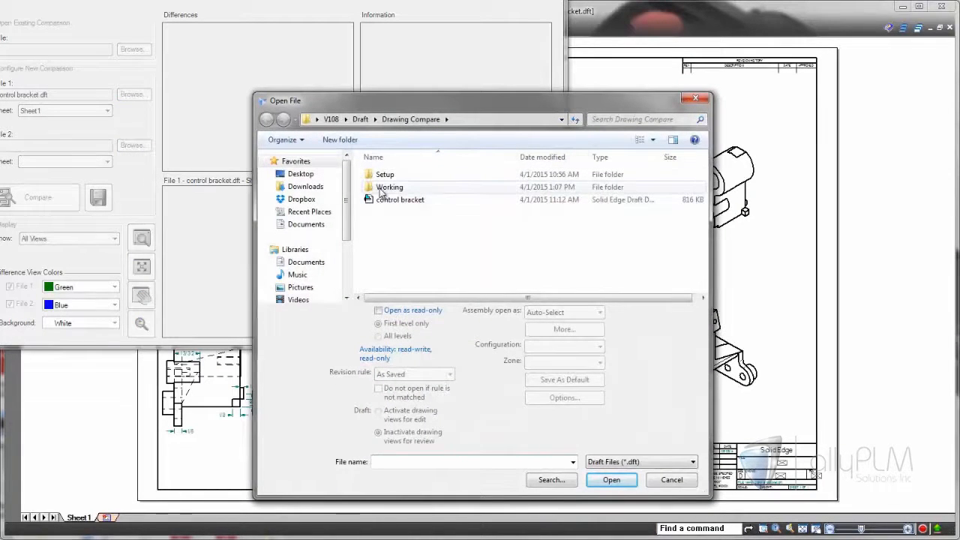
{"action": "double_click", "coordinate": [382, 186]}
{"action": "left_click", "coordinate": [411, 176]}
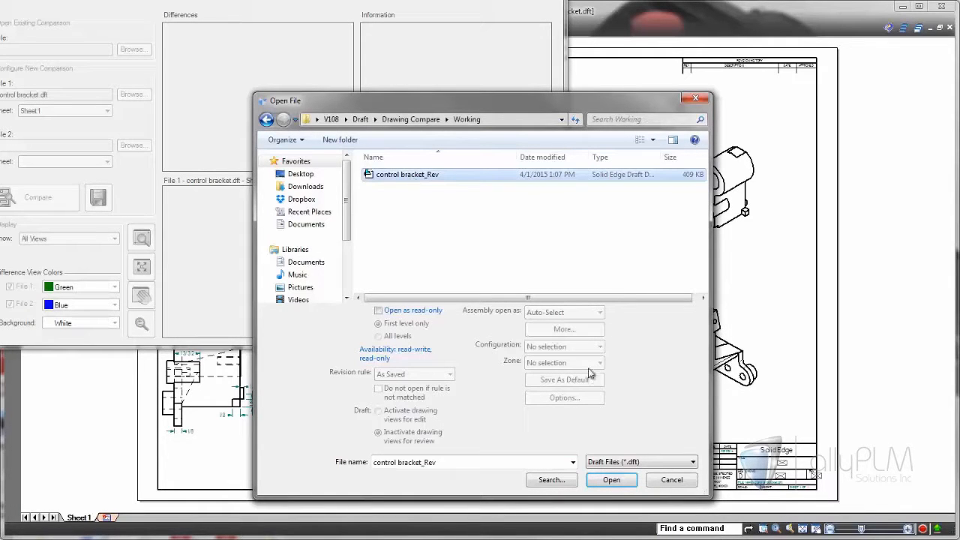
{"action": "left_click", "coordinate": [613, 479]}
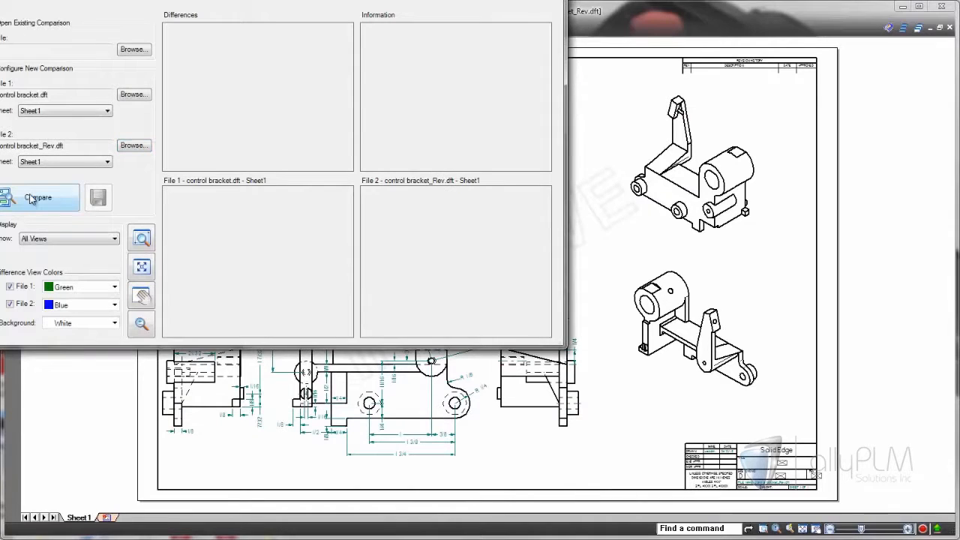
{"action": "left_click", "coordinate": [31, 198]}
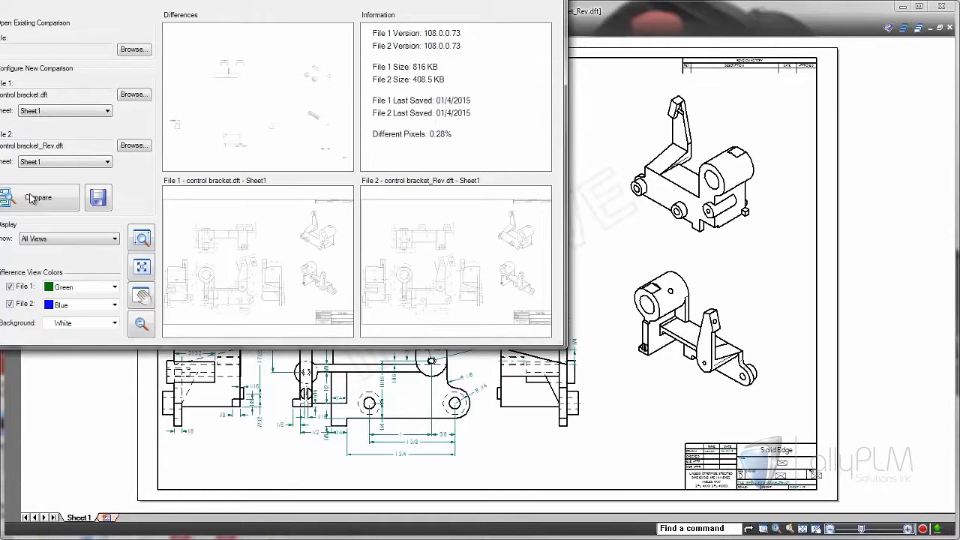
Bring the whole comparison window into view and inspect the differences around the isometric views at closer range.
{"action": "left_click_drag", "start_coordinate": [365, 2], "coordinate": [499, 81]}
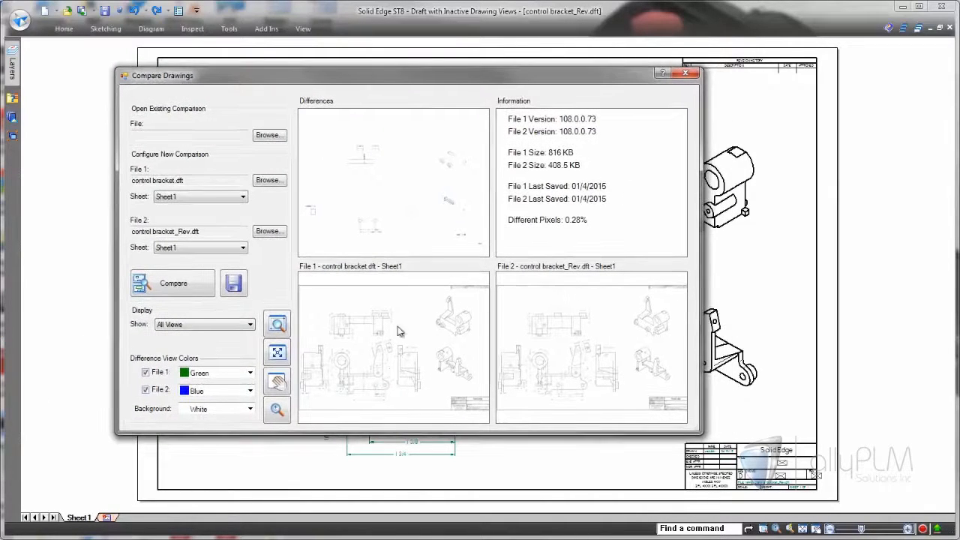
{"action": "scroll", "coordinate": [382, 359], "scroll_direction": "up", "scroll_amount": 2}
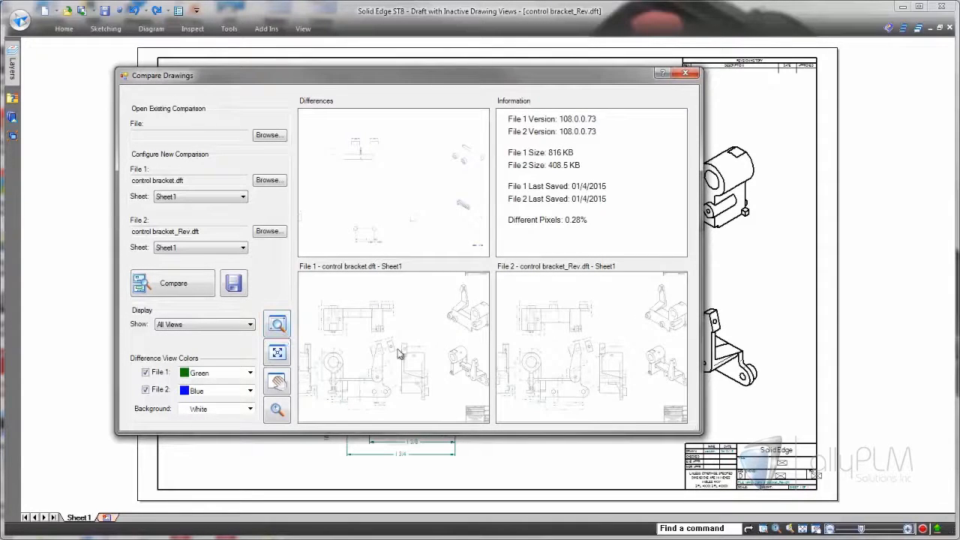
{"action": "scroll", "coordinate": [397, 349], "scroll_direction": "up", "scroll_amount": 2}
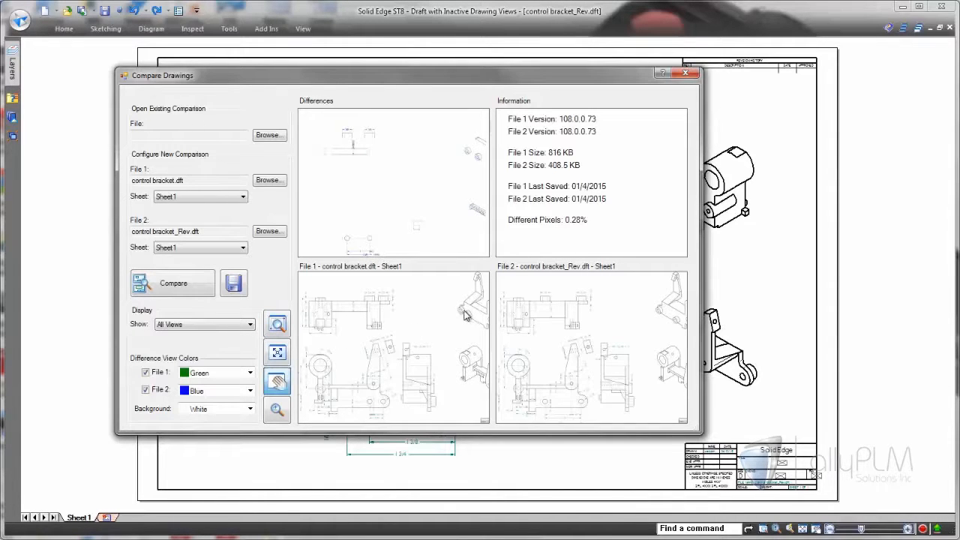
{"action": "left_click_drag", "start_coordinate": [471, 318], "coordinate": [397, 334]}
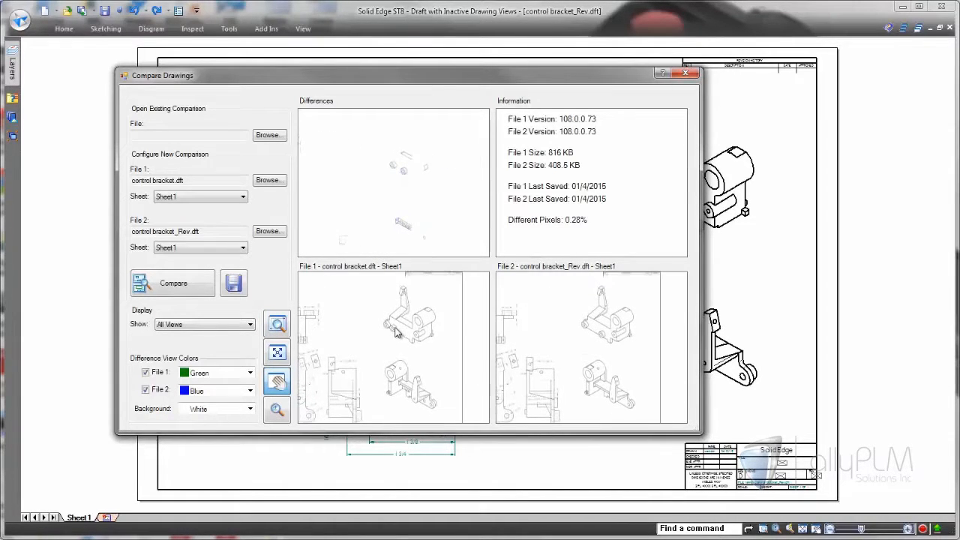
Examine the drawing differences at closer range in the upper isometric view, the top view and the hole dimensions of the front view.
{"action": "left_click", "coordinate": [277, 324]}
{"action": "left_click_drag", "start_coordinate": [369, 287], "coordinate": [462, 366]}
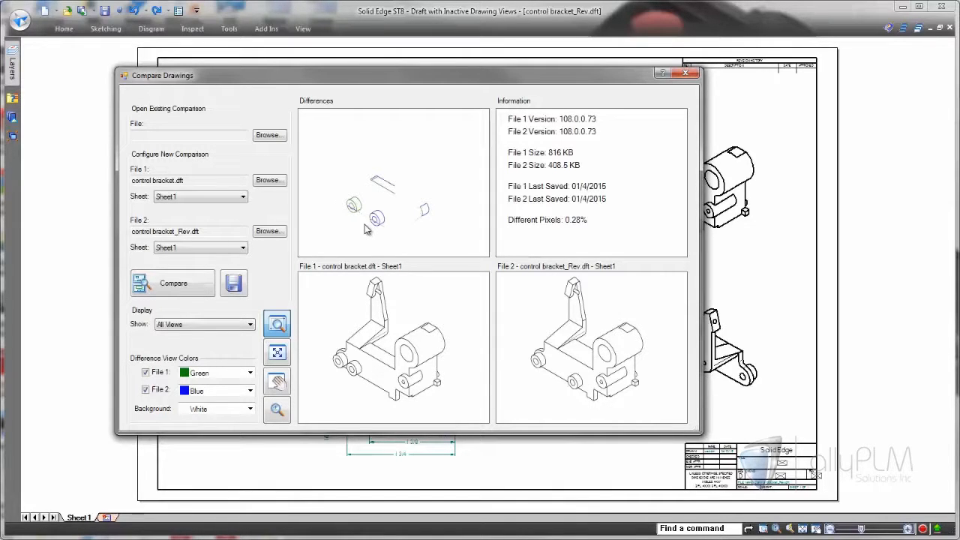
{"action": "left_click", "coordinate": [279, 354]}
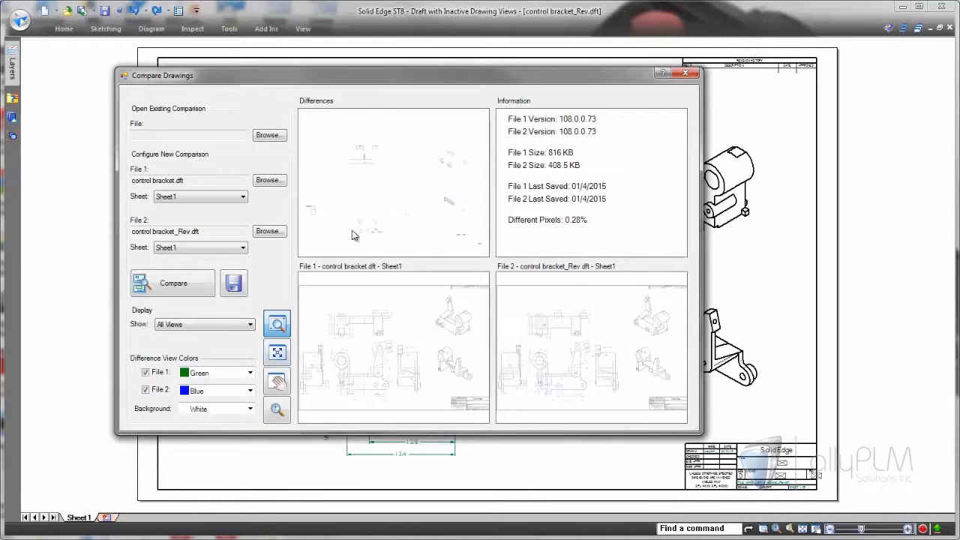
{"action": "left_click", "coordinate": [280, 327]}
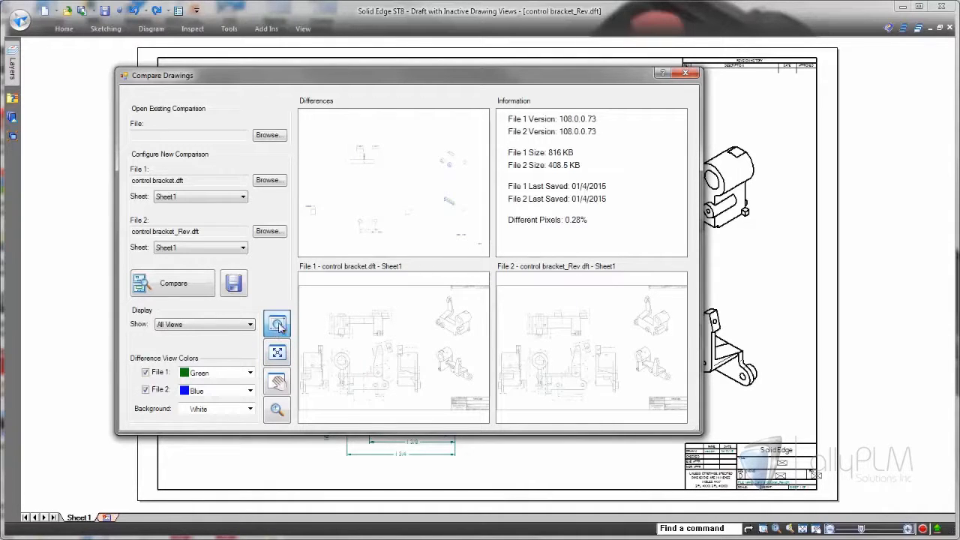
{"action": "left_click_drag", "start_coordinate": [330, 132], "coordinate": [403, 185]}
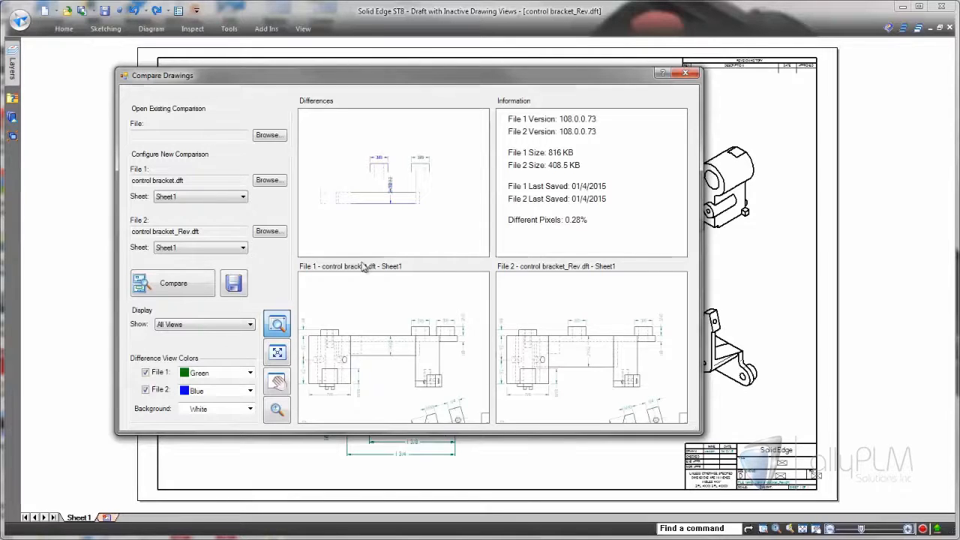
{"action": "left_click", "coordinate": [277, 358]}
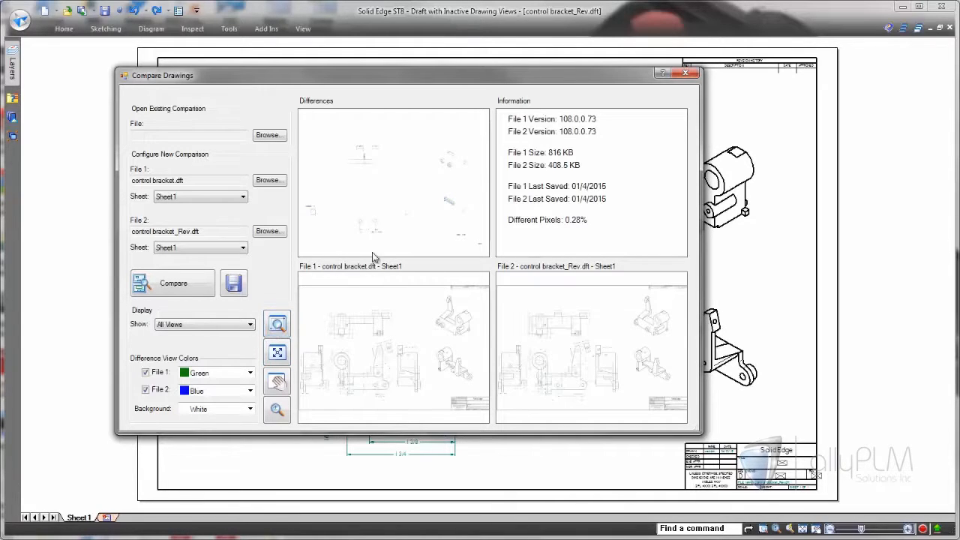
{"action": "left_click", "coordinate": [277, 324]}
{"action": "left_click_drag", "start_coordinate": [344, 202], "coordinate": [398, 252]}
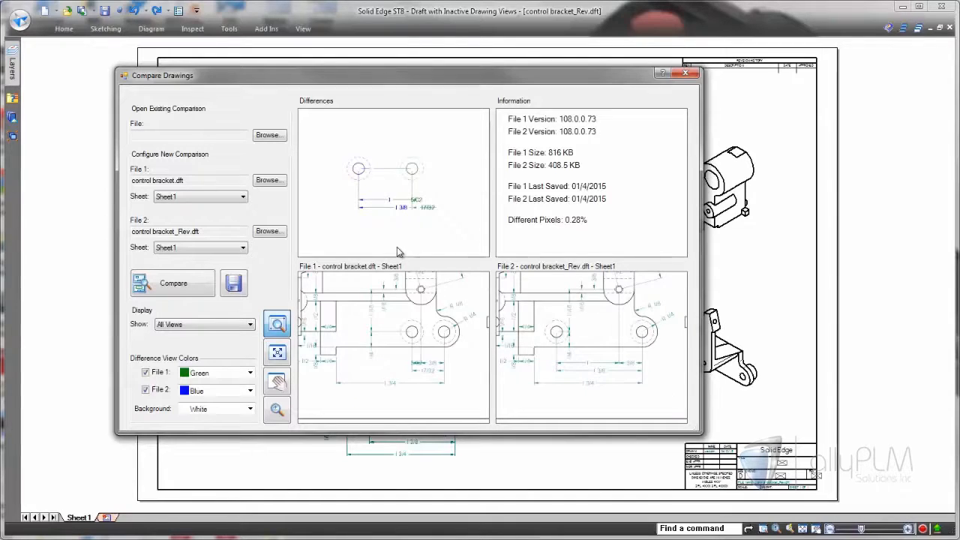
{"action": "scroll", "coordinate": [404, 201], "scroll_direction": "up", "scroll_amount": 4}
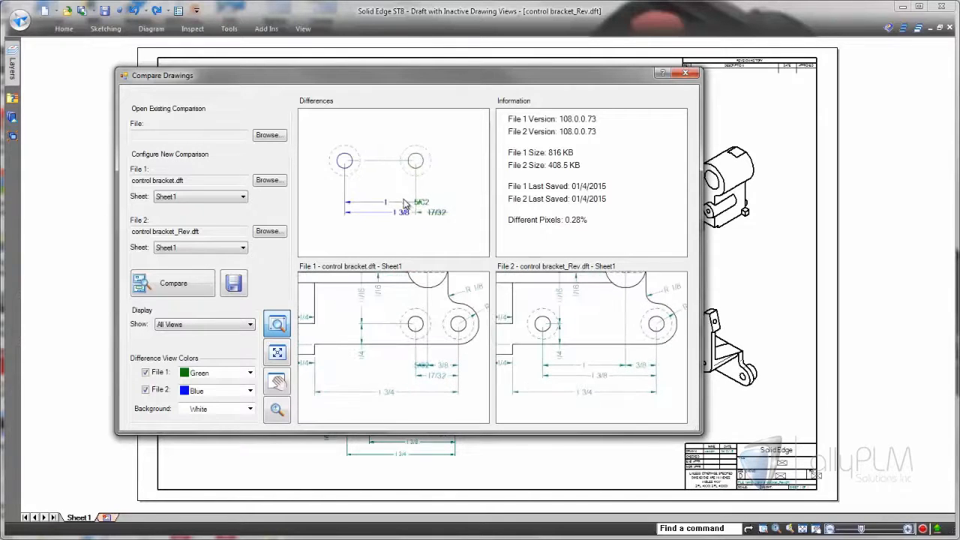
Save the comparison as a bitmap file named Control Bracket markup in the Working folder.
{"action": "left_click", "coordinate": [237, 291]}
{"action": "type", "text": "Control Brac"}
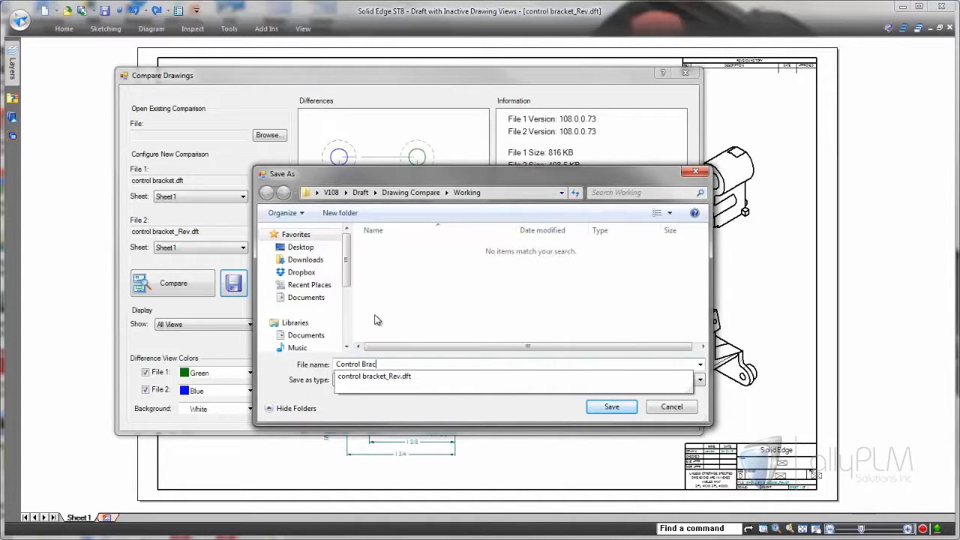
{"action": "type", "text": "et ma"}
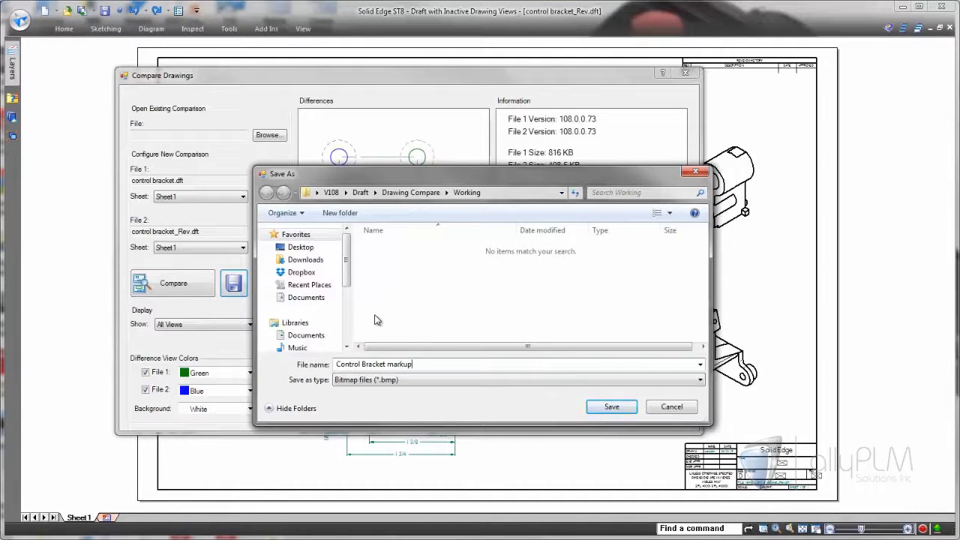
{"action": "type", "text": "rkup"}
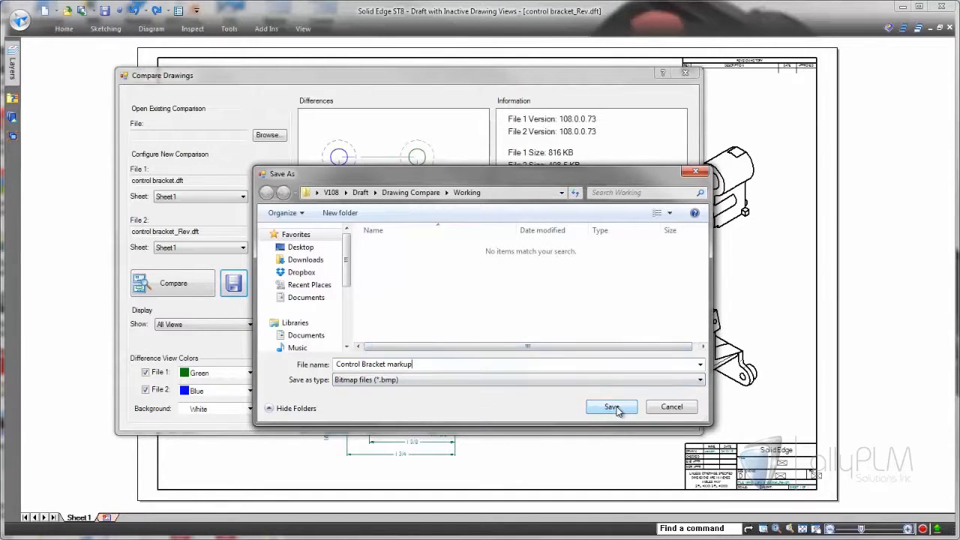
{"action": "left_click", "coordinate": [619, 409]}
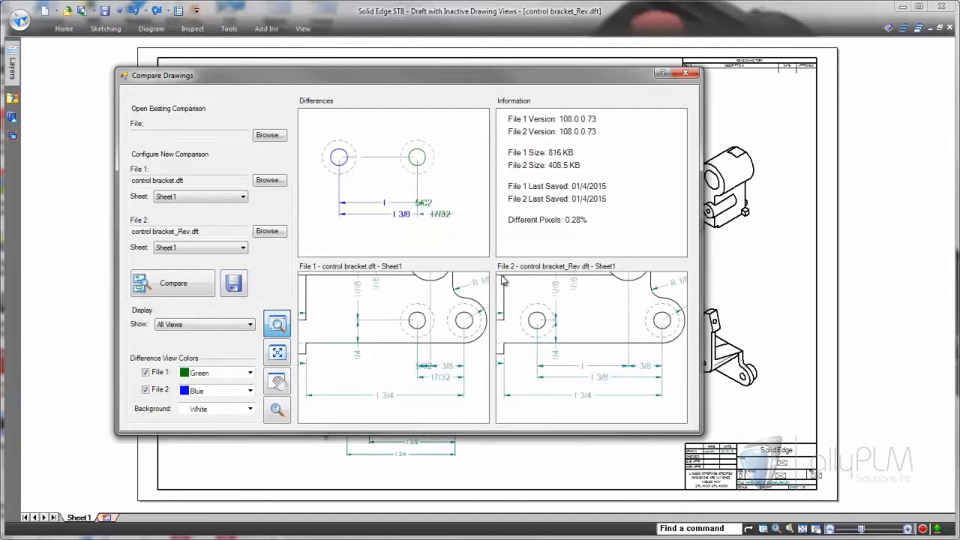
Close the comparison window and start Compare Drawings with no document open.
{"action": "left_click", "coordinate": [688, 76]}
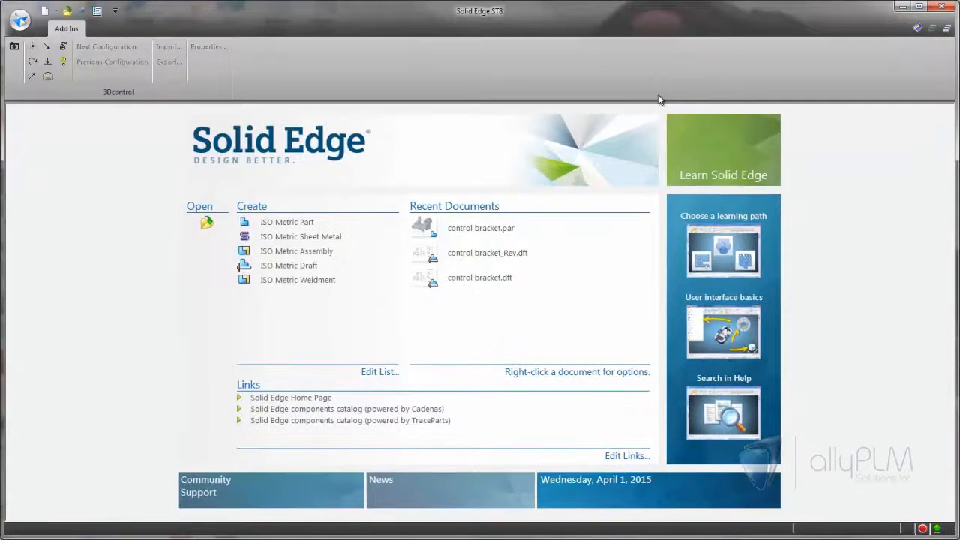
{"action": "left_click", "coordinate": [19, 20]}
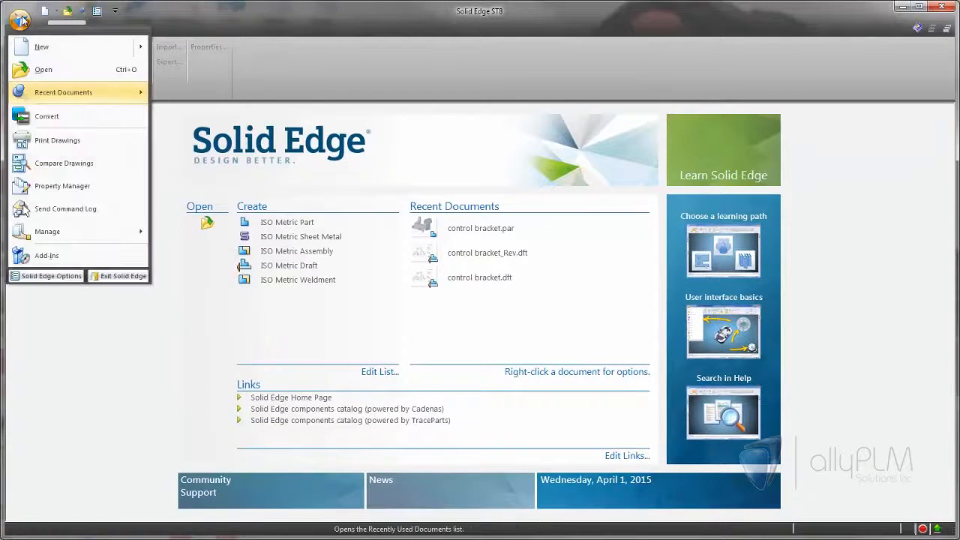
{"action": "left_click", "coordinate": [27, 166]}
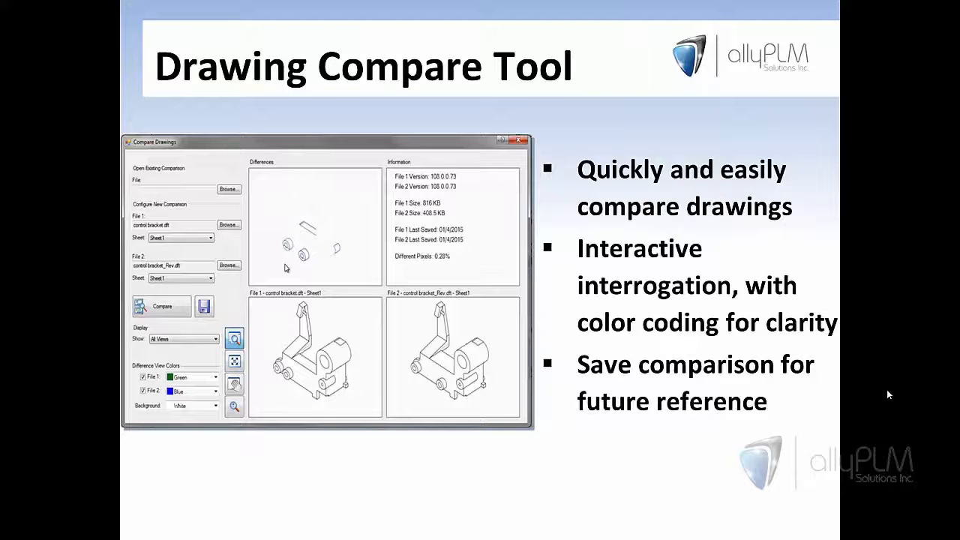
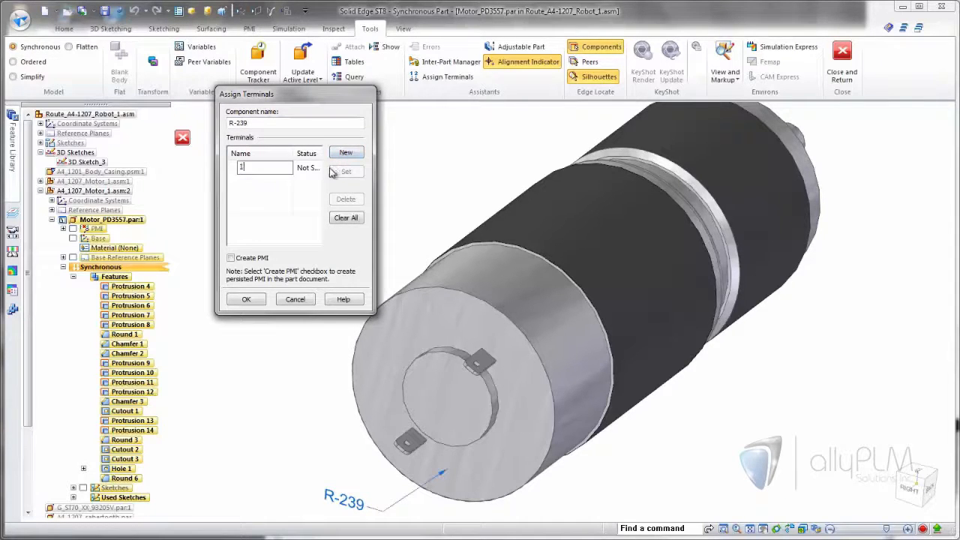
Add terminal 2 to component R-239 and set terminal 1 on the hole edge of the motor's lower contact tab.
{"action": "left_click", "coordinate": [352, 154]}
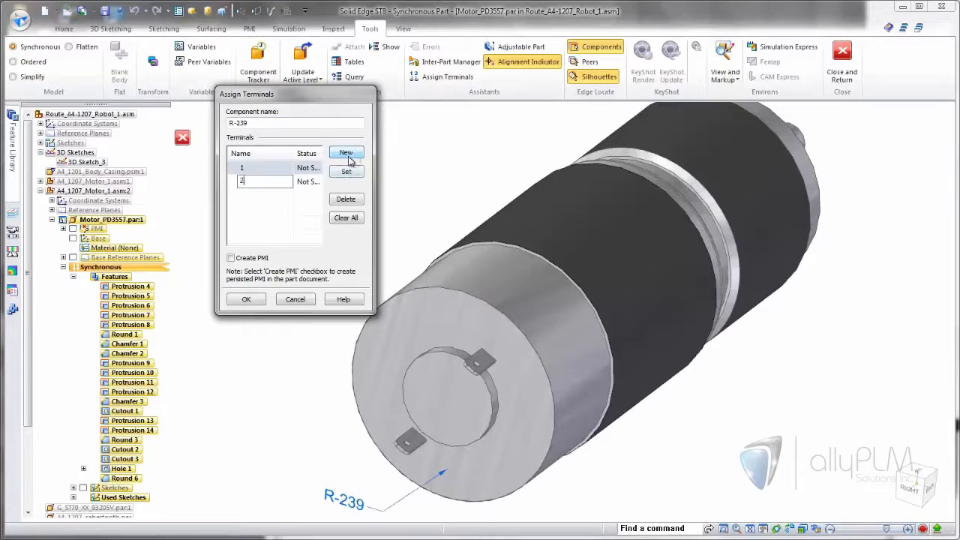
{"action": "key", "text": "Return"}
{"action": "left_click", "coordinate": [308, 170]}
{"action": "left_click", "coordinate": [345, 172]}
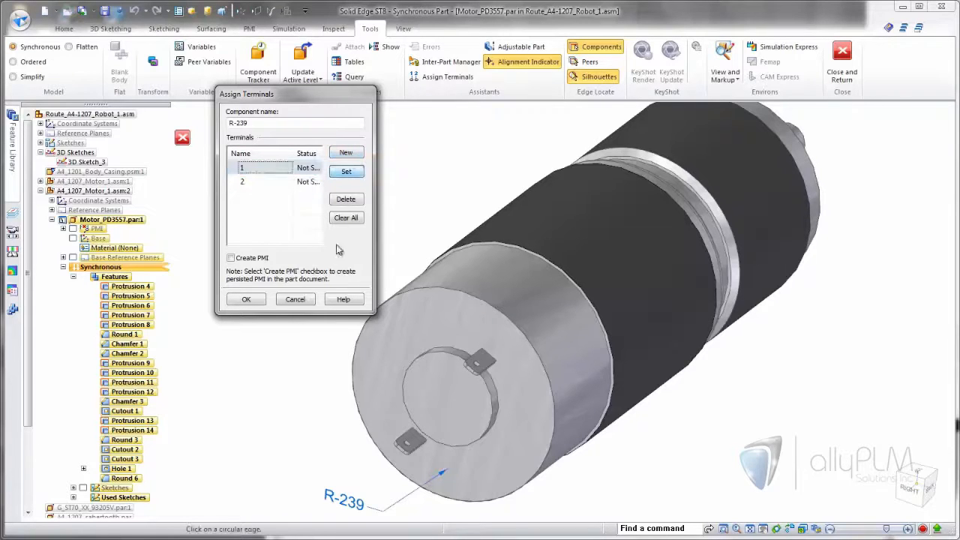
{"action": "left_click", "coordinate": [402, 435]}
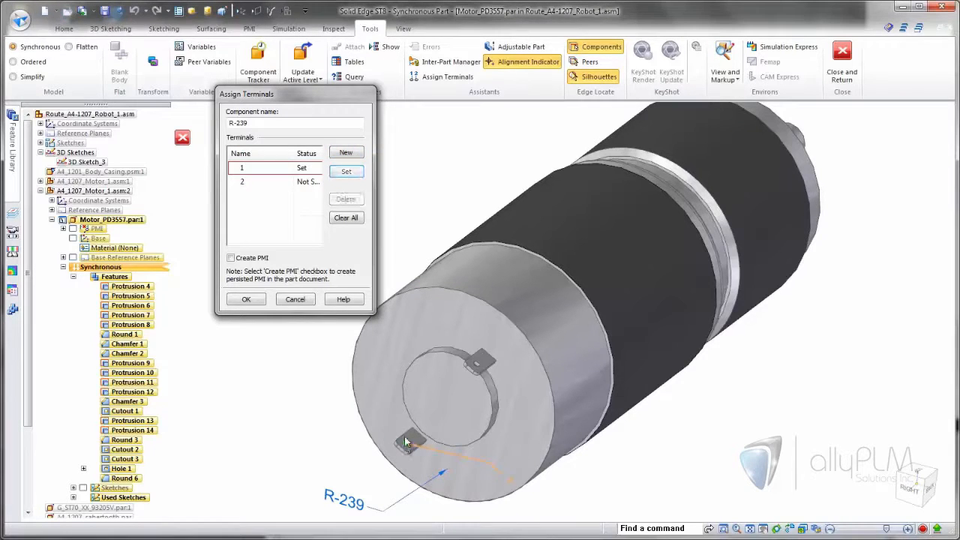
Set terminal 2 on the circular hole edge of the motor's upper contact tab.
{"action": "left_click", "coordinate": [344, 173]}
{"action": "middle_click_drag", "start_coordinate": [456, 385], "coordinate": [540, 281]}
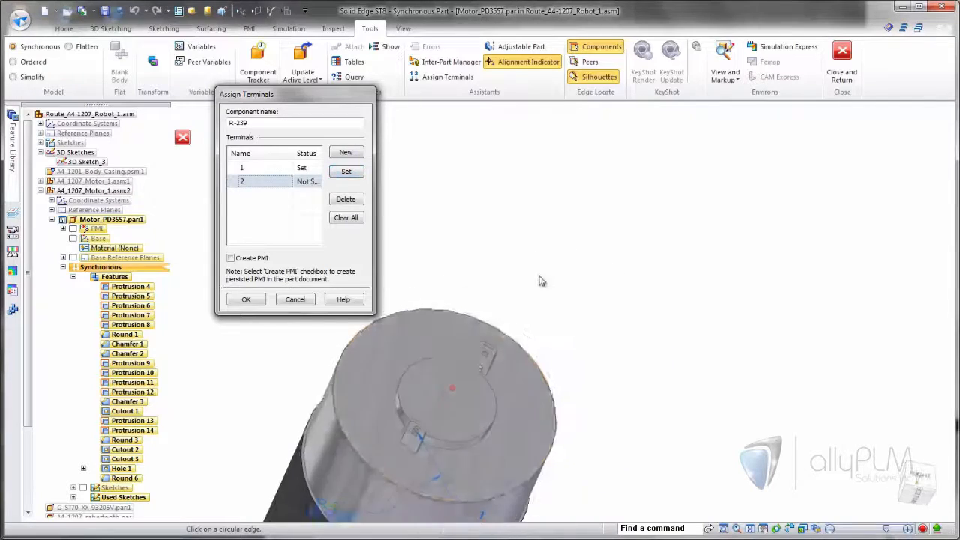
{"action": "scroll", "coordinate": [493, 349], "scroll_direction": "up", "scroll_amount": 5}
{"action": "left_click", "coordinate": [494, 347]}
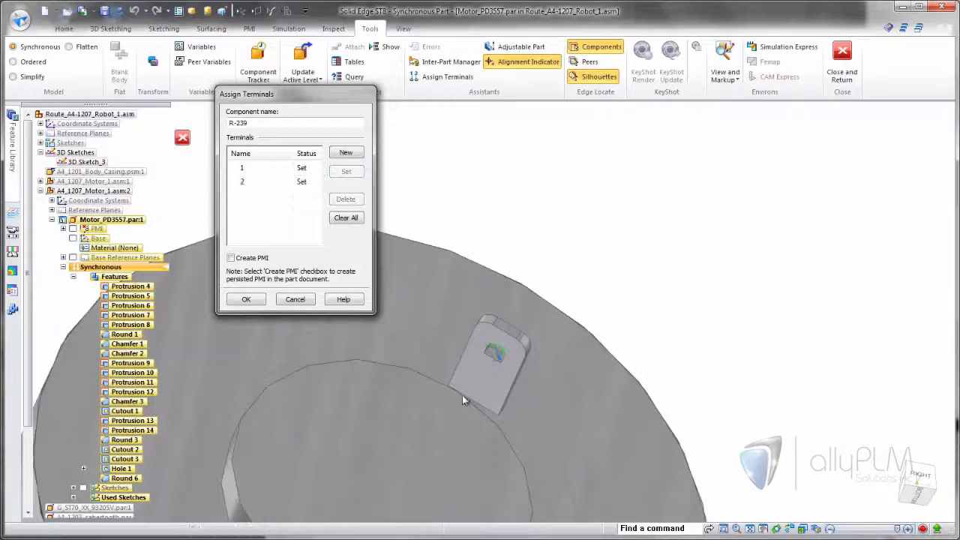
Enable Create PMI for the R-239 terminals and accept the terminal assignments.
{"action": "scroll", "coordinate": [462, 398], "scroll_direction": "down", "scroll_amount": 5}
{"action": "middle_click_drag", "start_coordinate": [448, 409], "coordinate": [305, 521]}
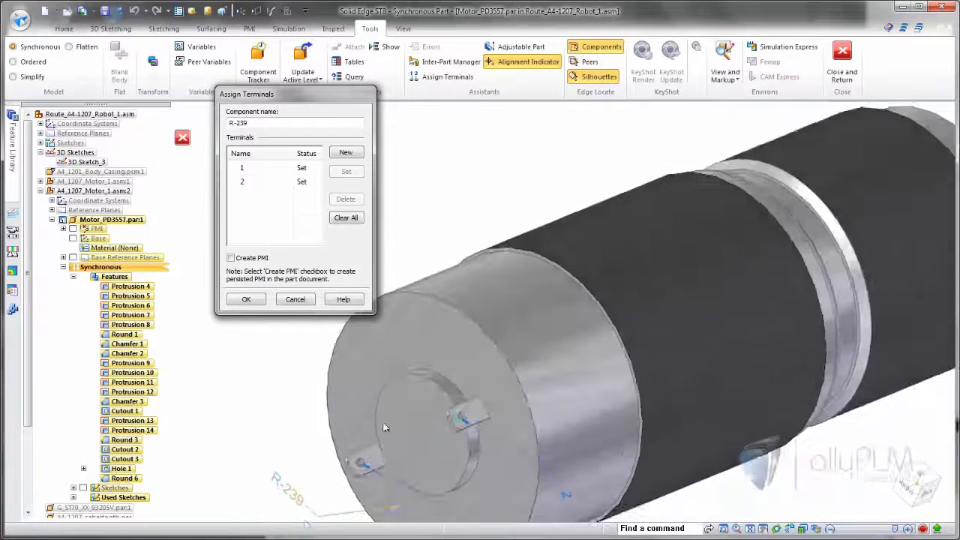
{"action": "scroll", "coordinate": [429, 319], "scroll_direction": "down", "scroll_amount": 2}
{"action": "left_click", "coordinate": [231, 258]}
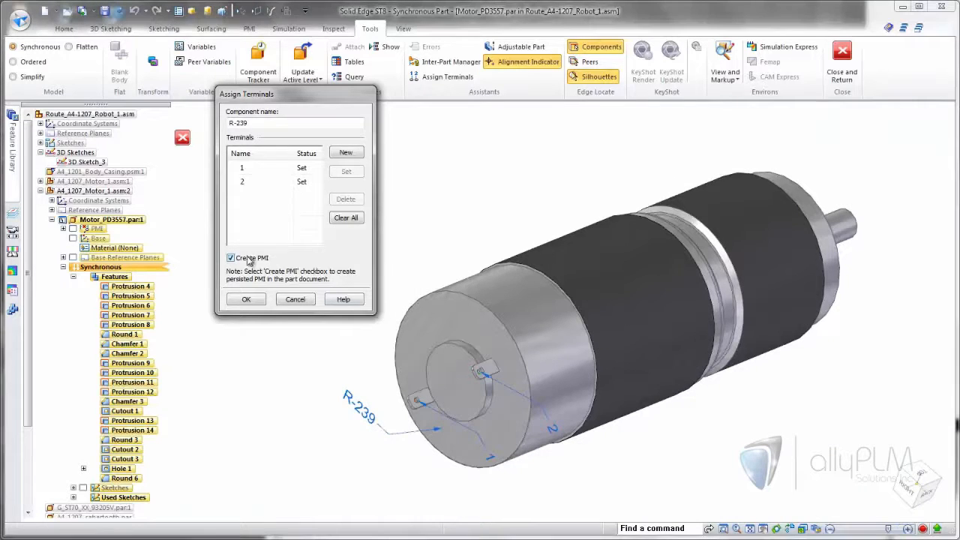
{"action": "left_click", "coordinate": [242, 299]}
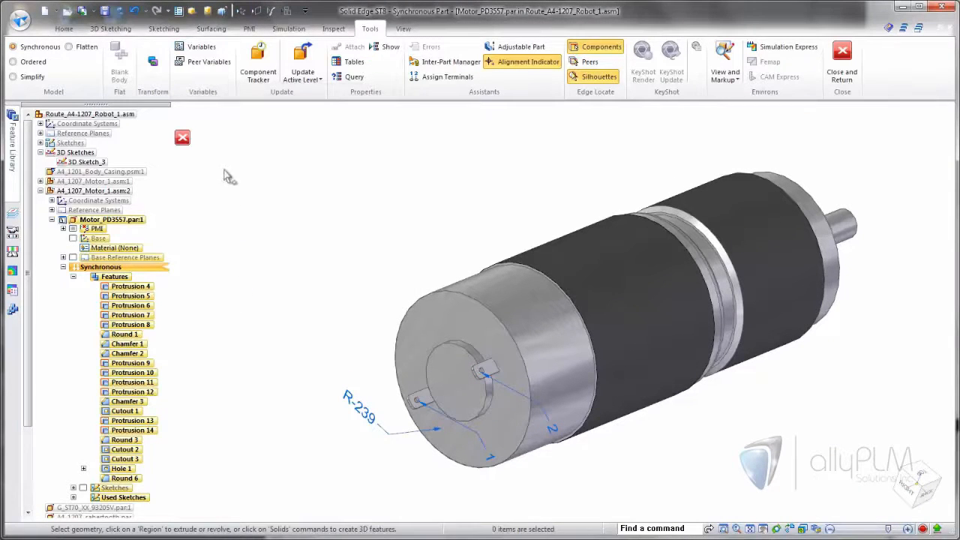
Return from the motor part to the Route_A4-1207_Robot_1 assembly and enter the Harness design environment.
{"action": "left_click", "coordinate": [182, 139]}
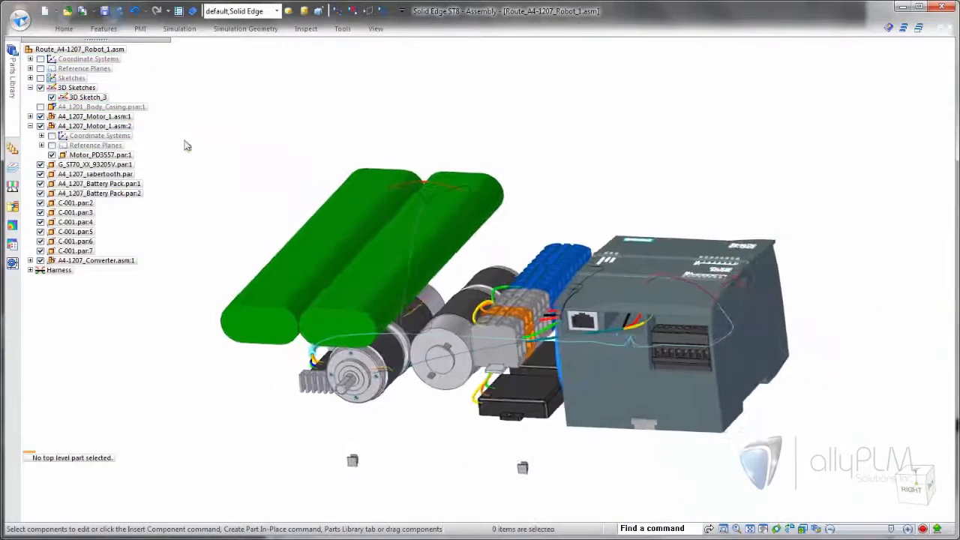
{"action": "left_click", "coordinate": [341, 28]}
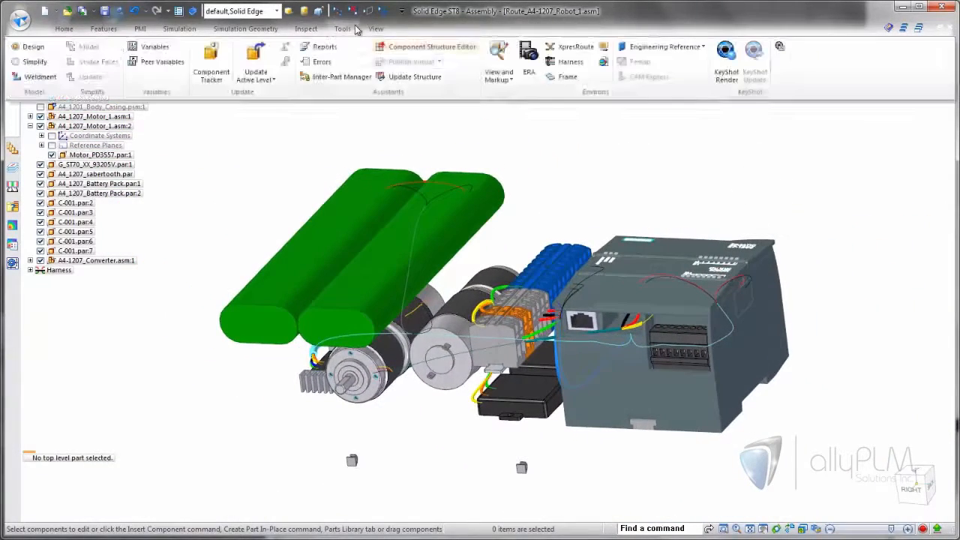
{"action": "left_click", "coordinate": [567, 61]}
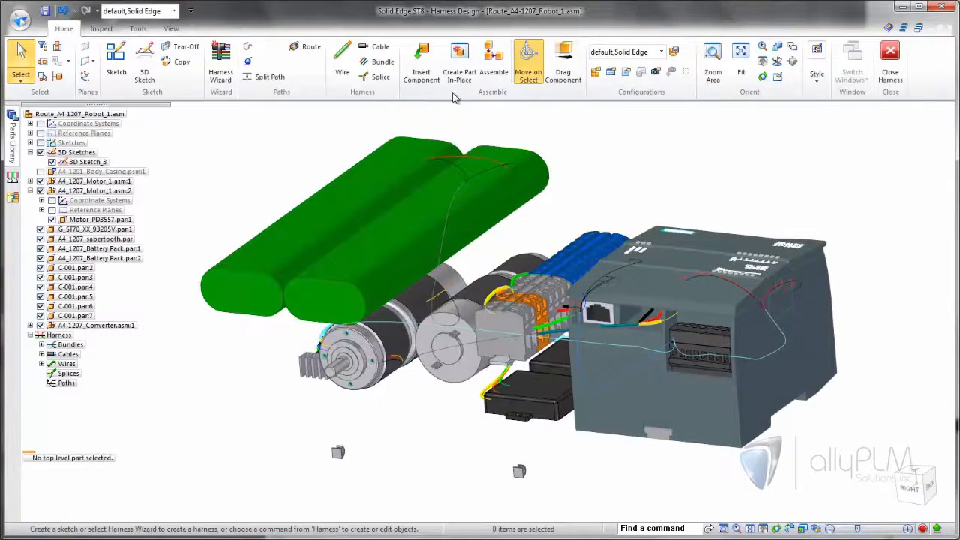
Route the cable path from the controller through the circular opening of clip C-001.par:3 with the Route command.
{"action": "left_click", "coordinate": [315, 54]}
{"action": "scroll", "coordinate": [626, 162], "scroll_direction": "up", "scroll_amount": 5}
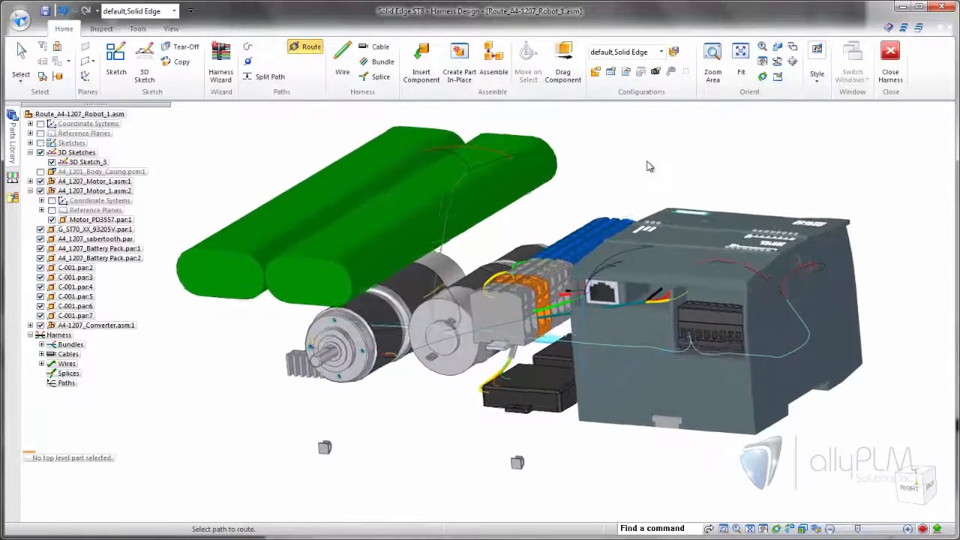
{"action": "left_click", "coordinate": [707, 254]}
{"action": "middle_click_drag", "start_coordinate": [635, 414], "coordinate": [552, 446]}
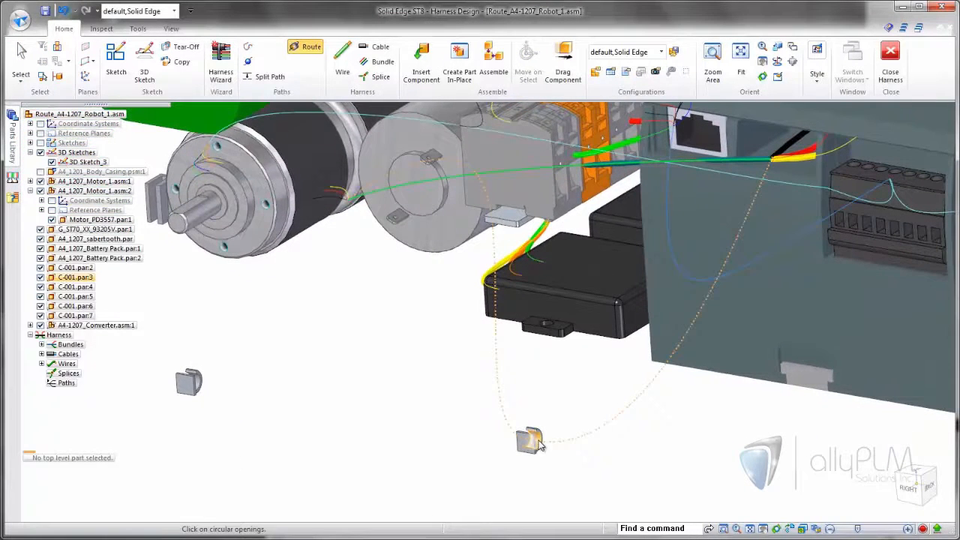
{"action": "left_click", "coordinate": [539, 443]}
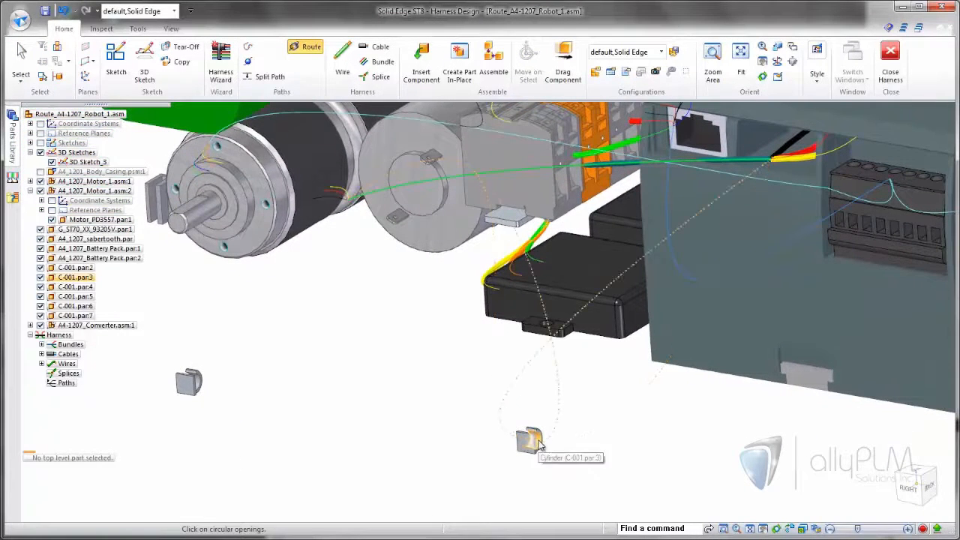
{"action": "left_click", "coordinate": [539, 445]}
{"action": "left_click", "coordinate": [529, 442]}
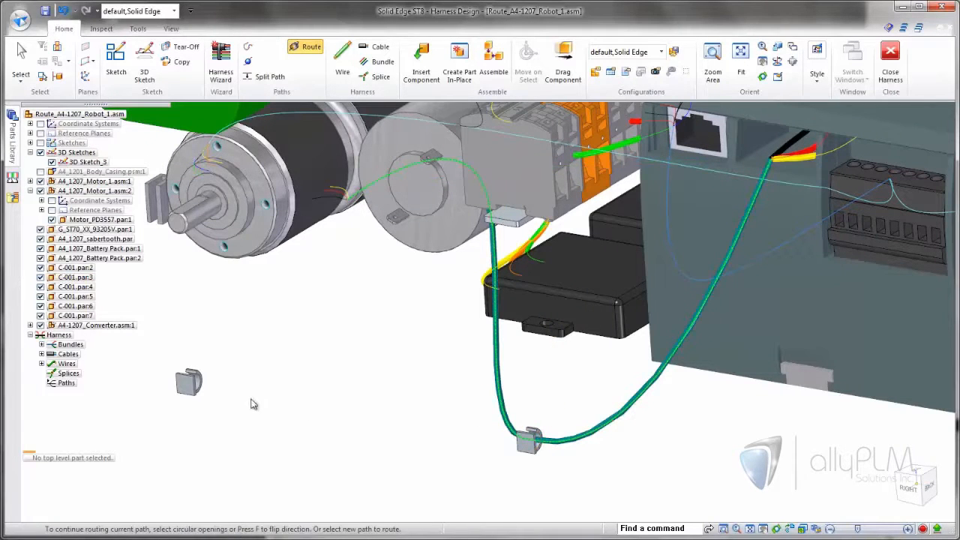
Continue the cable route through clip C-001.par:2 with the path direction flipped, and finish the routing.
{"action": "left_click", "coordinate": [199, 387]}
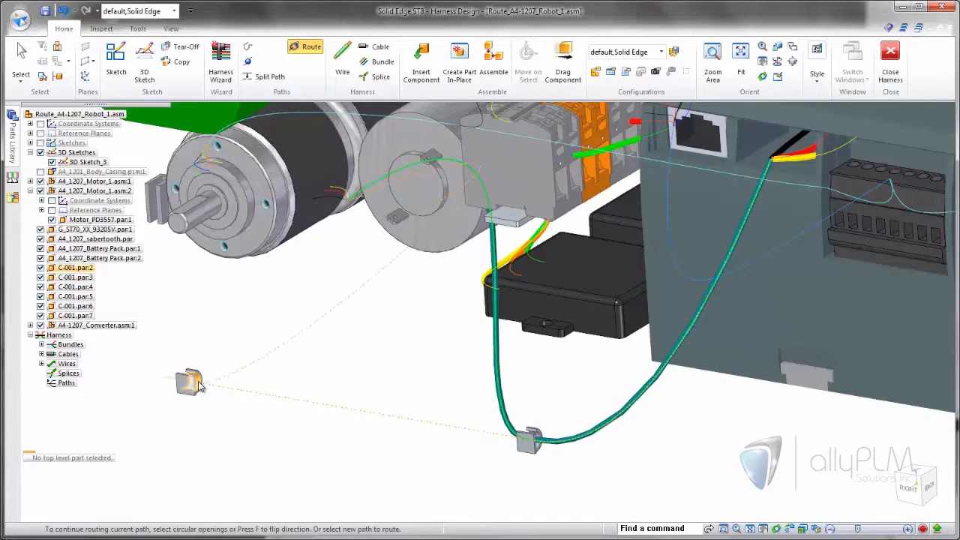
{"action": "key", "text": "f"}
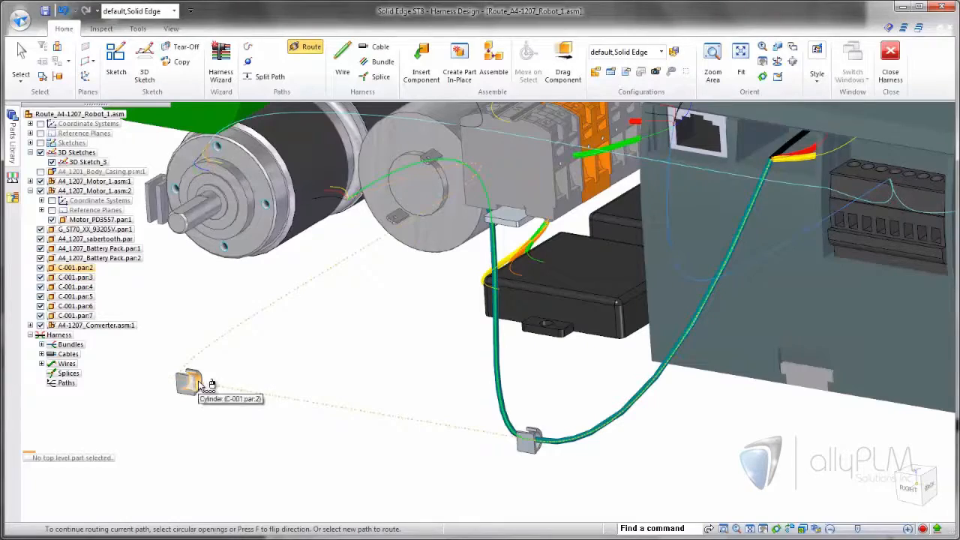
{"action": "right_click", "coordinate": [210, 384]}
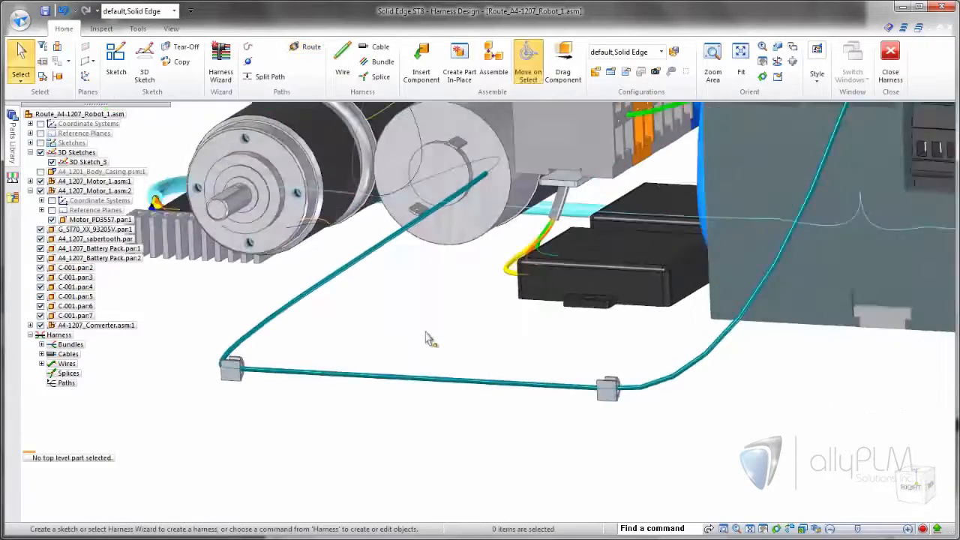
Edit cable C1 by moving its free edit point in front of the motors closer to the sabertooth part, and finish the edit.
{"action": "middle_click_drag", "start_coordinate": [426, 332], "coordinate": [443, 310]}
{"action": "left_click", "coordinate": [437, 309]}
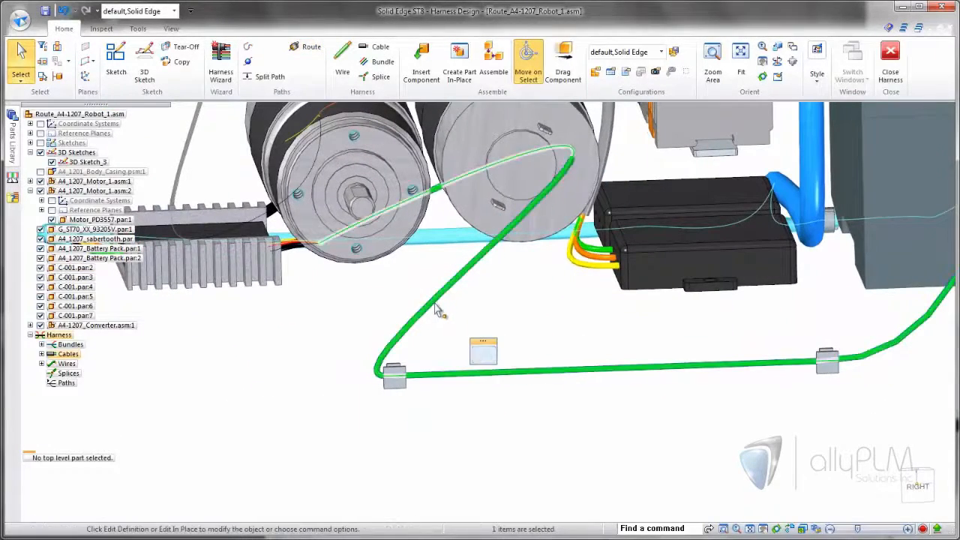
{"action": "left_click", "coordinate": [483, 354]}
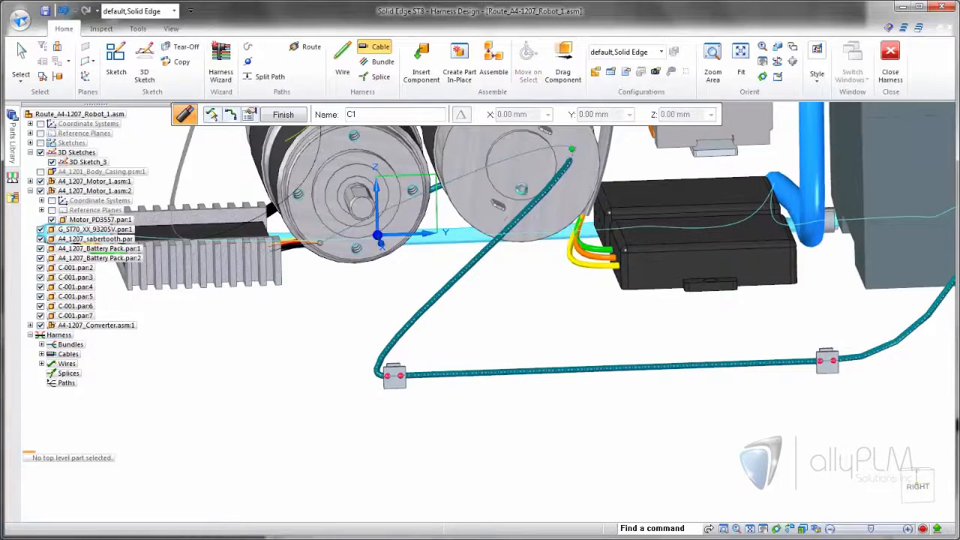
{"action": "left_click_drag", "start_coordinate": [572, 149], "coordinate": [419, 257]}
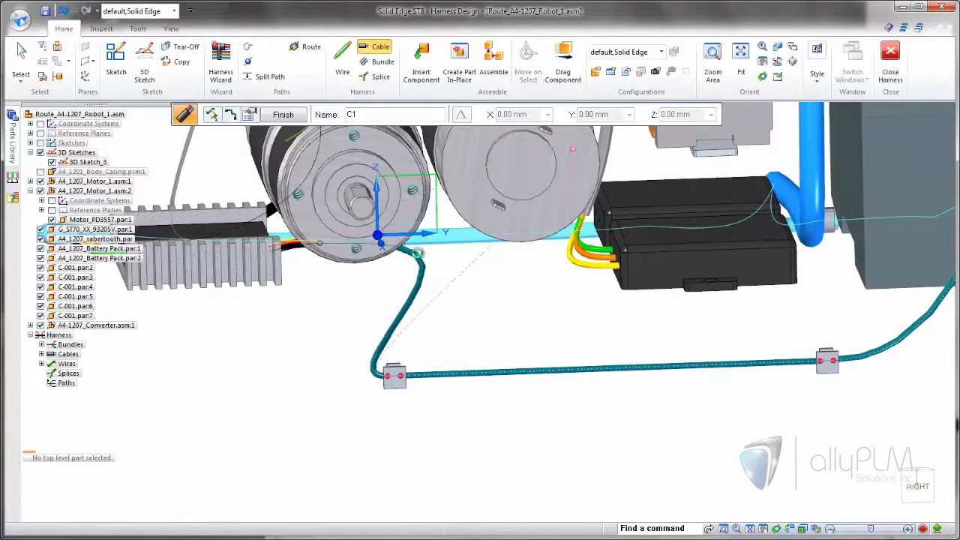
{"action": "middle_click_drag", "start_coordinate": [418, 255], "coordinate": [240, 334]}
{"action": "right_click", "coordinate": [240, 333]}
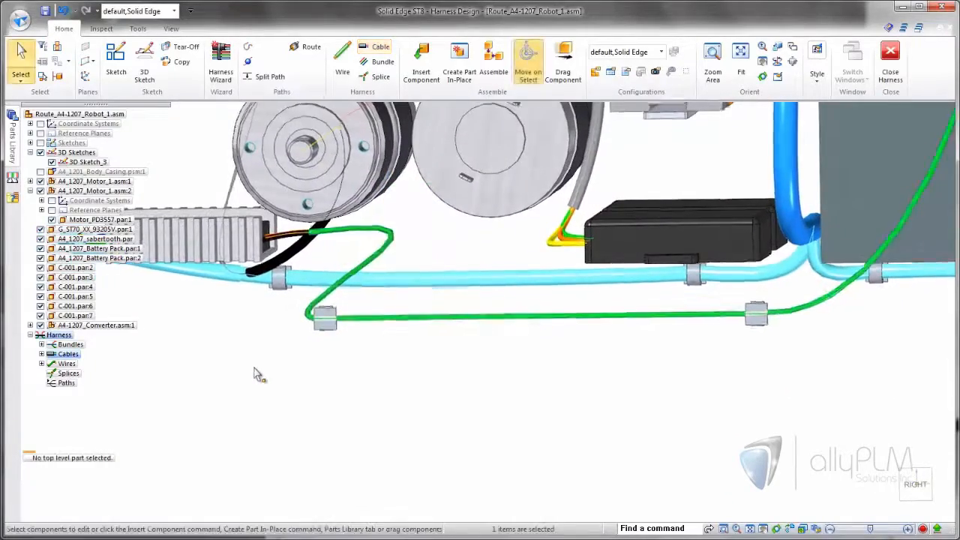
{"action": "left_click", "coordinate": [257, 375]}
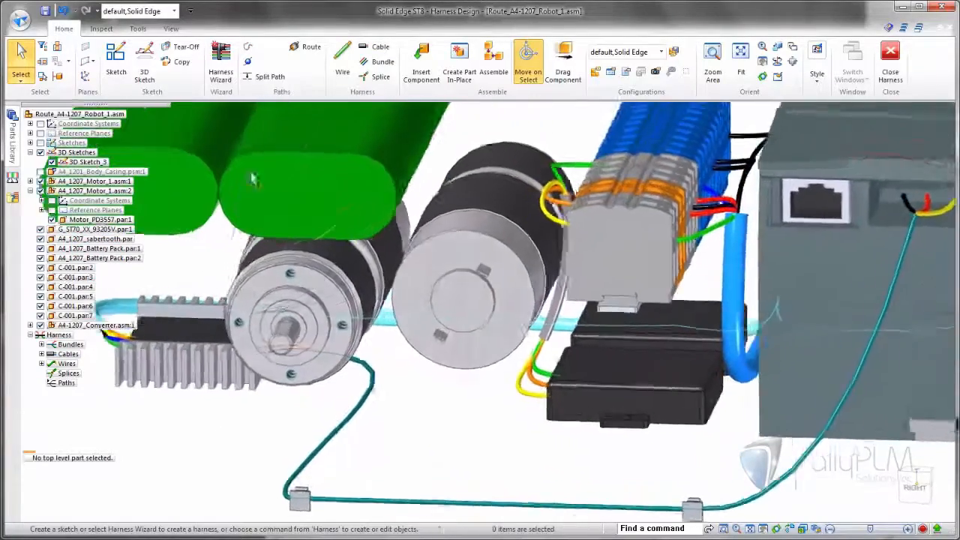
Split the cable path just past the clip nearest the motors and again at that clip's edit point.
{"action": "left_click", "coordinate": [266, 78]}
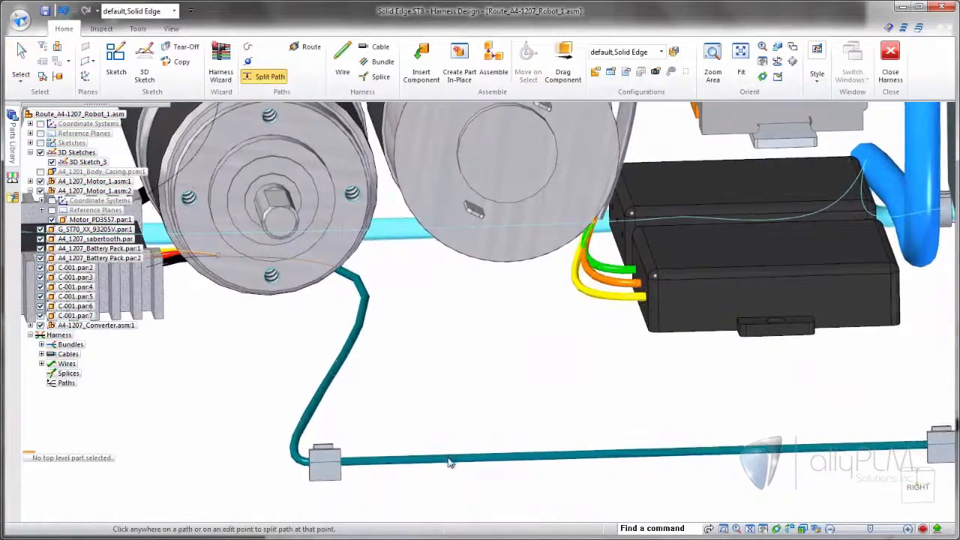
{"action": "left_click", "coordinate": [442, 461]}
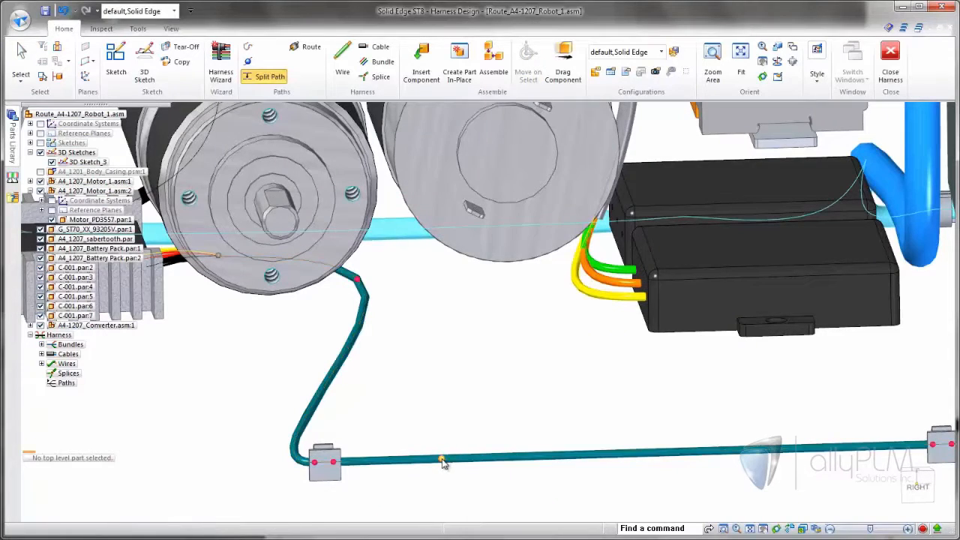
{"action": "middle_click_drag", "start_coordinate": [466, 410], "coordinate": [513, 409]}
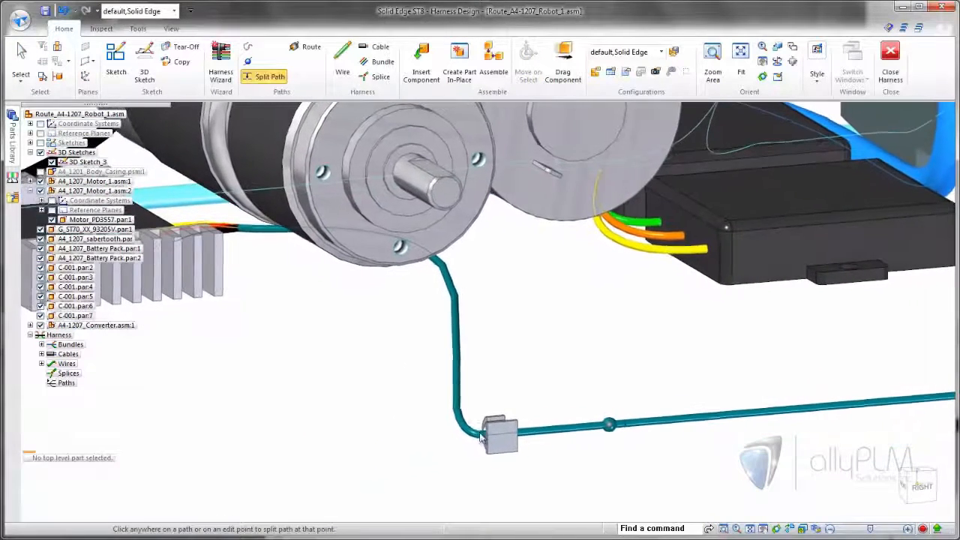
{"action": "left_click", "coordinate": [492, 438]}
{"action": "key", "text": "Escape"}
{"action": "middle_click_drag", "start_coordinate": [525, 344], "coordinate": [522, 371]}
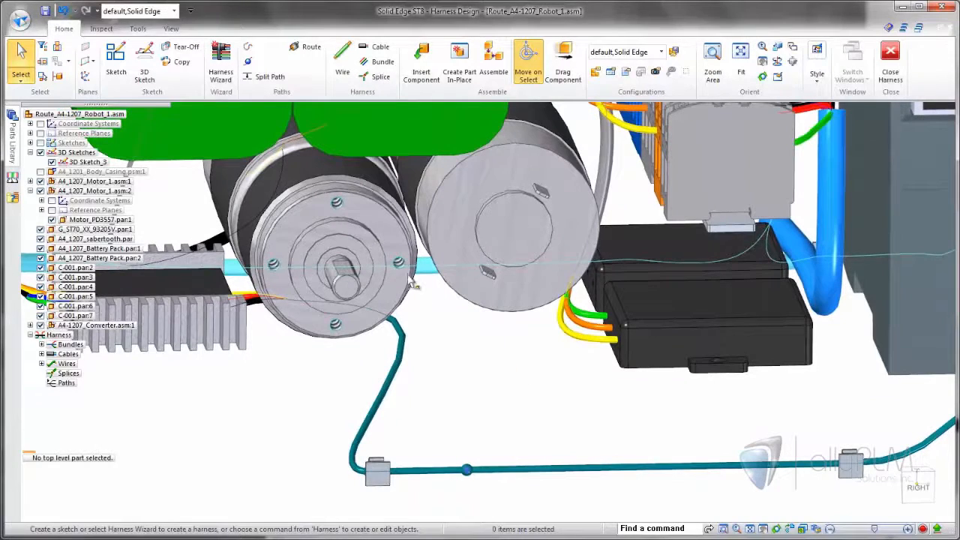
Draw a new path from the split point on the cable up to the rear face of the R-239 motor.
{"action": "left_click", "coordinate": [247, 46]}
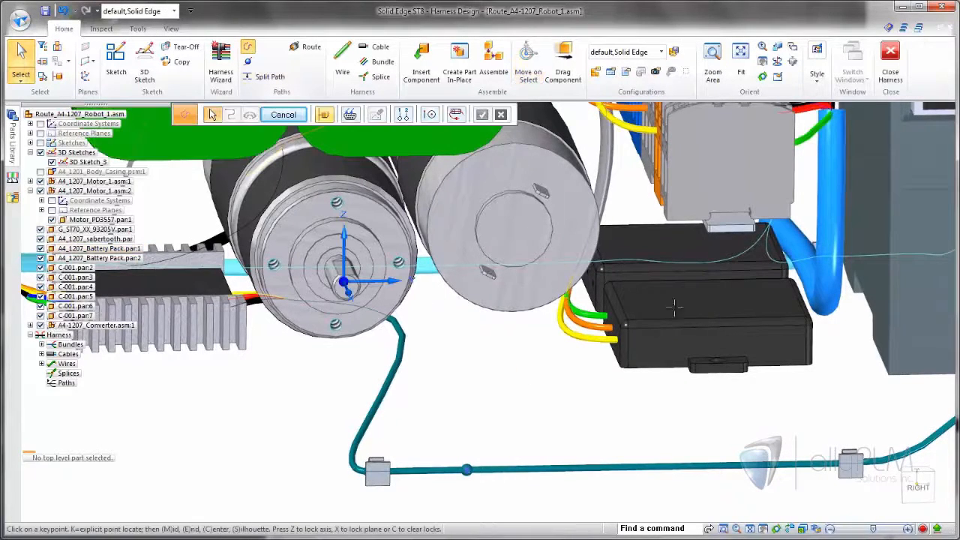
{"action": "left_click", "coordinate": [921, 487]}
{"action": "scroll", "coordinate": [371, 424], "scroll_direction": "up", "scroll_amount": 4}
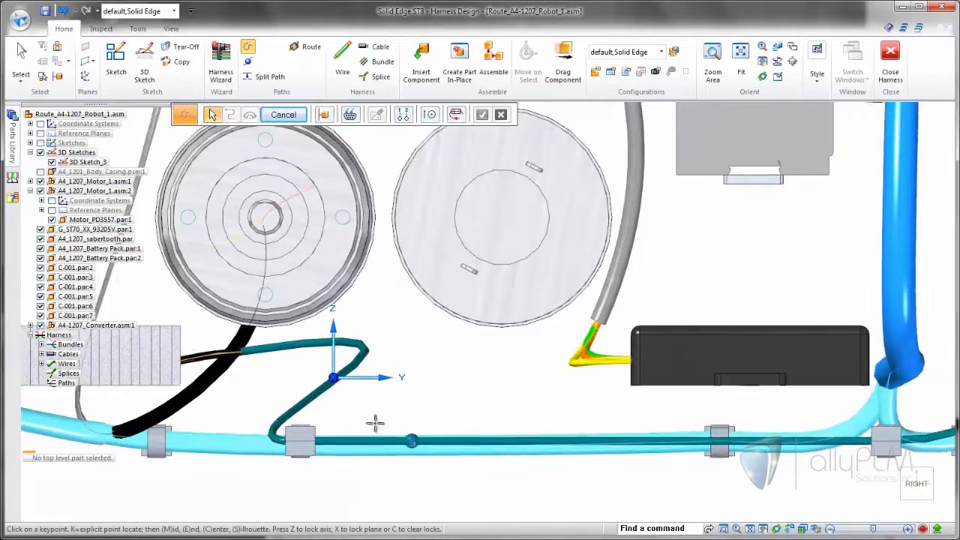
{"action": "left_click", "coordinate": [411, 440]}
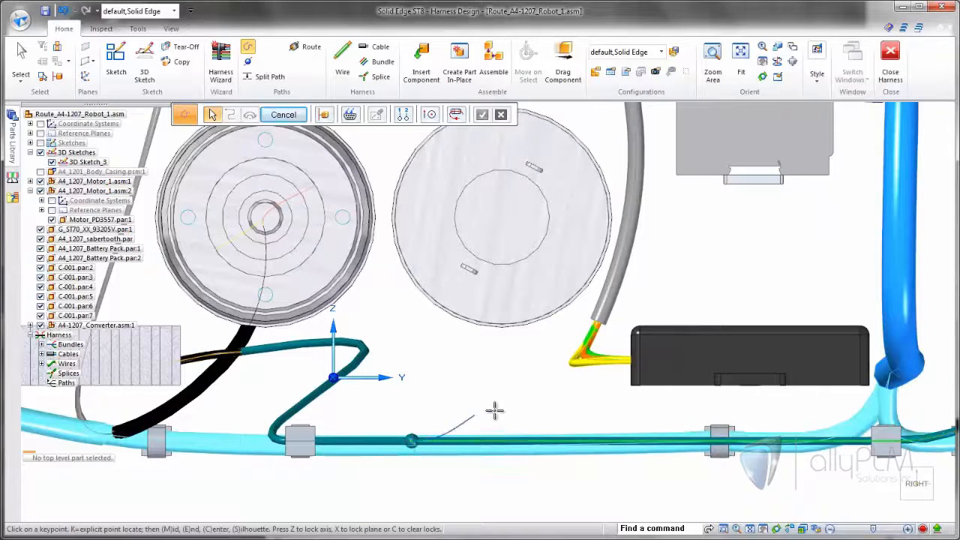
{"action": "left_click", "coordinate": [504, 219]}
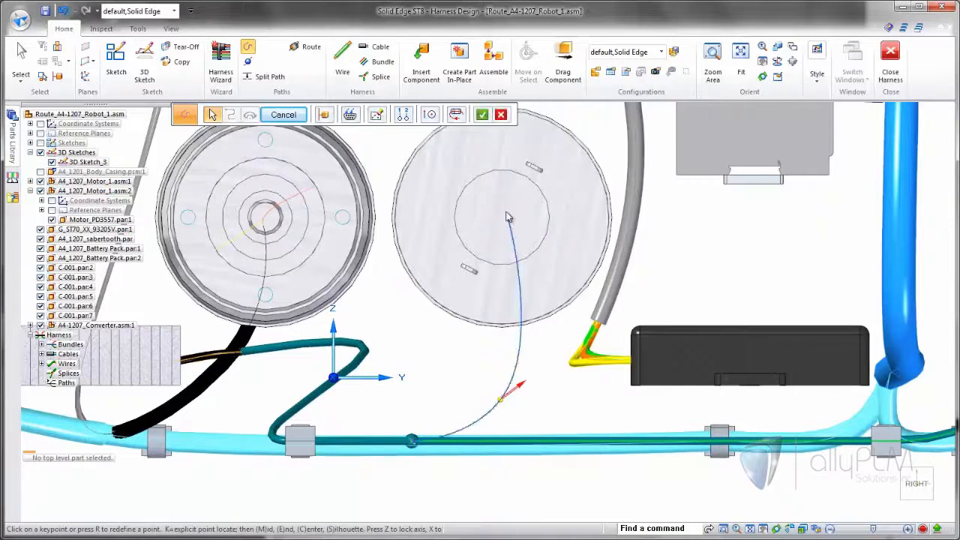
Move the new path's end and middle edit points in against the R-239 motor face, and finish the path.
{"action": "middle_click_drag", "start_coordinate": [550, 362], "coordinate": [713, 435]}
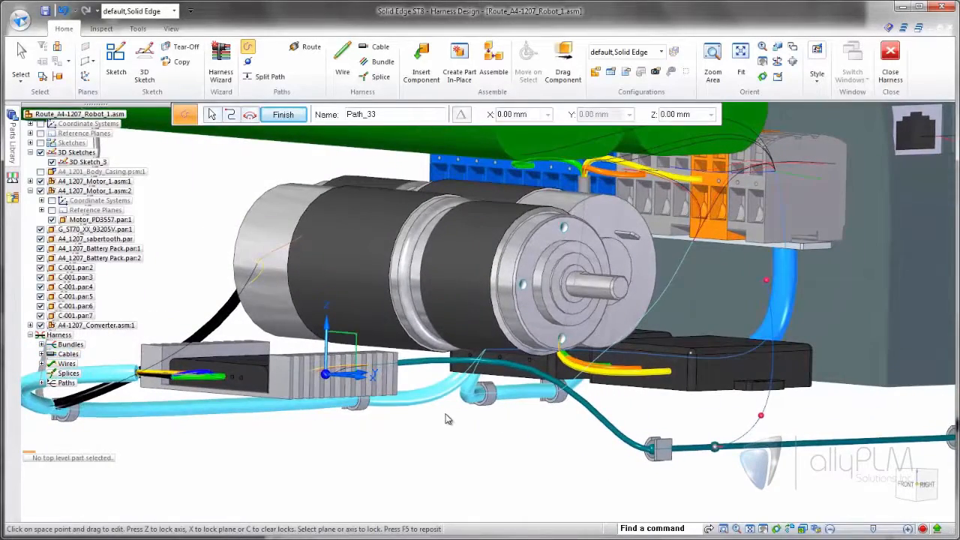
{"action": "middle_click_drag", "start_coordinate": [446, 420], "coordinate": [823, 288]}
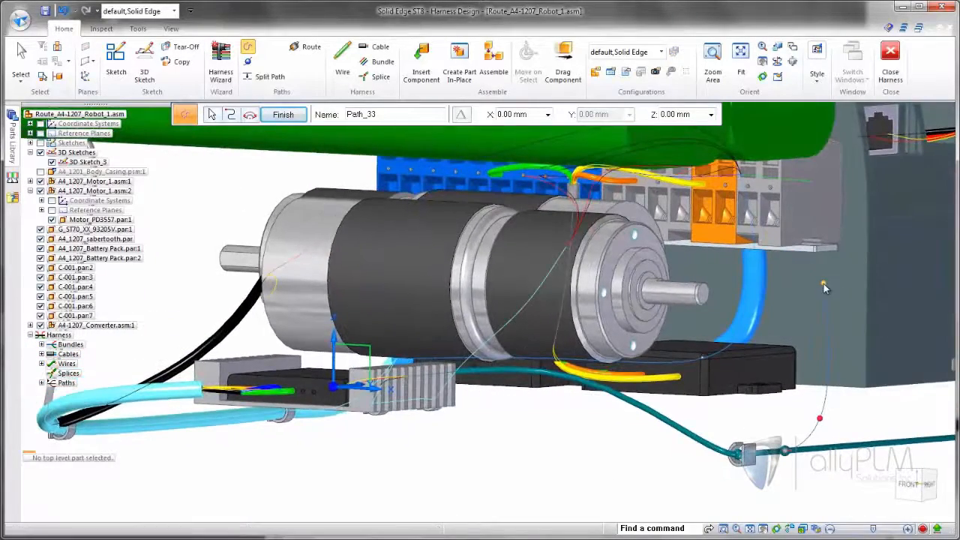
{"action": "left_click", "coordinate": [824, 284]}
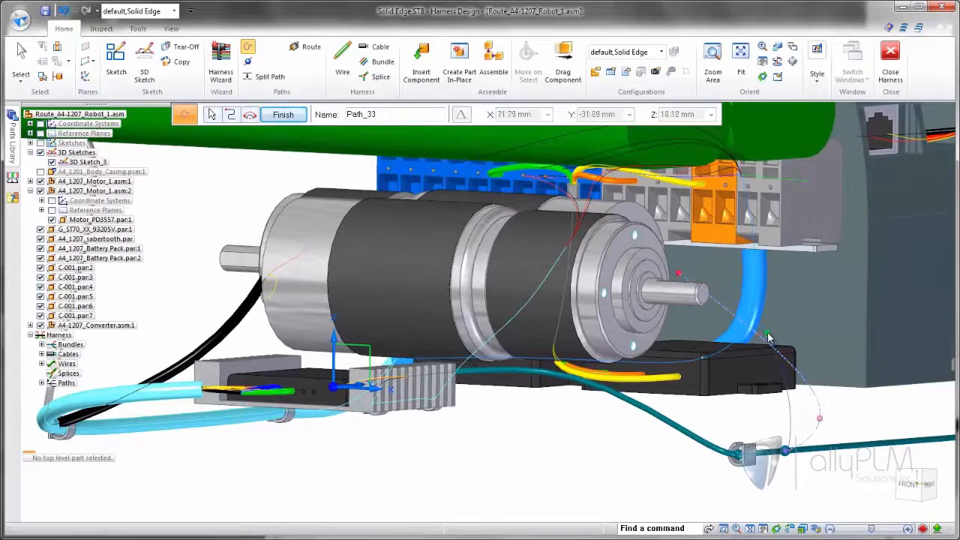
{"action": "middle_click_drag", "start_coordinate": [735, 425], "coordinate": [891, 488]}
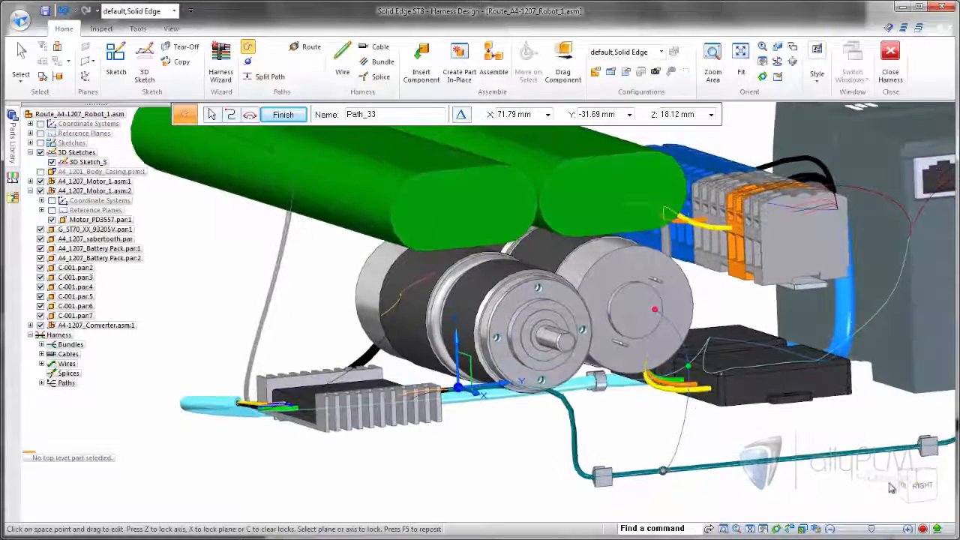
{"action": "left_click", "coordinate": [909, 486]}
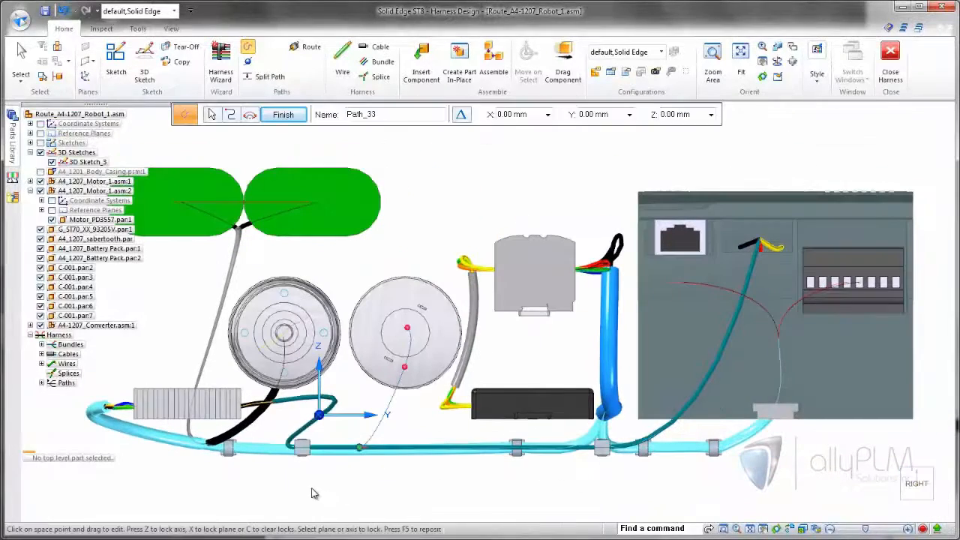
{"action": "right_click", "coordinate": [311, 489]}
Draw a second path using End Point keypoints, from the split point at the clip around to the wire ends at the sabertooth part.
{"action": "scroll", "coordinate": [508, 488], "scroll_direction": "down", "scroll_amount": 1}
{"action": "scroll", "coordinate": [217, 455], "scroll_direction": "up", "scroll_amount": 2}
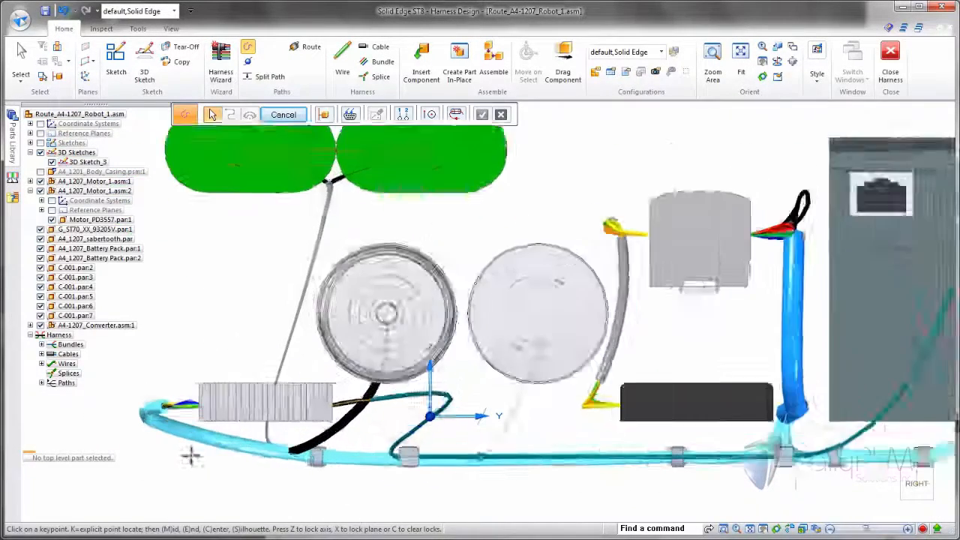
{"action": "scroll", "coordinate": [191, 455], "scroll_direction": "up", "scroll_amount": 1}
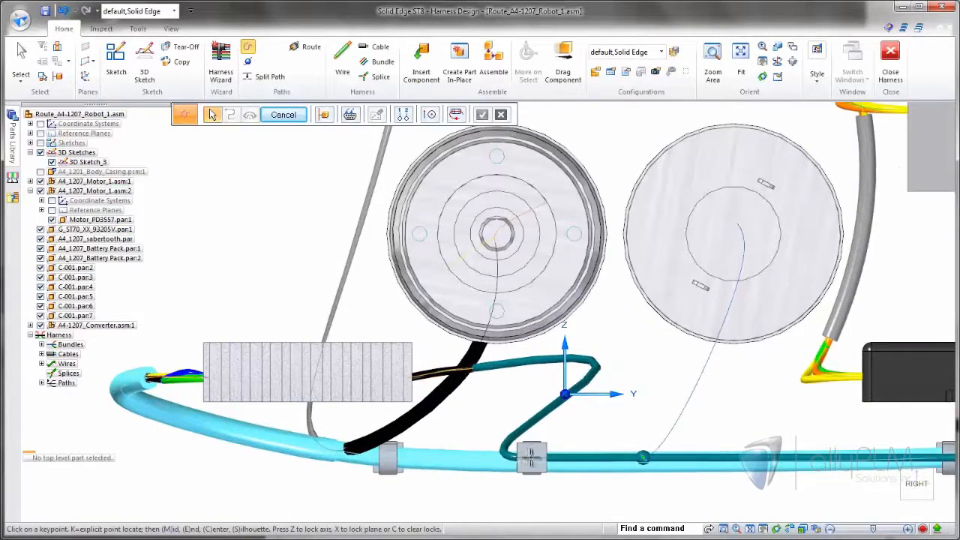
{"action": "left_click", "coordinate": [430, 115]}
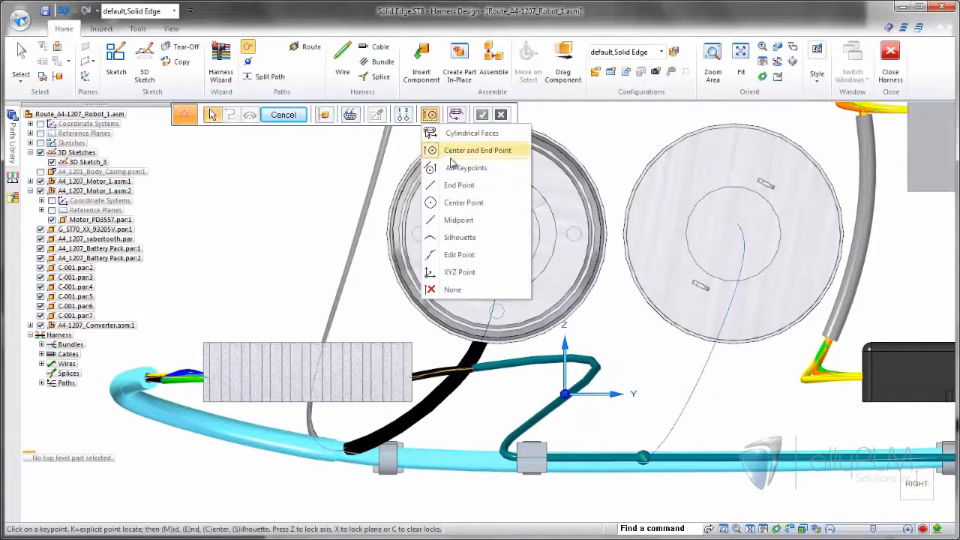
{"action": "left_click", "coordinate": [456, 187]}
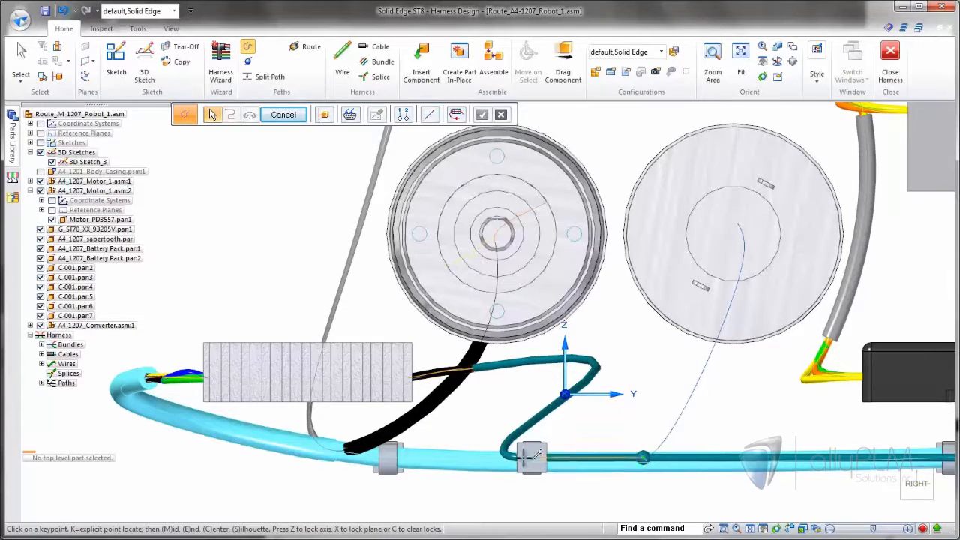
{"action": "left_click", "coordinate": [352, 458]}
{"action": "left_click", "coordinate": [86, 434]}
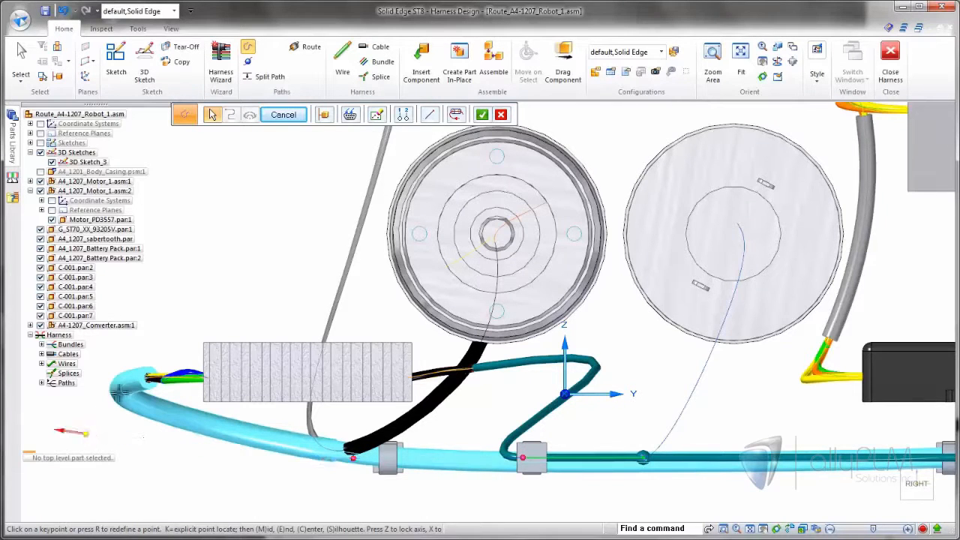
{"action": "left_click", "coordinate": [151, 353]}
{"action": "right_click", "coordinate": [173, 331]}
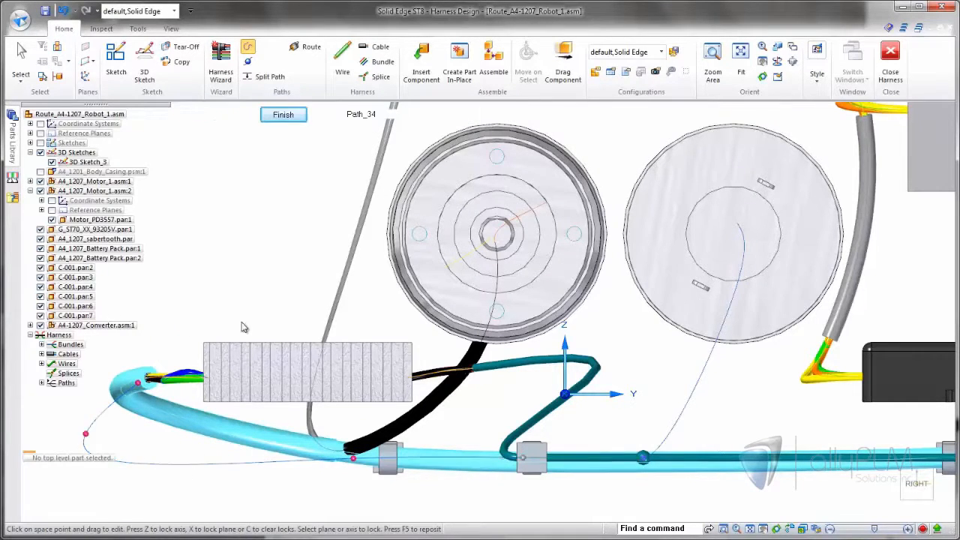
Move the second path's edit points in depth toward the sabertooth terminals, then finish the path and leave the command.
{"action": "middle_click_drag", "start_coordinate": [242, 328], "coordinate": [535, 448]}
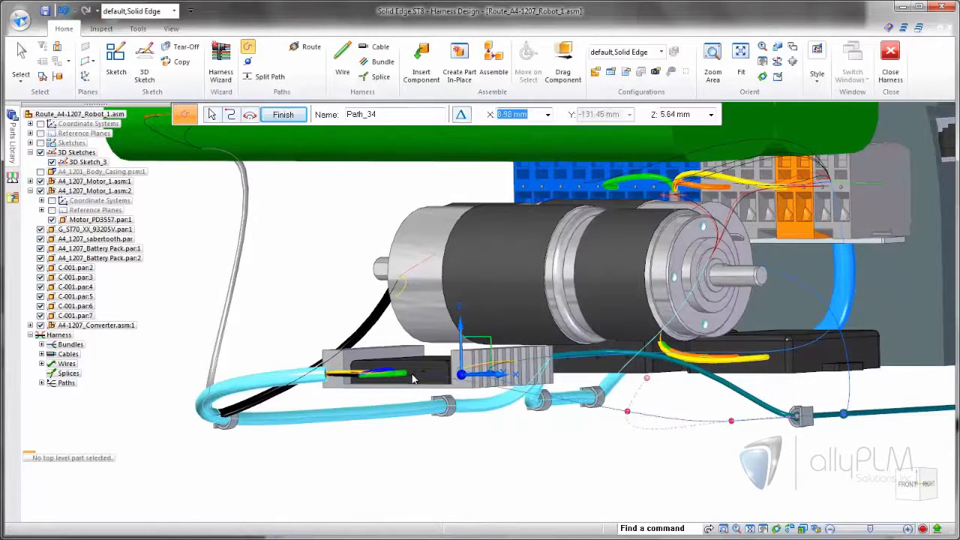
{"action": "left_click_drag", "start_coordinate": [628, 417], "coordinate": [533, 409]}
{"action": "middle_click_drag", "start_coordinate": [542, 433], "coordinate": [279, 481]}
{"action": "right_click", "coordinate": [280, 478]}
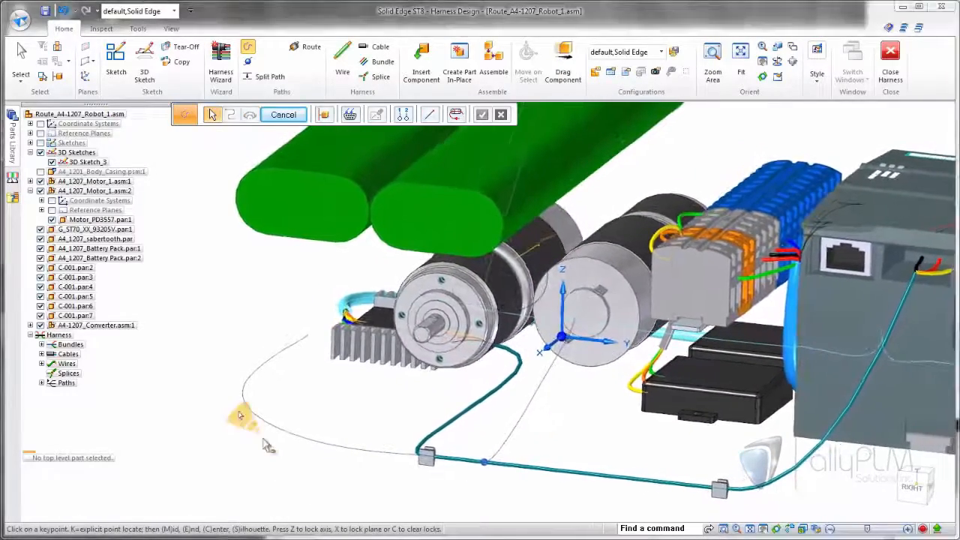
{"action": "key", "text": "Escape"}
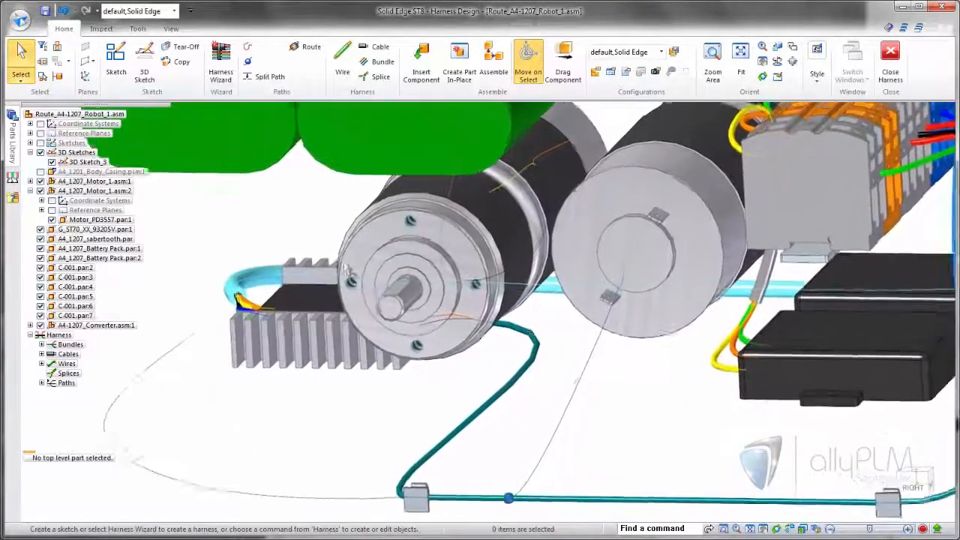
Start a new wire and show the connector information of the Motor_PD3557 part with the R-239 terminals.
{"action": "left_click", "coordinate": [342, 59]}
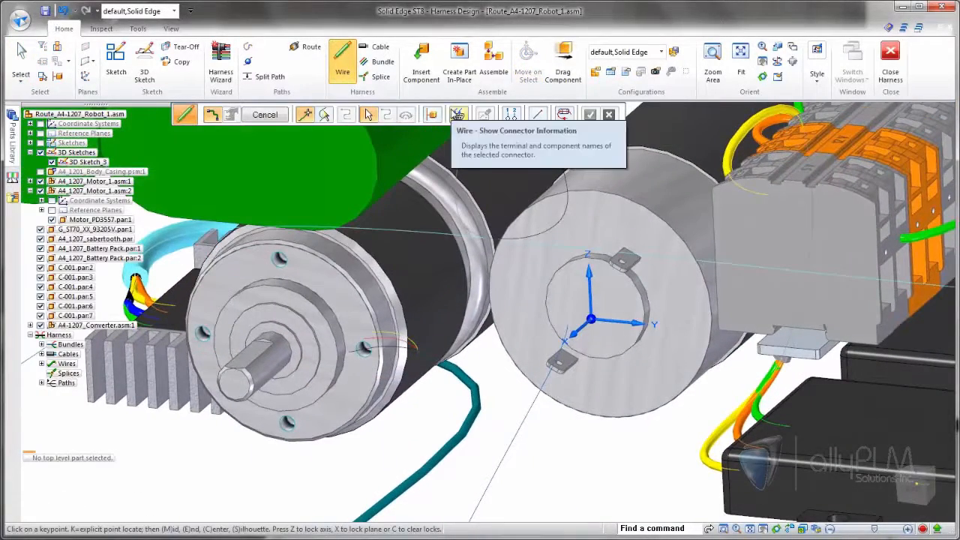
{"action": "left_click", "coordinate": [455, 116]}
{"action": "left_click", "coordinate": [587, 259]}
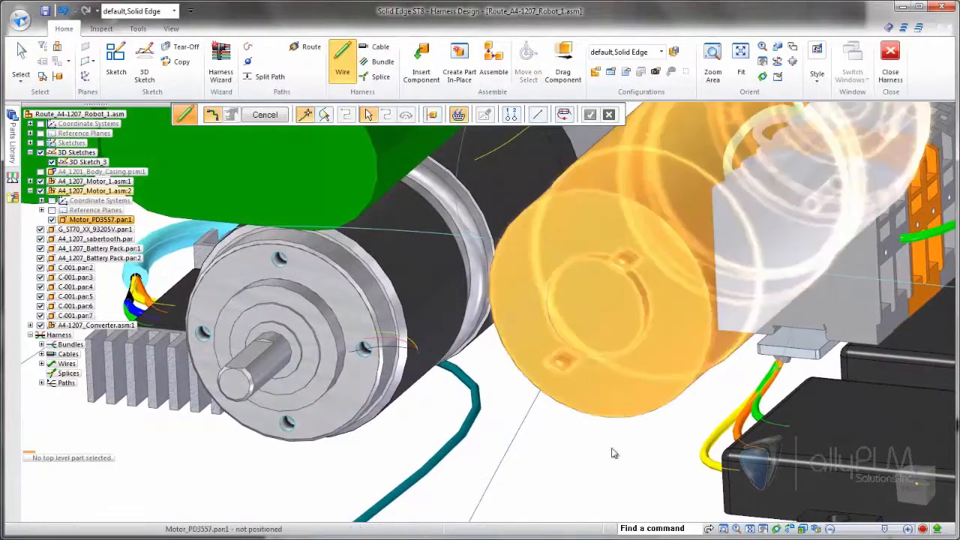
{"action": "right_click", "coordinate": [580, 483]}
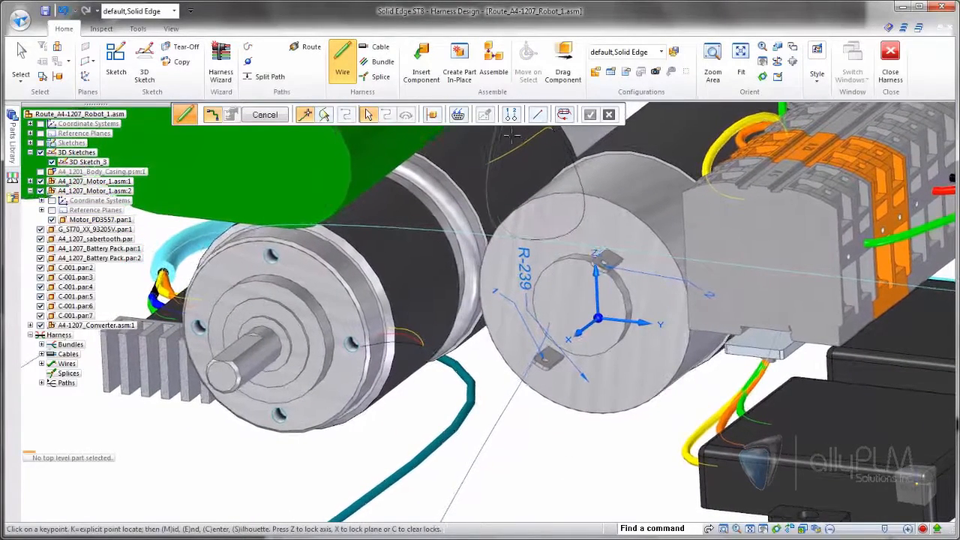
Define a wire from R-239 terminal 1 to the sabertooth terminal using Cylindrical Faces keypoints, and accept its path.
{"action": "left_click", "coordinate": [538, 115]}
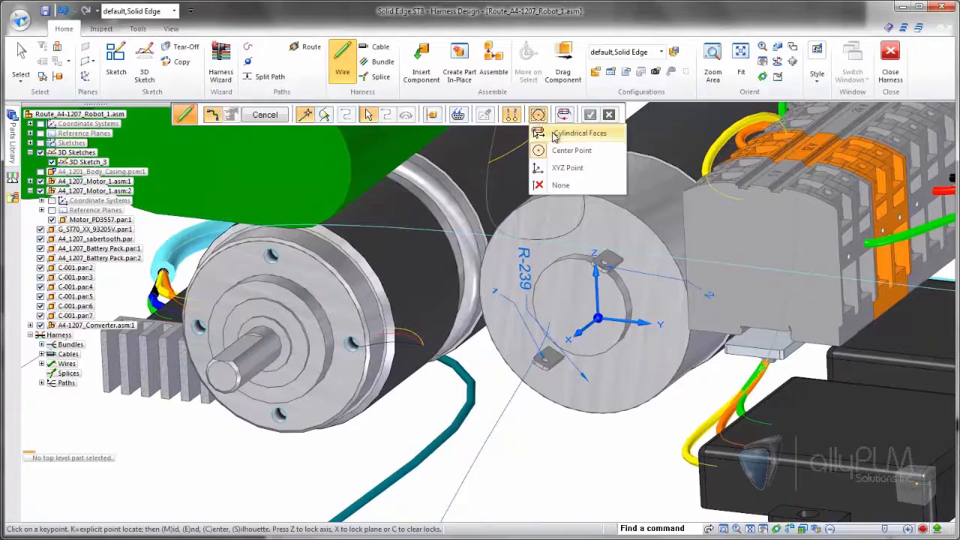
{"action": "left_click", "coordinate": [554, 135]}
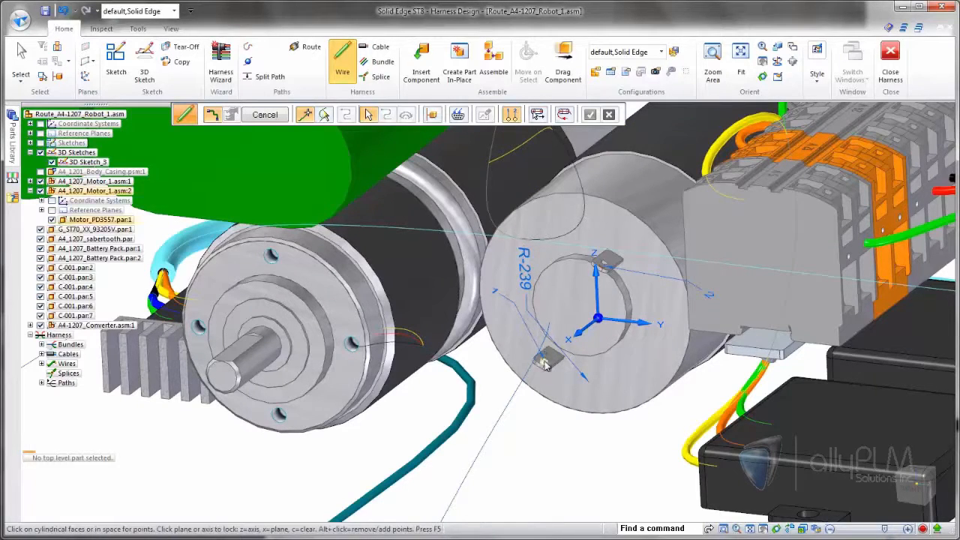
{"action": "middle_click_drag", "start_coordinate": [545, 305], "coordinate": [330, 398]}
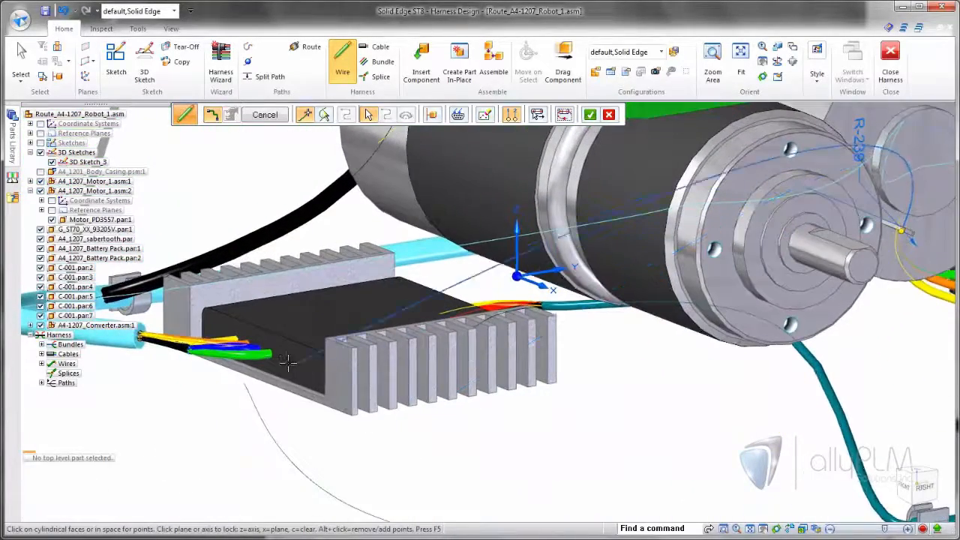
{"action": "left_click", "coordinate": [284, 356]}
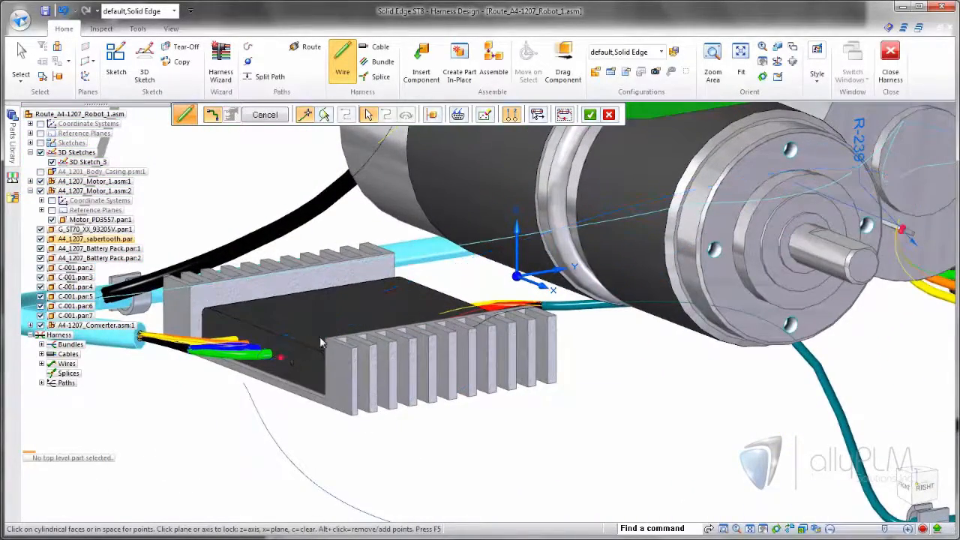
{"action": "right_click", "coordinate": [332, 337]}
{"action": "right_click", "coordinate": [331, 337]}
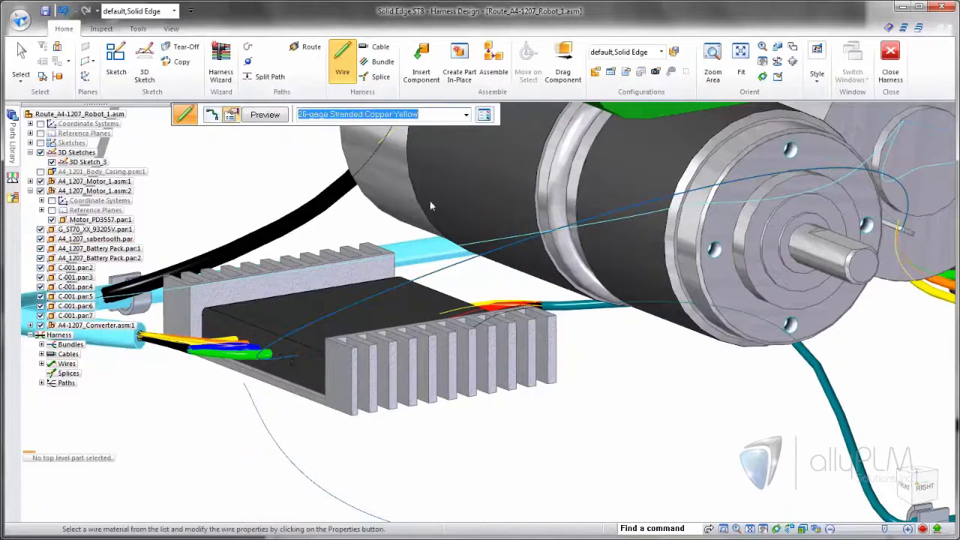
Preview the R-239 terminal 1 wire with the Stranded Copper Yellow material and finish it.
{"action": "scroll", "coordinate": [551, 403], "scroll_direction": "down", "scroll_amount": 3}
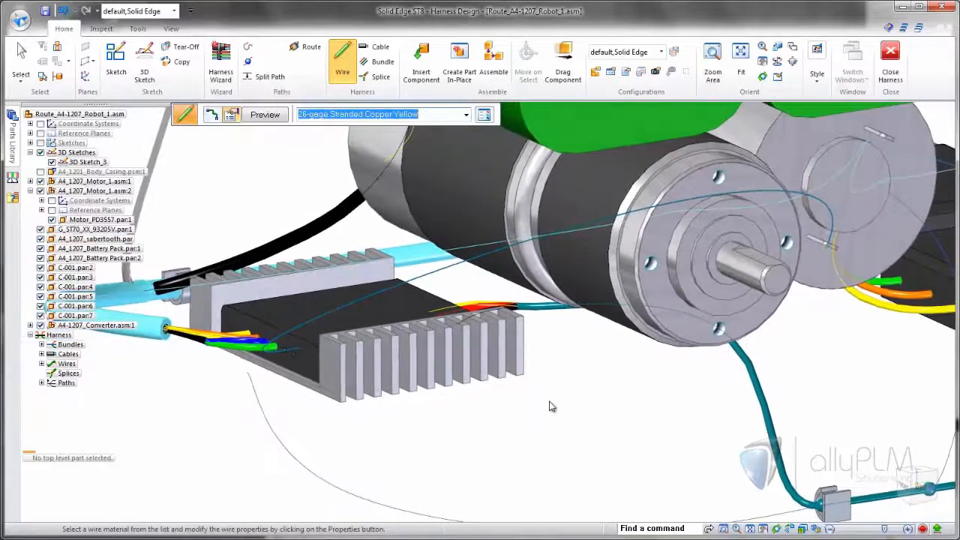
{"action": "key", "text": "ctrl+r"}
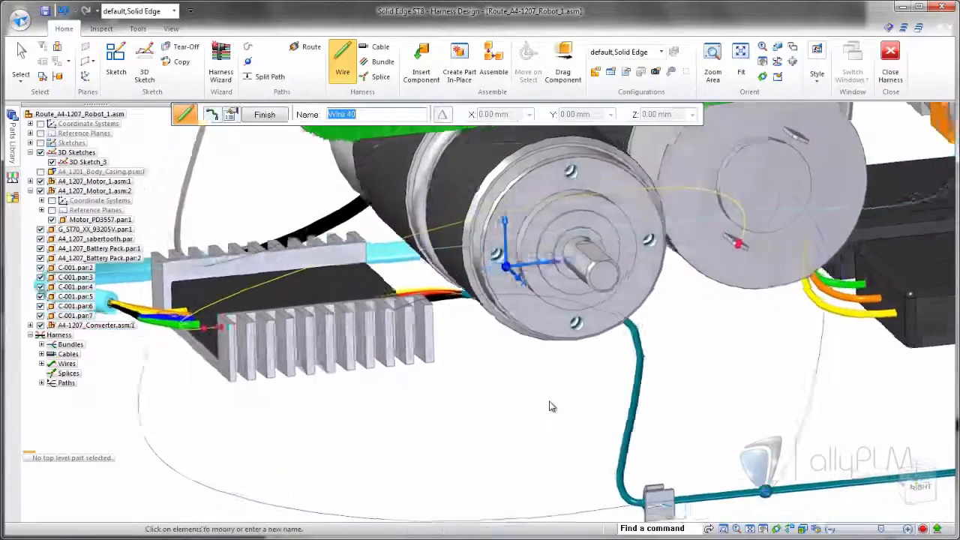
{"action": "right_click", "coordinate": [606, 429]}
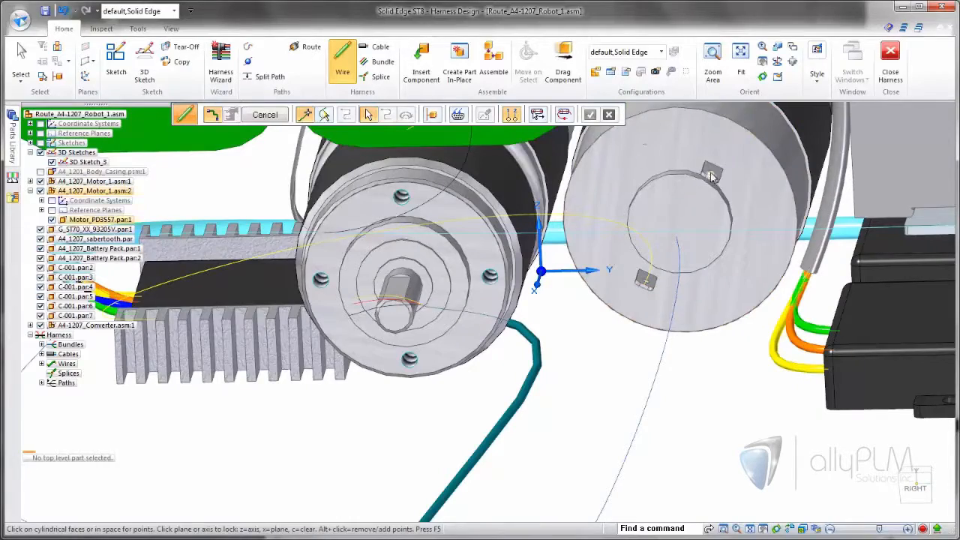
Define a second wire from the motor's other terminal to the sabertooth part, finish it in a red material and leave the command.
{"action": "middle_click_drag", "start_coordinate": [628, 267], "coordinate": [486, 417]}
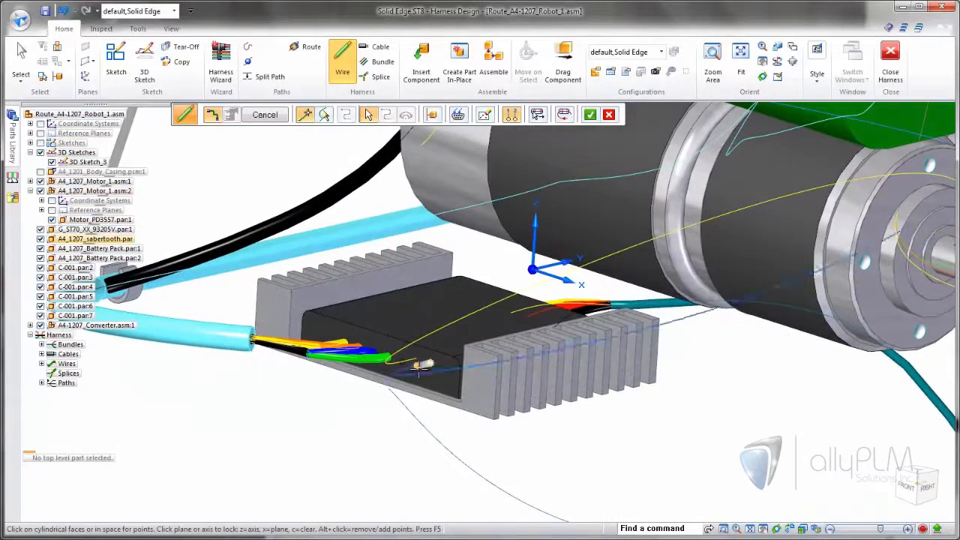
{"action": "right_click", "coordinate": [448, 336]}
{"action": "right_click", "coordinate": [448, 336]}
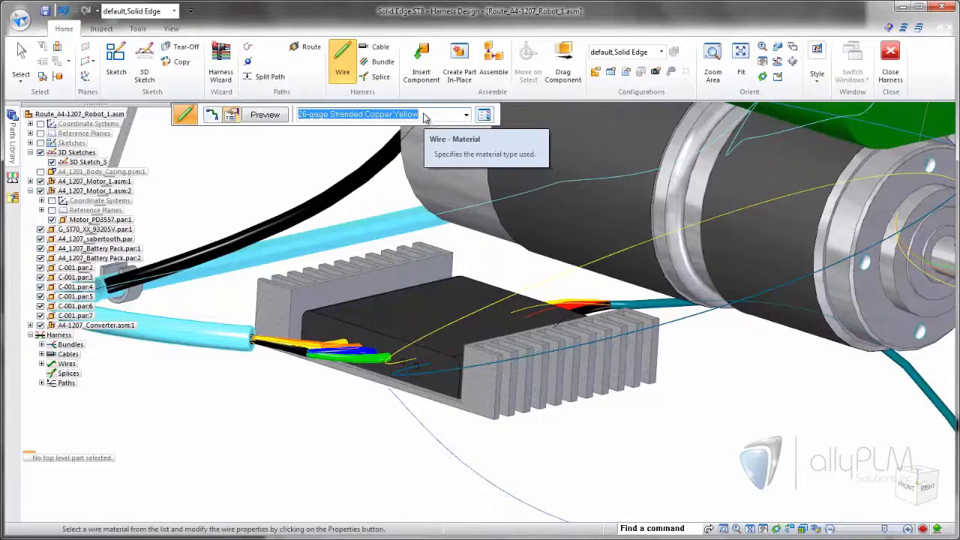
{"action": "right_click", "coordinate": [726, 416]}
{"action": "middle_click_drag", "start_coordinate": [750, 417], "coordinate": [664, 416]}
{"action": "scroll", "coordinate": [718, 377], "scroll_direction": "down", "scroll_amount": 2}
{"action": "right_click", "coordinate": [718, 377]}
{"action": "middle_click_drag", "start_coordinate": [718, 377], "coordinate": [675, 404]}
{"action": "key", "text": "Escape"}
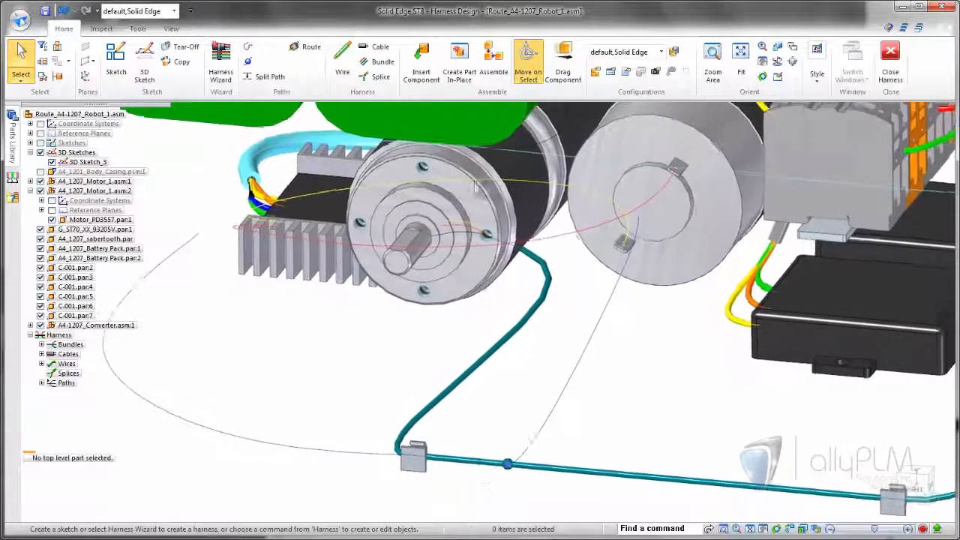
Start a bundle of the two motor wires and route it along the paths from the motor through the clip to the sabertooth part.
{"action": "left_click", "coordinate": [381, 61]}
{"action": "middle_click_drag", "start_coordinate": [670, 309], "coordinate": [725, 198]}
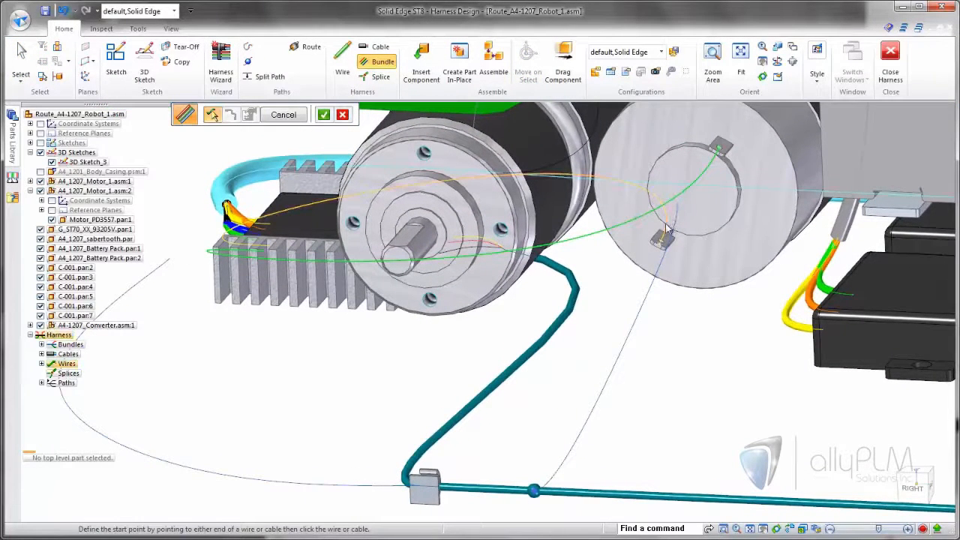
{"action": "left_click", "coordinate": [637, 297]}
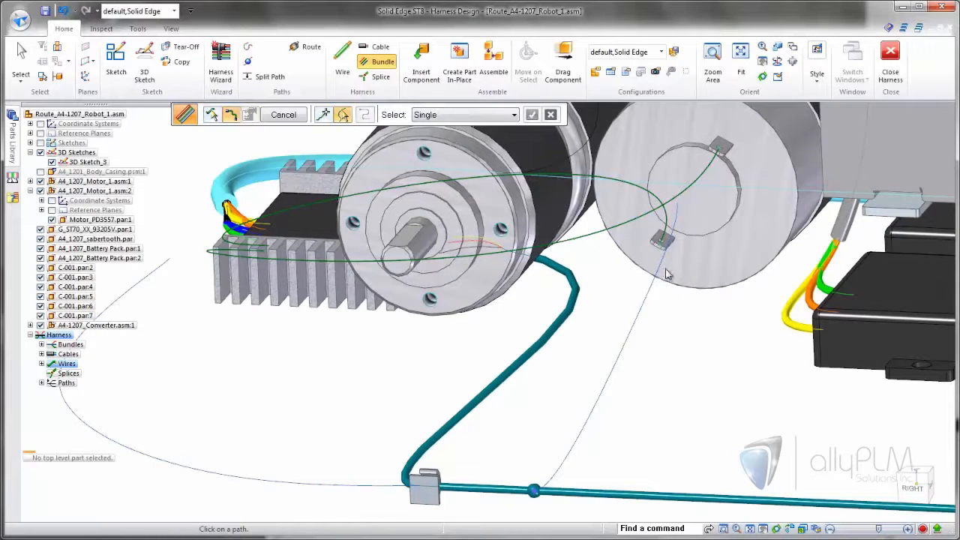
{"action": "left_click", "coordinate": [625, 309]}
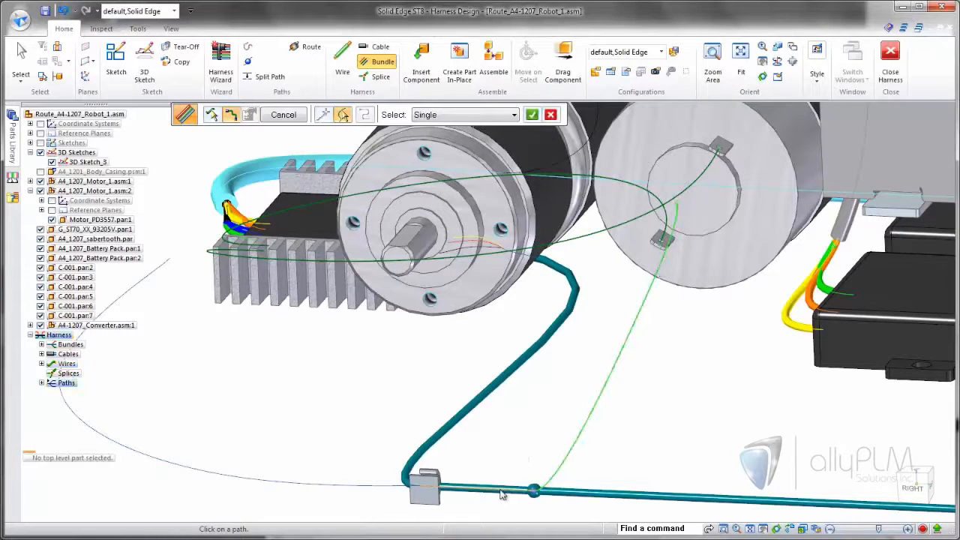
{"action": "left_click", "coordinate": [378, 488]}
{"action": "middle_click_drag", "start_coordinate": [374, 420], "coordinate": [354, 408]}
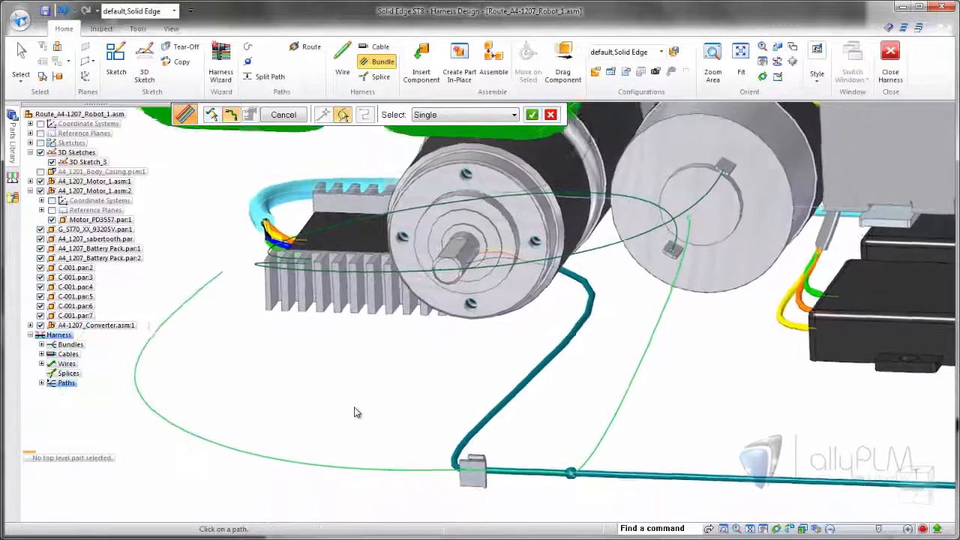
{"action": "right_click", "coordinate": [354, 407]}
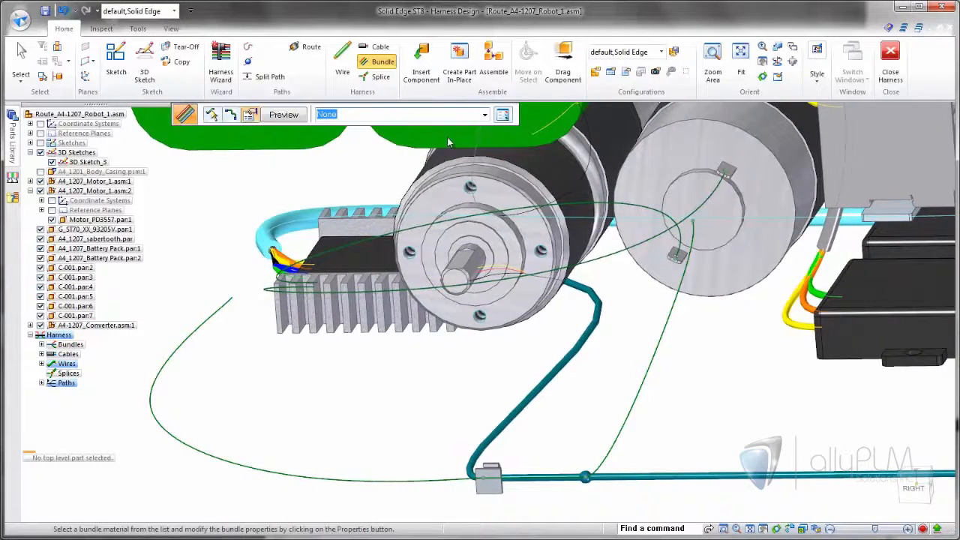
Set the bundle's color to Lt Gray, finish the bundle and leave the command.
{"action": "left_click", "coordinate": [501, 114]}
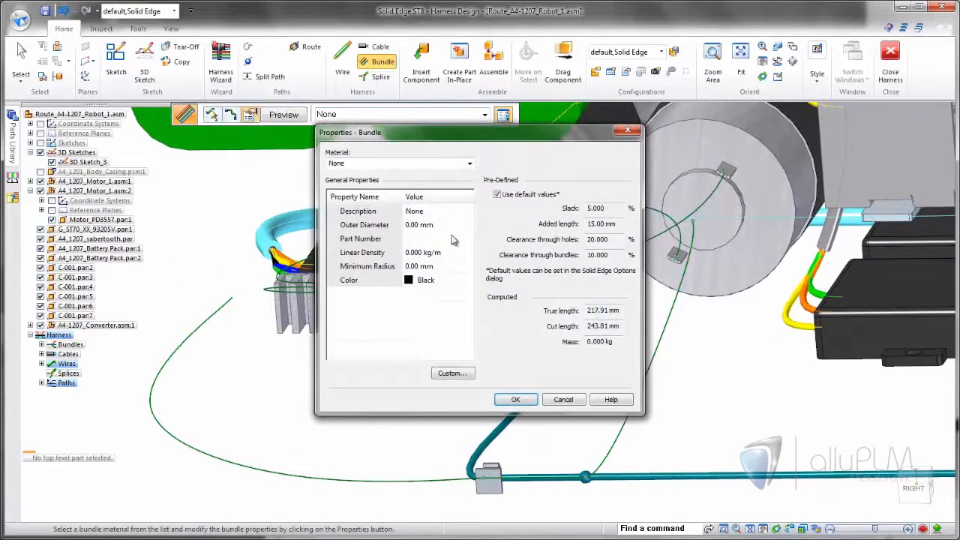
{"action": "left_click", "coordinate": [435, 283]}
{"action": "left_click", "coordinate": [468, 280]}
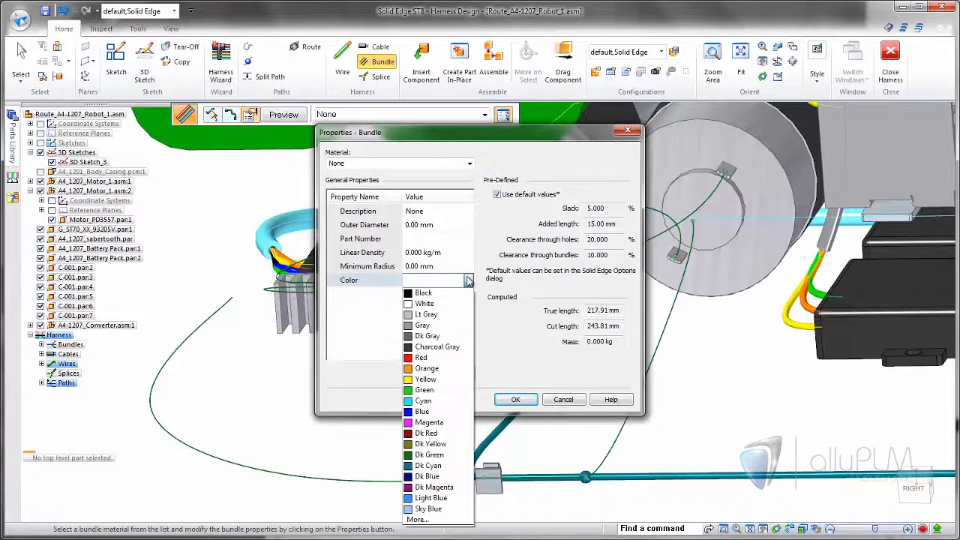
{"action": "left_click", "coordinate": [455, 315]}
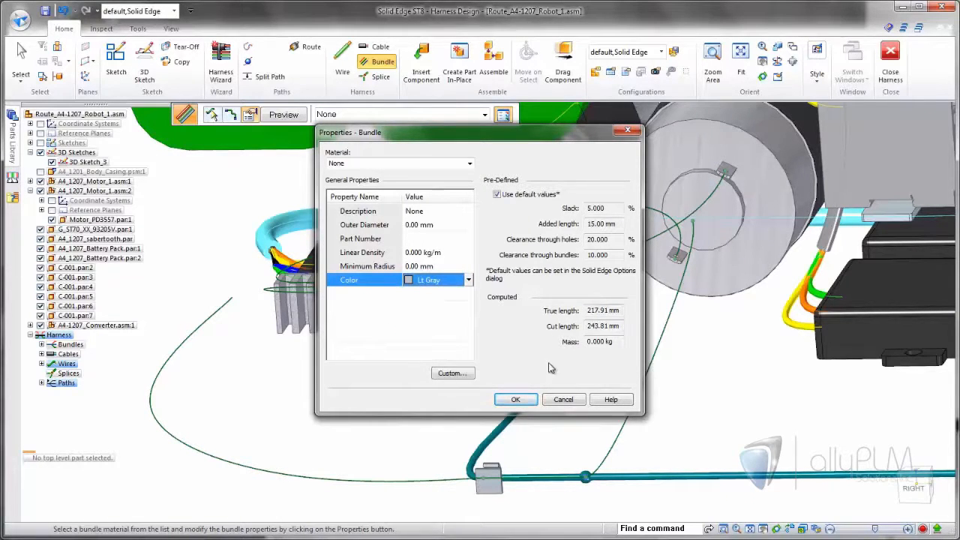
{"action": "left_click", "coordinate": [515, 399]}
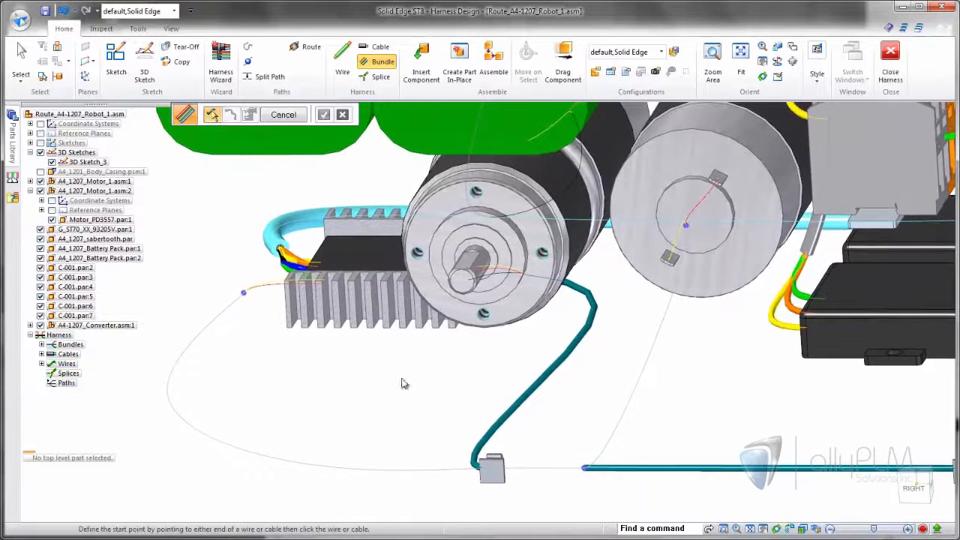
{"action": "key", "text": "Escape"}
Create physical conductors for the whole harness and hide all wires.
{"action": "left_click", "coordinate": [88, 338]}
{"action": "right_click", "coordinate": [71, 335]}
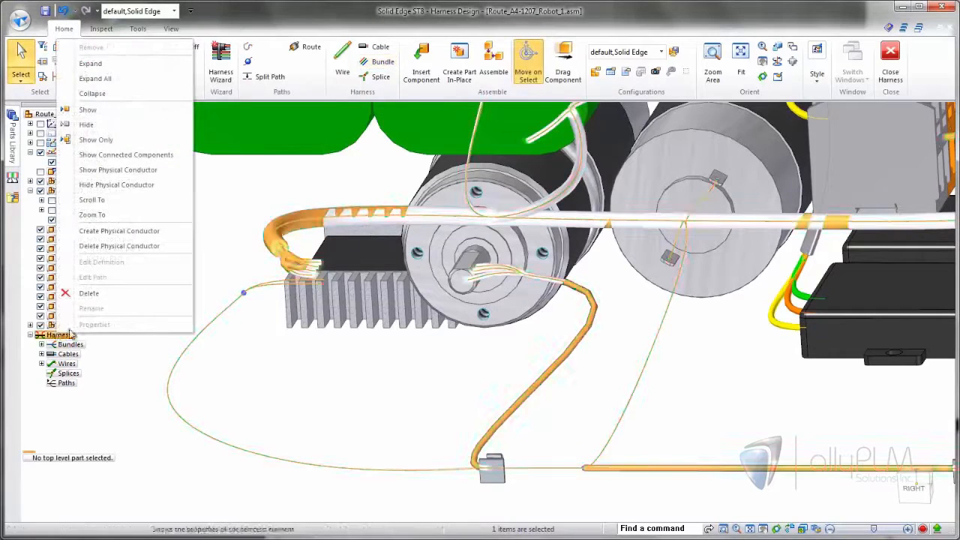
{"action": "left_click", "coordinate": [129, 237]}
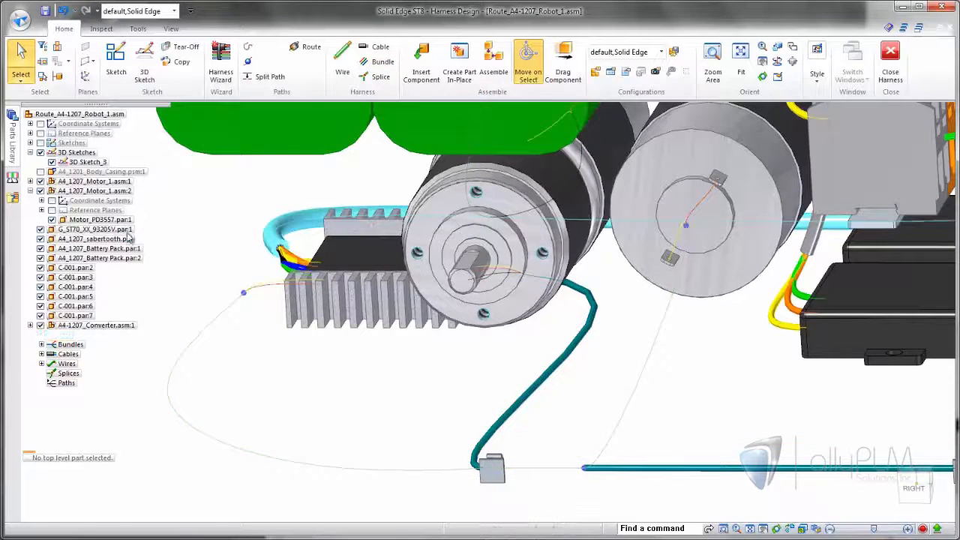
{"action": "right_click", "coordinate": [193, 213]}
{"action": "mouse_move", "coordinate": [231, 372]}
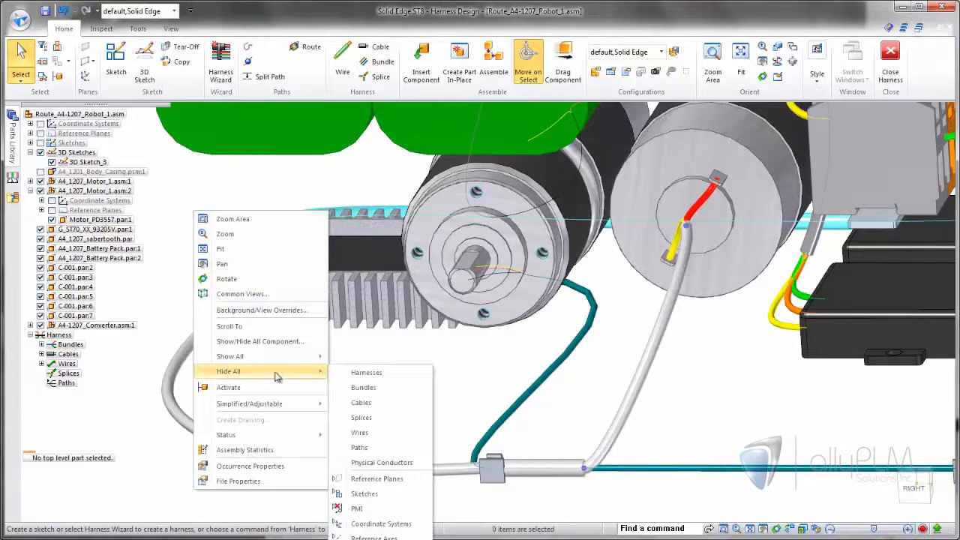
{"action": "left_click", "coordinate": [363, 433]}
{"action": "middle_click_drag", "start_coordinate": [428, 406], "coordinate": [780, 386]}
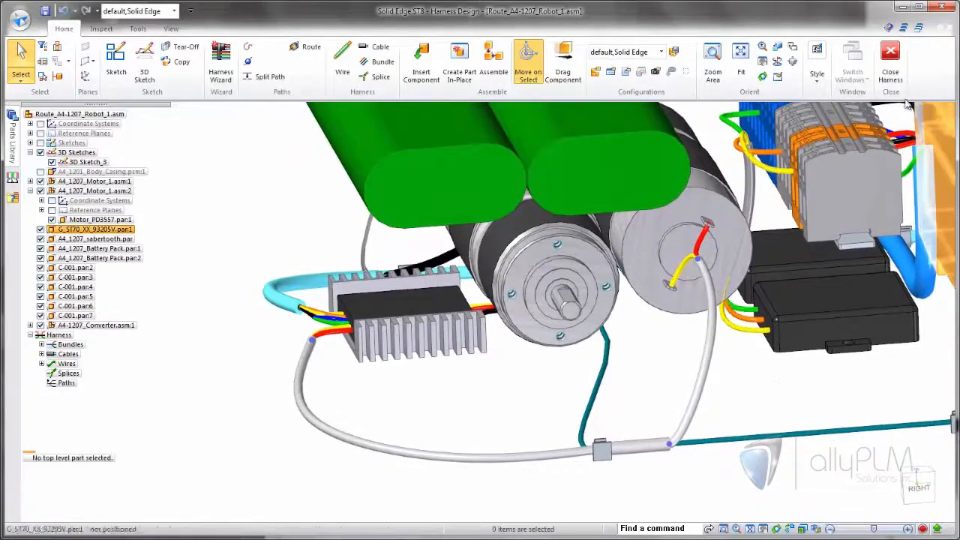
Close the harness environment and move the clip C-001.par:2 along the cable toward the sabertooth part.
{"action": "left_click", "coordinate": [888, 63]}
{"action": "middle_click_drag", "start_coordinate": [639, 425], "coordinate": [805, 444]}
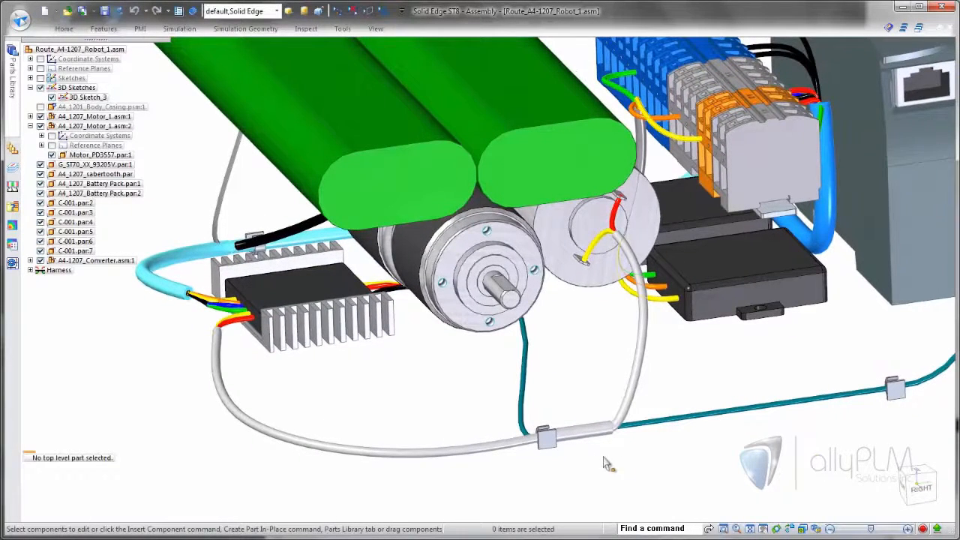
{"action": "left_click", "coordinate": [555, 447]}
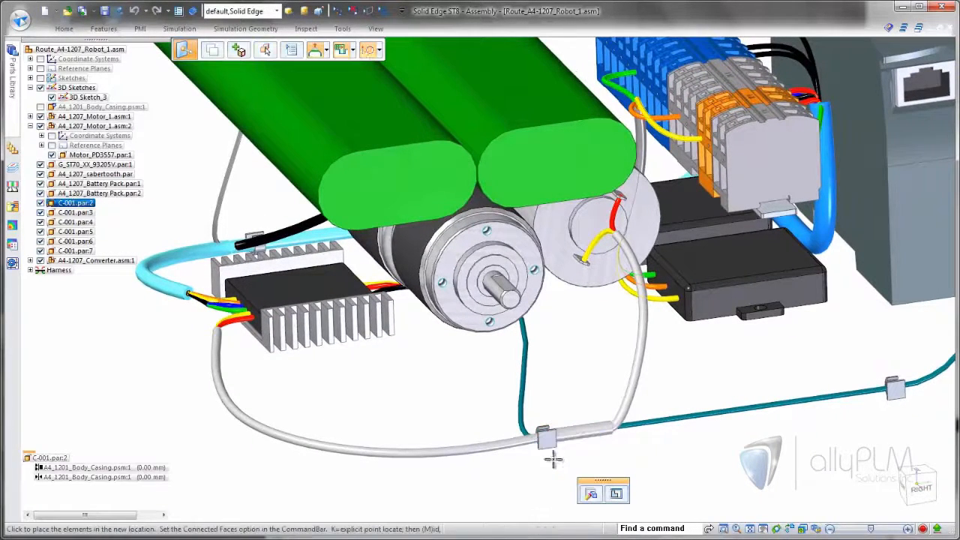
{"action": "left_click", "coordinate": [516, 483]}
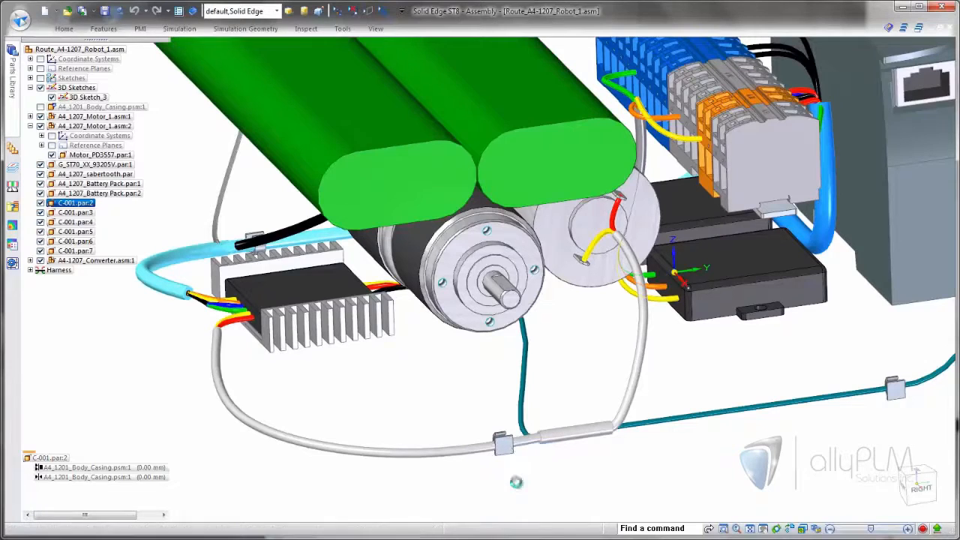
{"action": "key", "text": "Escape"}
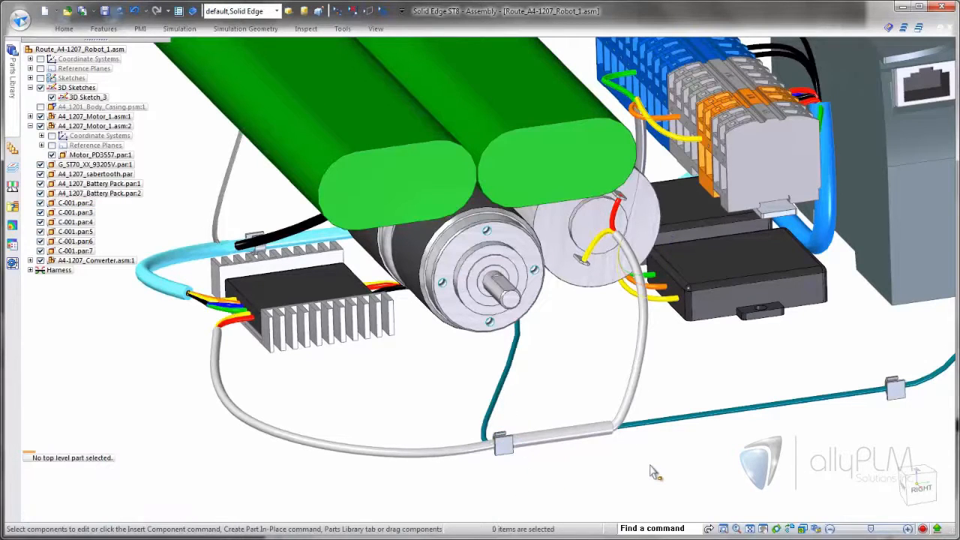
{"action": "middle_click_drag", "start_coordinate": [651, 471], "coordinate": [510, 473]}
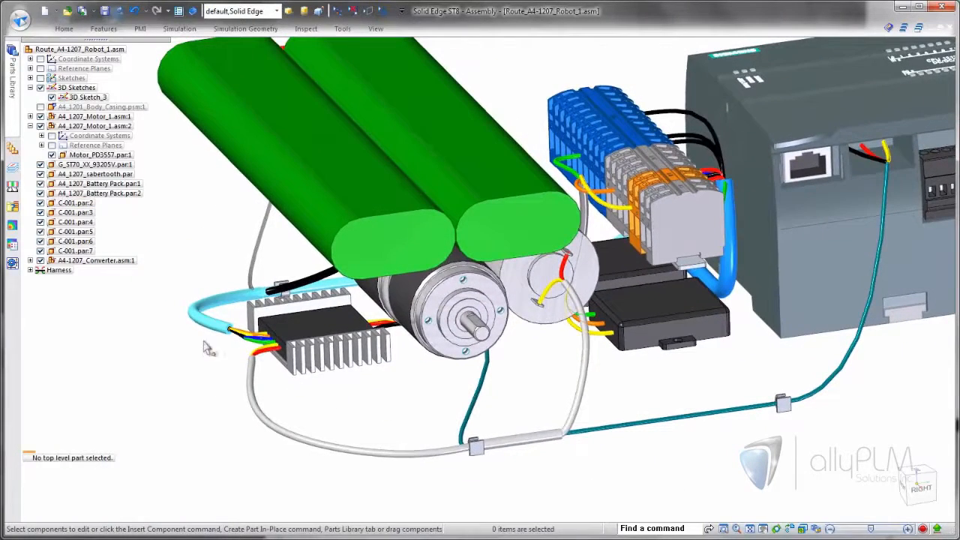
Edit the A4-1207_Converter.asm:1 subassembly in place and open its harness environment.
{"action": "left_click", "coordinate": [105, 260]}
{"action": "left_click", "coordinate": [208, 260]}
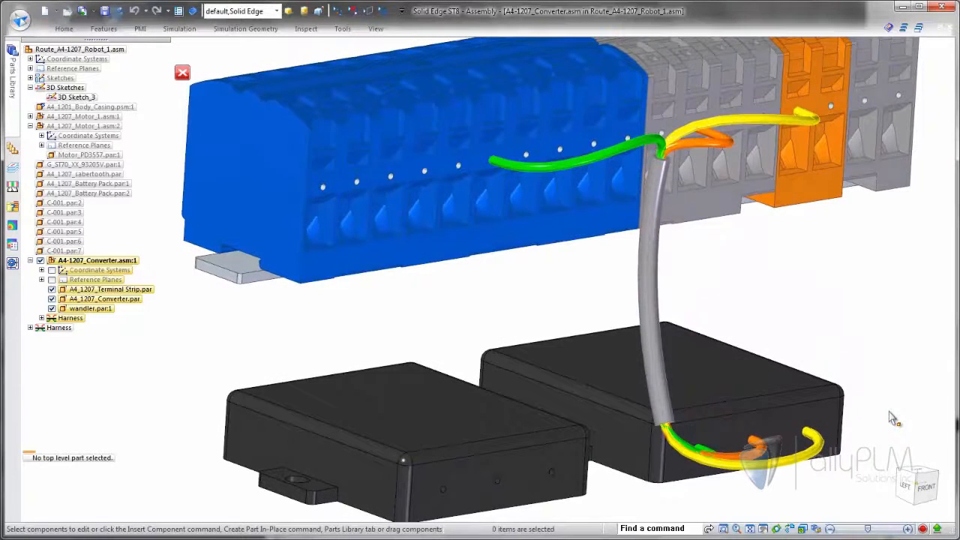
{"action": "left_click", "coordinate": [341, 30]}
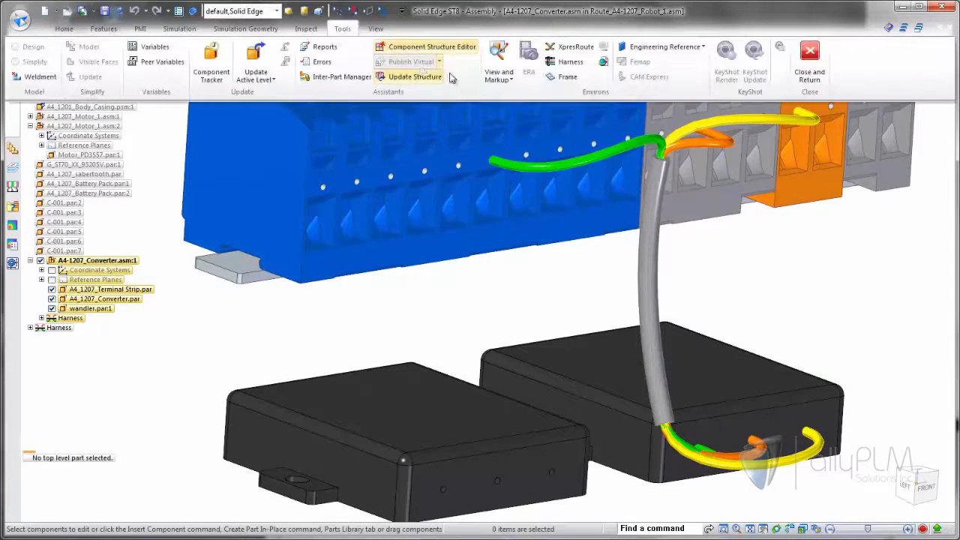
{"action": "left_click", "coordinate": [585, 61]}
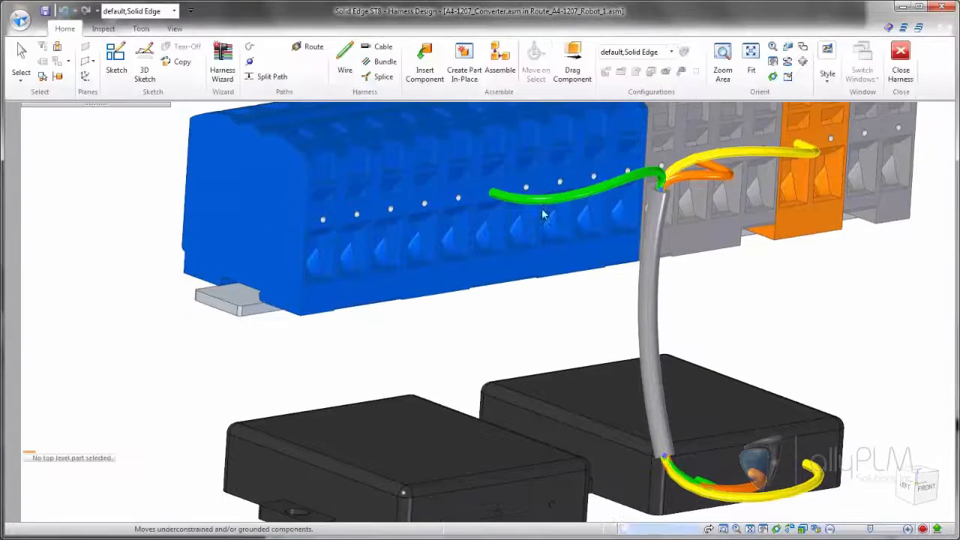
Add a Barrel Splice Nylon Blue to the gray cable and its wires at the cable's converter end, then leave the command.
{"action": "left_click", "coordinate": [380, 76]}
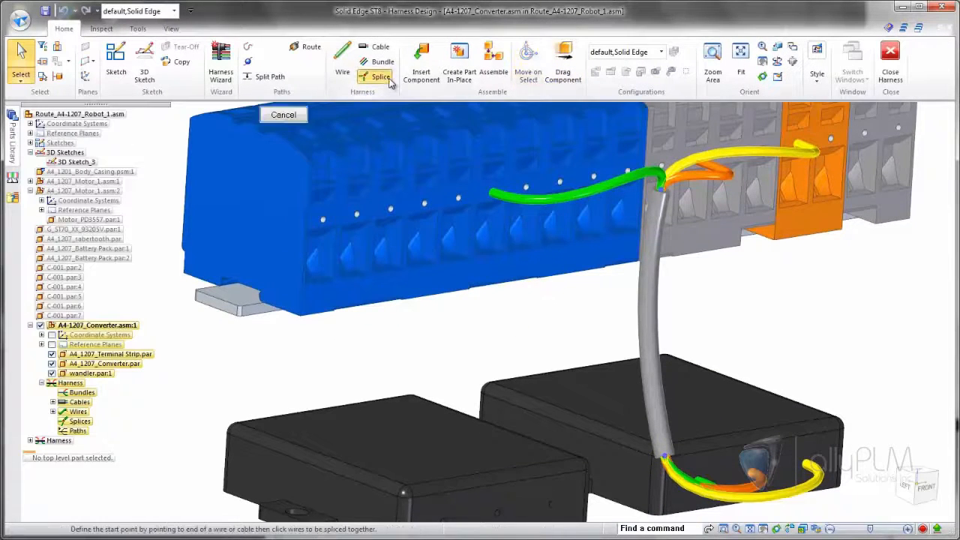
{"action": "left_click", "coordinate": [638, 248]}
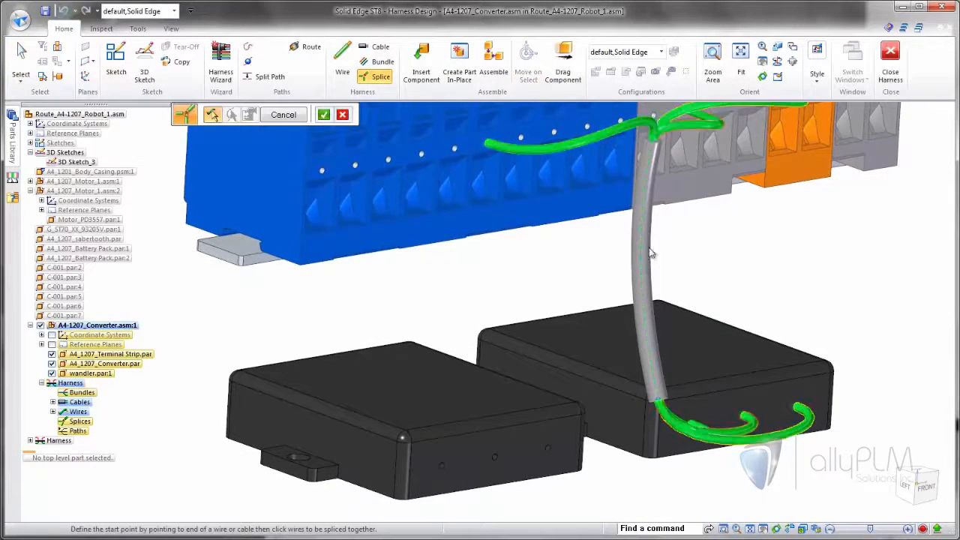
{"action": "left_click", "coordinate": [659, 405]}
{"action": "left_click", "coordinate": [658, 403]}
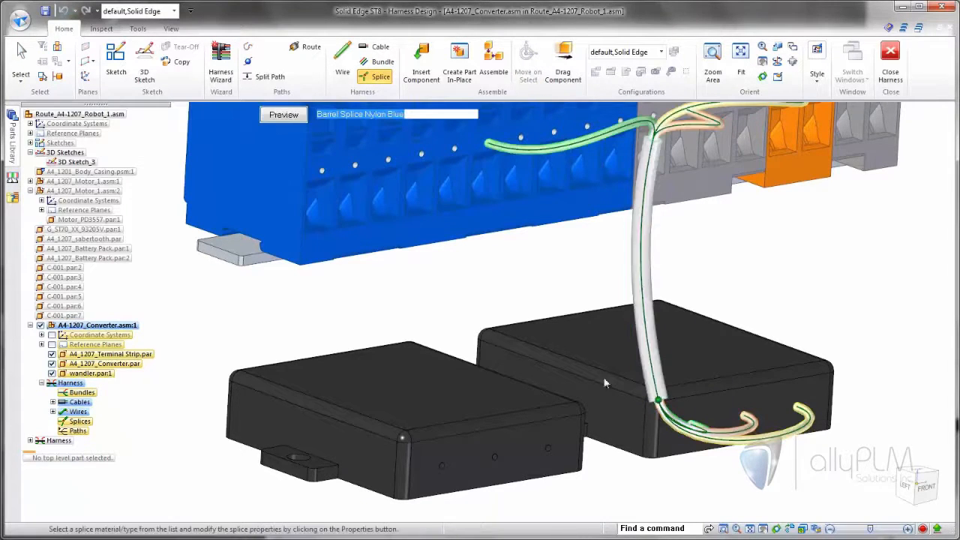
{"action": "left_click", "coordinate": [485, 114]}
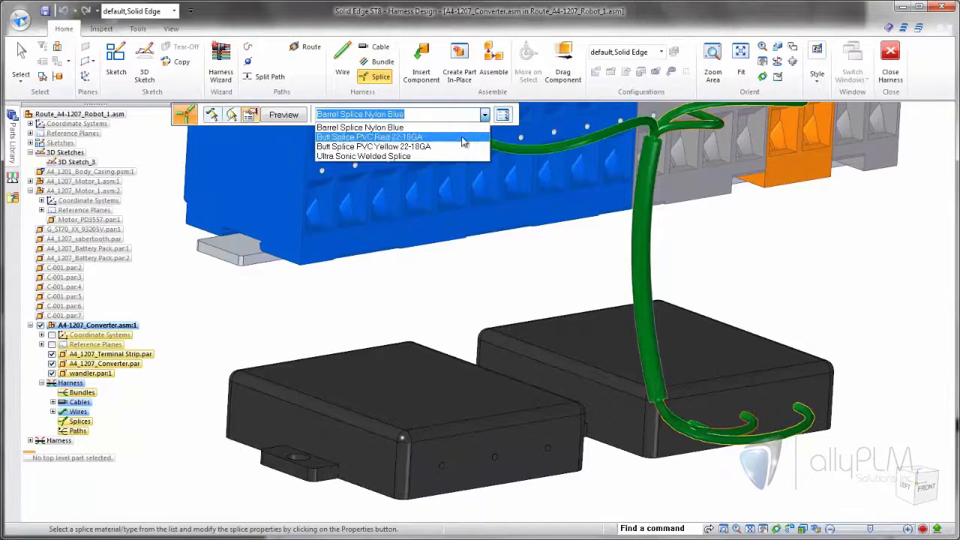
{"action": "left_click", "coordinate": [465, 129]}
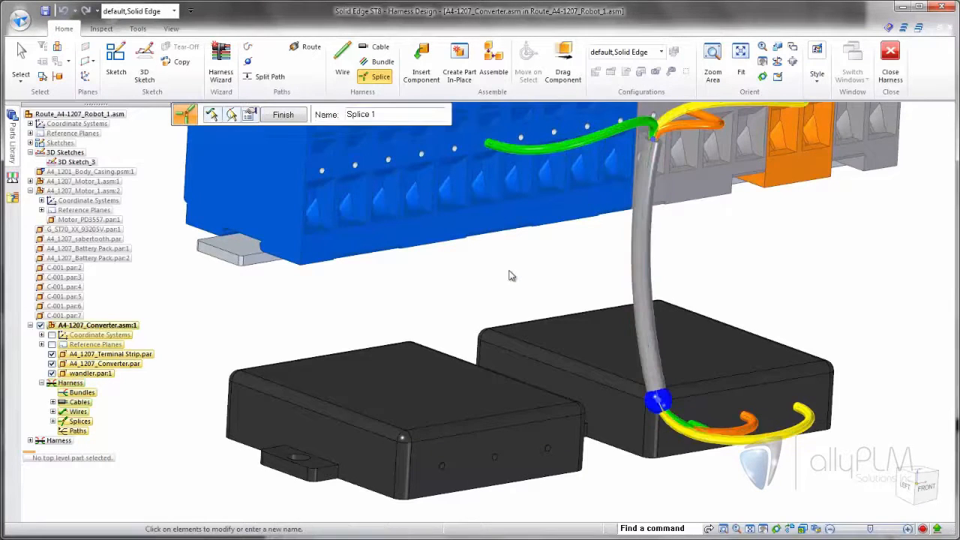
{"action": "right_click", "coordinate": [502, 285]}
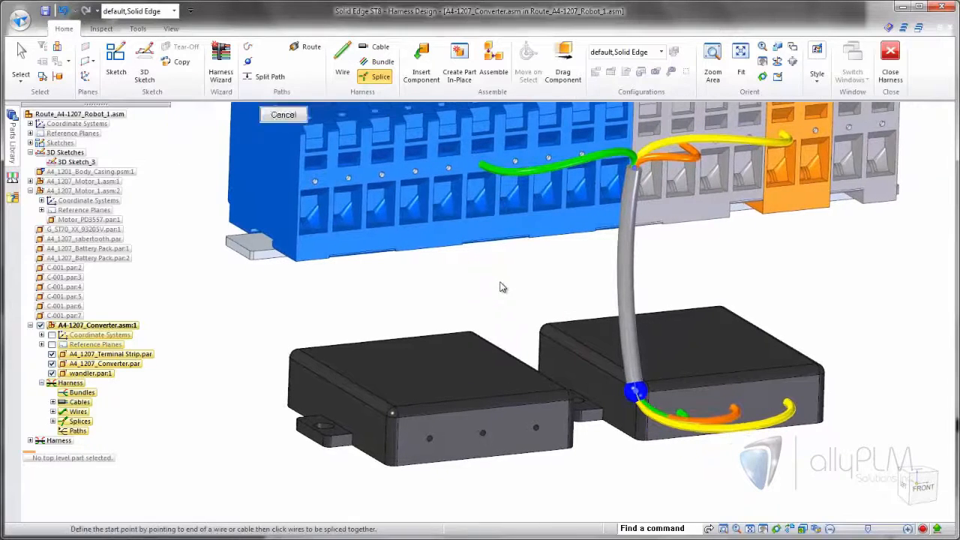
{"action": "key", "text": "Escape"}
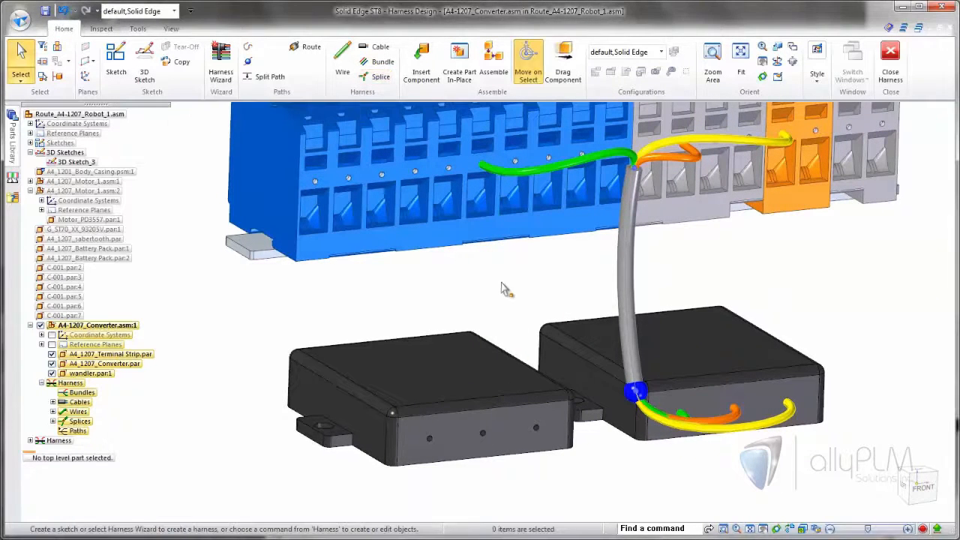
Route a wire from the unwired black box's hole nearest the cable to the blue splice.
{"action": "left_click", "coordinate": [345, 68]}
{"action": "scroll", "coordinate": [520, 325], "scroll_direction": "up", "scroll_amount": 3}
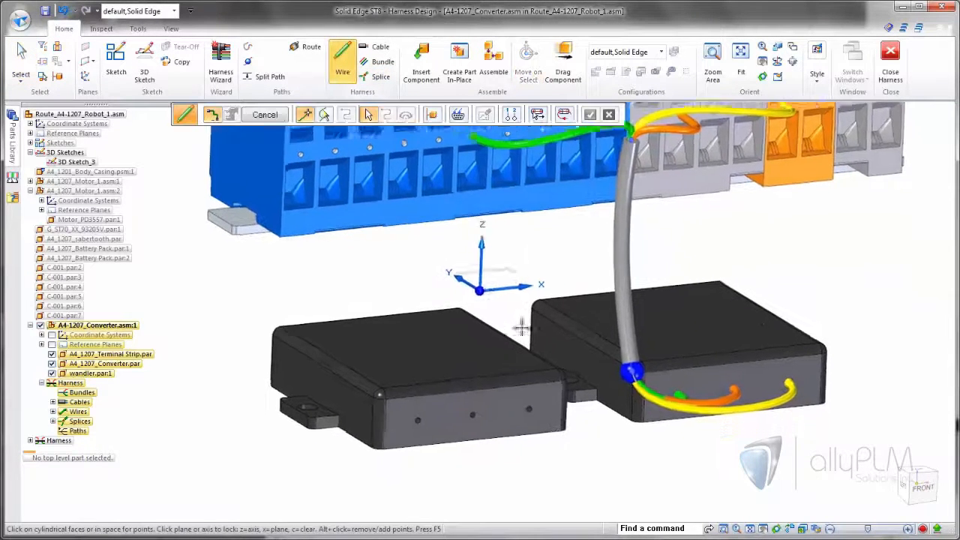
{"action": "scroll", "coordinate": [562, 420], "scroll_direction": "up", "scroll_amount": 3}
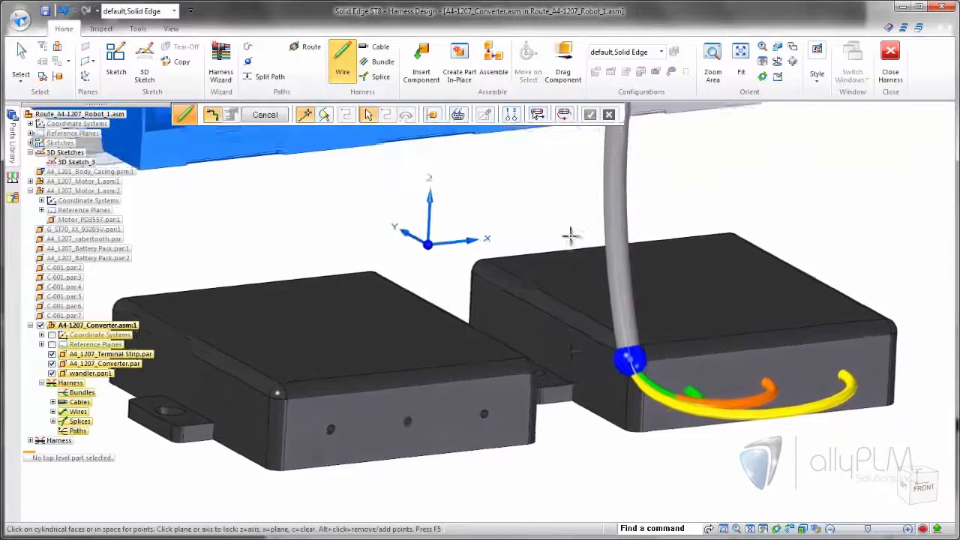
{"action": "left_click", "coordinate": [538, 116]}
{"action": "left_click", "coordinate": [554, 166]}
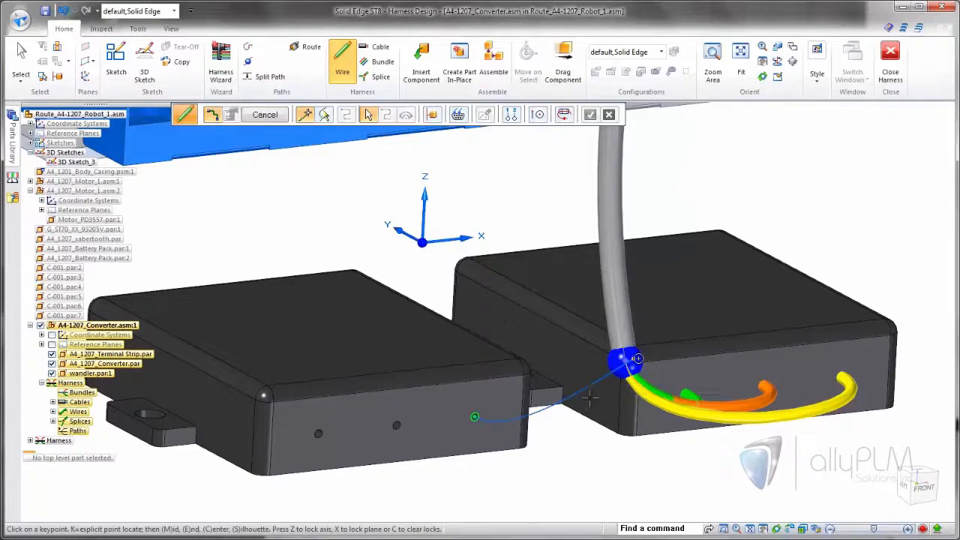
{"action": "middle_click_drag", "start_coordinate": [591, 398], "coordinate": [678, 367]}
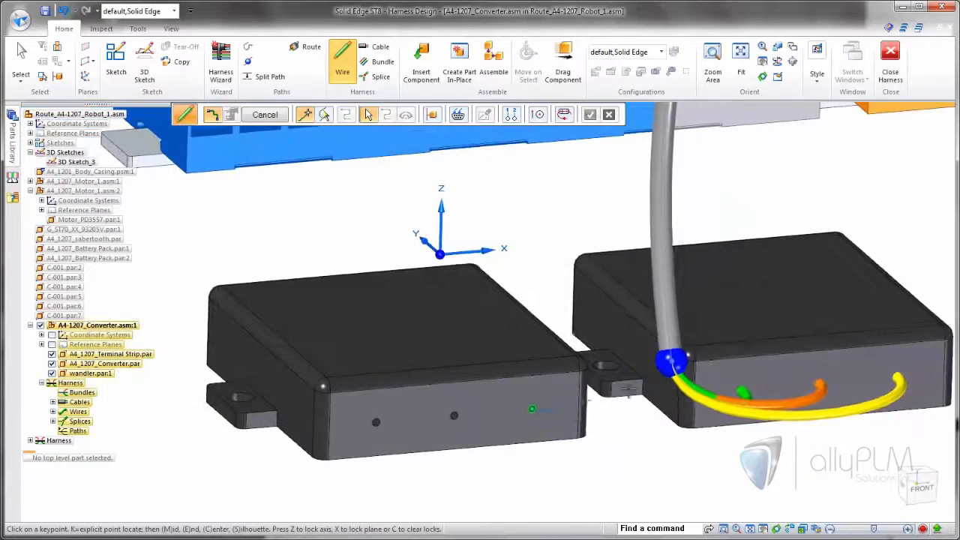
{"action": "left_click", "coordinate": [672, 363]}
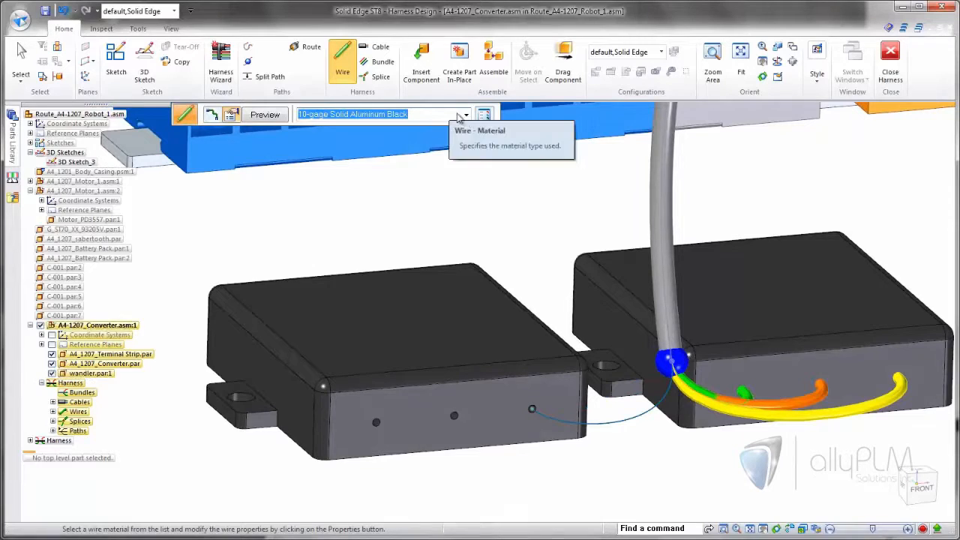
Assign 26-gage Stranded Copper Green to the new wire and finish it.
{"action": "left_click", "coordinate": [465, 116]}
{"action": "left_click_drag", "start_coordinate": [468, 147], "coordinate": [471, 404]}
{"action": "left_click", "coordinate": [439, 369]}
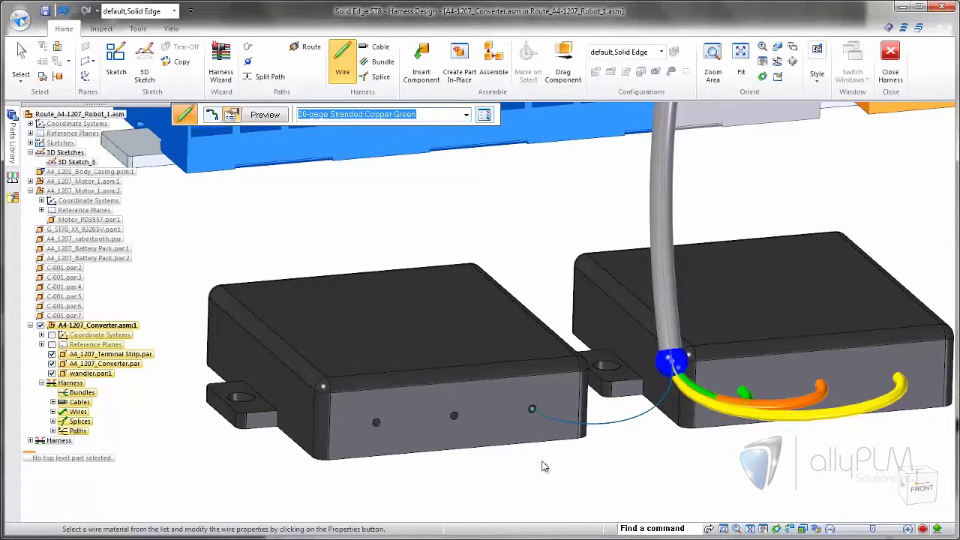
{"action": "right_click", "coordinate": [613, 471]}
{"action": "right_click", "coordinate": [476, 471]}
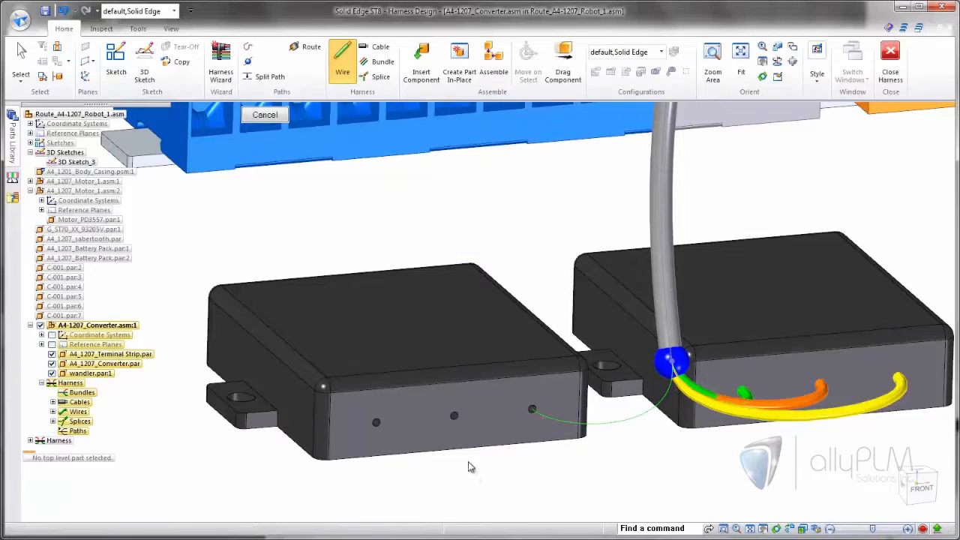
Add a 26-gage Stranded Copper Orange wire from the same box's middle hole to the blue splice.
{"action": "left_click", "coordinate": [671, 362]}
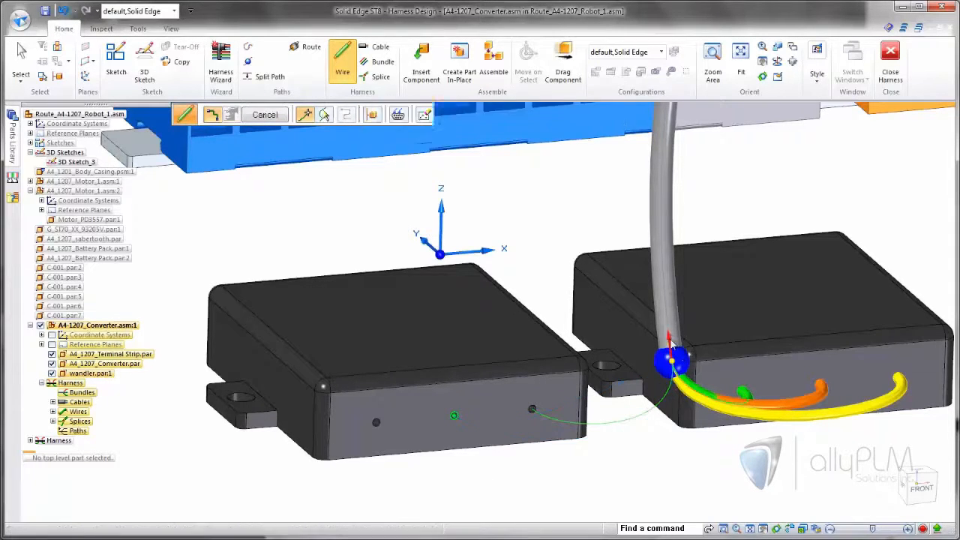
{"action": "scroll", "coordinate": [439, 118], "scroll_direction": "down", "scroll_amount": 1}
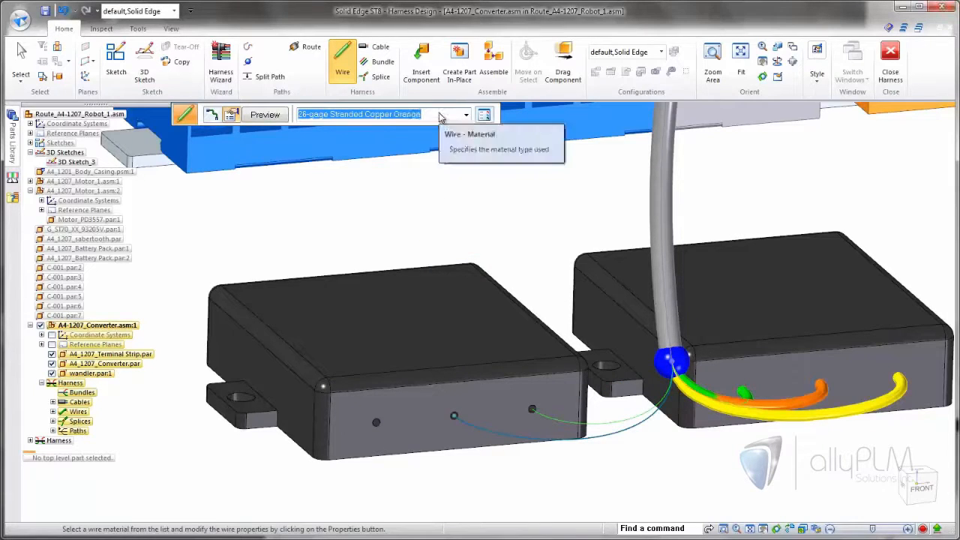
{"action": "right_click", "coordinate": [515, 472]}
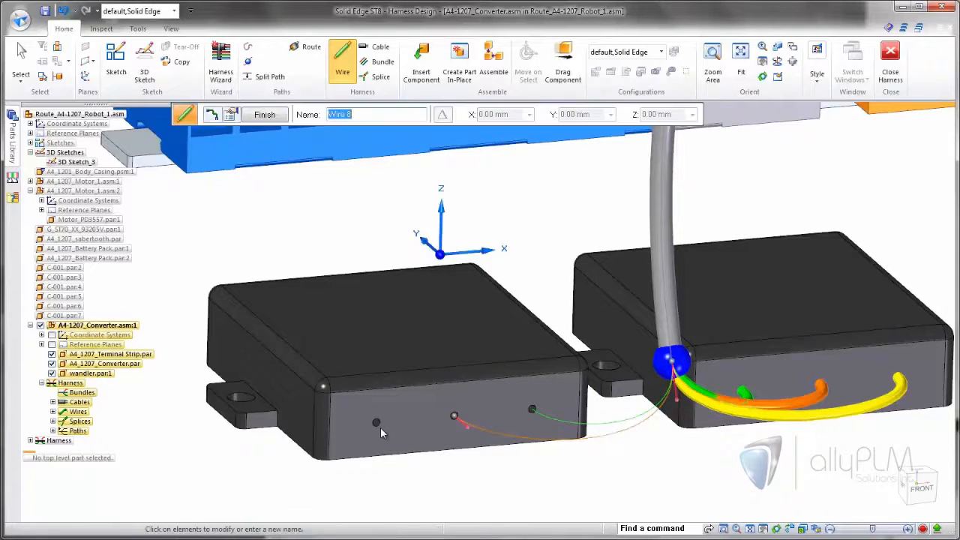
{"action": "right_click", "coordinate": [380, 429]}
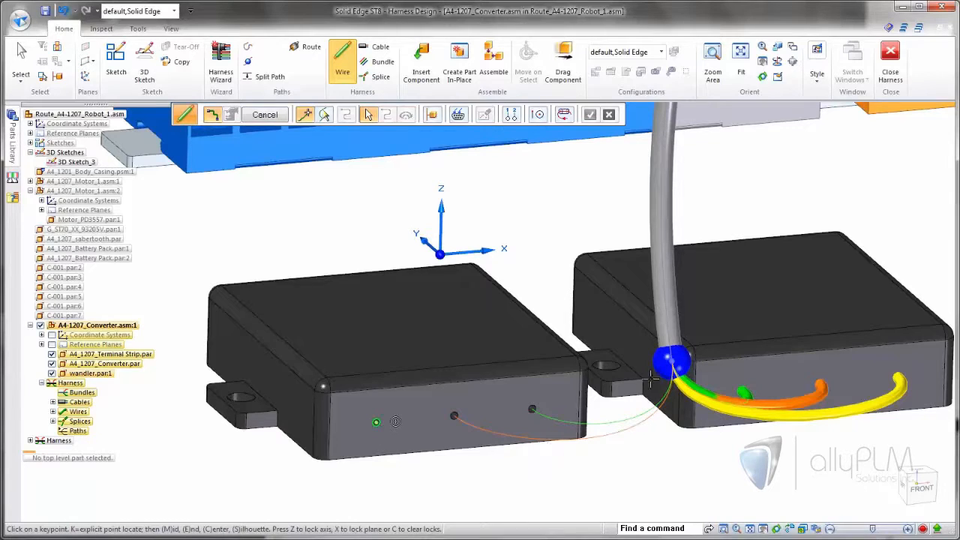
Add a yellow wire from the box's hole farthest from the cable to the blue splice, then leave the Wire command.
{"action": "left_click", "coordinate": [684, 352]}
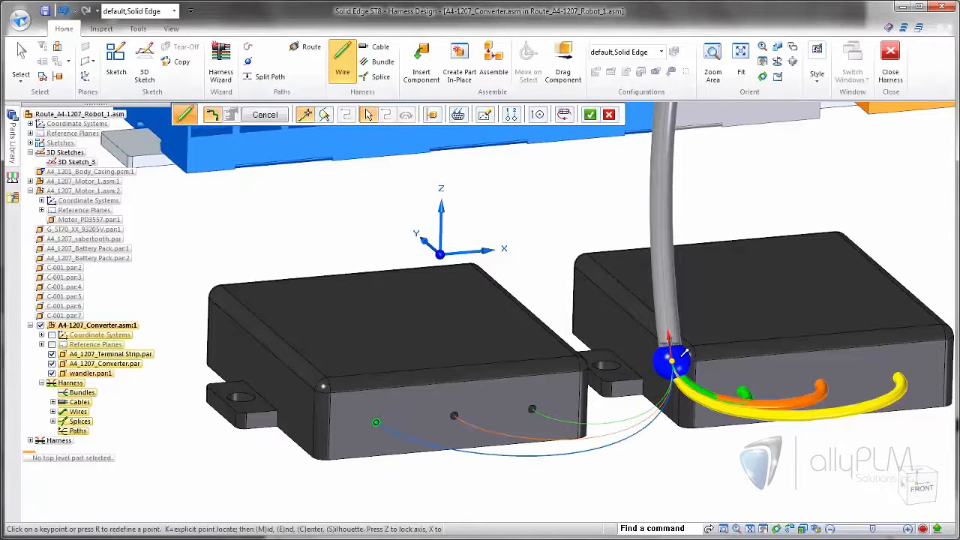
{"action": "right_click", "coordinate": [658, 319]}
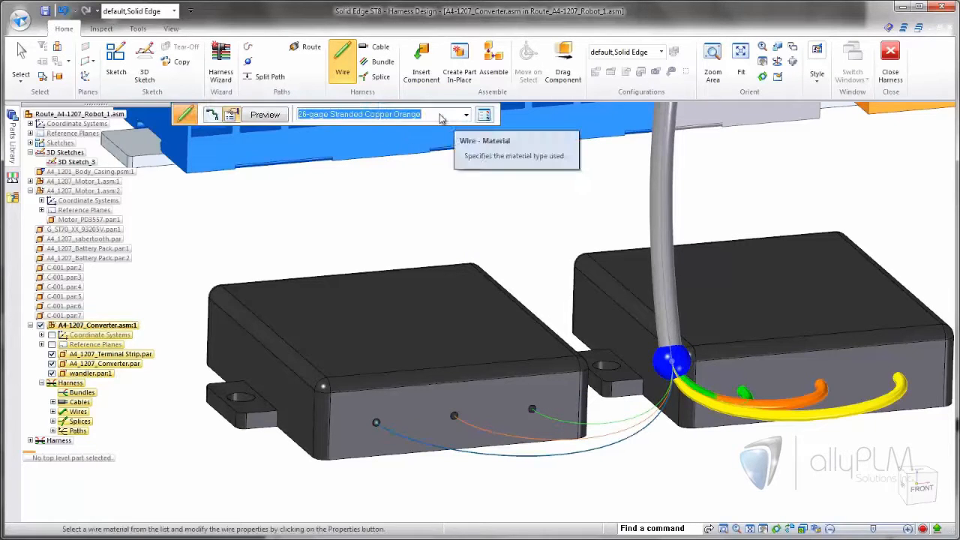
{"action": "right_click", "coordinate": [485, 224]}
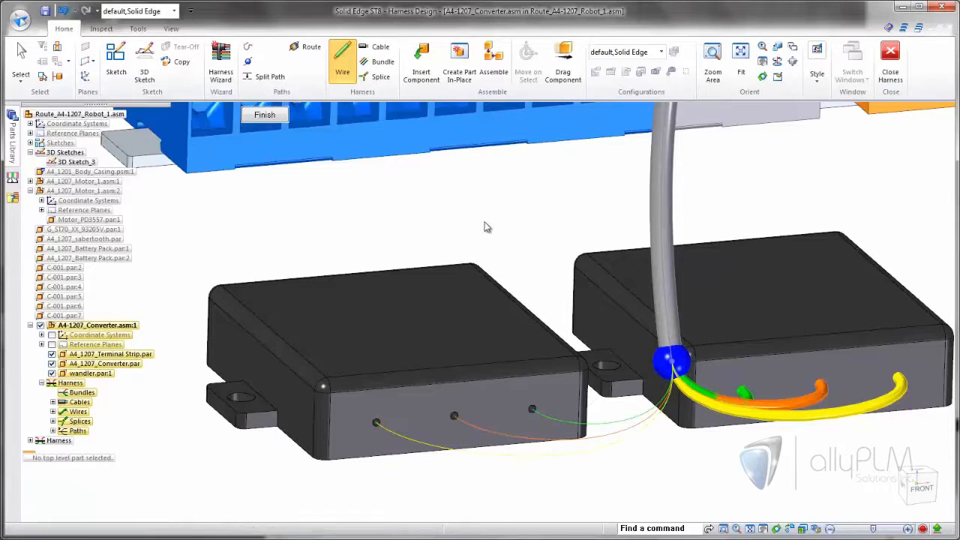
{"action": "right_click", "coordinate": [550, 225]}
{"action": "scroll", "coordinate": [658, 444], "scroll_direction": "down", "scroll_amount": 3}
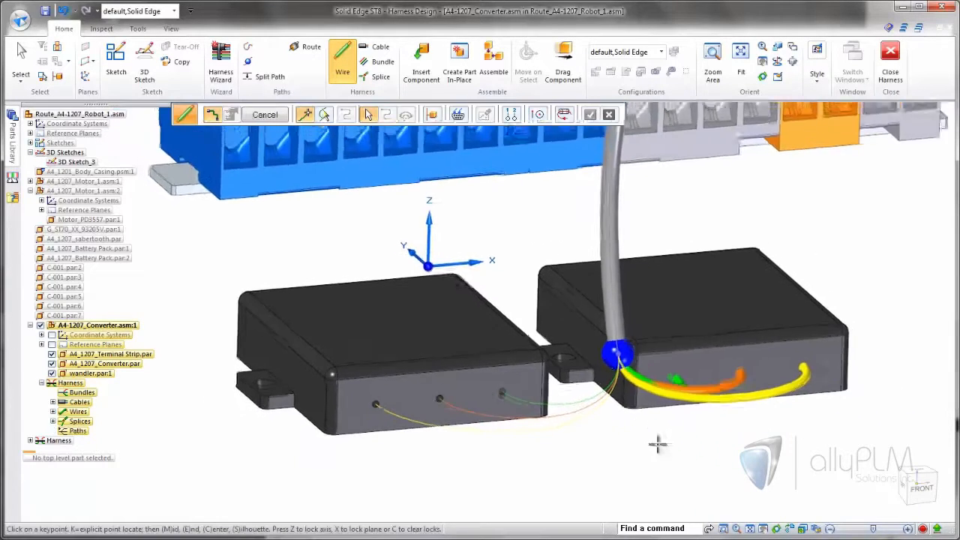
{"action": "key", "text": "Escape"}
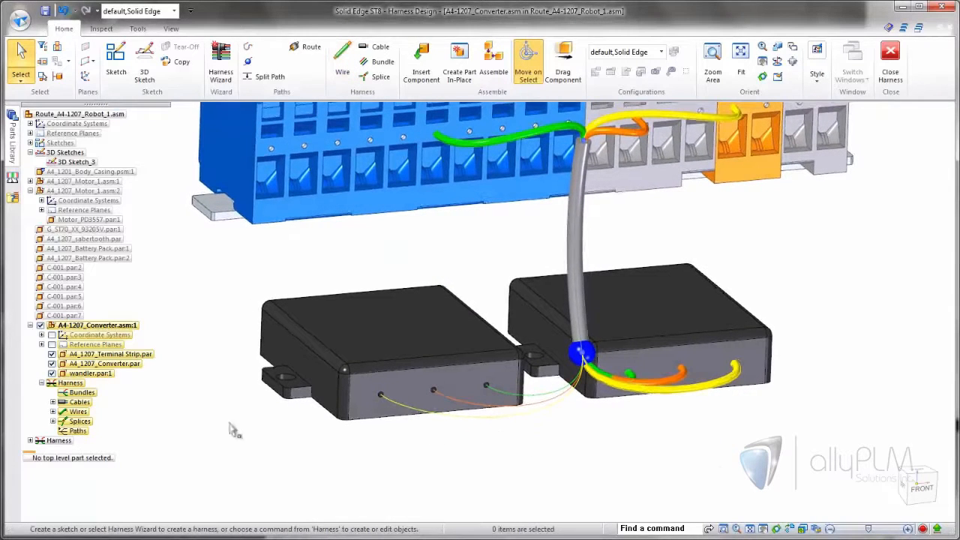
Create physical conductors for the converter subassembly's whole harness and hide all wires.
{"action": "left_click", "coordinate": [100, 402]}
{"action": "right_click", "coordinate": [100, 402]}
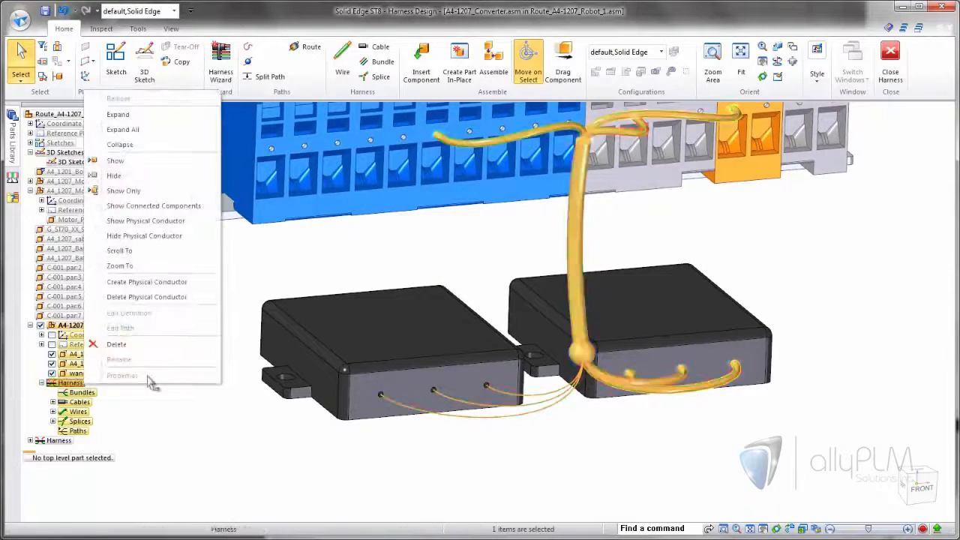
{"action": "left_click", "coordinate": [180, 285]}
{"action": "right_click", "coordinate": [173, 285]}
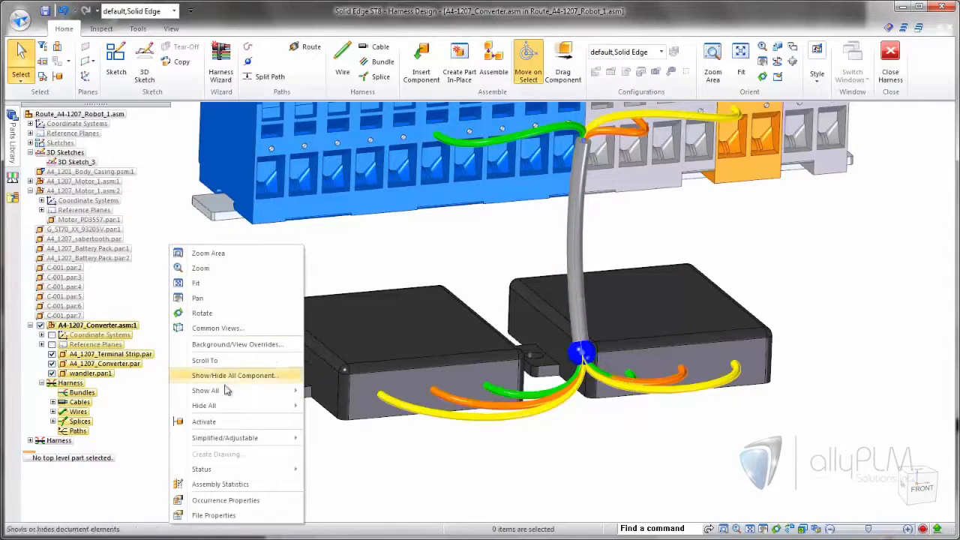
{"action": "mouse_move", "coordinate": [225, 411]}
{"action": "left_click", "coordinate": [358, 452]}
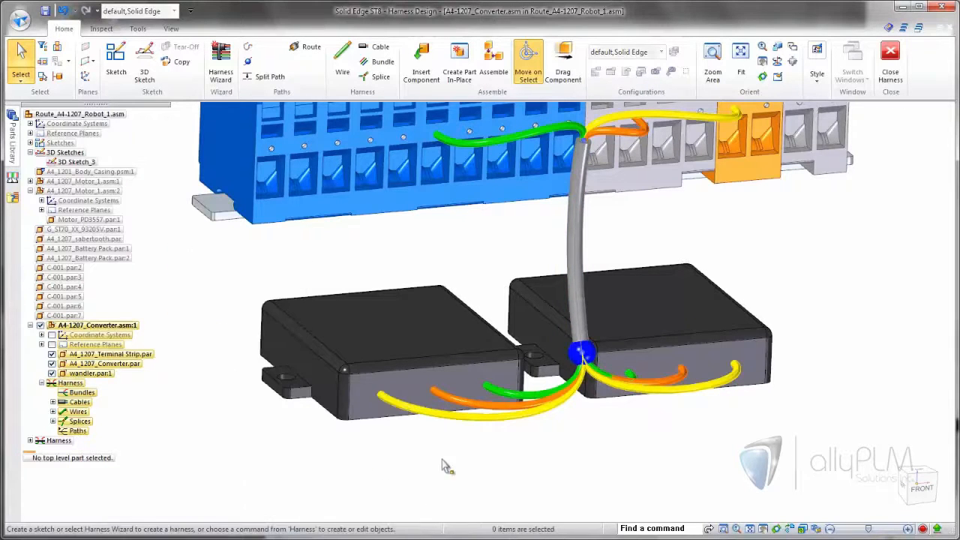
Close the harness environment and return from the converter subassembly to the top-level Route_A4-1207_Robot_1.asm assembly.
{"action": "left_click", "coordinate": [890, 64]}
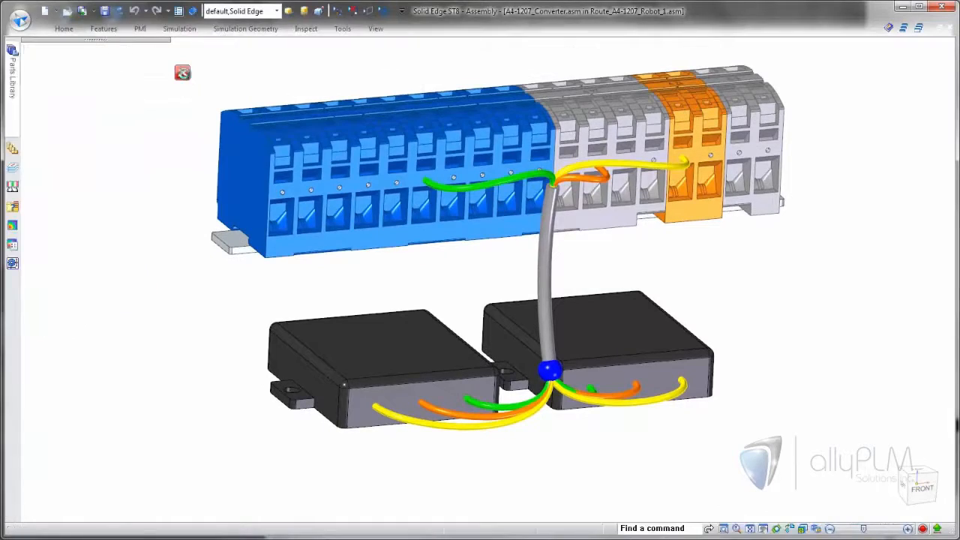
{"action": "left_click", "coordinate": [182, 72]}
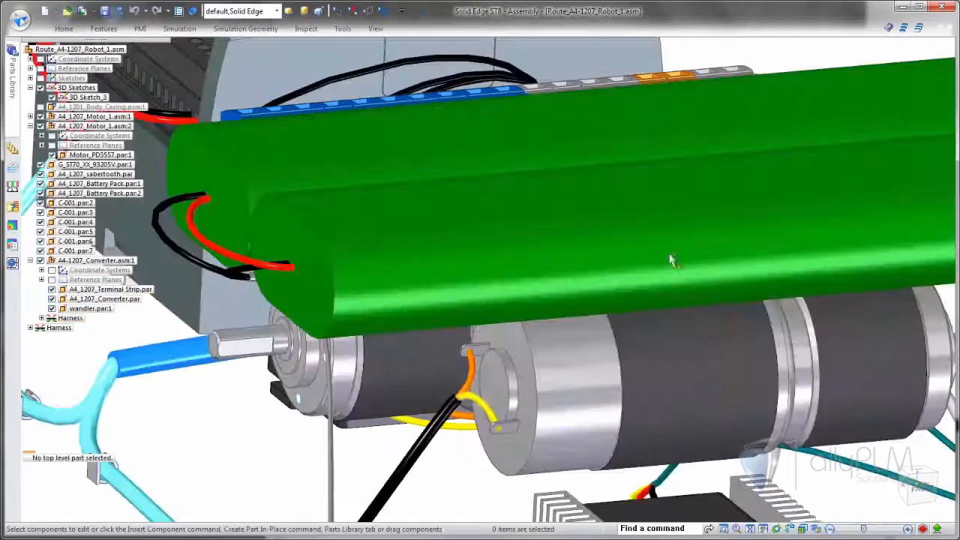